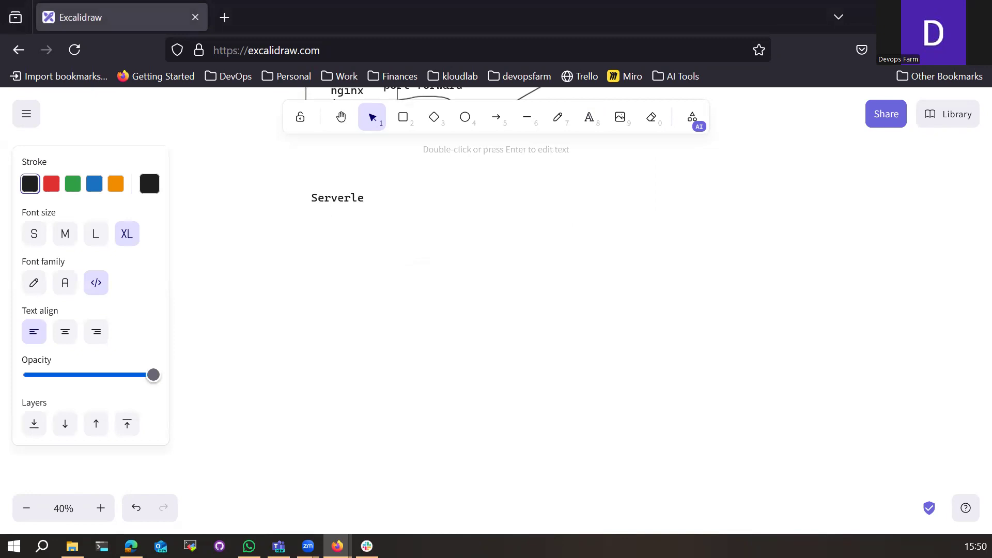
Step: Complete the title as 'Serverless in AWS' and centre it near the top at 70% zoom
type("AWS")
left_click(412, 261)
scroll(416, 263, "up", 1, "ctrl")
scroll(413, 263, "up", 2, "ctrl")
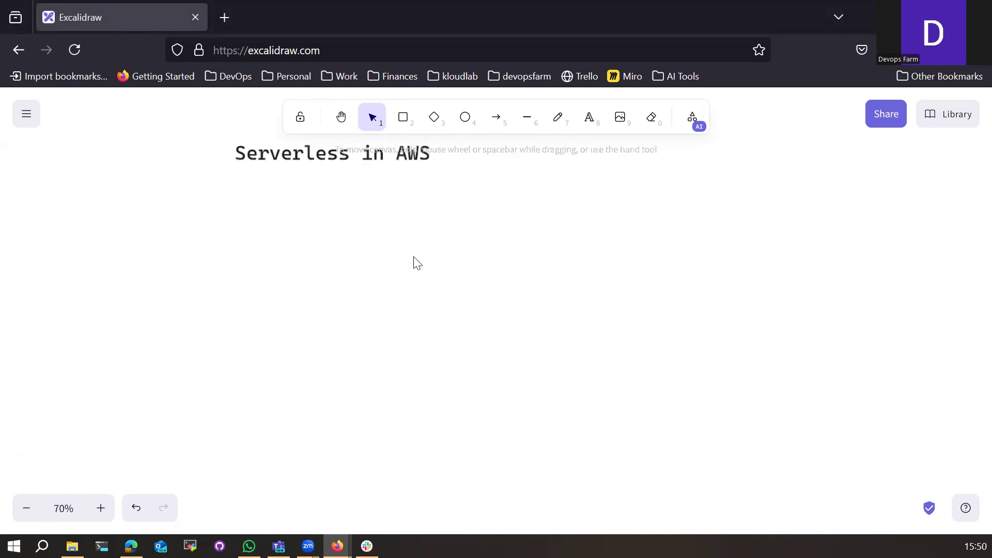
left_click_drag(345, 210, 371, 235)
left_click(342, 117)
left_click_drag(298, 225, 439, 248)
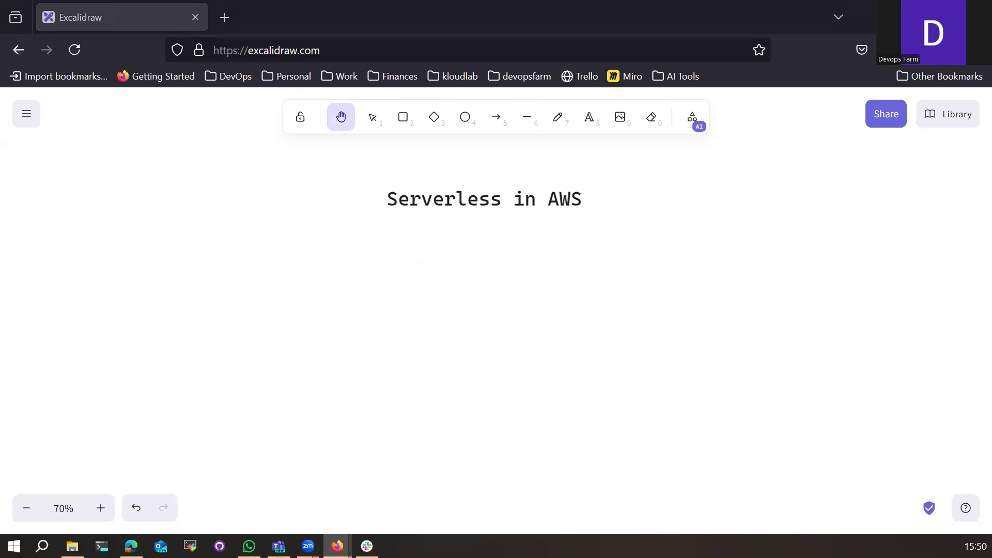
key("alt+Tab")
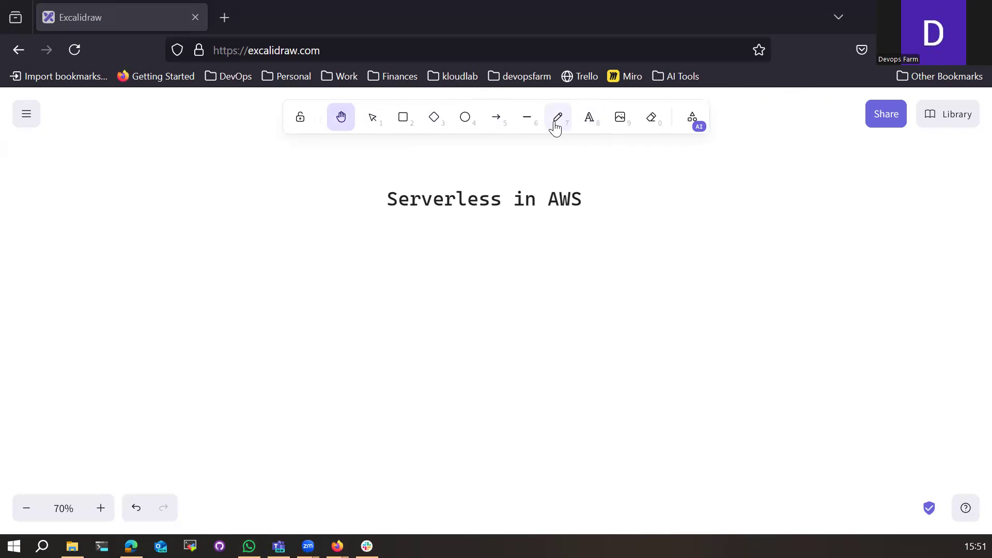
Step: Draw a freehand underline beneath 'Serverless' in the title
left_click(414, 124)
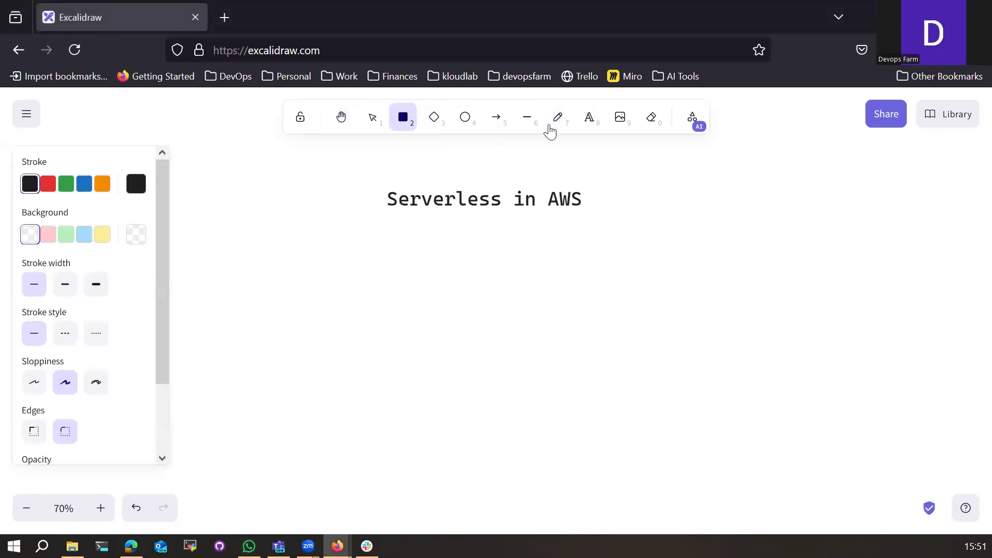
left_click(556, 120)
mouse_move(374, 216)
left_mouse_down()
mouse_move(503, 212)
mouse_move(344, 277)
mouse_move(360, 280)
left_mouse_up()
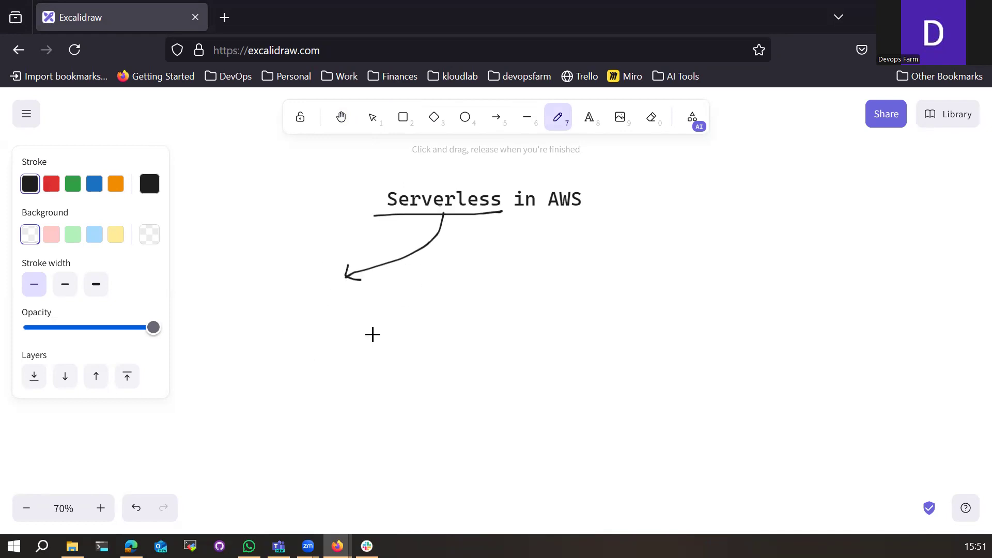
Step: Draw a large box below the title and stretch it wider and taller
left_click(403, 116)
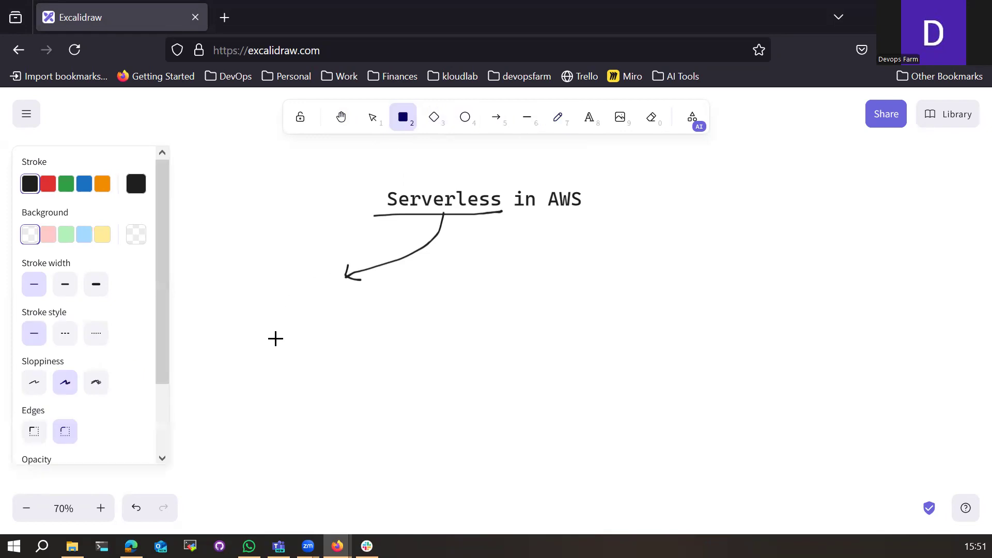
left_click_drag(217, 284, 378, 450)
left_click_drag(442, 467, 699, 489)
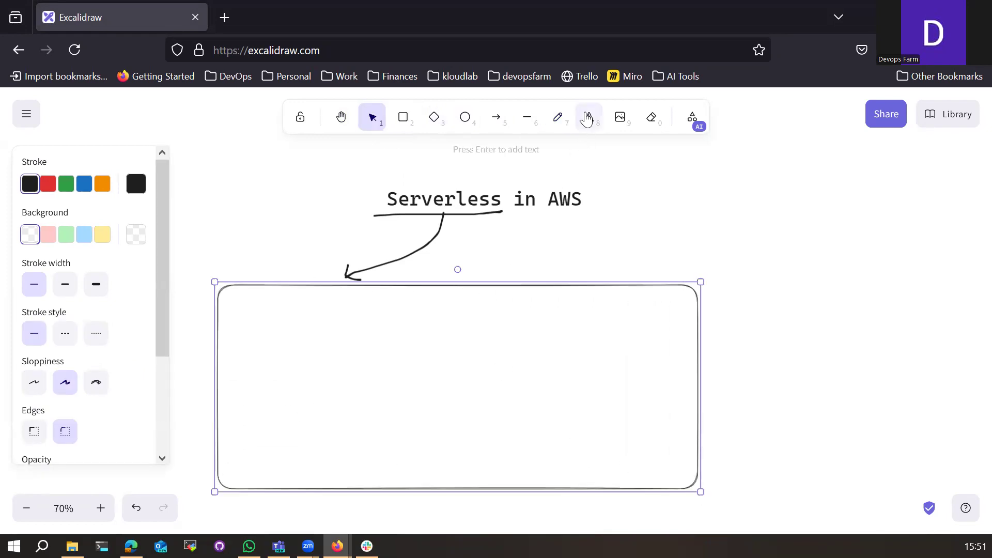
Step: Pencil a document sketch with text lines inside the box
left_click(567, 121)
mouse_move(251, 312)
left_mouse_down()
mouse_move(295, 313)
mouse_move(306, 339)
mouse_move(298, 351)
mouse_move(321, 366)
mouse_move(322, 379)
left_mouse_up()
mouse_move(237, 293)
left_mouse_down()
mouse_move(252, 380)
mouse_move(350, 403)
mouse_move(332, 308)
mouse_move(237, 293)
left_mouse_up()
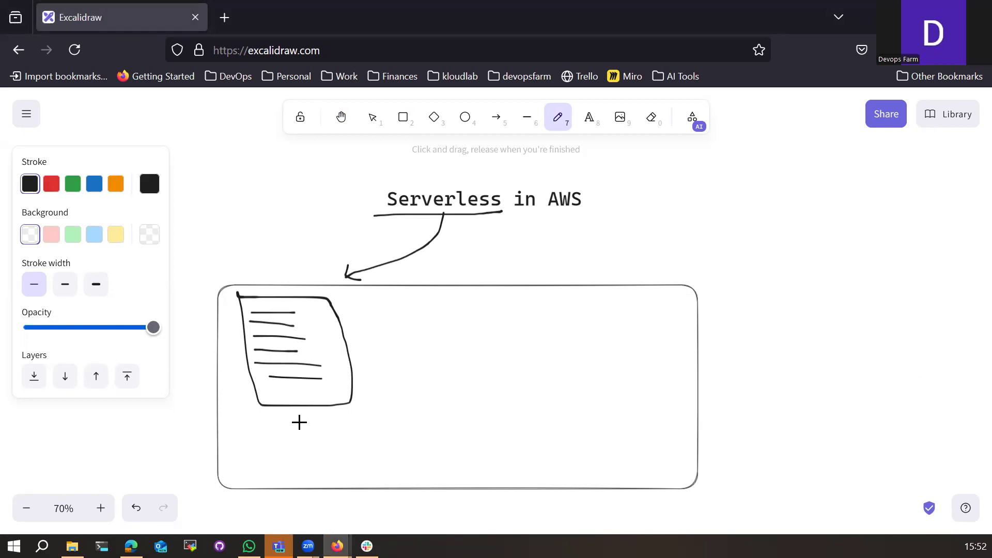
Step: Add the label 'code(nodejs/python)' beneath the document sketch and shift it left
left_click(590, 118)
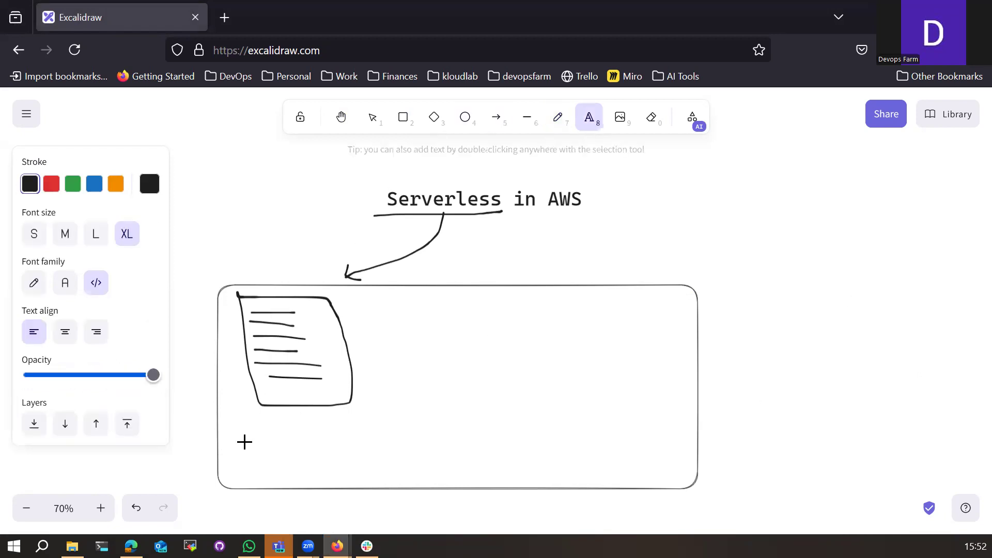
left_click(273, 423)
type("code")
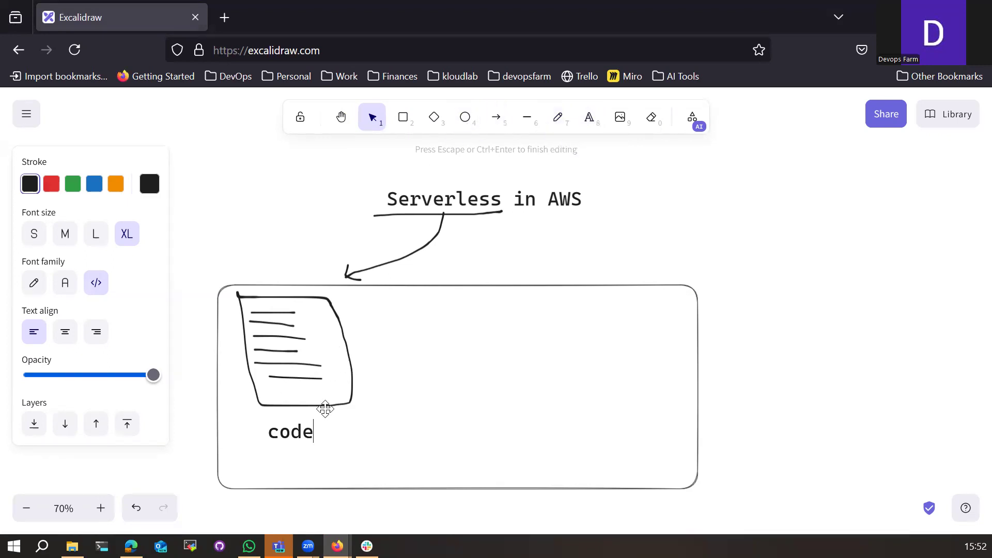
type("(nodejs/python)")
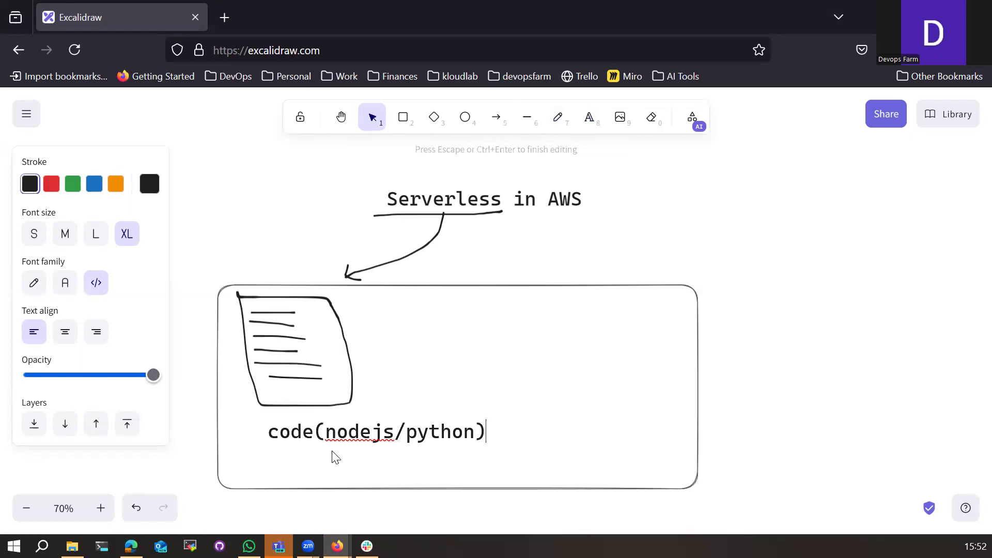
left_click(318, 473)
mouse_move(345, 435)
left_mouse_down()
mouse_move(283, 436)
mouse_move(306, 437)
left_mouse_up()
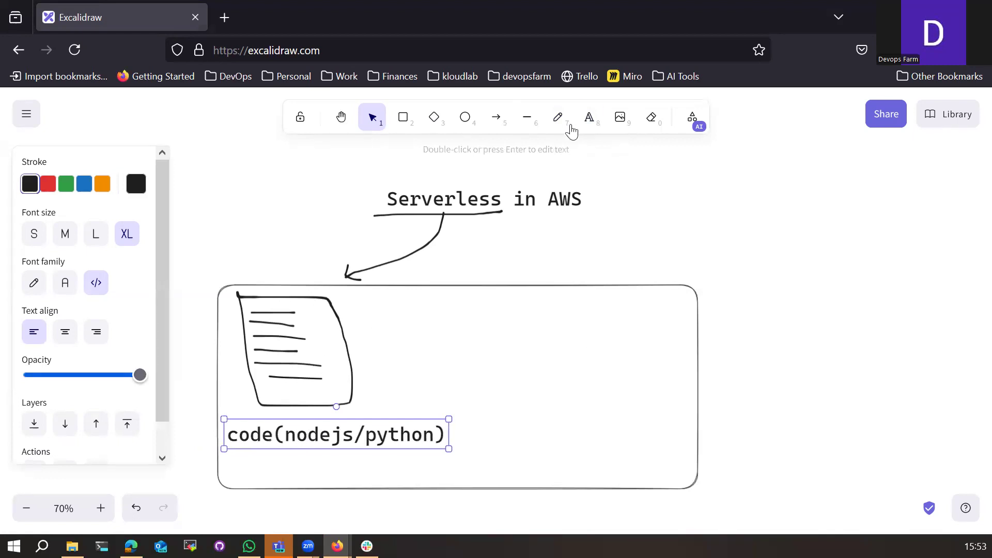
left_click(558, 118)
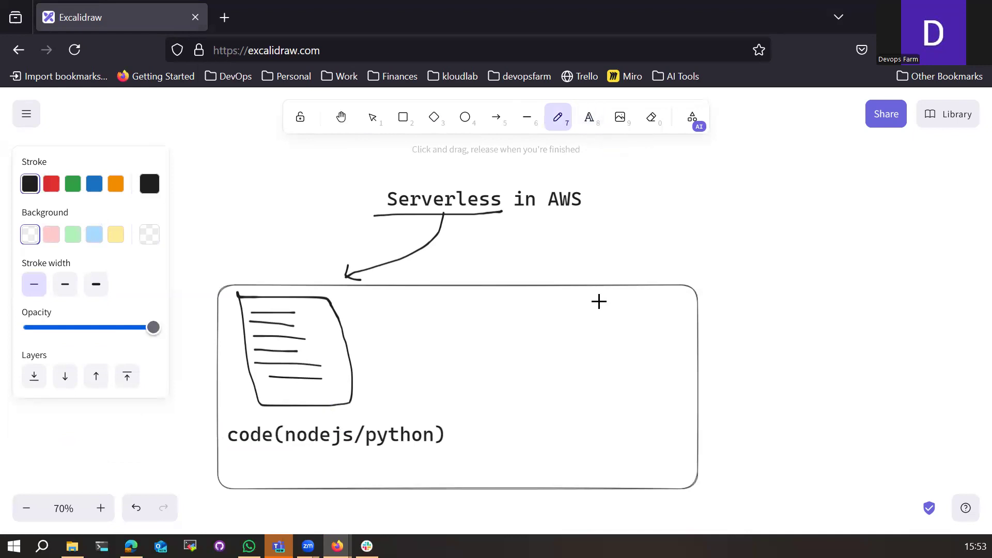
Step: Draw an arrow right from the document sketch and underline 'nodejs' in the code label
mouse_move(348, 354)
left_mouse_down()
mouse_move(430, 351)
mouse_move(428, 358)
left_mouse_up()
left_click_drag(292, 455, 354, 453)
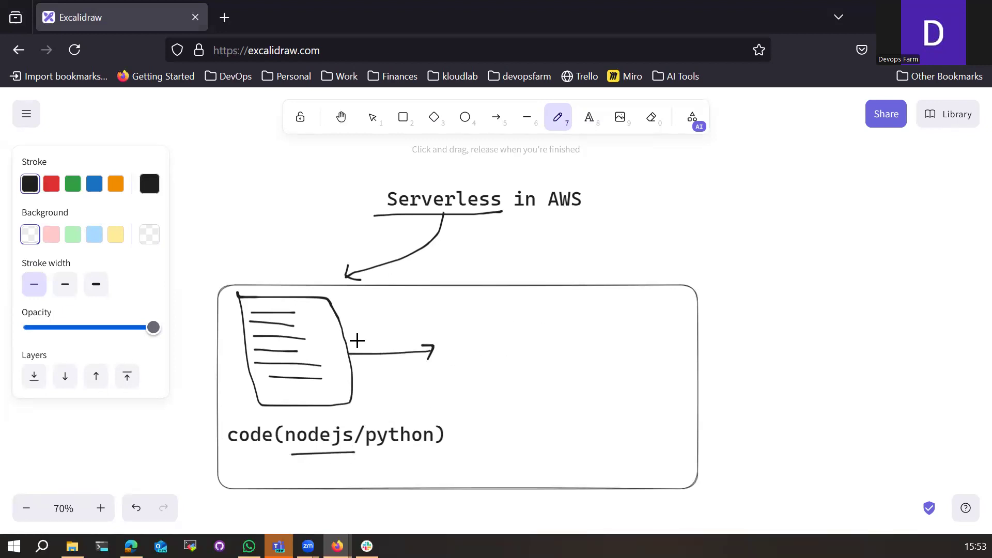
left_click(519, 304)
Step: Add a 'nodejs (npm,node)' label in the box's upper right and shift it left
left_click(600, 123)
left_click(525, 309)
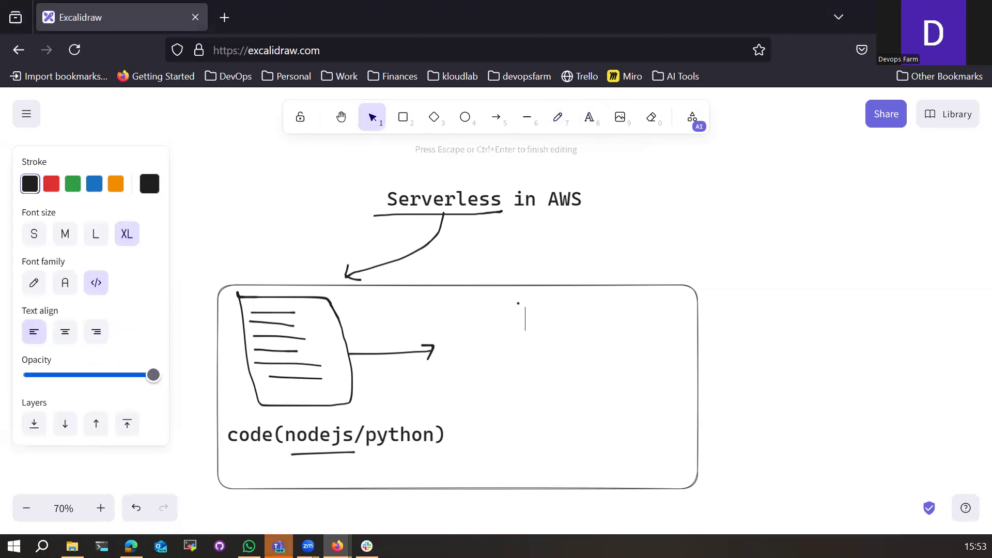
type("nodejs")
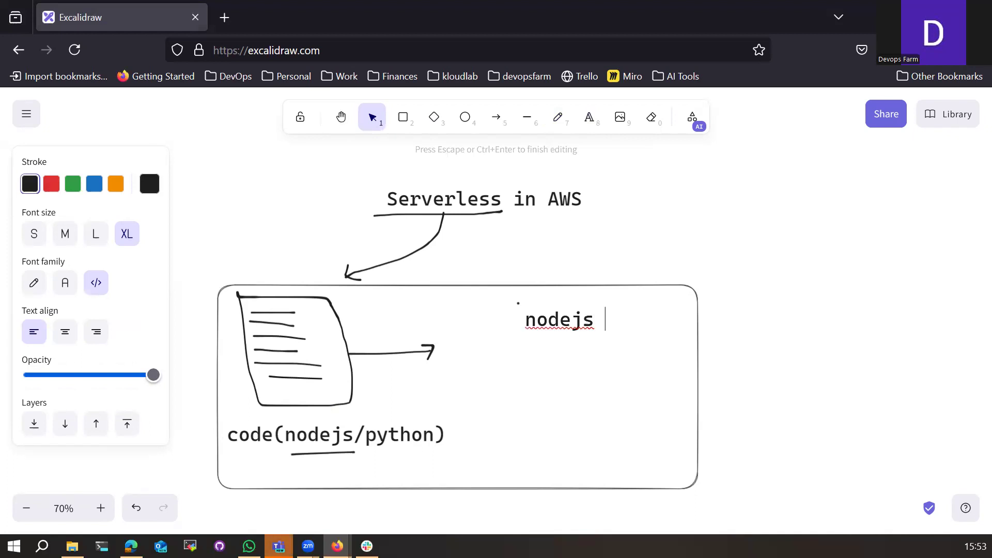
type("p")
key("BackSpace")
type("(npm,")
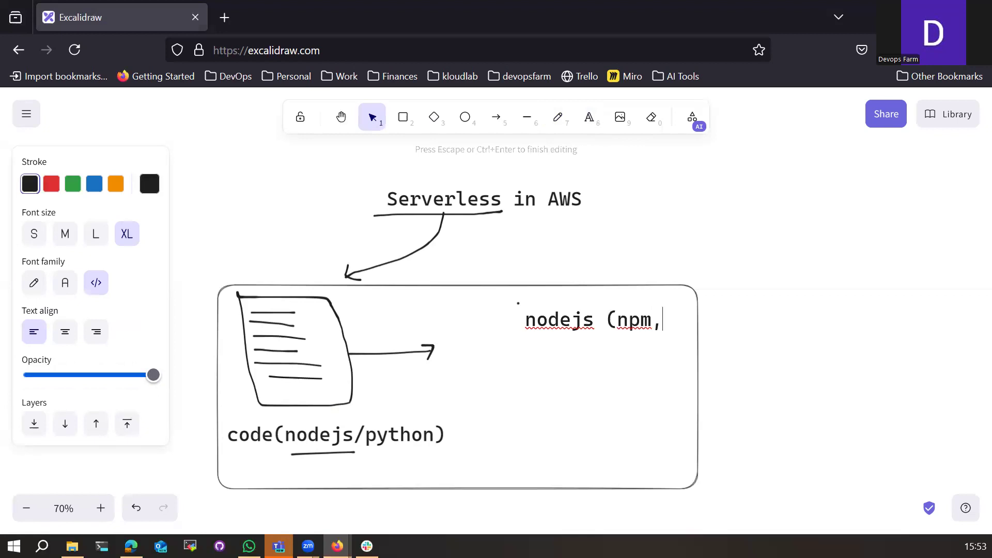
type("node)")
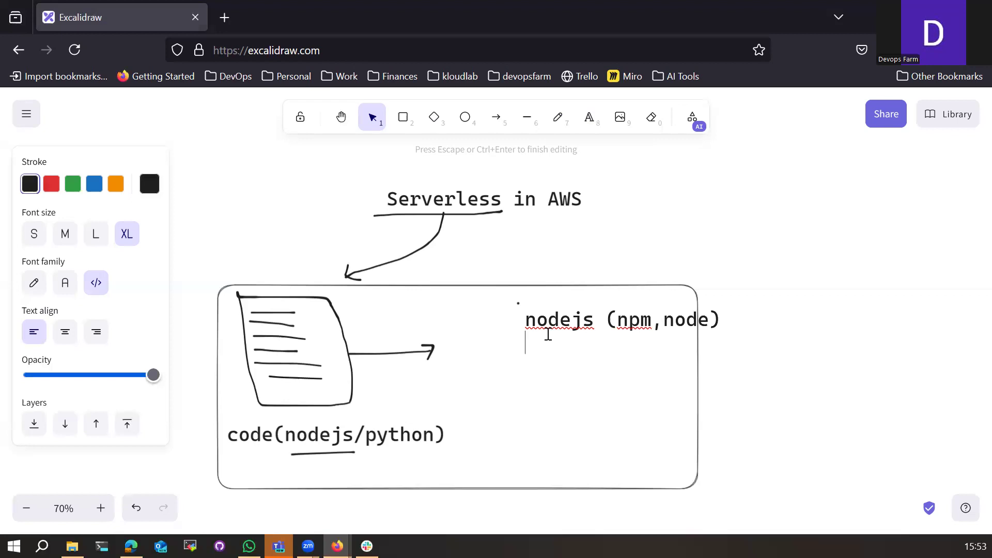
left_click(723, 365)
left_click_drag(599, 321, 534, 310)
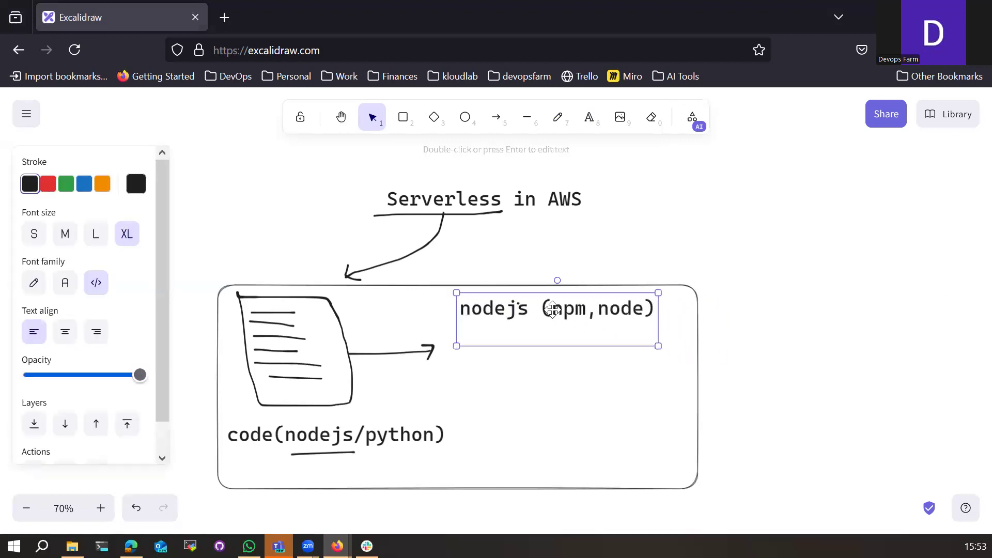
Step: Extend the runtime list with 'VM for linux' and 'Docker', then move it lower
double_click(652, 331)
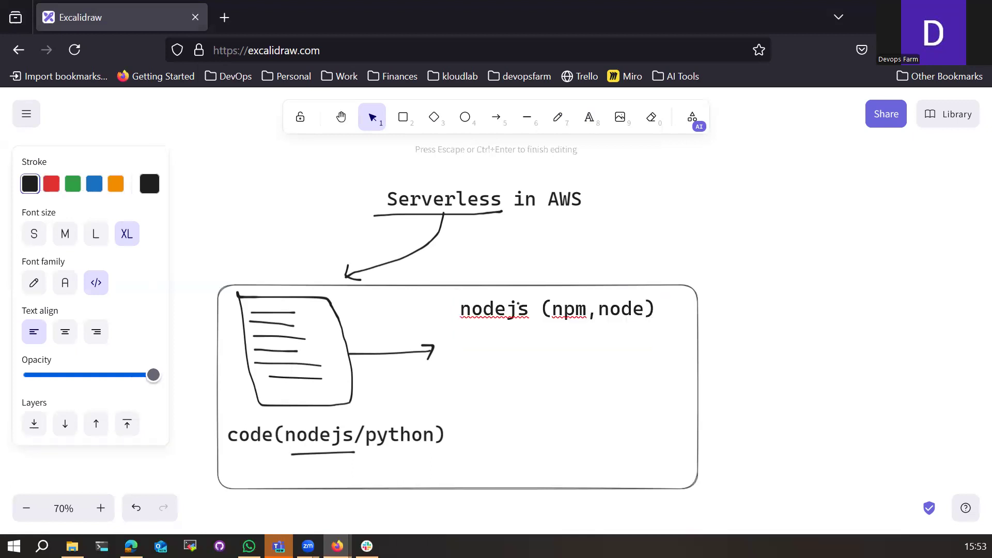
type("VM for linux")
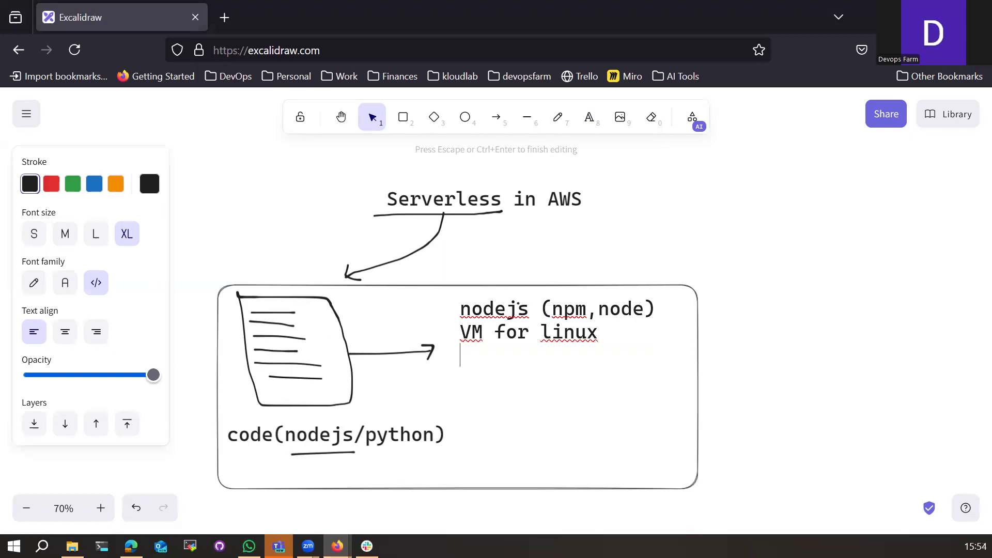
type("DOcker")
key("BackSpace")
key("BackSpace")
key("BackSpace")
key("BackSpace")
key("BackSpace")
type("ocker")
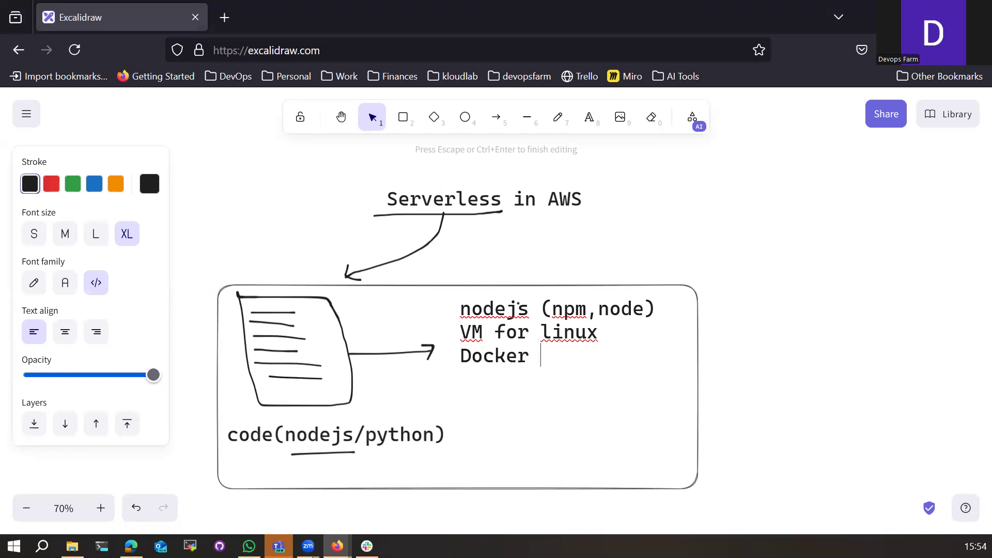
left_click(870, 372)
left_click(496, 327)
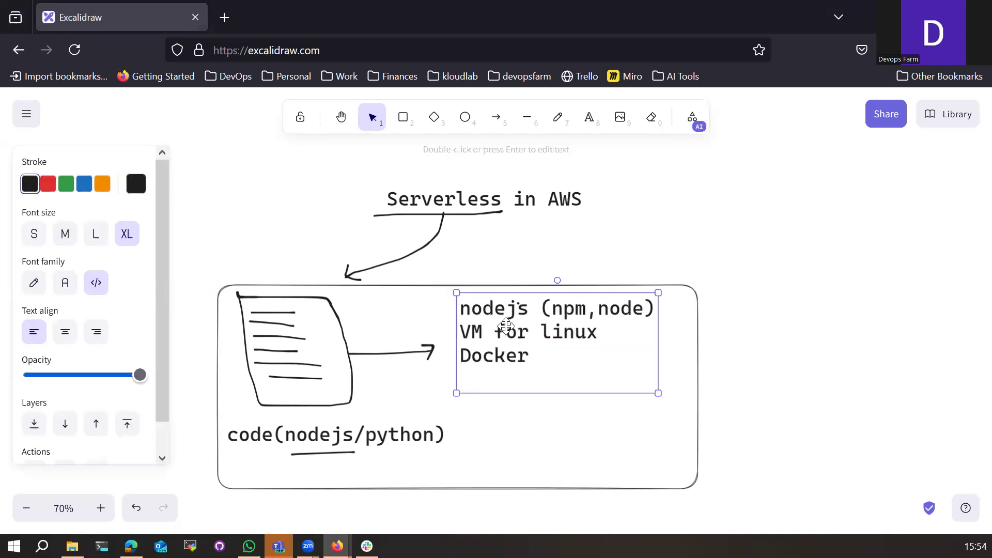
left_click_drag(506, 327, 518, 394)
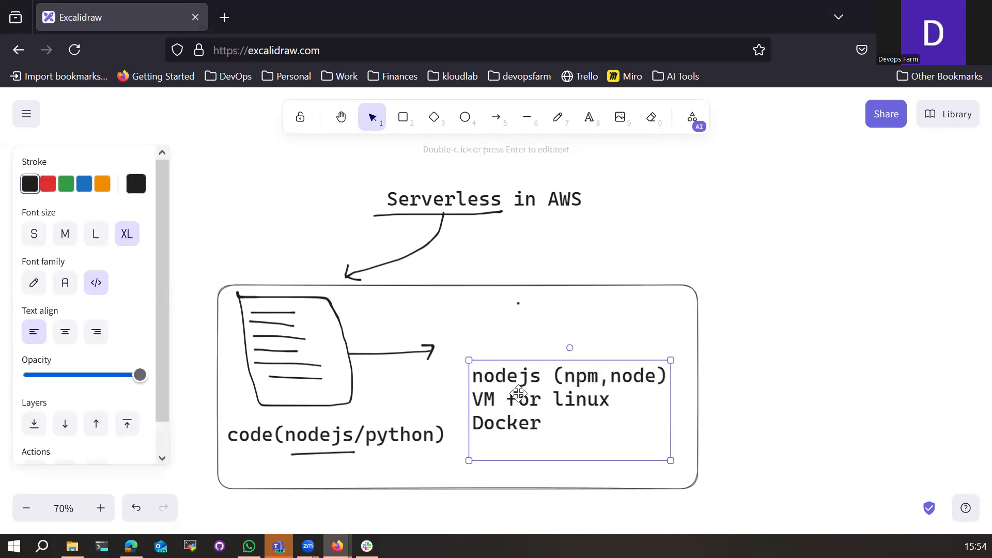
Step: Add the heading 'prepare for running code' and move the runtime list beneath it
left_click(588, 124)
left_click(494, 345)
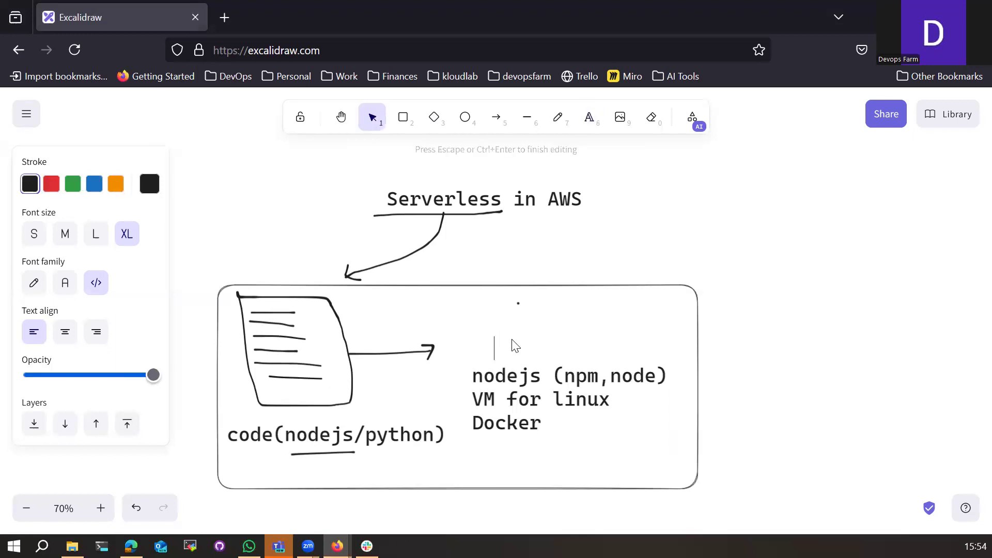
type("prepare for u")
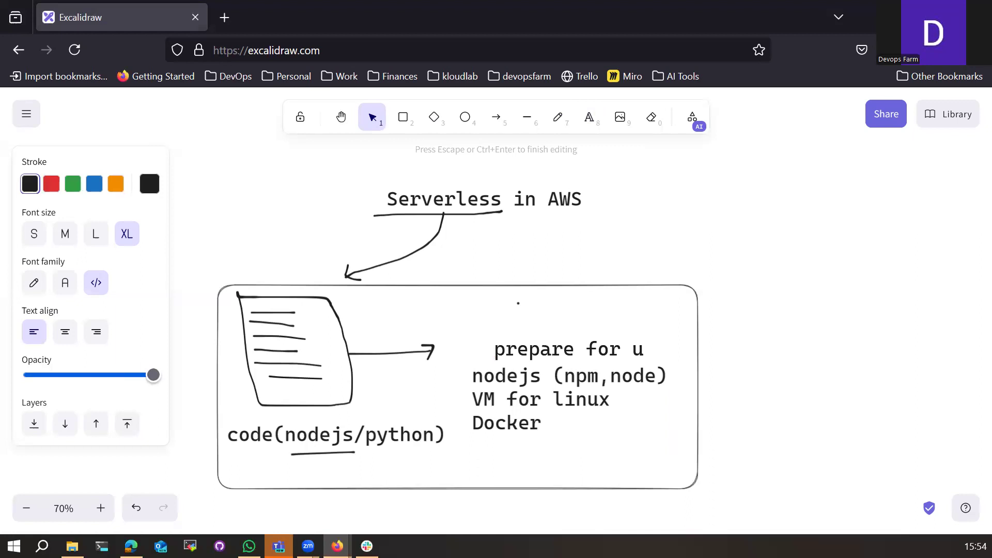
key("BackSpace")
type("running codi")
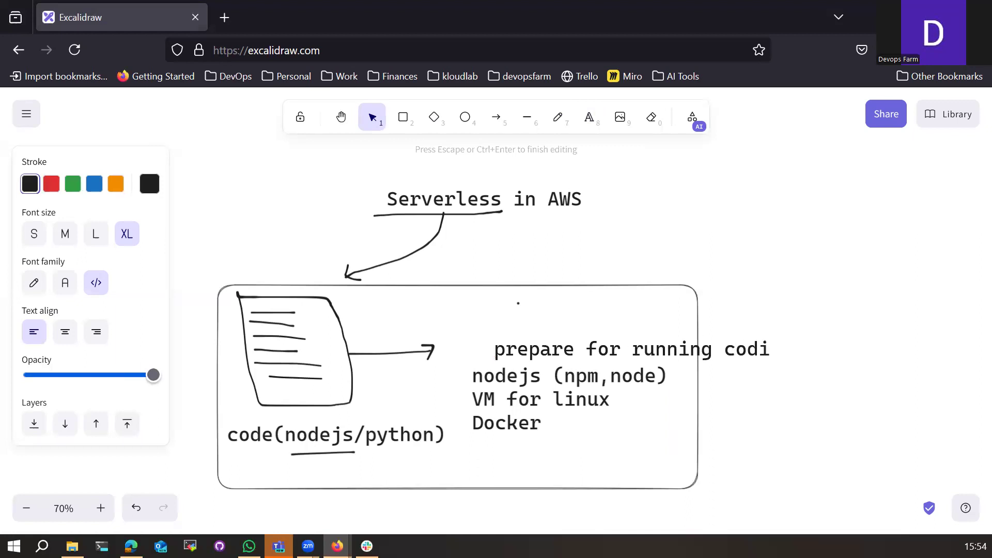
key("BackSpace")
type("e")
left_click(530, 405)
mouse_move(530, 390)
left_mouse_down()
mouse_move(566, 391)
mouse_move(563, 403)
left_mouse_up()
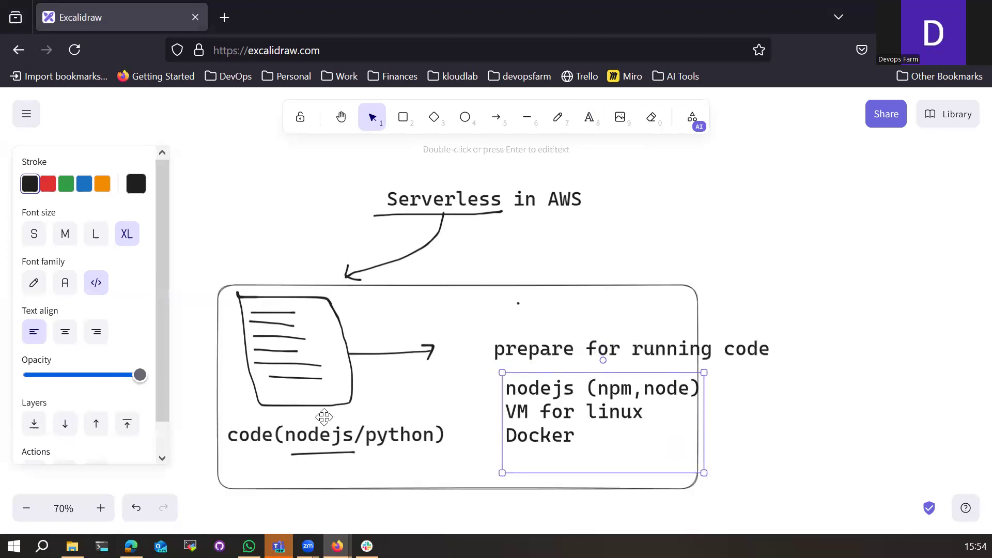
Step: Try enlarging the arrow beside the code sketch, then undo the resize
left_click(401, 353)
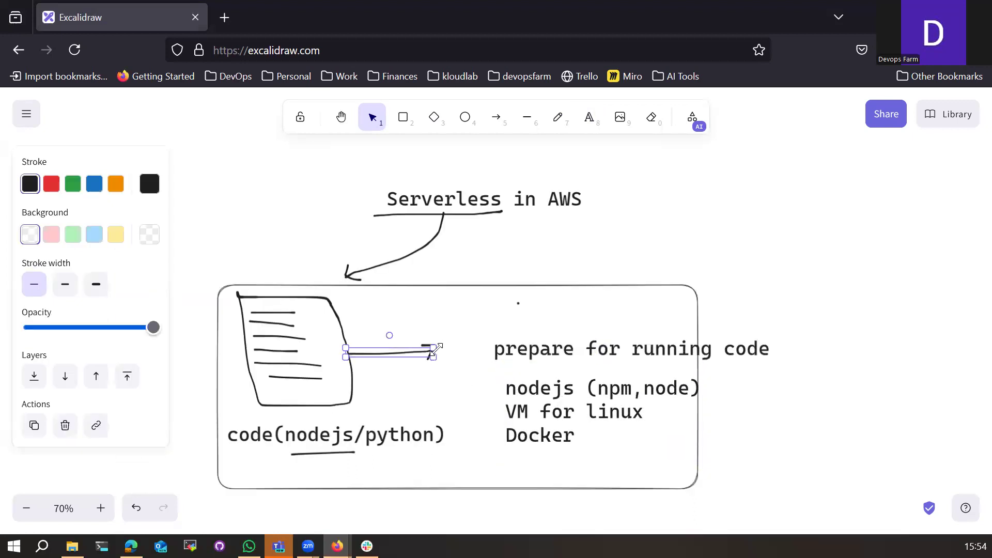
left_click_drag(432, 355, 482, 389)
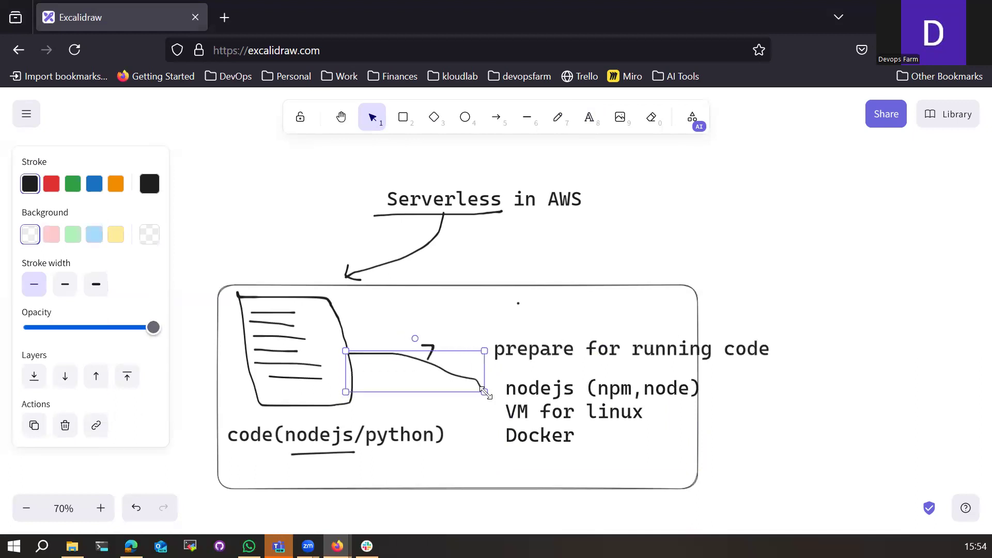
key("ctrl+z")
left_click(453, 309)
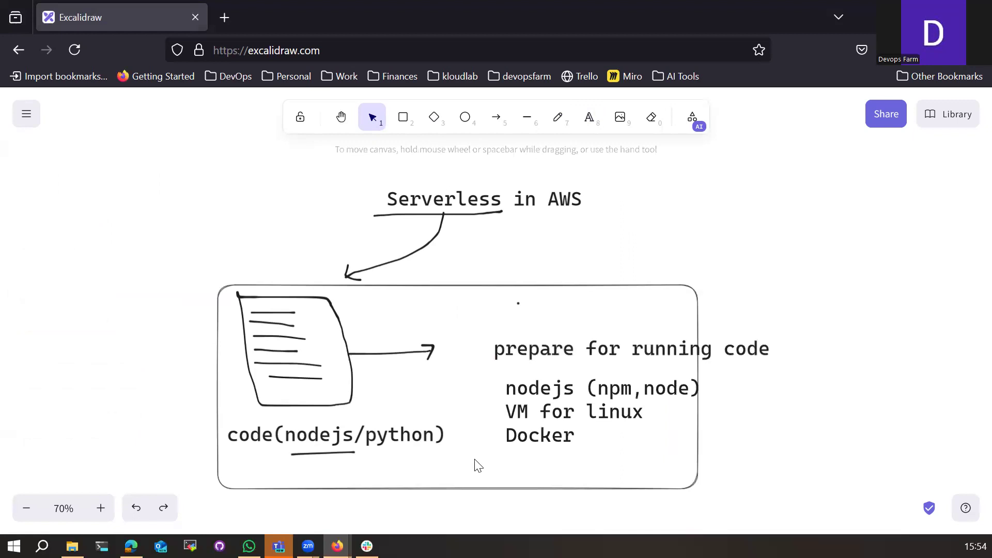
Step: Draw a large rectangle below the first box
scroll(488, 465, "down", 3)
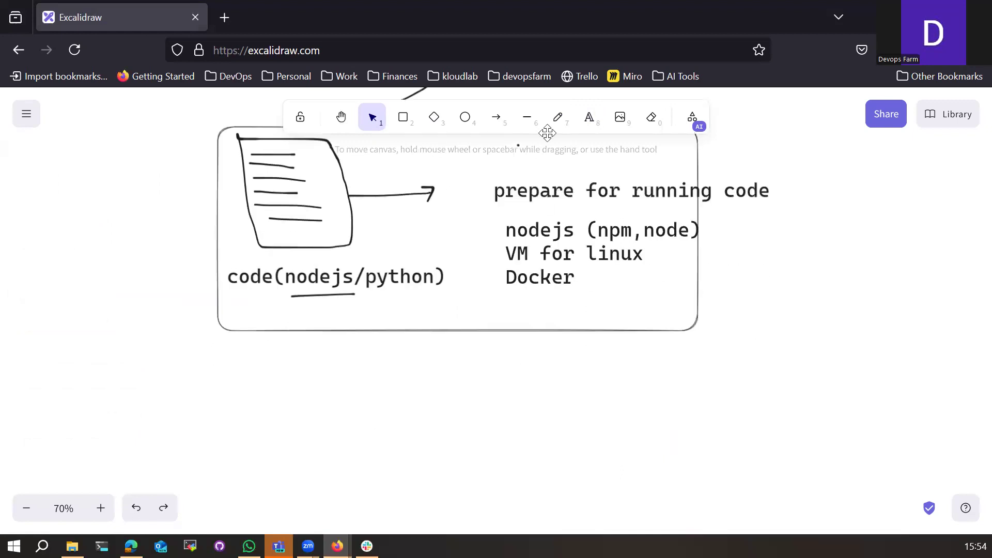
left_click(404, 117)
scroll(380, 466, "down", 3)
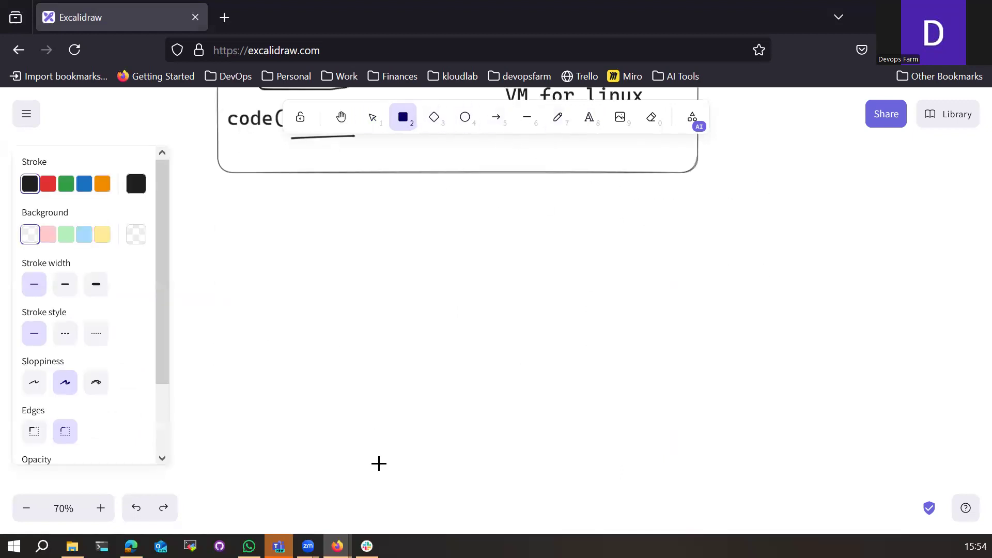
left_click_drag(230, 184, 821, 513)
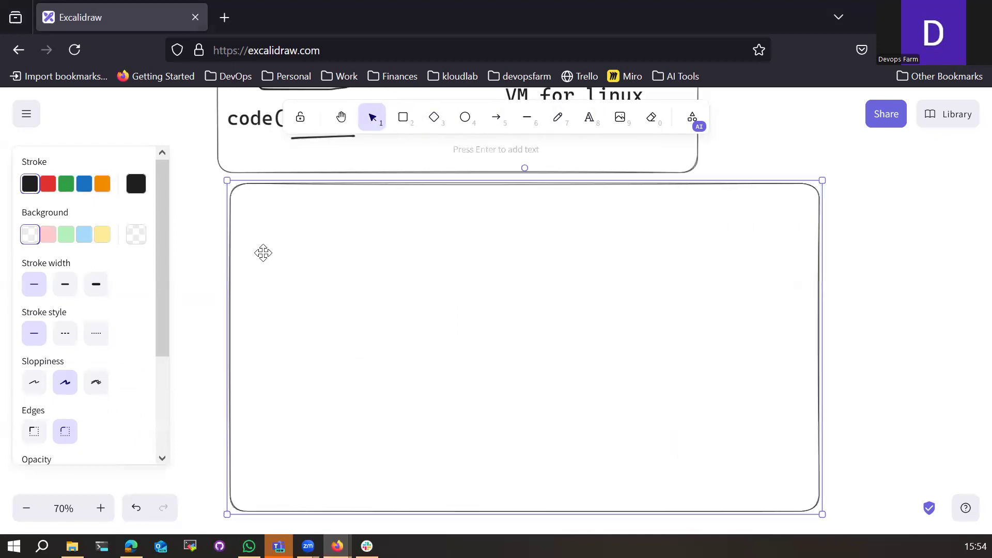
scroll(394, 379, "up", 1)
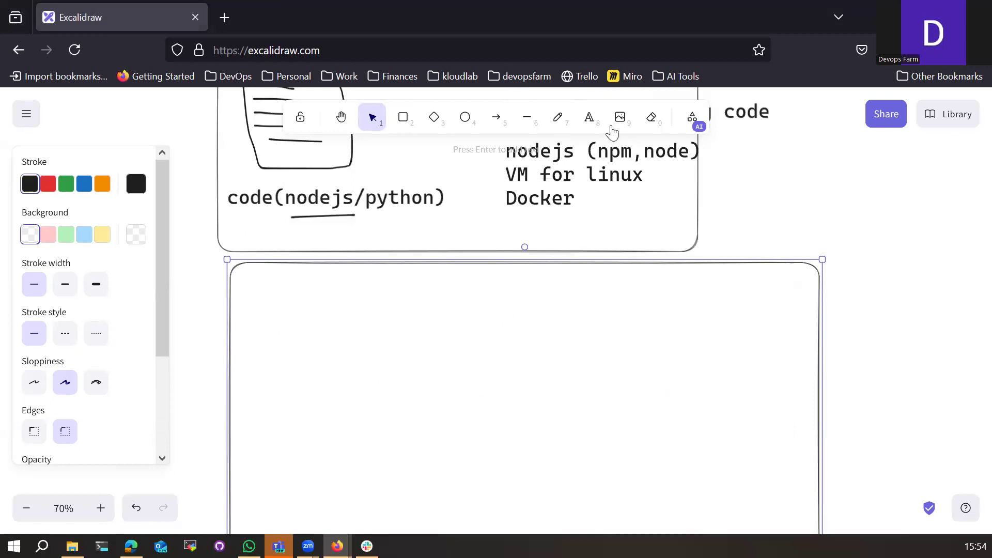
Step: Type the heading 'nodejs app on AWS' inside the lower box
left_click(589, 117)
left_click(406, 277)
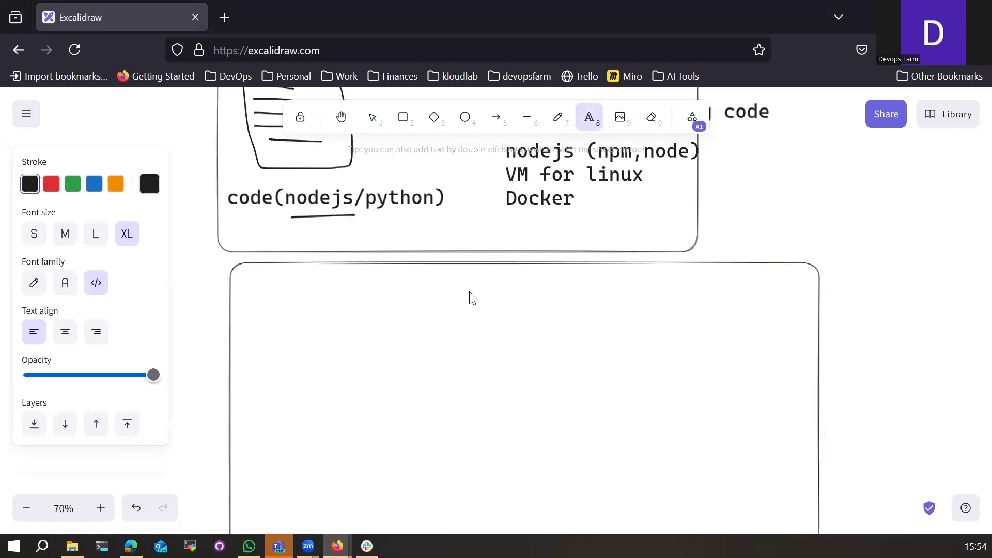
type("i have")
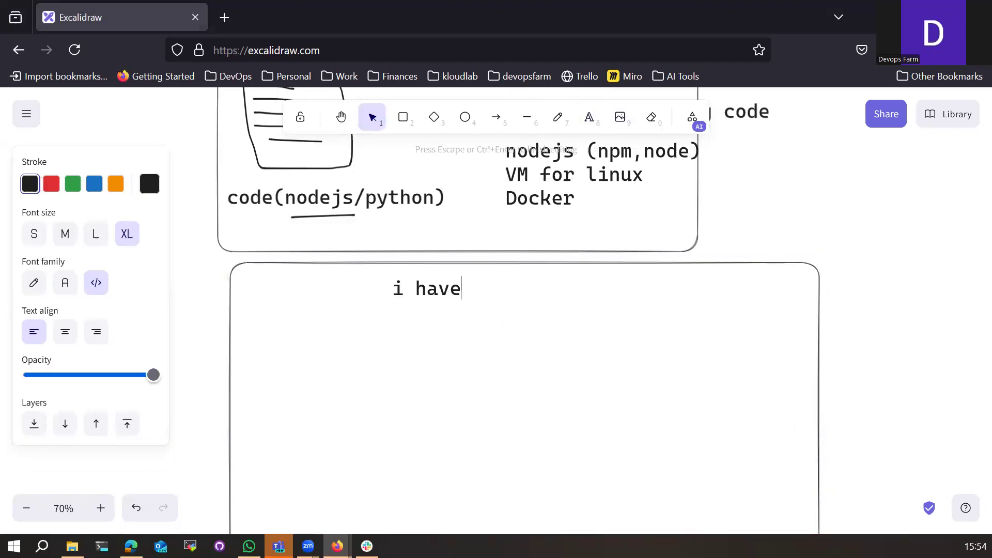
key("BackSpace")
key("BackSpace")
key("BackSpace")
key("BackSpace")
key("BackSpace")
key("BackSpace")
type("nodejs app on a")
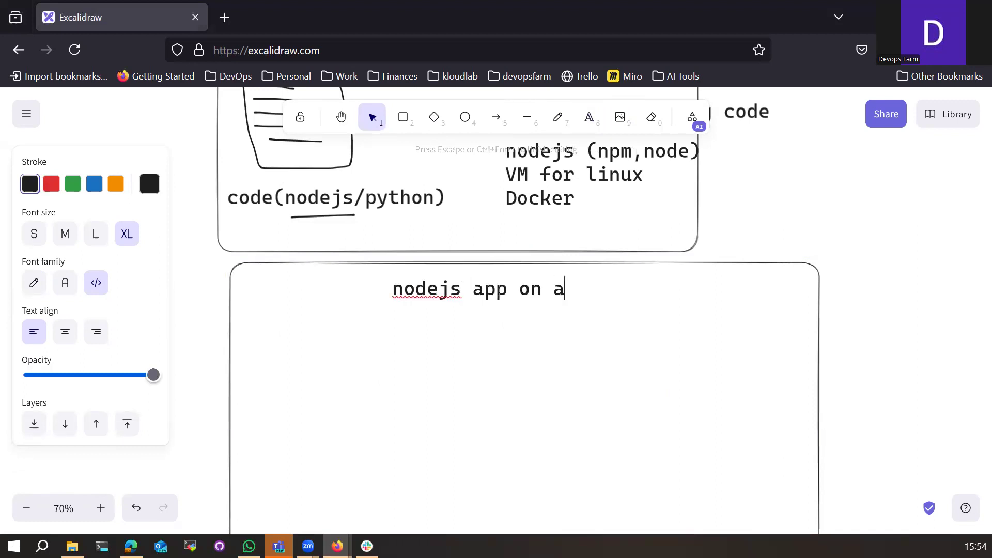
key("BackSpace")
type("AWS")
Step: Add the question 'How can i run app?' on the line below the heading
key("Return")
type("How ")
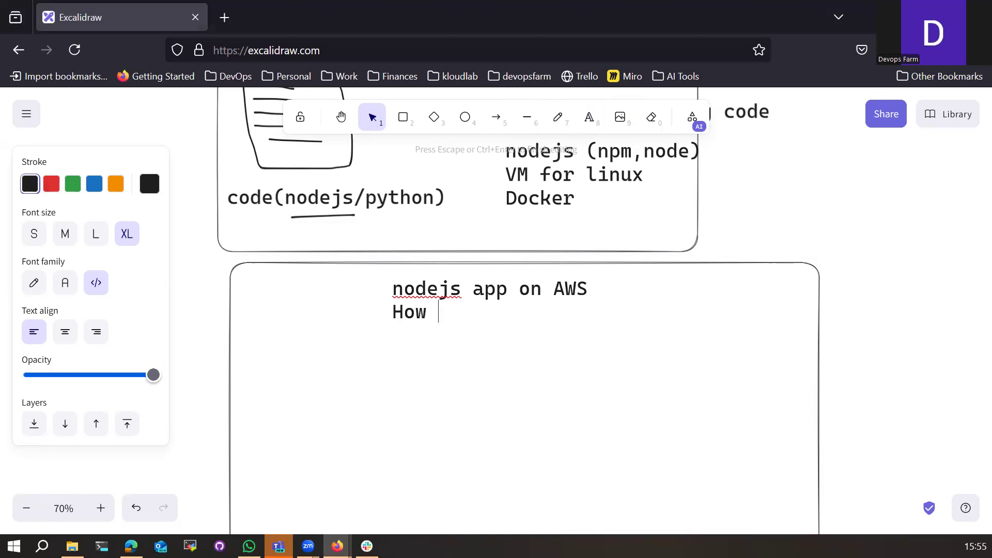
type("d i")
key("BackSpace")
key("BackSpace")
type("p i")
key("BackSpace")
key("BackSpace")
key("BackSpace")
type("o")
key("BackSpace")
key("BackSpace")
type("can i")
type(" run")
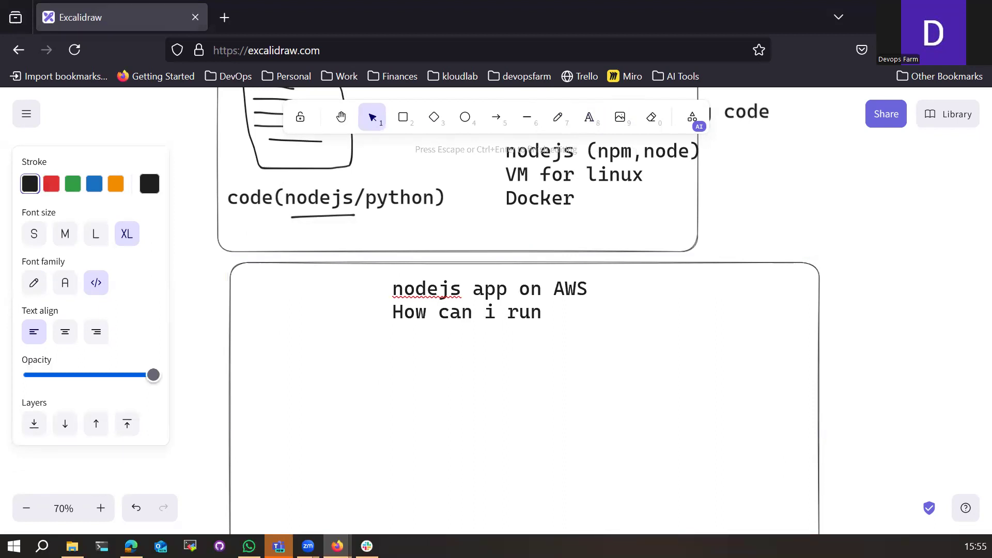
type(" the")
key("BackSpace")
key("BackSpace")
key("BackSpace")
type("app on")
key("BackSpace")
key("BackSpace")
key("BackSpace")
type("?")
left_click(558, 127)
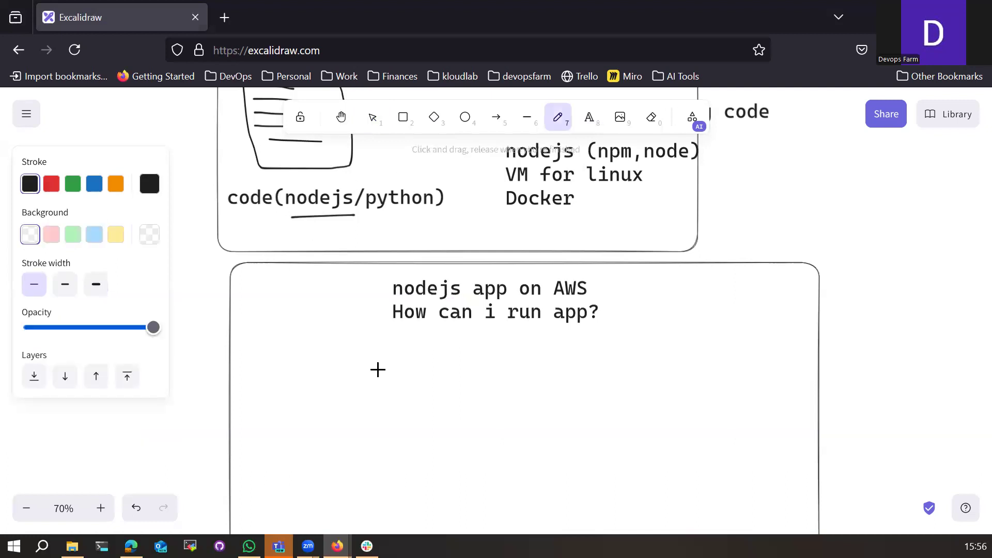
Step: Type 'Create a EC2 instance (linux)' below the question in the lower box
left_click(590, 117)
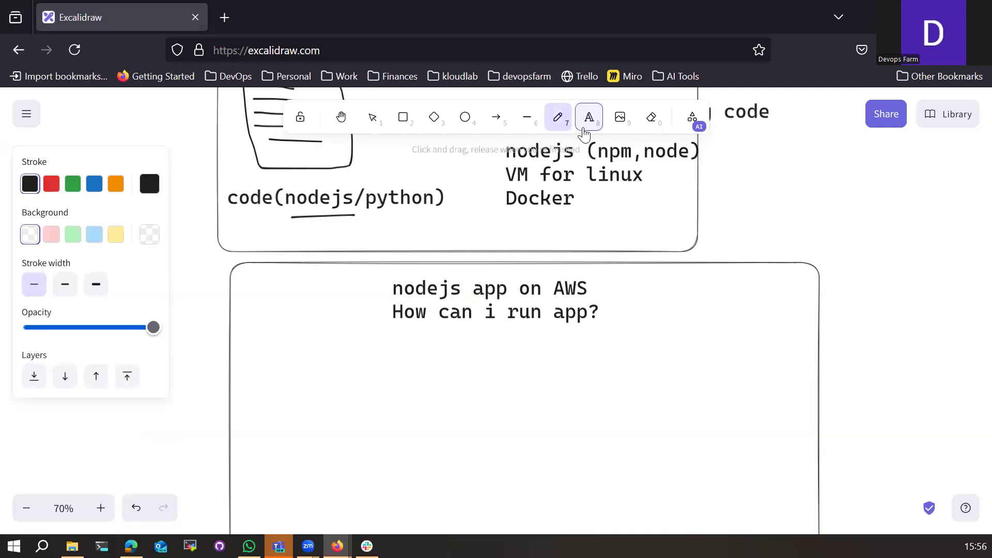
left_click(253, 353)
type("EC")
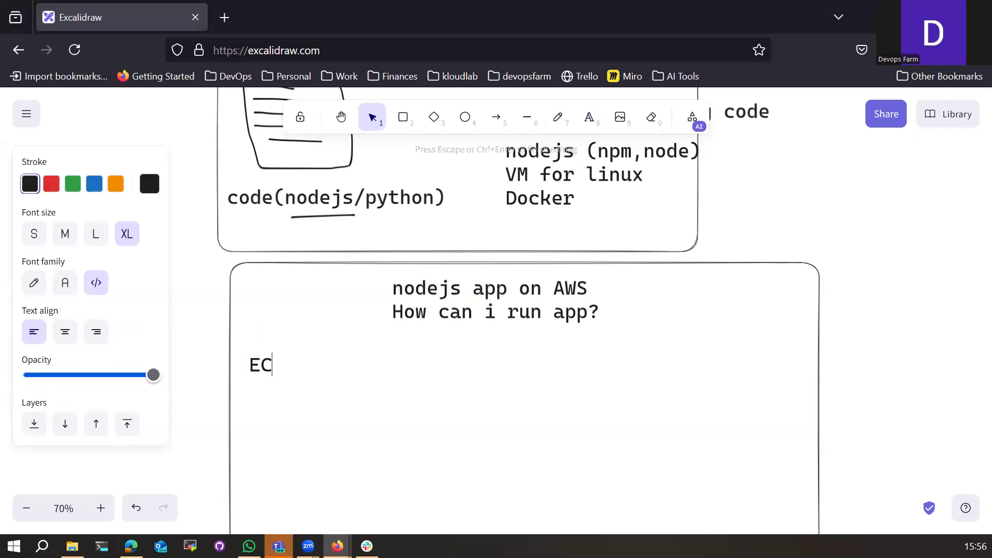
type("@")
key("BackSpace")
type("2")
key("Tab")
key("Tab")
key("Tab")
key("BackSpace")
key("BackSpace")
key("BackSpace")
key("BackSpace")
key("BackSpace")
type("Creat a")
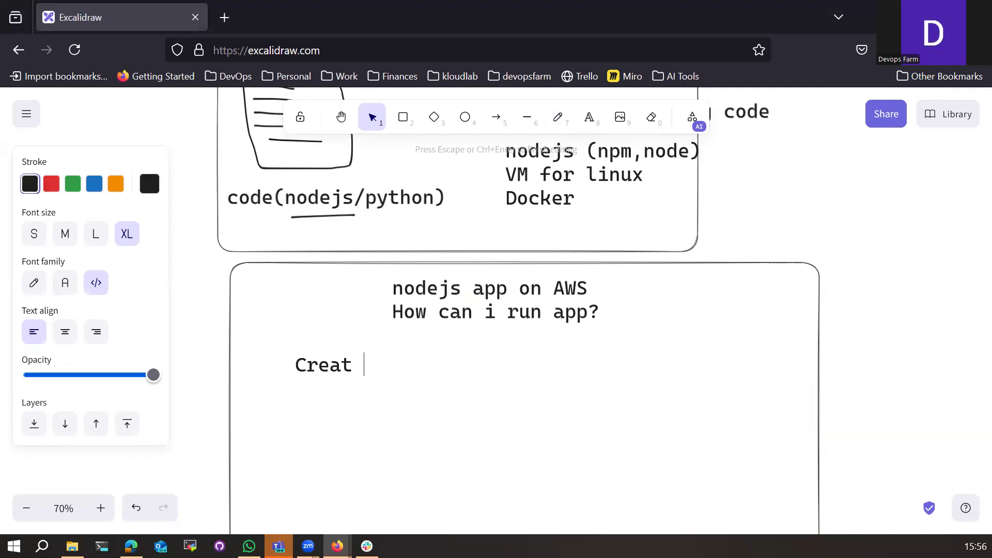
key("BackSpace")
key("BackSpace")
type("e a")
type(" EC2")
type(" Omsta")
key("BackSpace")
key("BackSpace")
key("BackSpace")
key("BackSpace")
key("BackSpace")
type("instance")
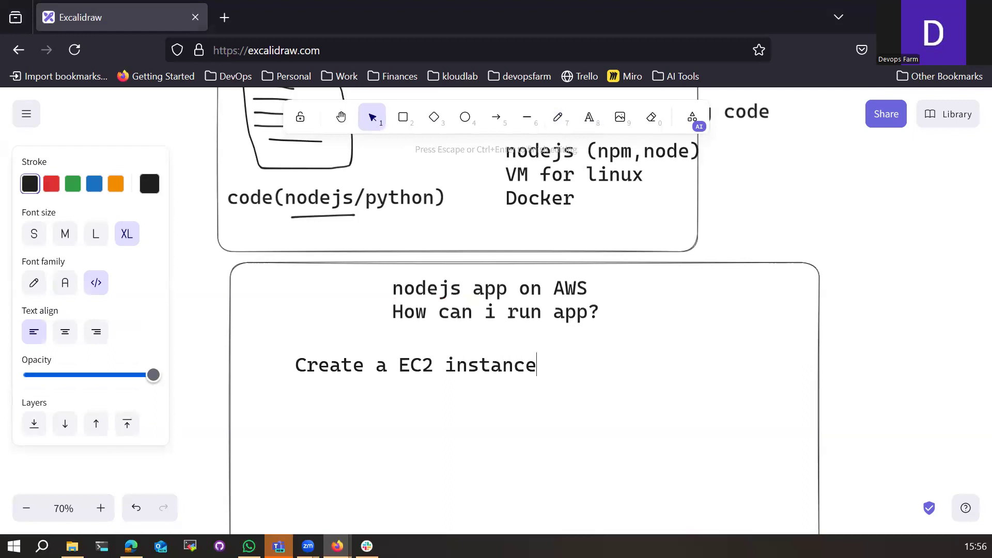
type(" (linux)")
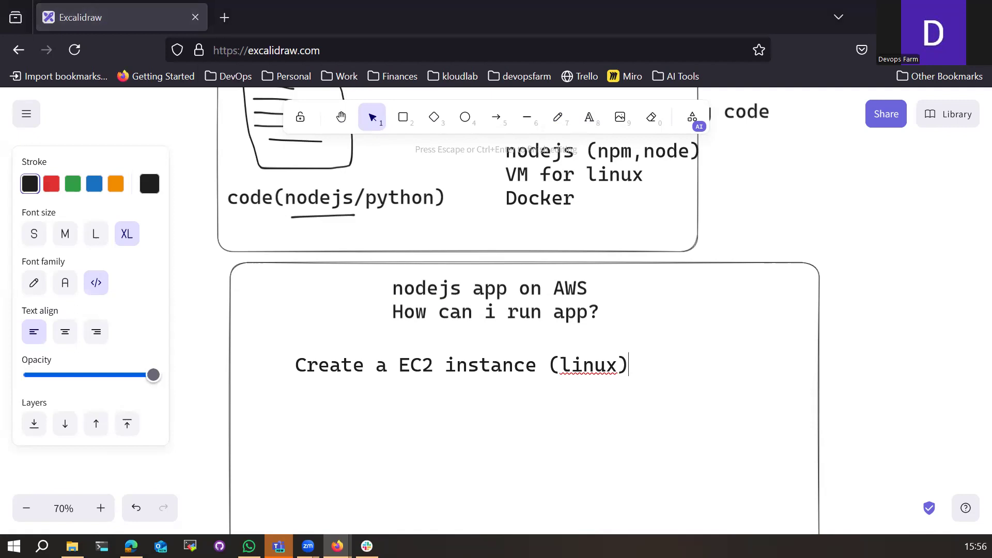
key("Escape")
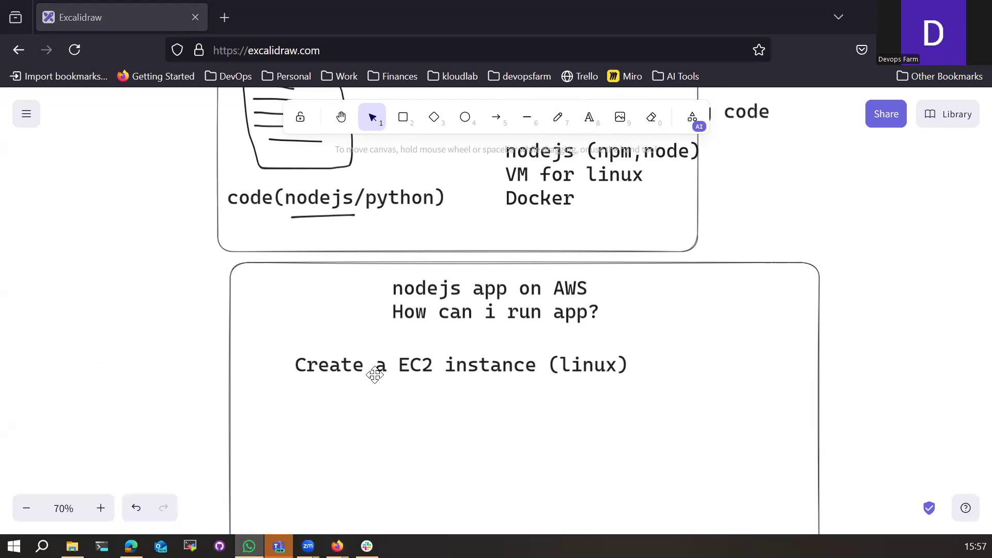
Step: Shift the 'Create a EC2 instance (linux)' line further left in the box
left_click(398, 369)
left_click_drag(398, 368, 363, 370)
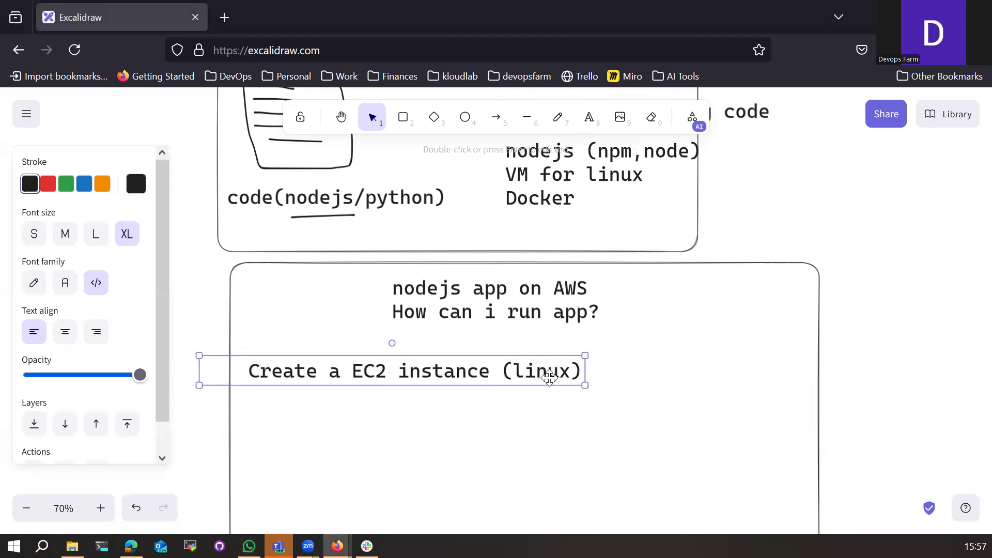
left_click(516, 420)
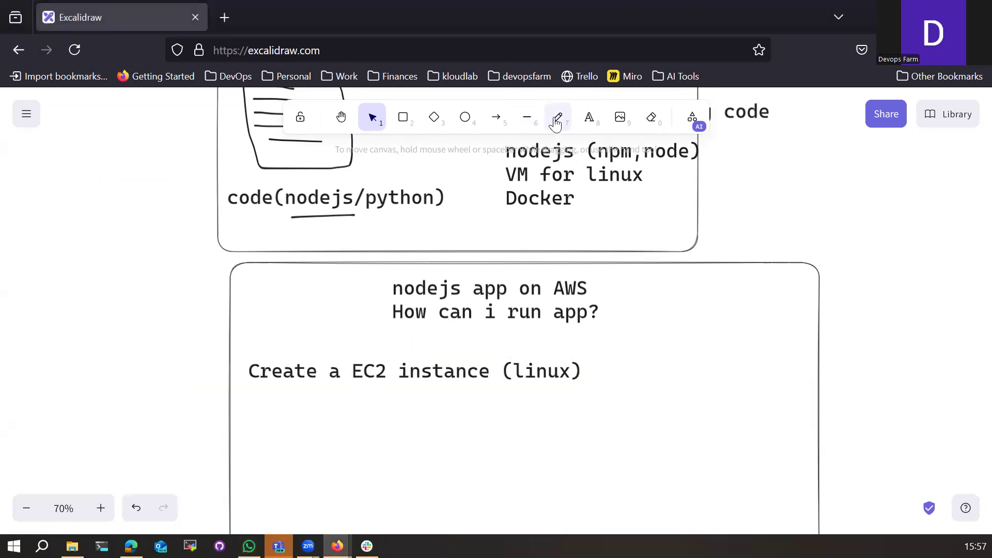
Step: Add the step 'Install required software(node,npm,patches)' below the EC2 line
left_click(589, 117)
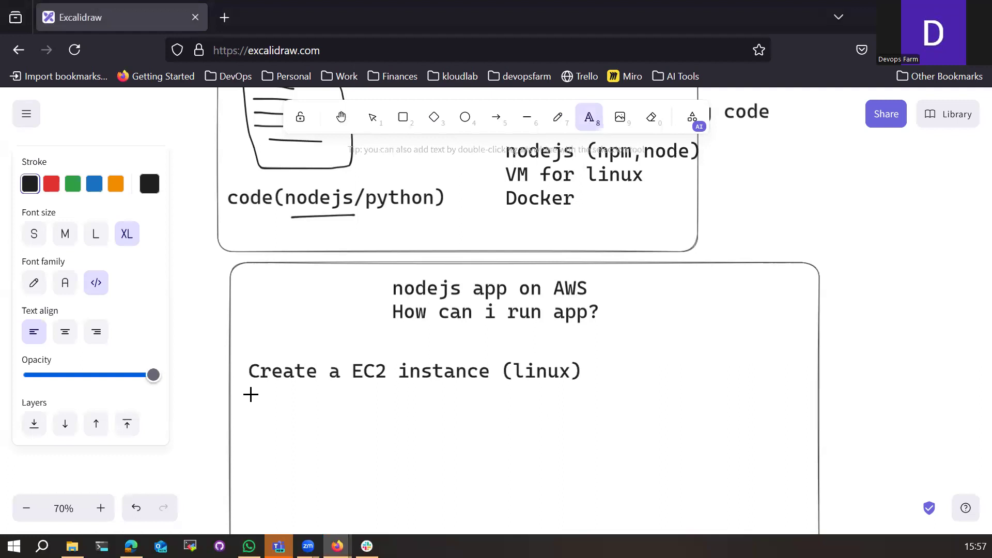
left_click(251, 405)
type("install ")
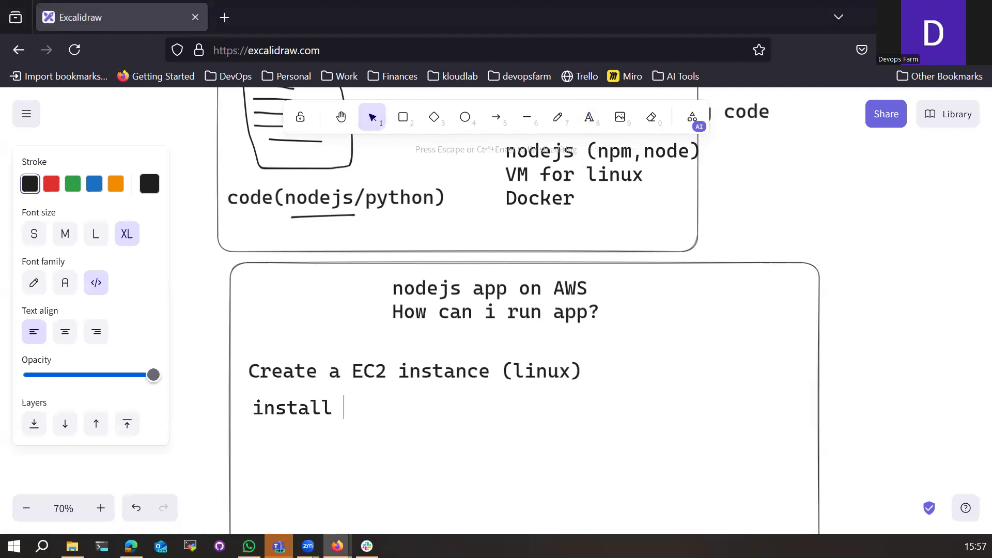
type("requir")
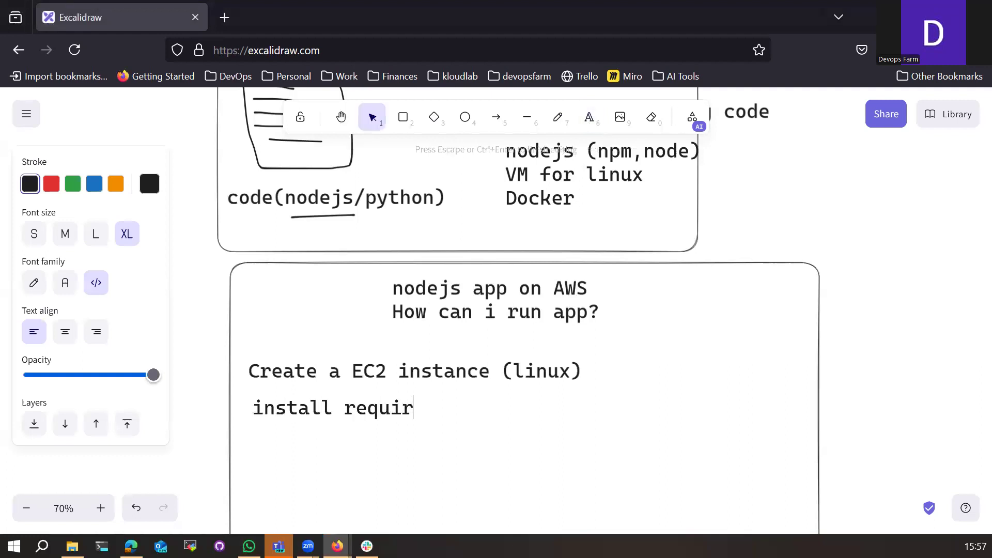
type("ed software(")
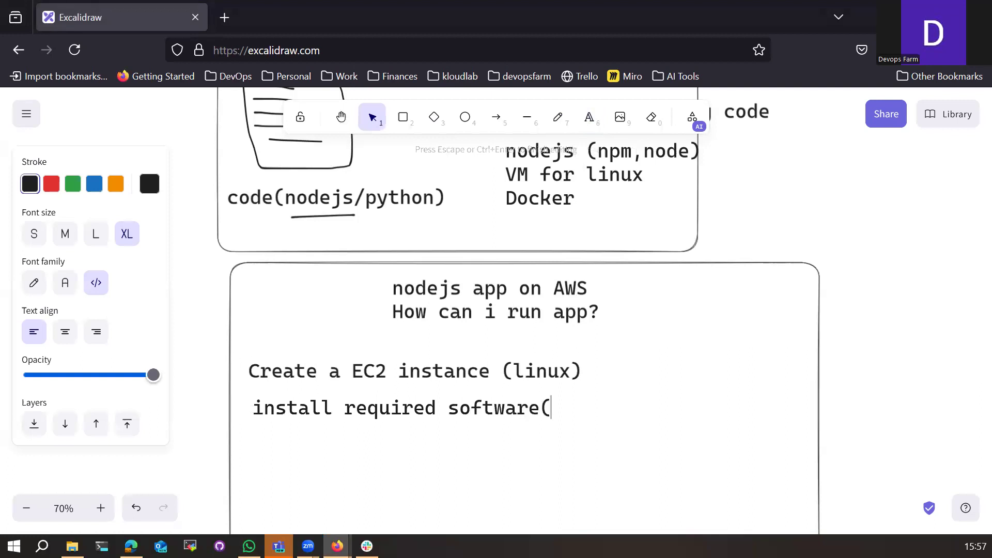
type("node,npm,patches)")
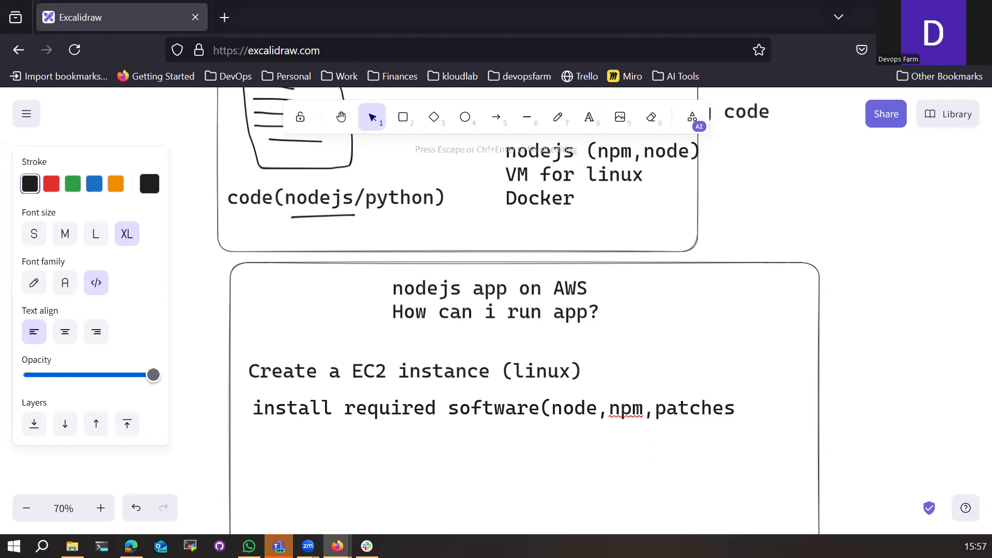
key("Return")
left_click(262, 411)
key("BackSpace")
type("I")
Step: Add the steps 'Copy the code in a folder' and 'Run the node command'
key("Return")
type("Copy th")
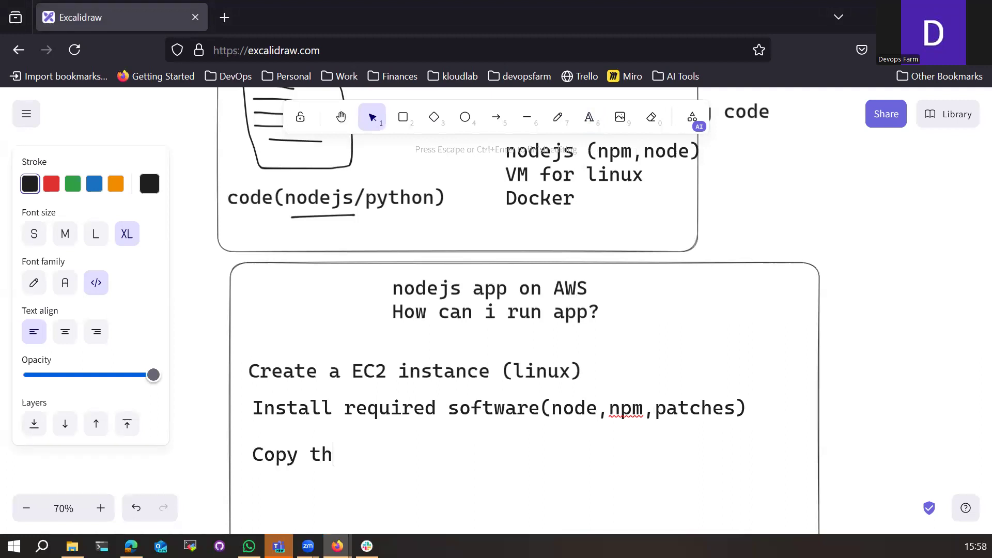
type("e code on")
key("BackSpace")
key("BackSpace")
key("BackSpace")
type("in a folder")
key("Return")
key("Return")
type("Rn")
key("BackSpace")
type("un the c")
key("BackSpace")
type("node")
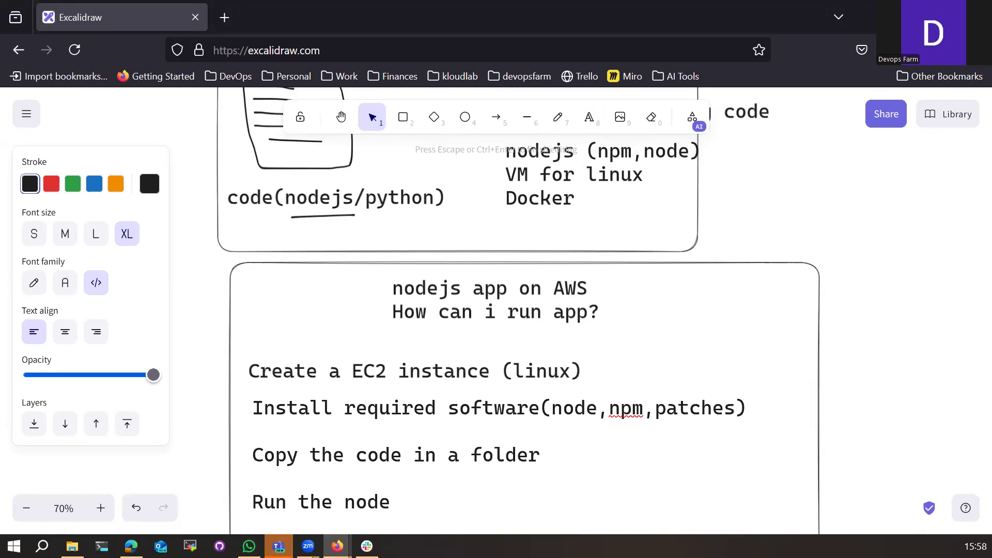
type(" command")
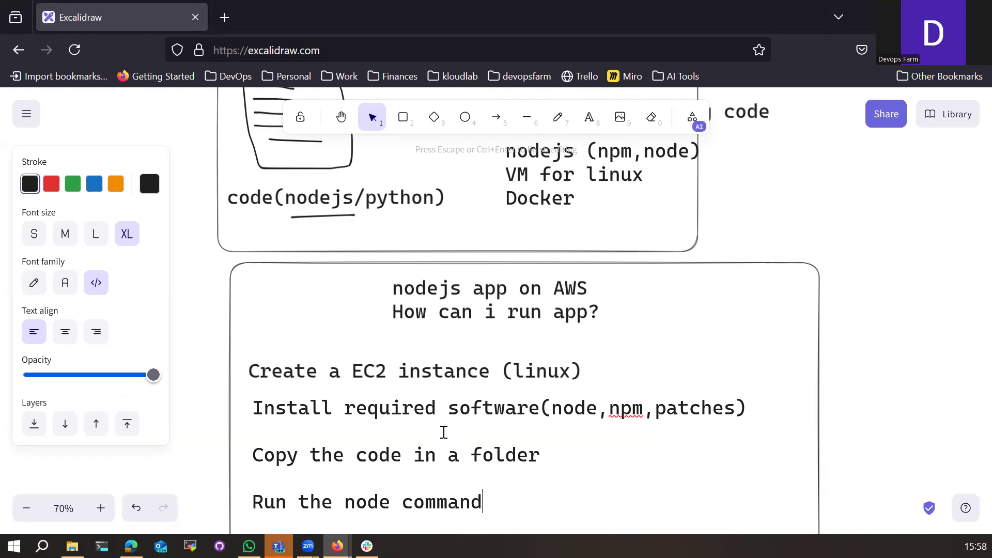
left_click(866, 369)
scroll(816, 410, "down", 3)
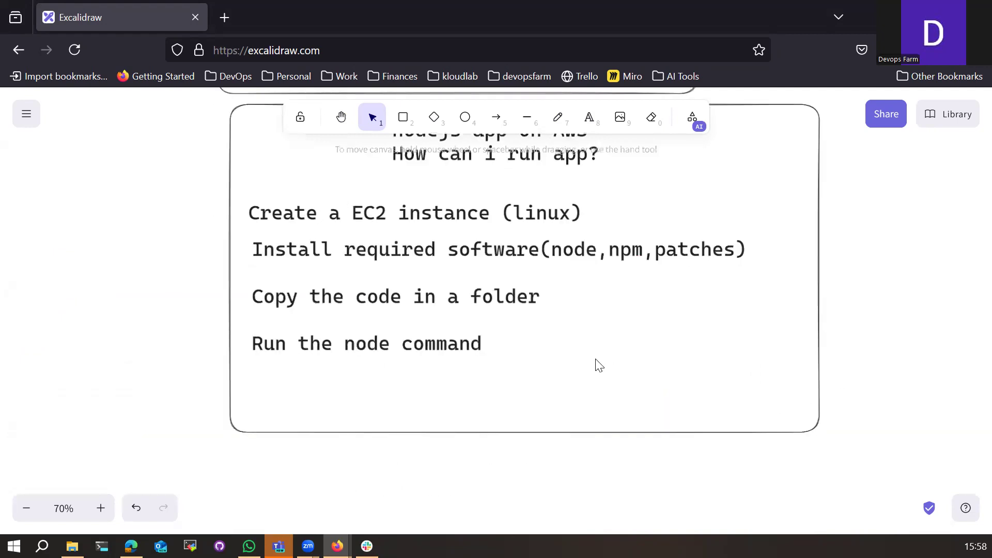
left_click(623, 363)
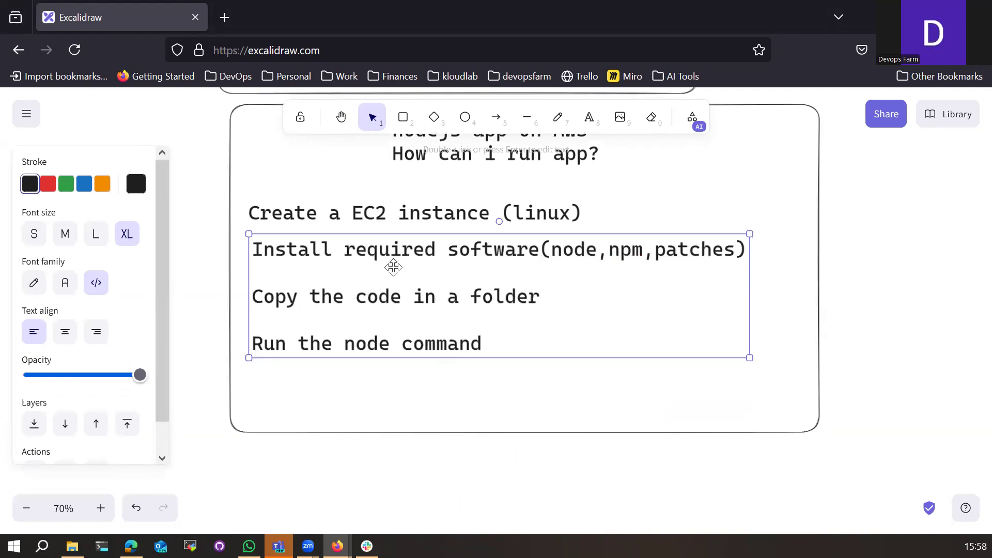
Step: Draw a rectangle around the four steps, fill it light green and send it to back
left_click(349, 393)
left_click(588, 118)
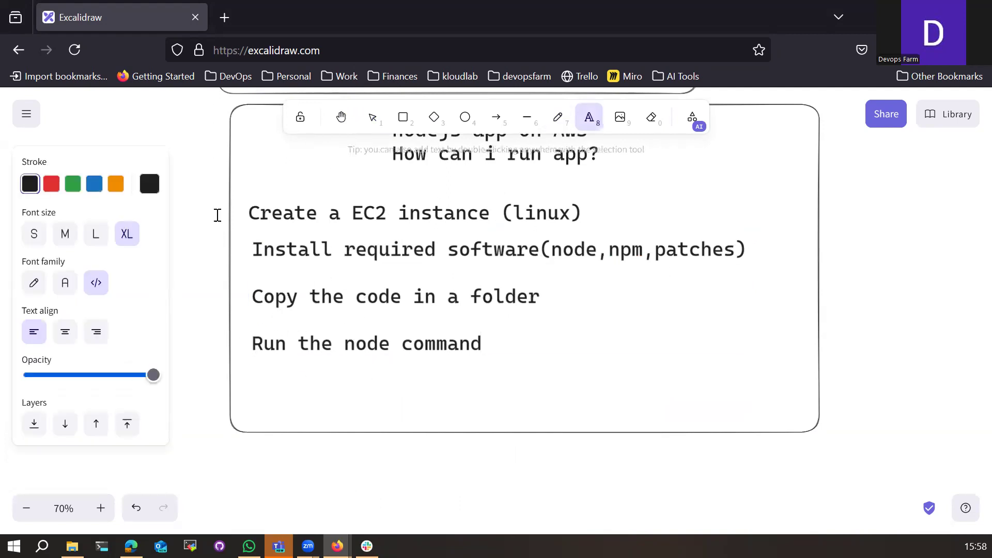
left_click(403, 118)
left_click_drag(245, 195, 755, 380)
left_click(60, 237)
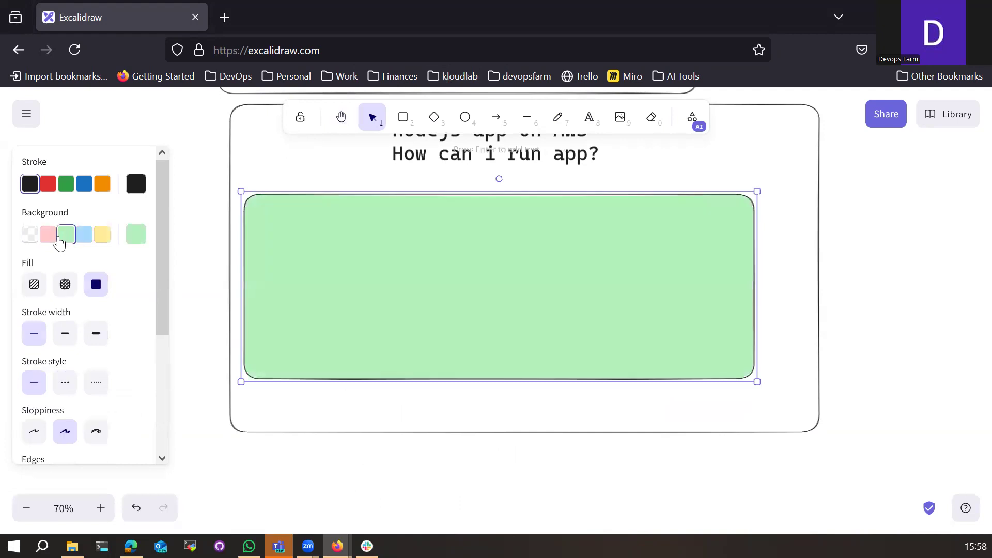
right_click(409, 328)
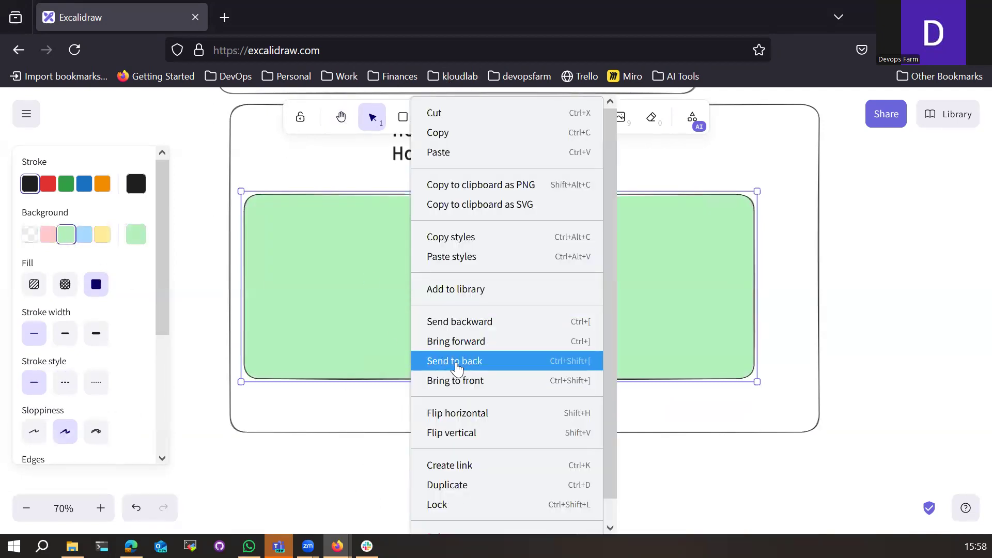
left_click(457, 362)
left_click(415, 418)
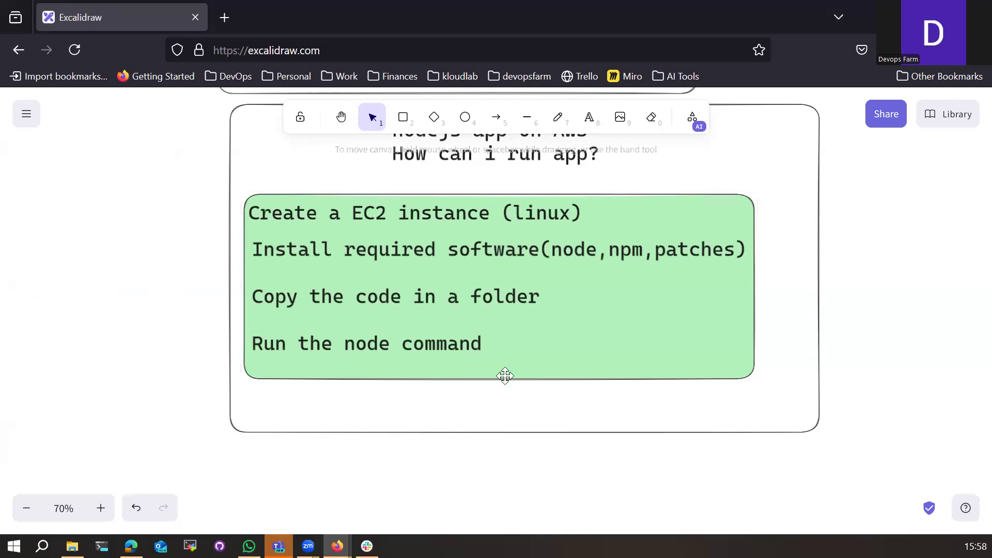
left_click(533, 363)
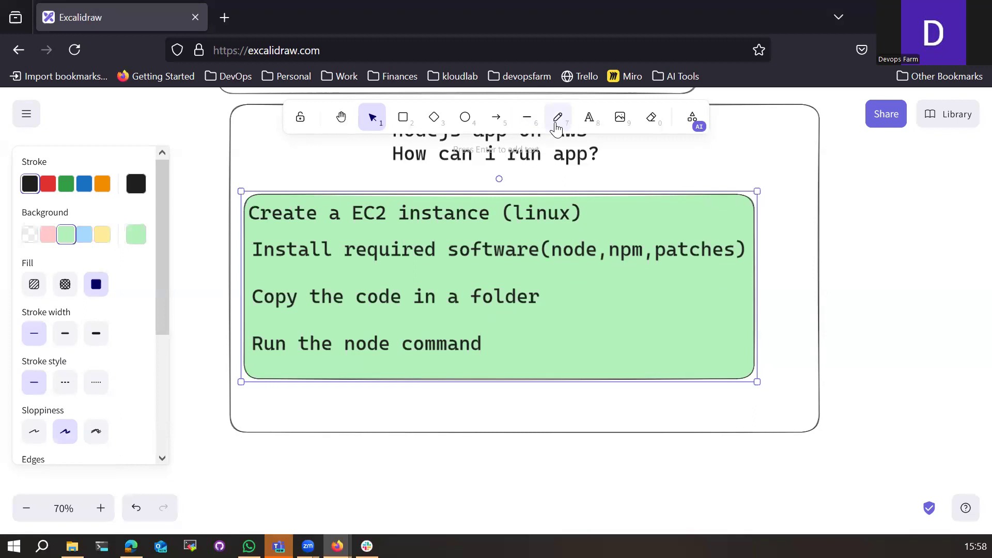
left_click(556, 128)
scroll(521, 371, "down", 2)
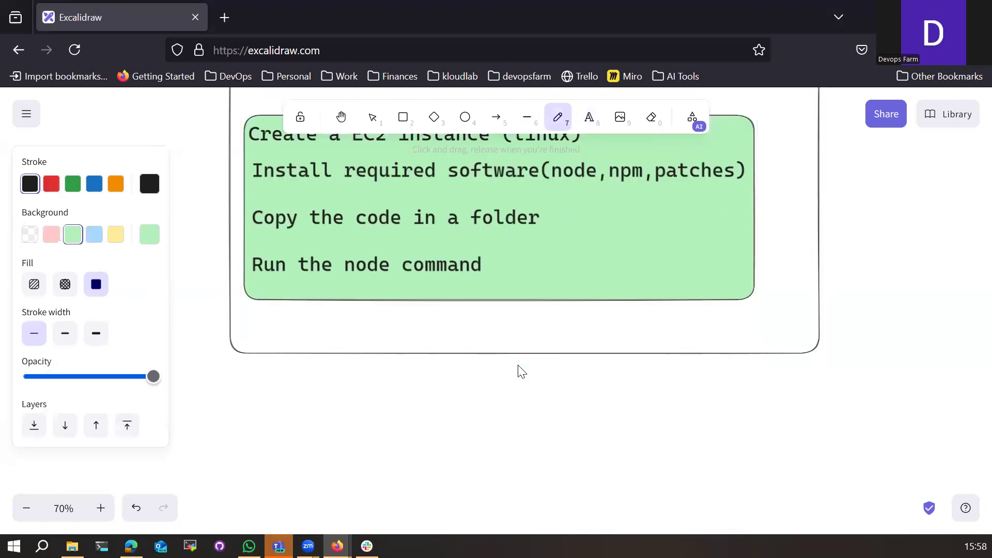
scroll(614, 370, "up", 2)
Step: Add a three-line text reading 2 GB, 30 GB, 1 vCPU at the frame's top right
key("t")
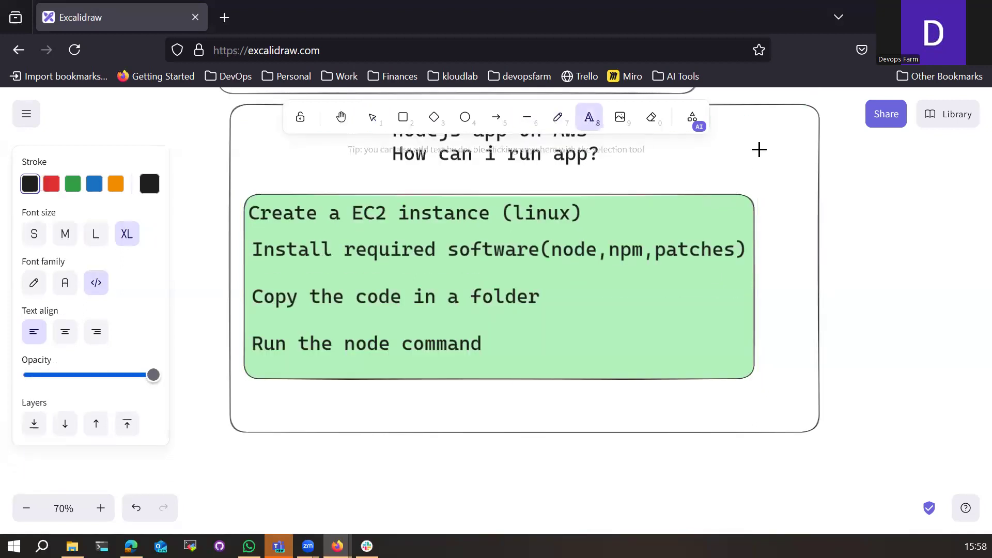
left_click(750, 152)
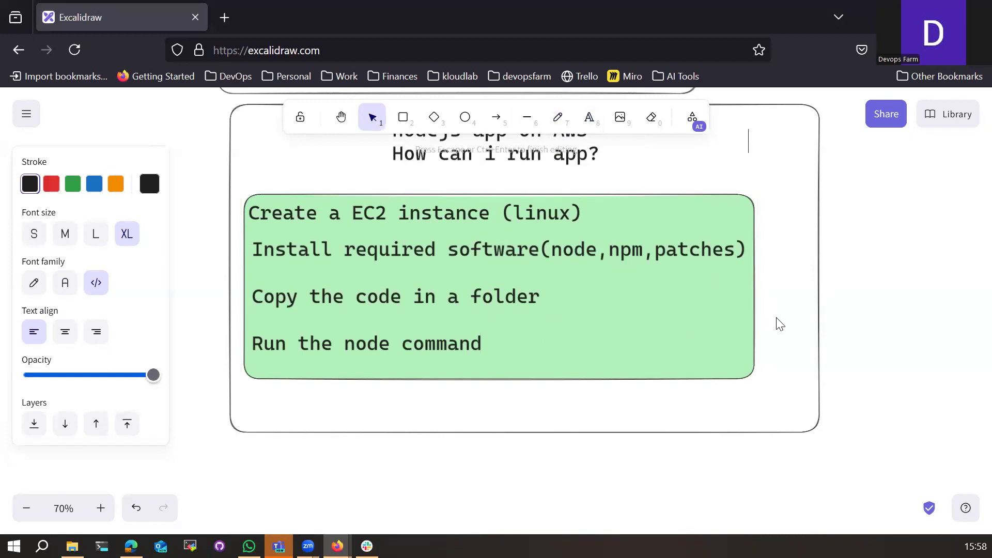
type("2 GB")
key("Return")
type("1")
key("BackSpace")
type("30 GB")
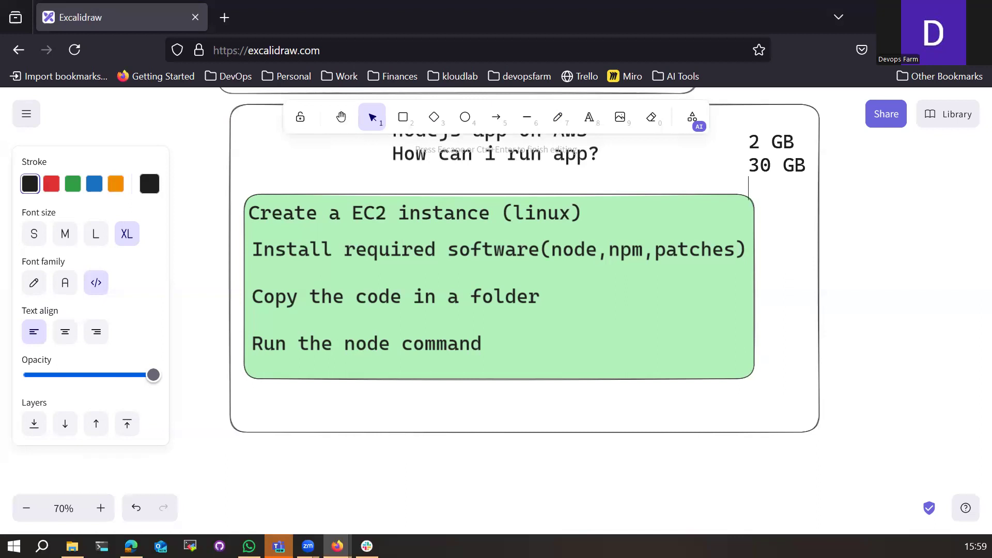
type("1 G")
key("BackSpace")
type("CPU")
key("Left")
key("Left")
key("Left")
type("v")
left_click(882, 248)
Step: Move the spec text into the green box's right side and colour it red
left_click_drag(769, 165, 685, 318)
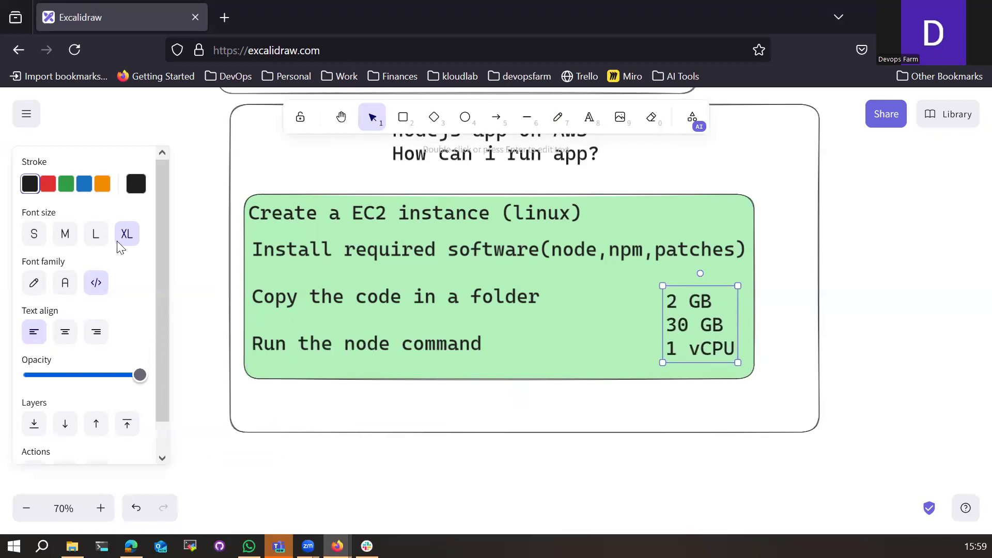
left_click(66, 184)
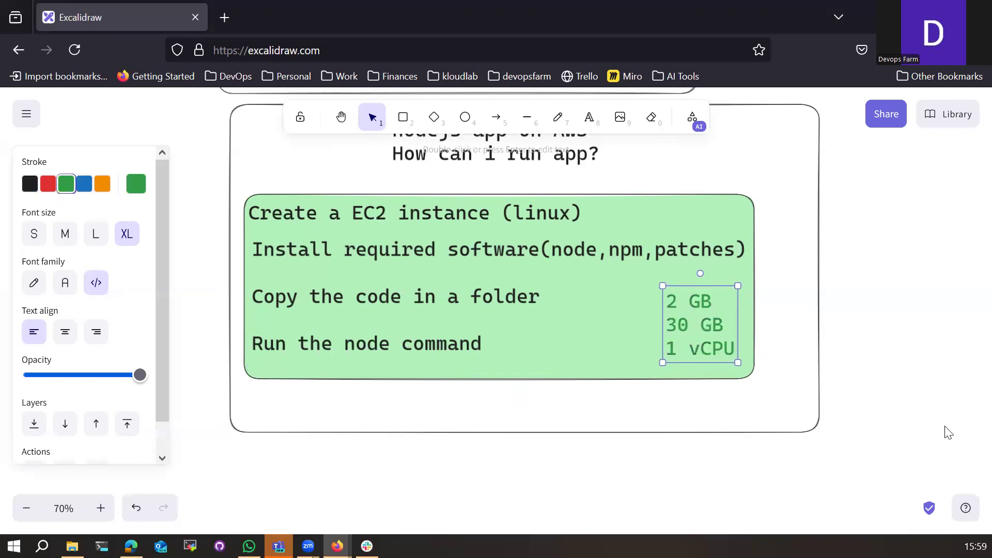
left_click(48, 184)
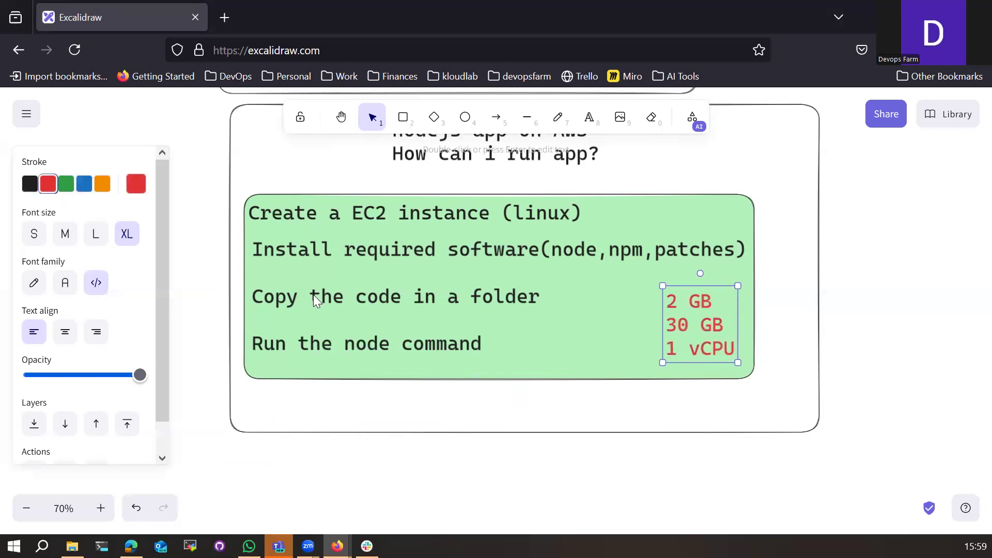
left_click(733, 416)
scroll(700, 424, "up", 2)
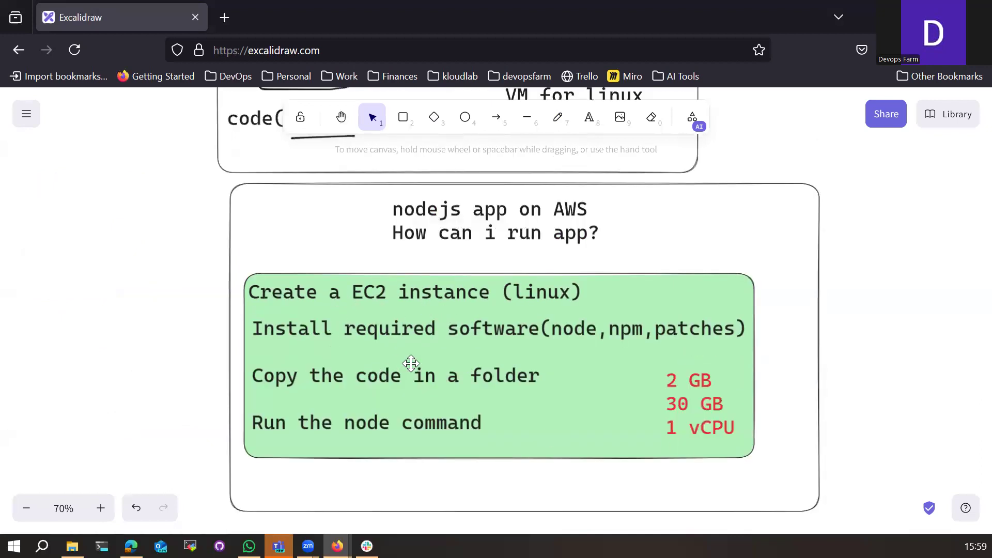
scroll(568, 410, "down", 2)
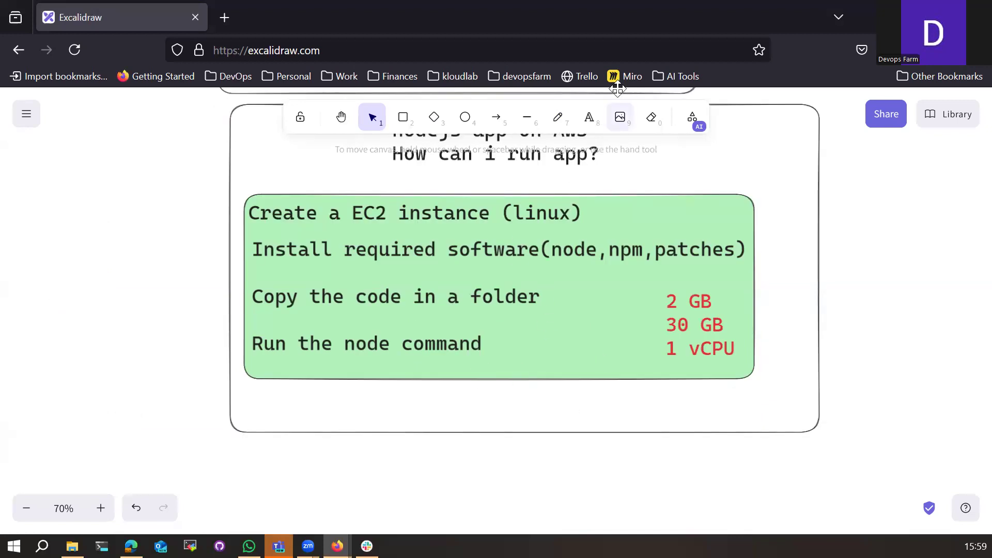
Step: Add an 'api.myapp.com' text label below the frame, toward the left
left_click(589, 118)
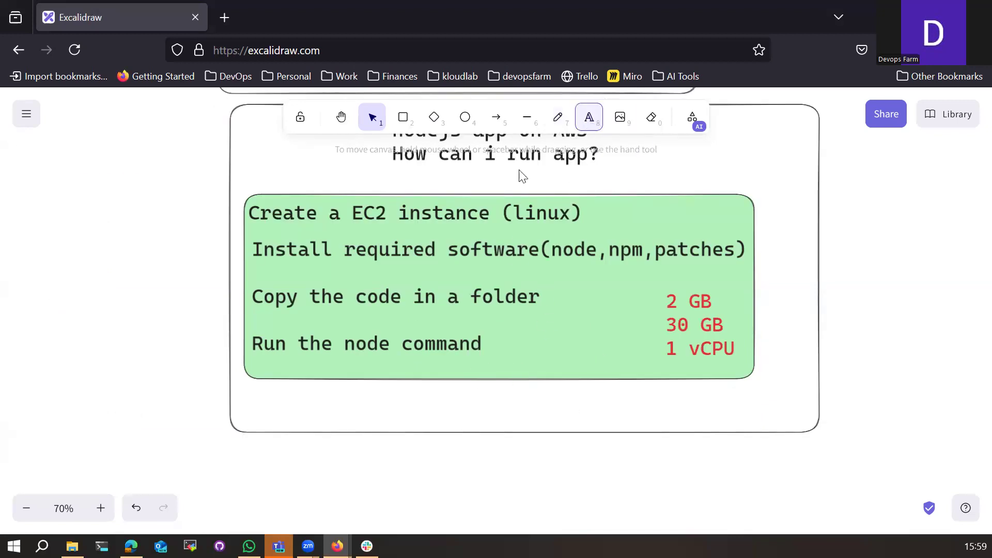
scroll(305, 460, "down", 4)
left_click(240, 348)
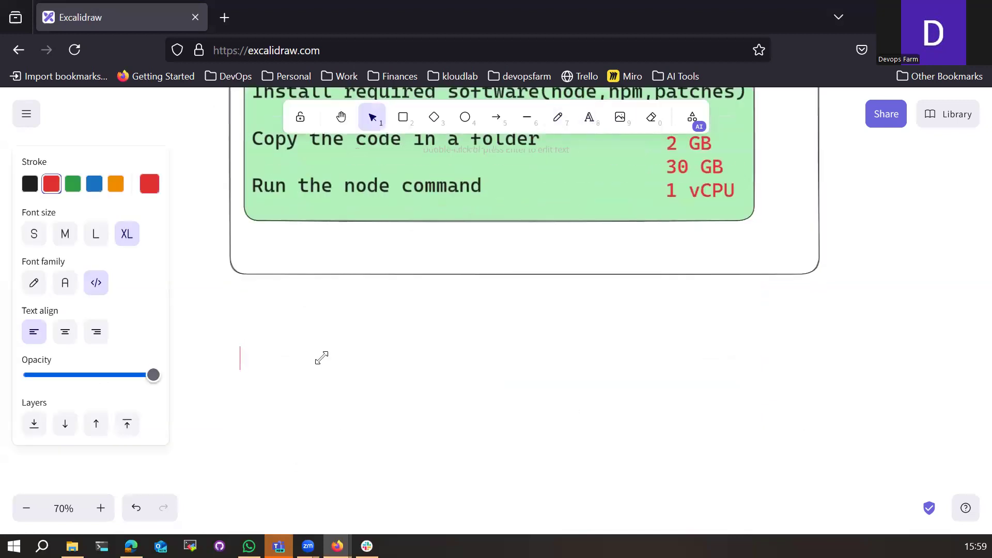
type("api.")
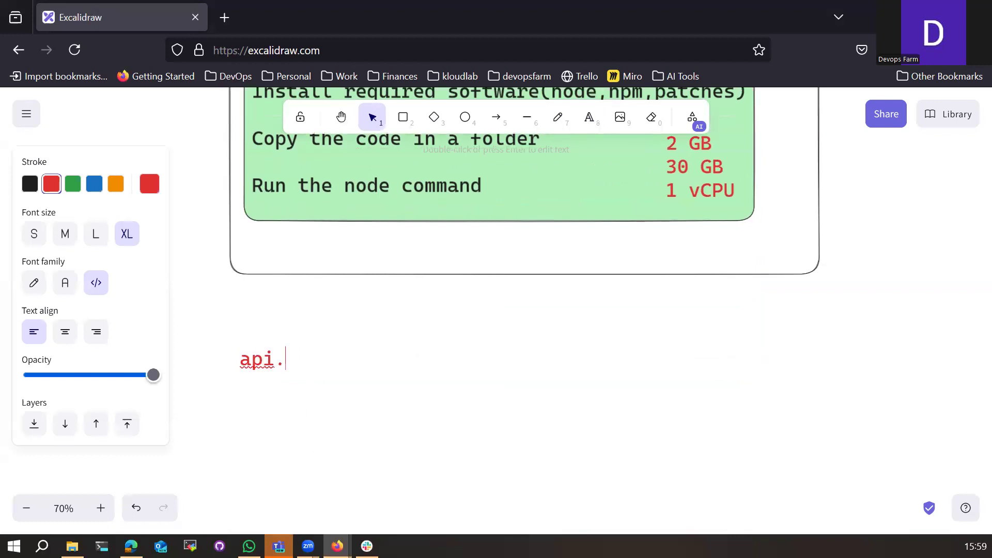
type("myapp.com")
left_click(401, 422)
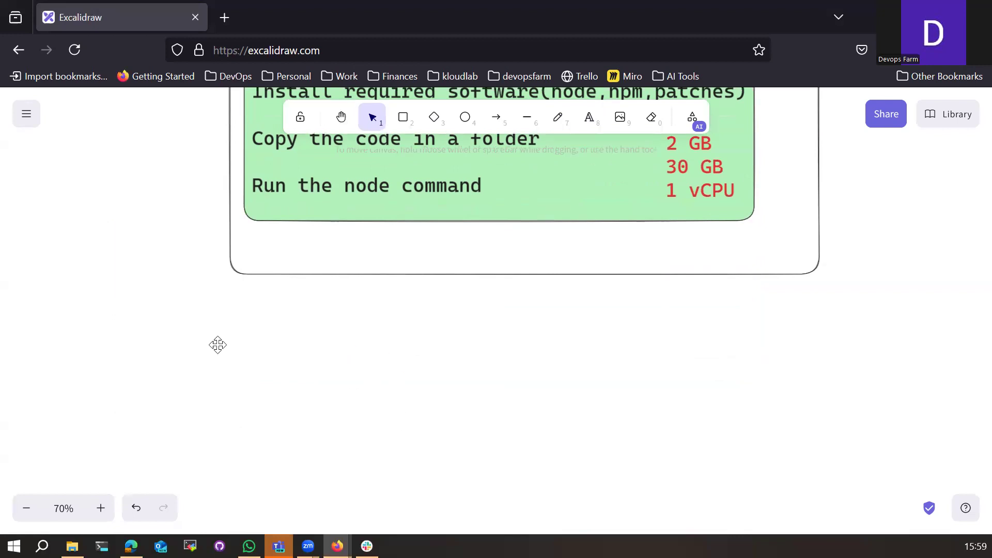
left_click_drag(261, 356, 208, 345)
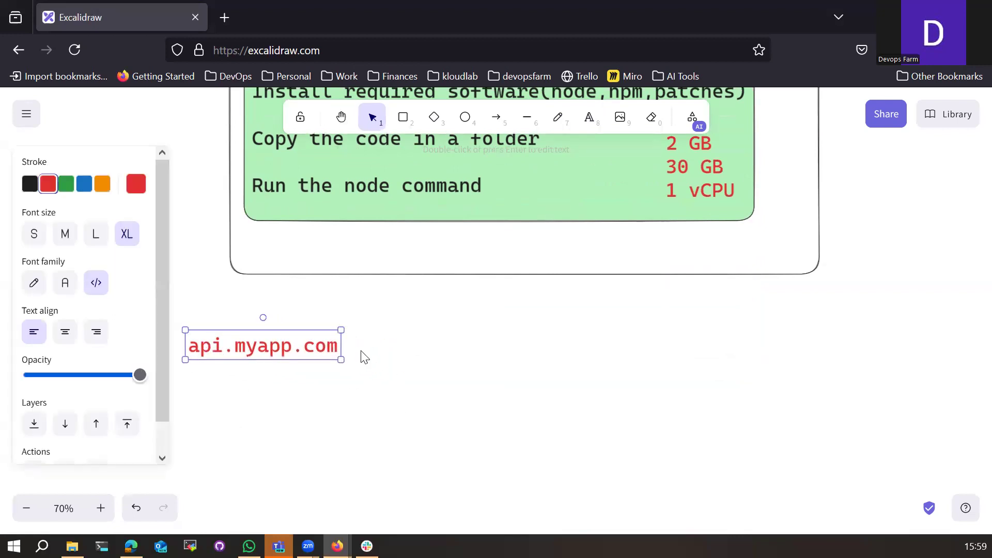
Step: Draw a green circle below the api.myapp.com label
left_click(465, 118)
left_click_drag(197, 403, 258, 459)
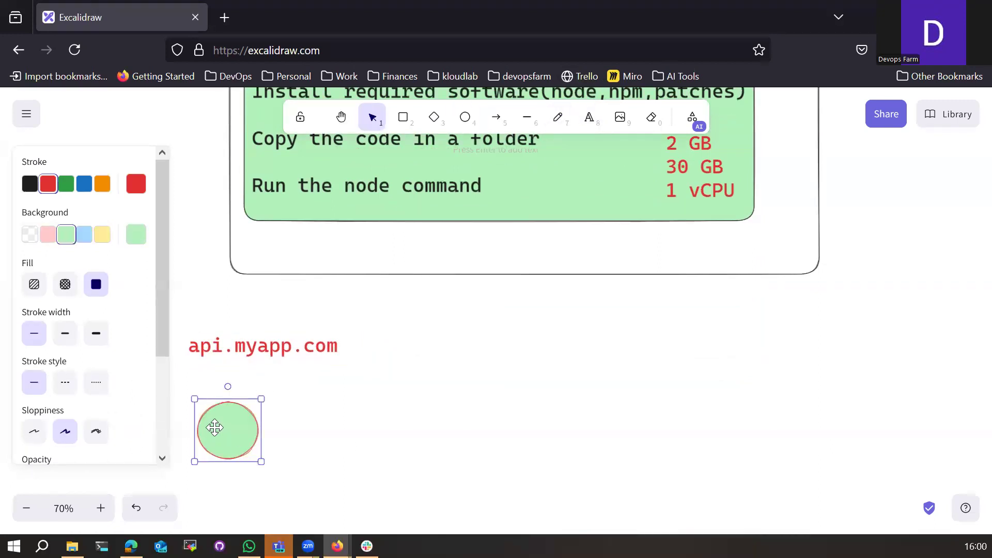
left_click(416, 383)
Step: Draw a red freehand line from the circle past the URL up to the green box
left_click(562, 118)
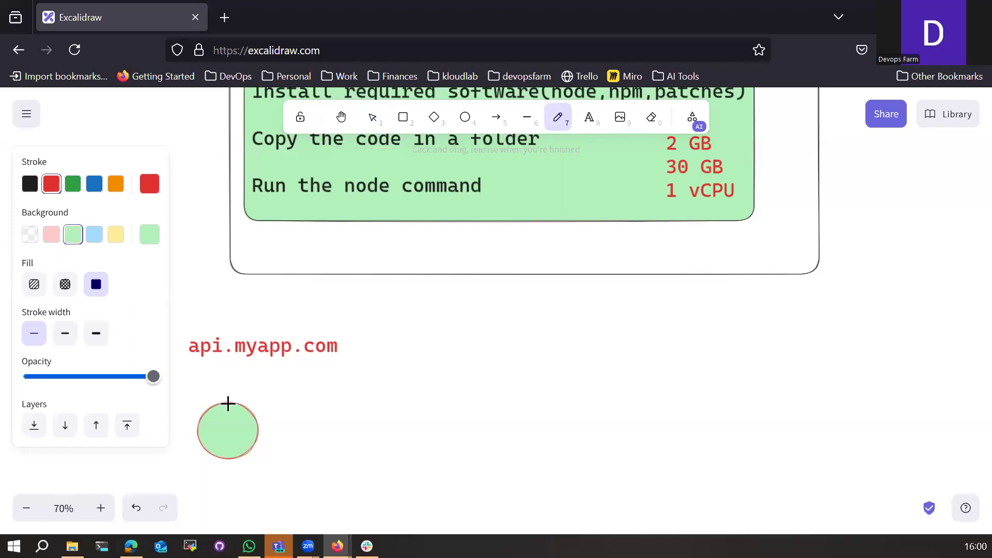
left_click_drag(230, 403, 291, 303)
mouse_move(294, 253)
left_mouse_down()
mouse_move(294, 217)
mouse_move(285, 224)
mouse_move(302, 223)
left_mouse_up()
Step: Add red check marks around the EC2 box and underline api.myapp.com in red
scroll(385, 368, "up", 2)
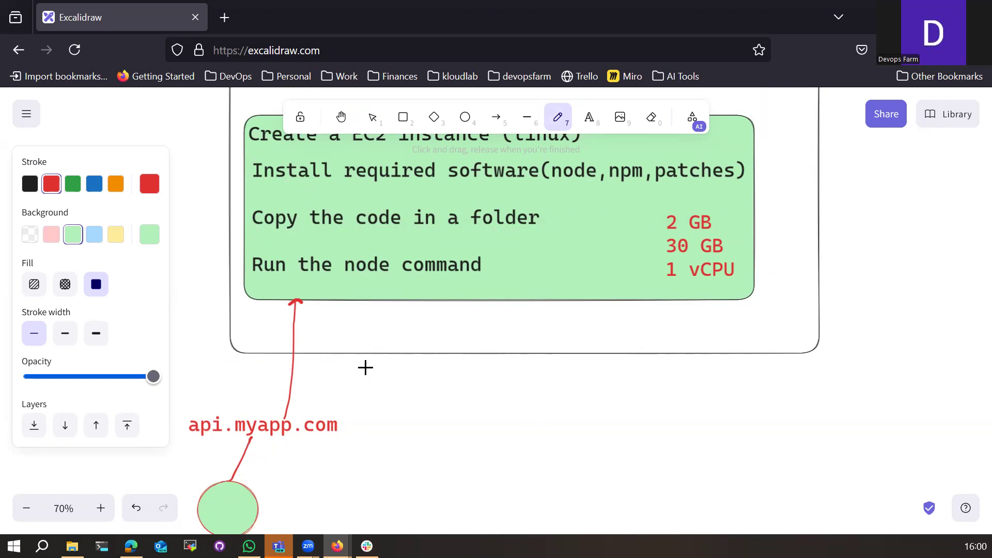
mouse_move(238, 298)
left_mouse_down()
mouse_move(243, 308)
mouse_move(284, 284)
mouse_move(253, 310)
mouse_move(292, 292)
left_mouse_up()
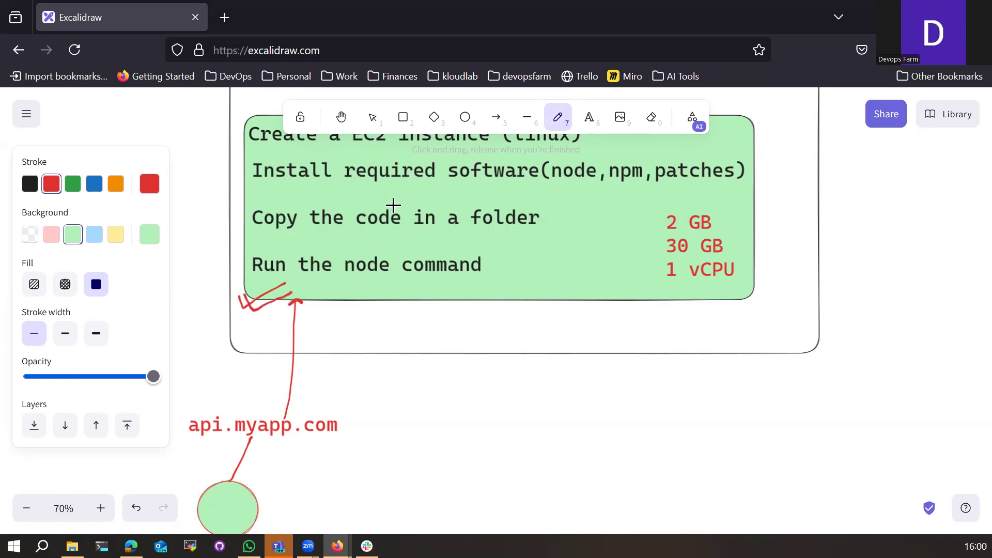
left_click_drag(185, 441, 325, 449)
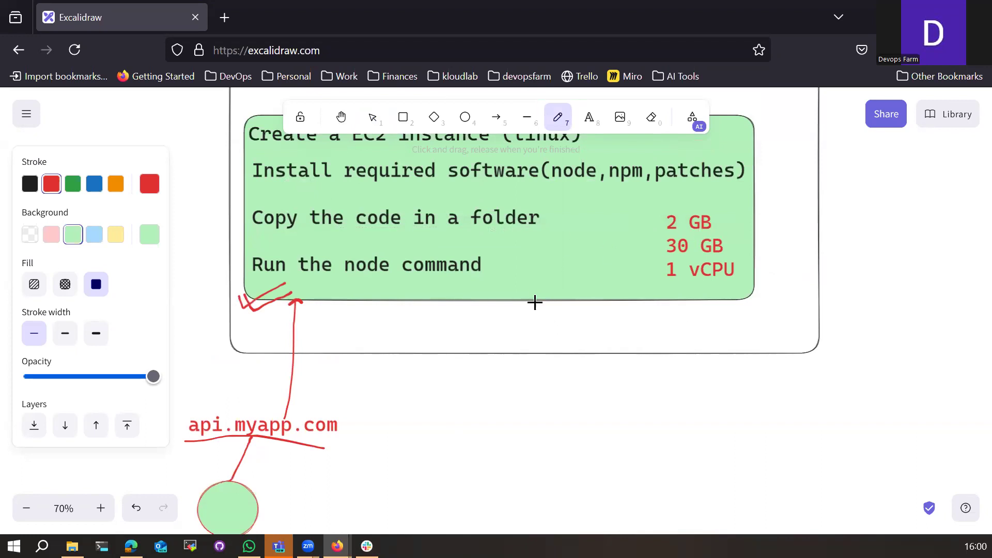
scroll(536, 332, "up", 2)
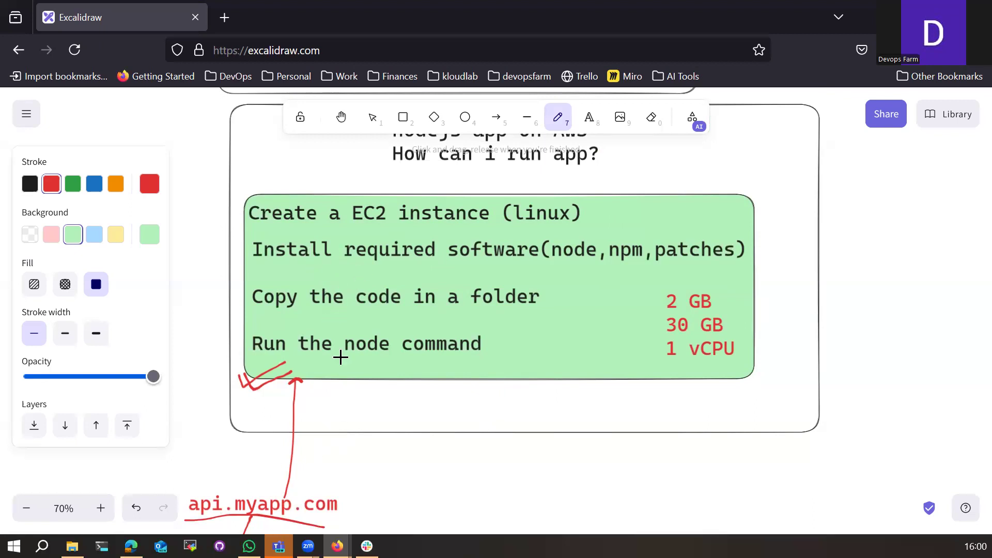
scroll(372, 441, "down", 3)
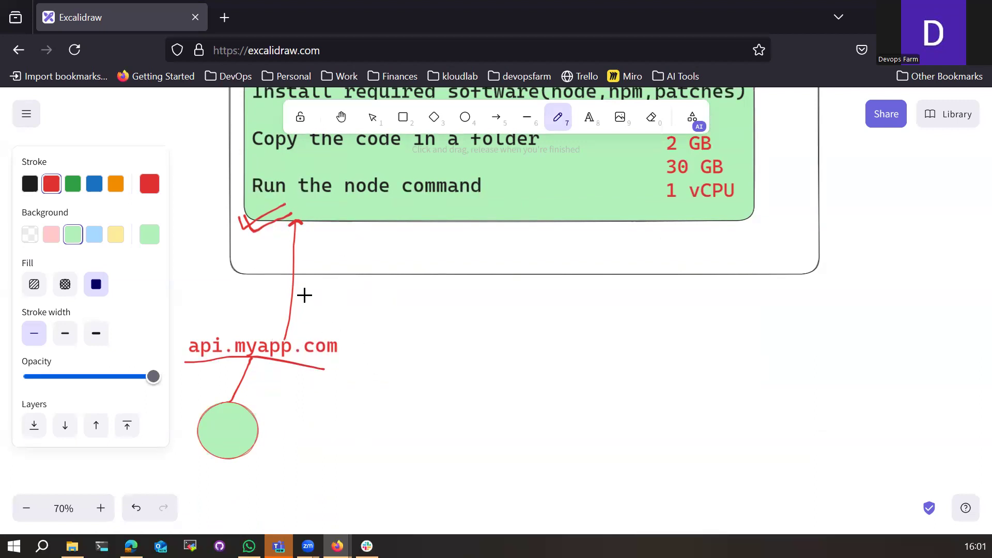
scroll(493, 367, "up", 2)
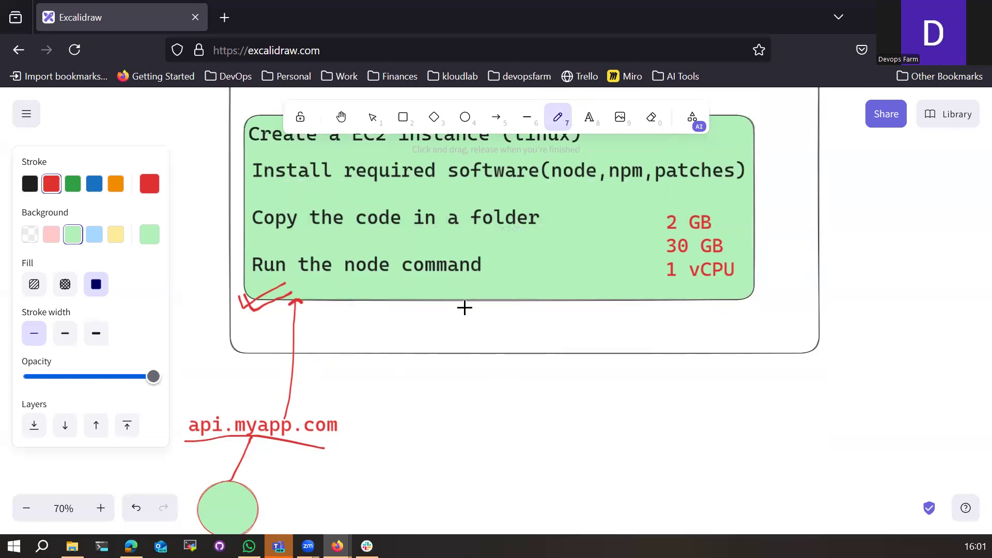
left_click_drag(460, 314, 499, 293)
scroll(507, 431, "up", 2)
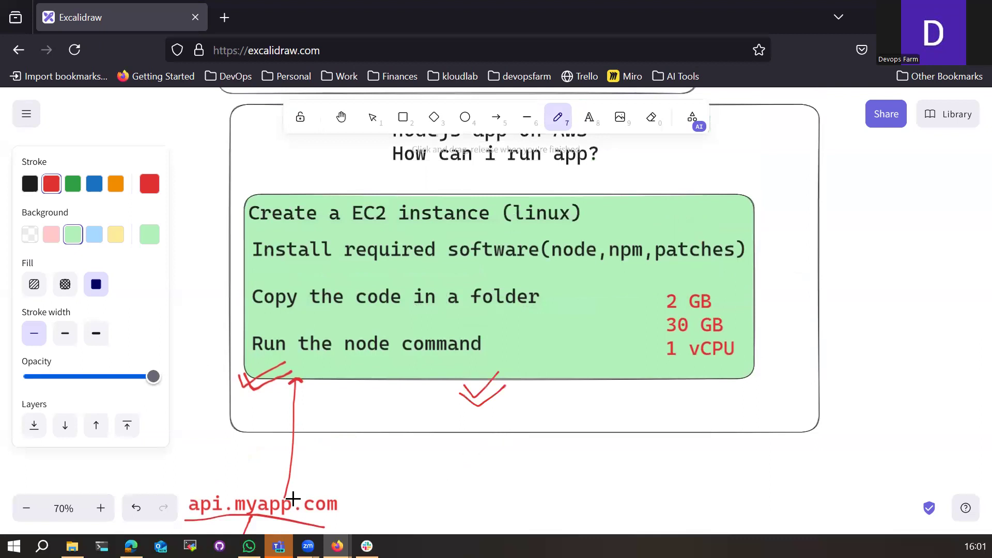
scroll(349, 467, "down", 2)
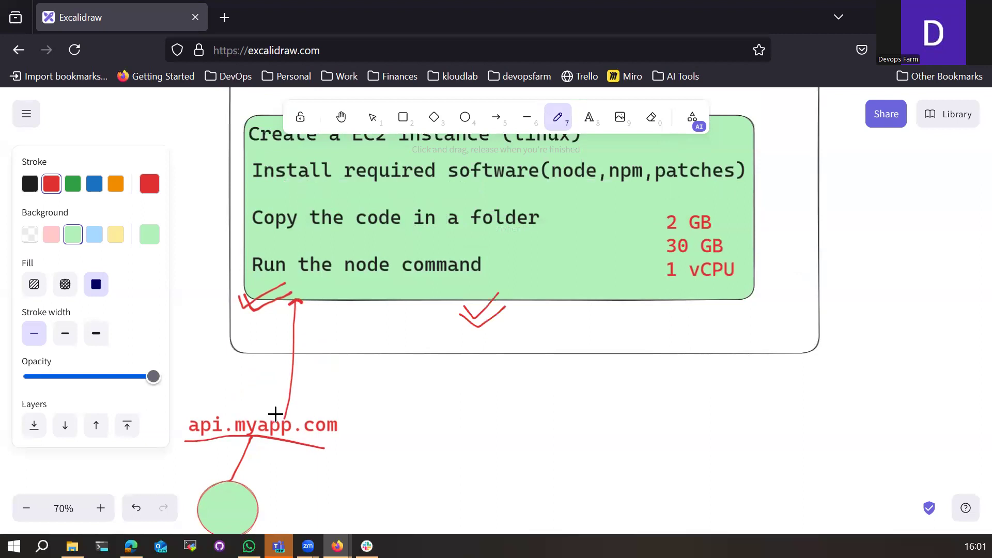
scroll(575, 419, "up", 2)
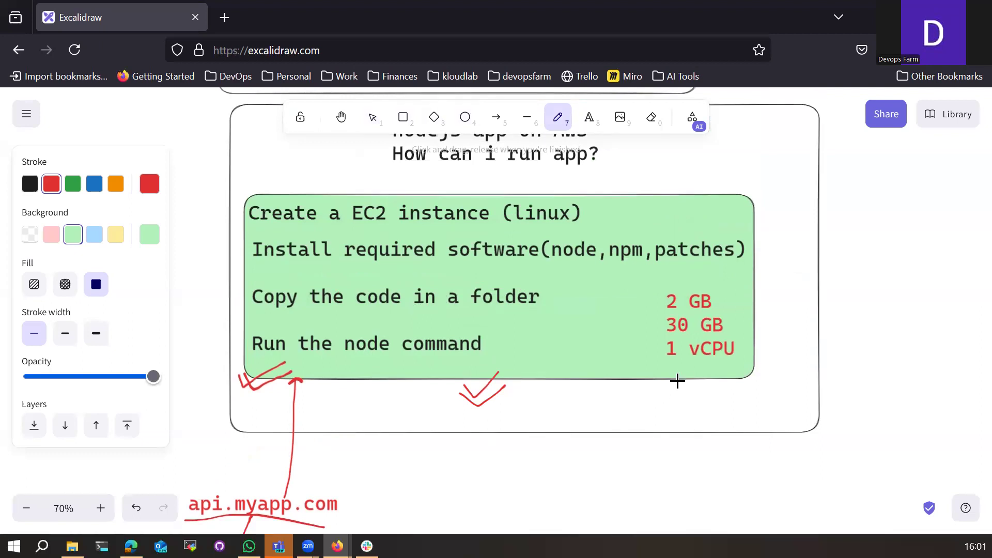
scroll(676, 381, "down", 2)
Step: Write the cost notes '0.20$/hr' and '2$ - 10hour' below the diagram on the right
left_click(591, 129)
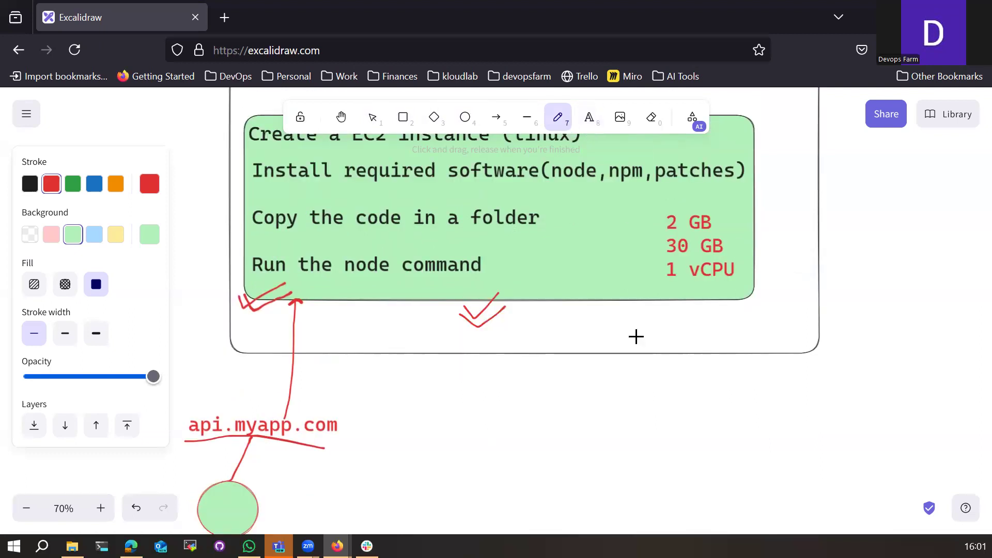
left_click(617, 386)
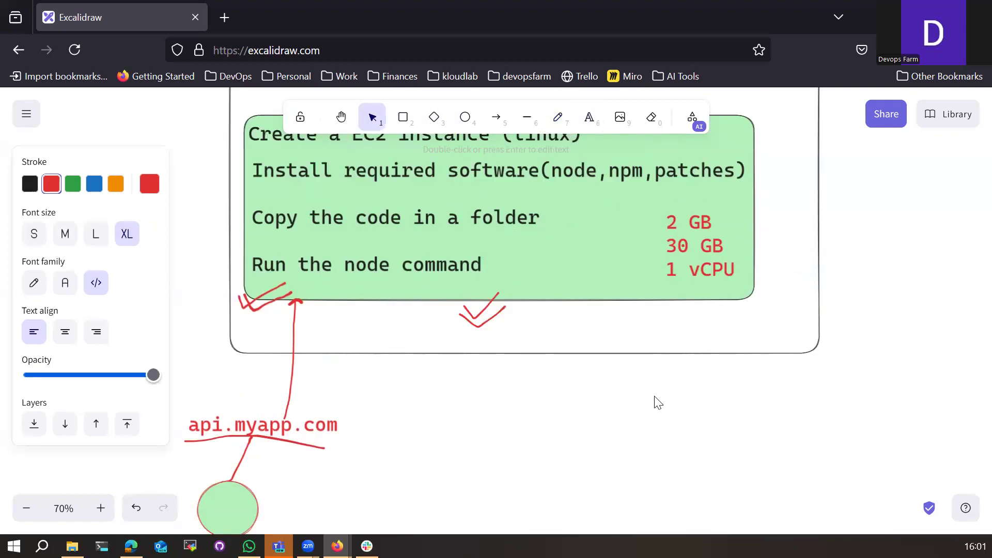
type("0.20")
type("$")
type("/hr")
type("2")
type("$")
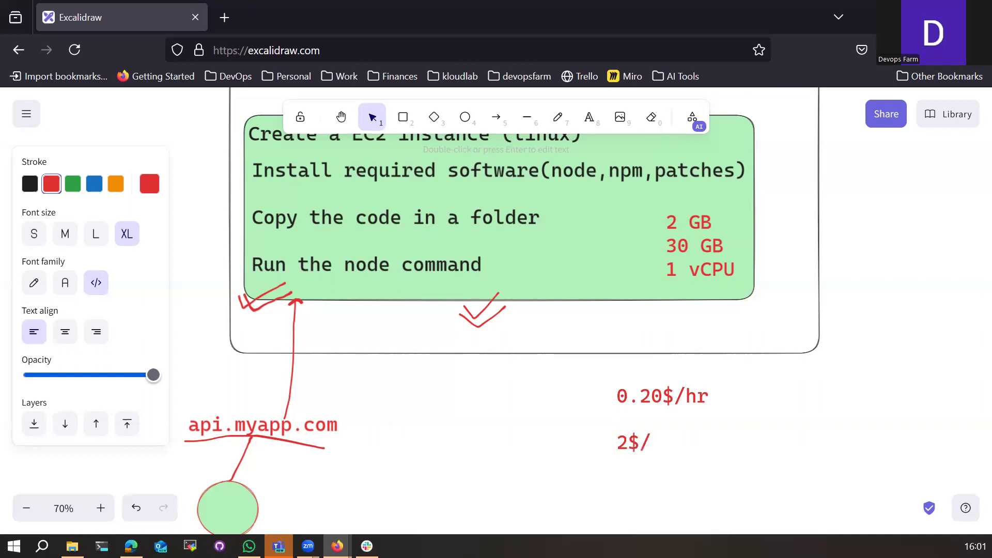
type(" - 10hour")
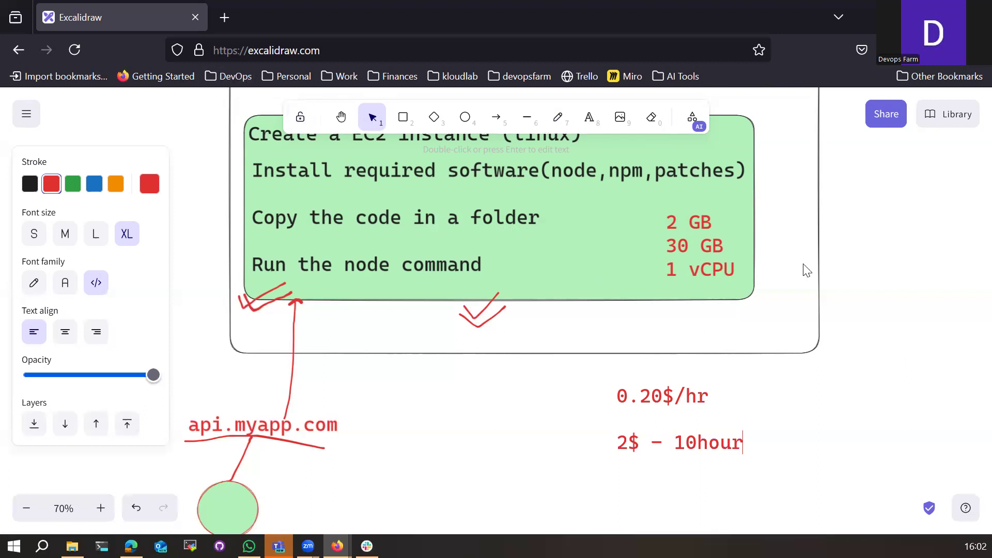
key("Escape")
Step: Handwrite '60 $' beside the hourly cost note
left_click_drag(872, 206, 873, 289)
scroll(863, 271, "up", 5)
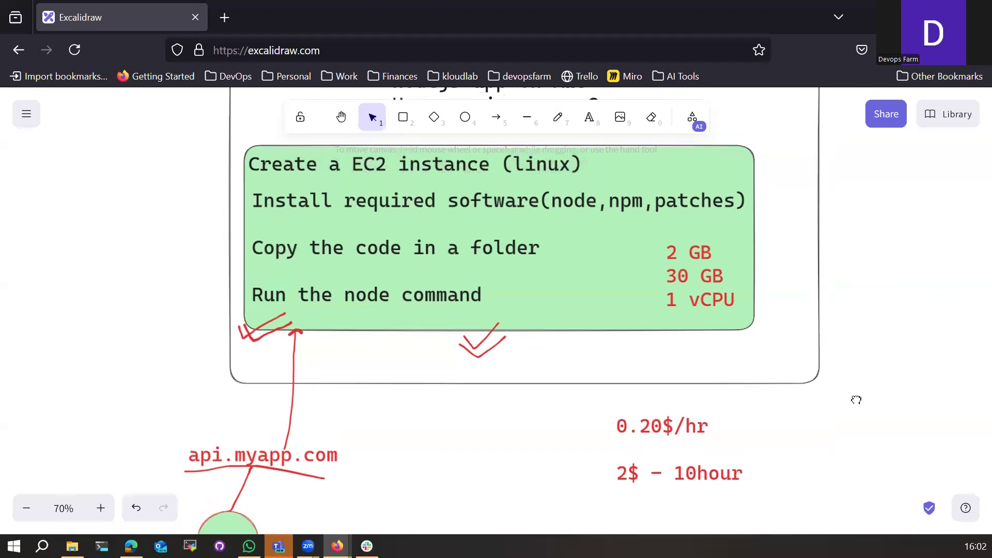
scroll(186, 217, "down", 1)
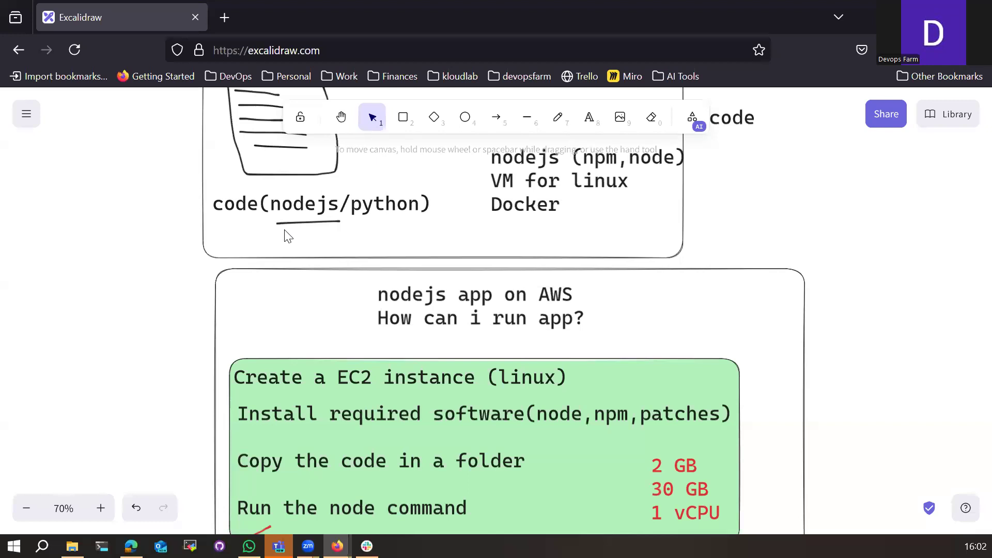
scroll(284, 230, "down", 3)
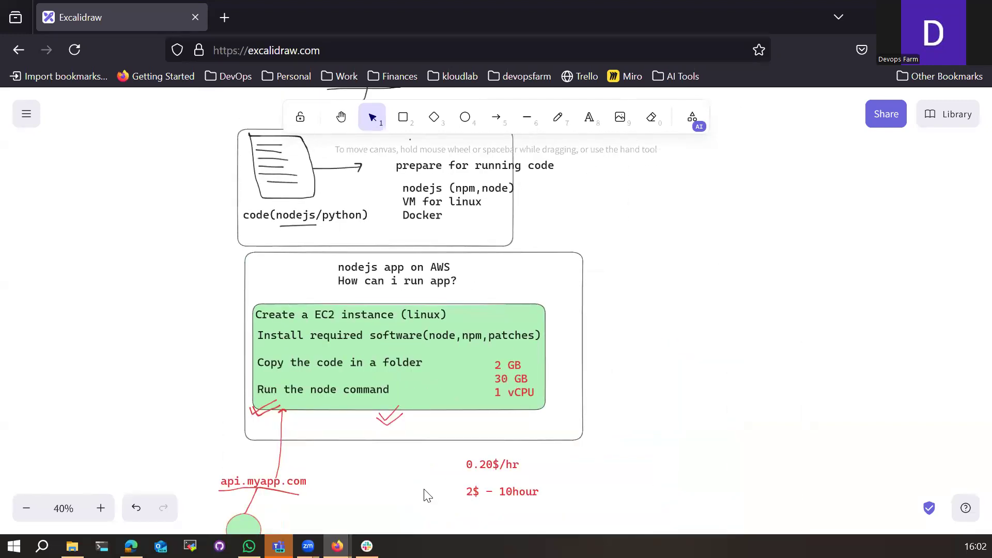
left_click(558, 117)
left_click(571, 471)
mouse_move(569, 458)
left_mouse_down()
mouse_move(567, 473)
mouse_move(603, 465)
mouse_move(600, 484)
mouse_move(619, 493)
left_mouse_up()
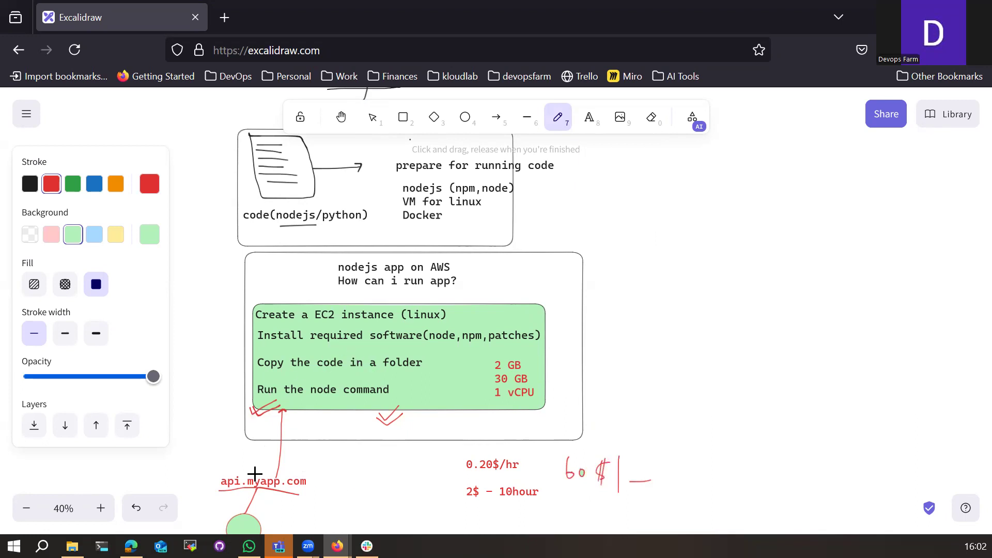
Step: Draw two more green blobs beside the circle and loop around the specs
scroll(362, 492, "down", 2)
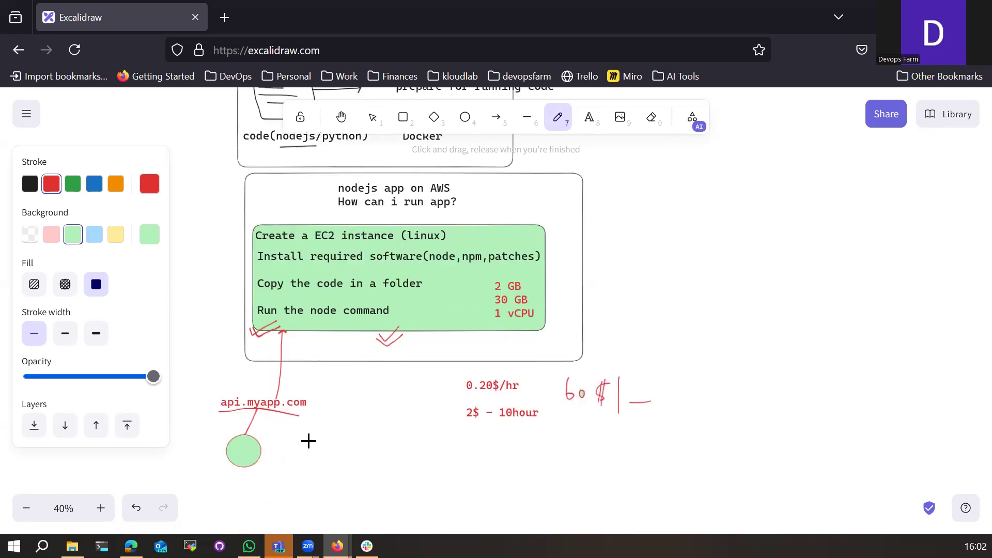
mouse_move(328, 439)
left_mouse_down()
mouse_move(343, 455)
mouse_move(307, 408)
mouse_move(292, 350)
left_mouse_up()
mouse_move(383, 440)
left_mouse_down()
mouse_move(406, 443)
mouse_move(311, 404)
mouse_move(334, 340)
left_mouse_up()
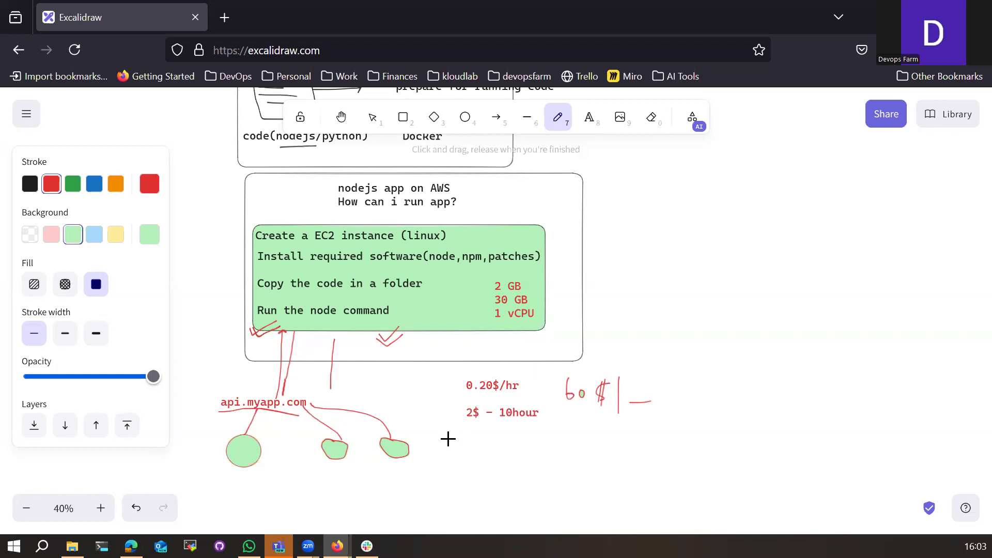
scroll(447, 438, "up", 3)
mouse_move(484, 356)
left_mouse_down()
mouse_move(490, 423)
mouse_move(558, 372)
mouse_move(549, 356)
mouse_move(479, 355)
left_mouse_up()
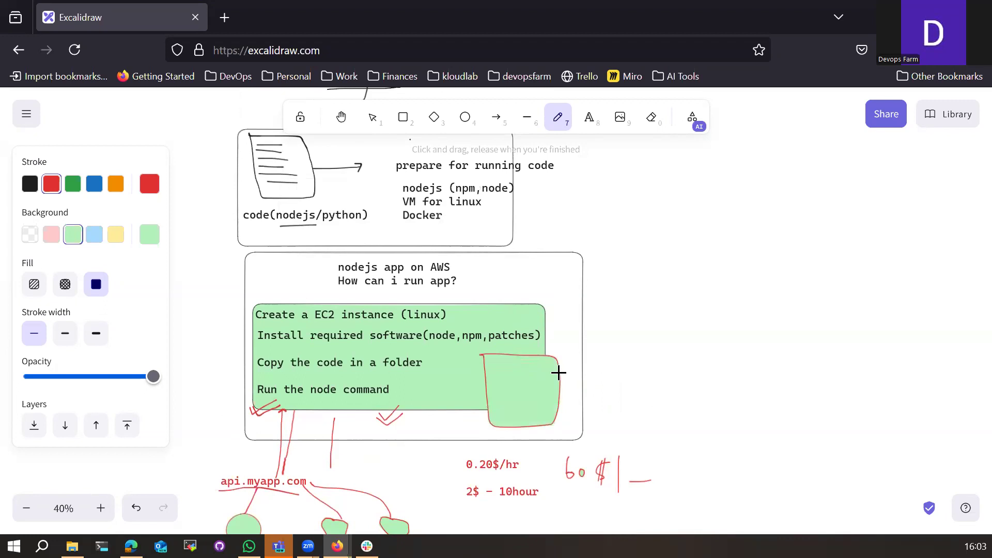
Step: Replace the filled loop with an unfilled red outline around the specs and add the note 'you need to make this arrangement'
key("ctrl+z")
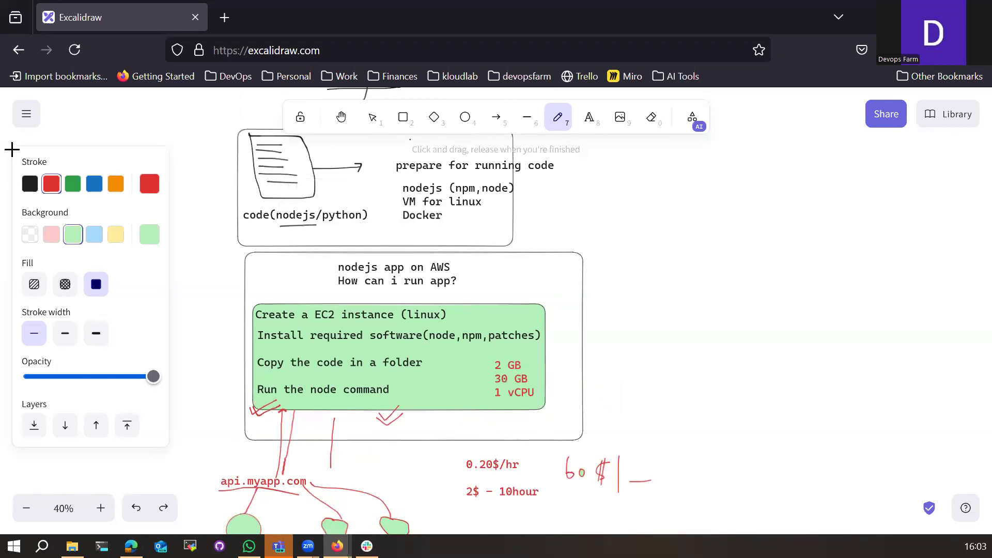
left_click(31, 234)
mouse_move(487, 356)
left_mouse_down()
mouse_move(564, 417)
mouse_move(535, 358)
mouse_move(626, 378)
left_mouse_up()
left_click(590, 119)
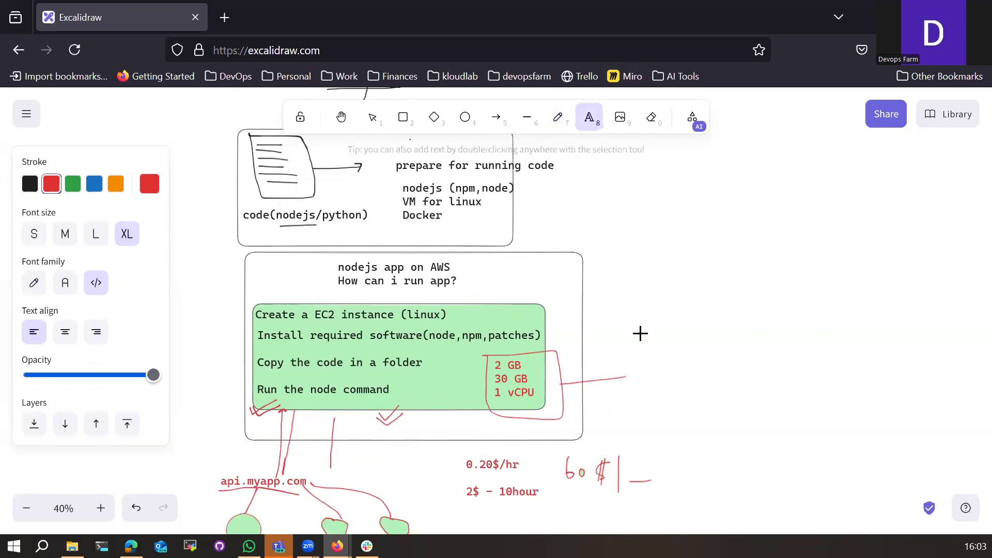
left_click(634, 367)
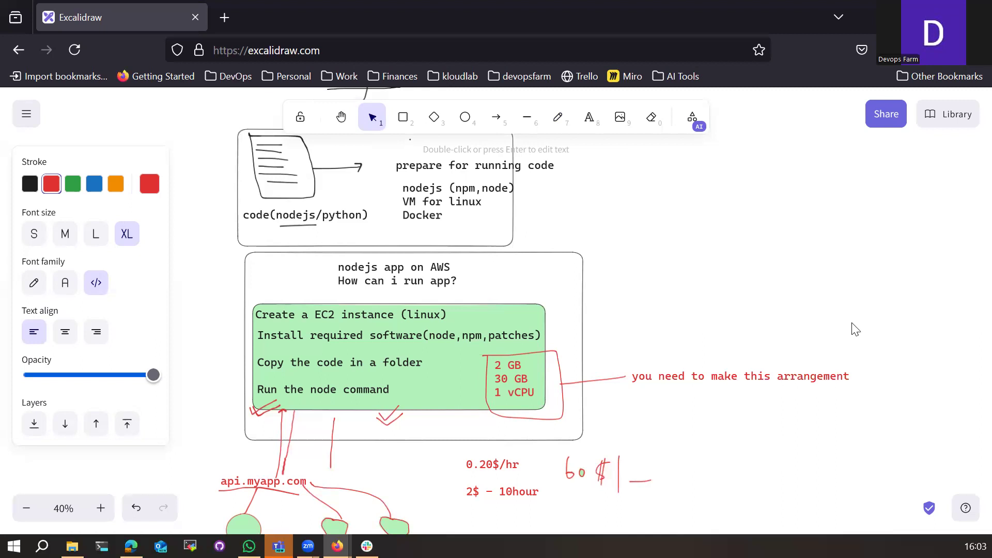
left_click(437, 471)
Step: Sketch a long red line fanning out into branching strokes and small circles
scroll(450, 474, "down", 2)
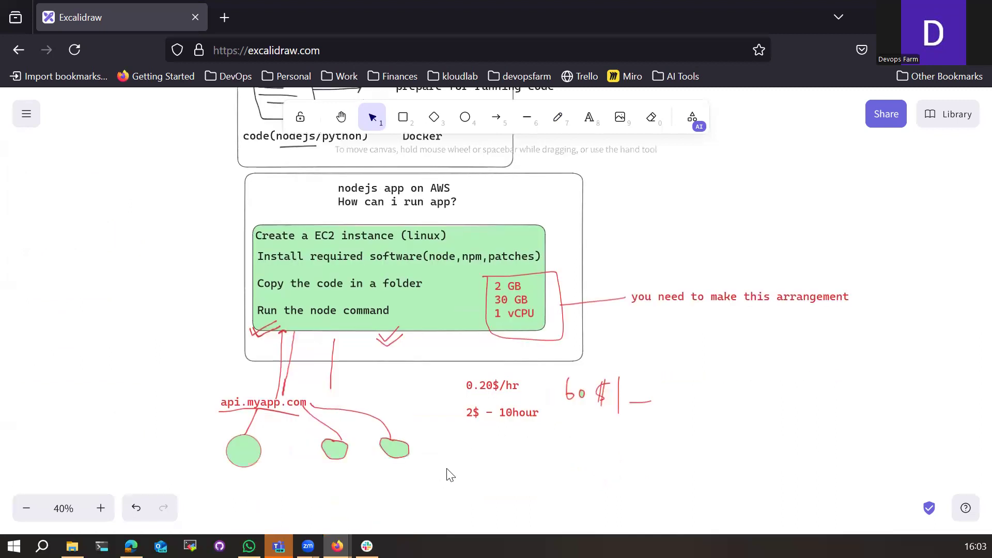
left_click(555, 128)
scroll(439, 443, "down", 2)
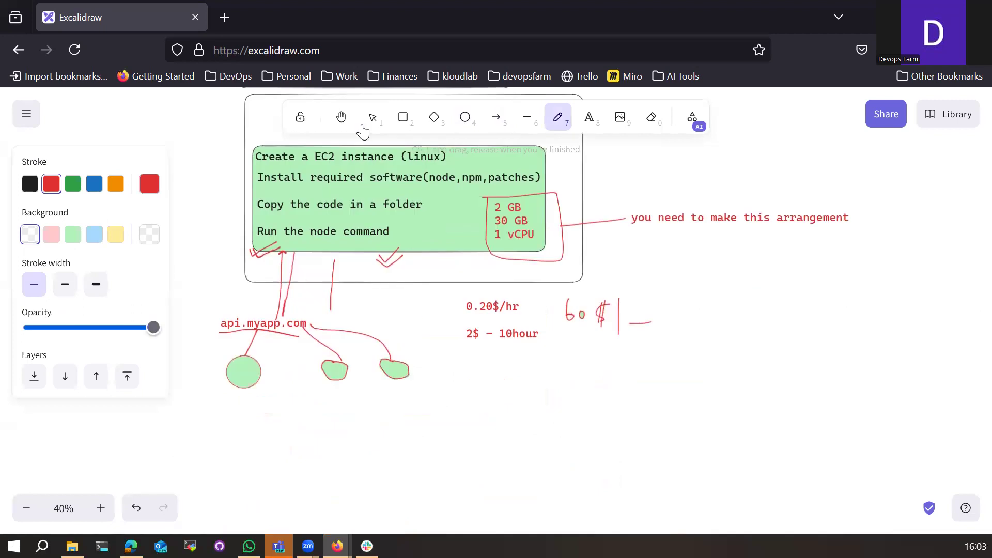
scroll(442, 338, "up", 2)
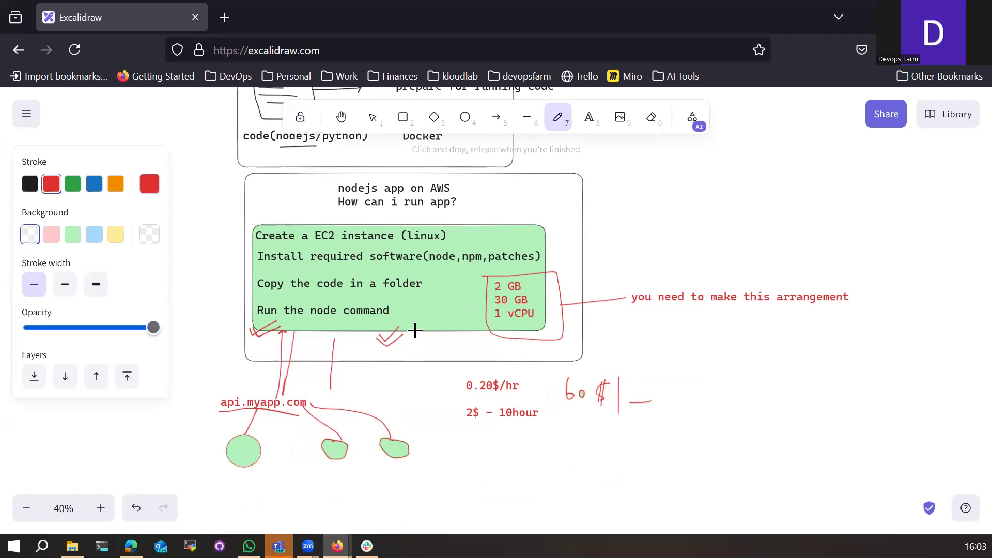
left_click_drag(428, 441, 436, 487)
scroll(420, 479, "down", 4)
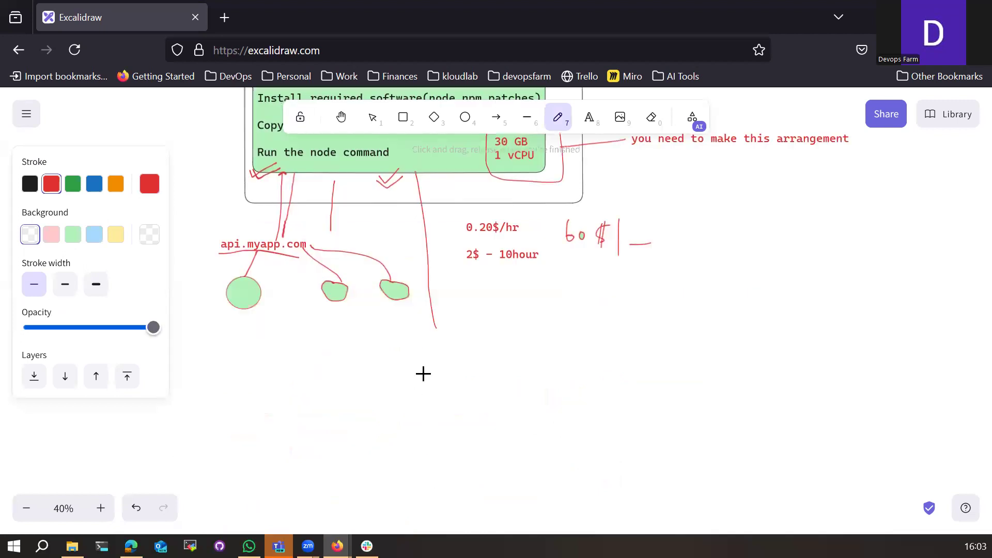
mouse_move(425, 333)
left_mouse_down()
mouse_move(297, 411)
mouse_move(391, 385)
left_mouse_up()
mouse_move(423, 353)
left_mouse_down()
mouse_move(415, 376)
mouse_move(444, 379)
left_mouse_up()
left_click(442, 345)
mouse_move(452, 342)
left_mouse_down()
mouse_move(454, 369)
mouse_move(528, 381)
left_mouse_up()
left_click_drag(300, 417, 322, 400)
left_click_drag(411, 388, 464, 379)
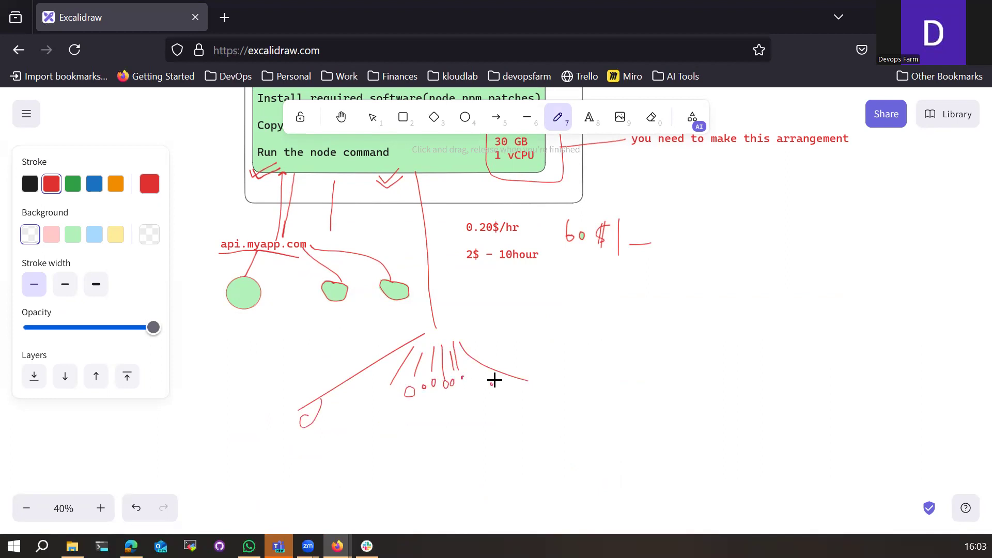
scroll(484, 395, "up", 3)
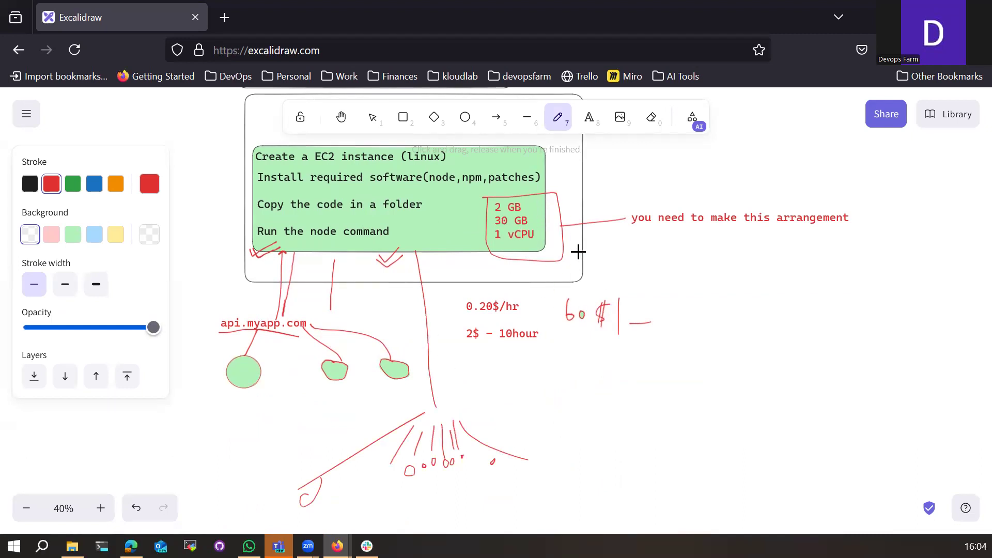
Step: Connect the specs by a line to a new box labelled 4 GB, 30 GB, 2 vCPU
mouse_move(563, 254)
left_mouse_down()
mouse_move(663, 259)
mouse_move(669, 286)
mouse_move(760, 234)
mouse_move(676, 241)
left_mouse_up()
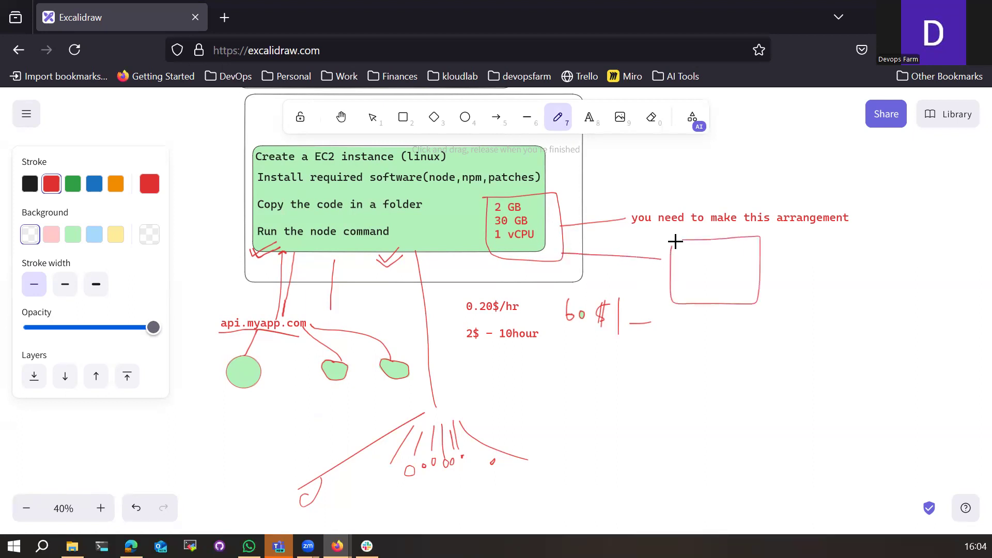
left_click(589, 117)
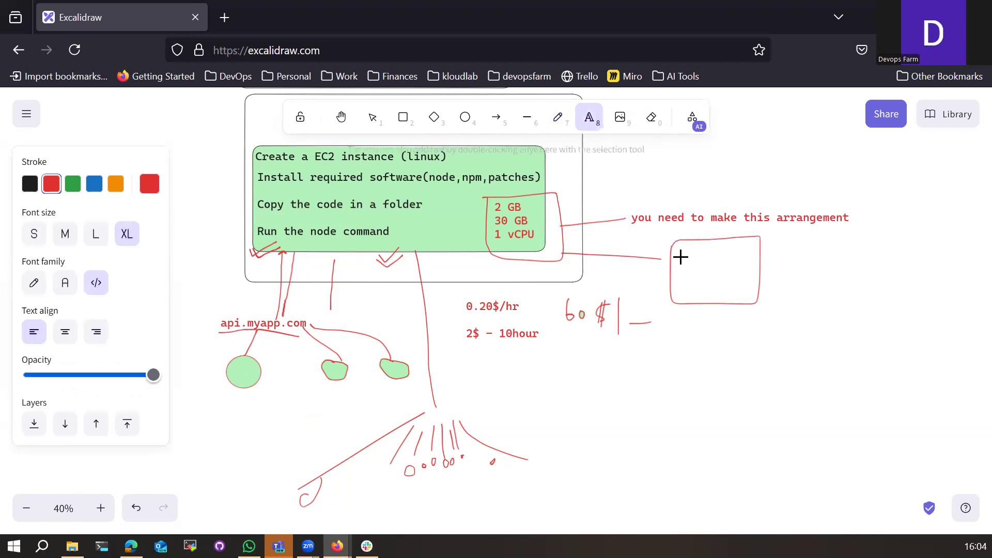
left_click(701, 254)
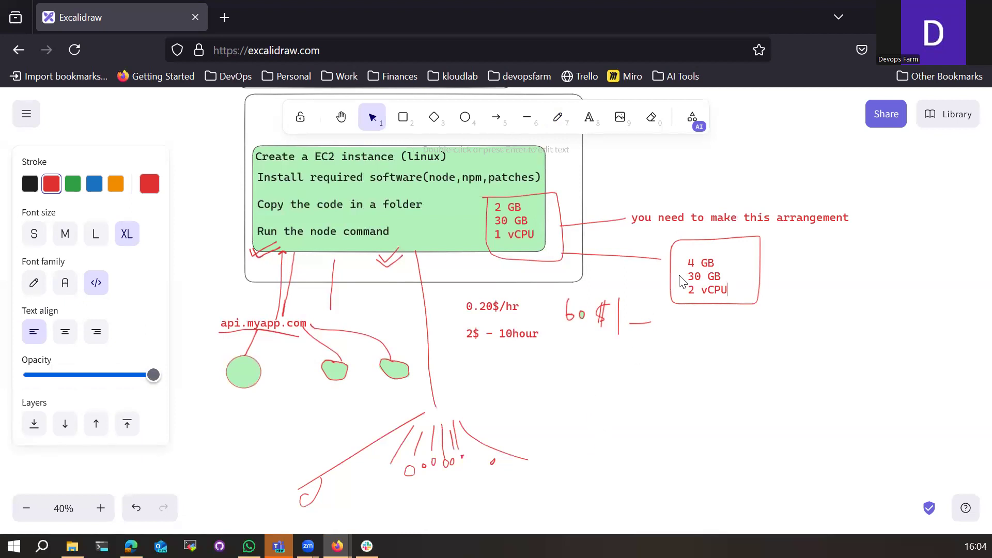
left_click(681, 281)
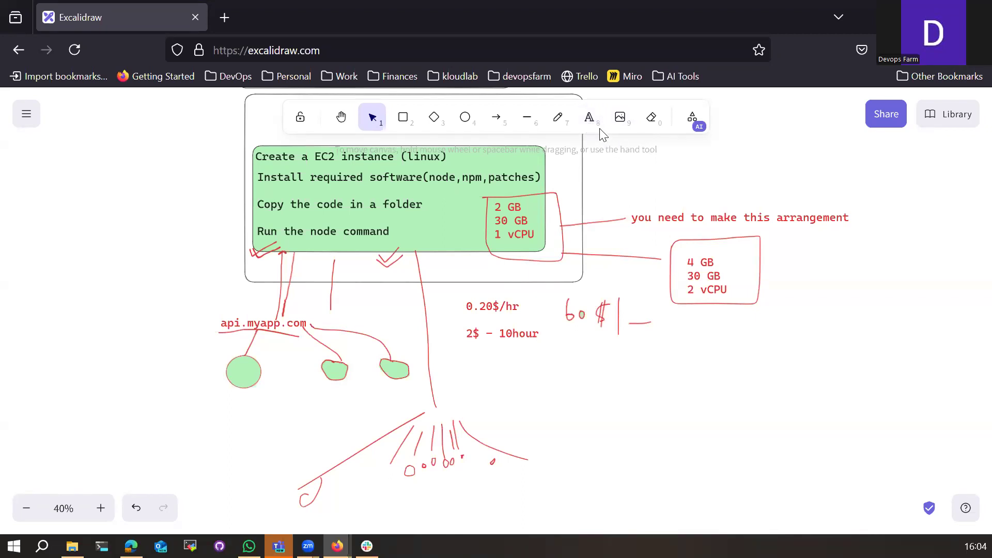
left_click(589, 117)
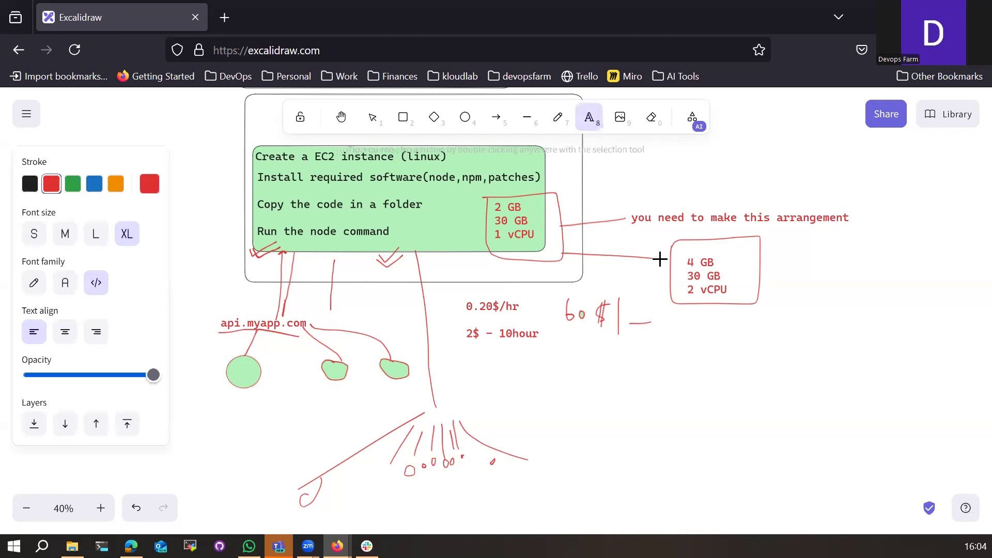
key("Escape")
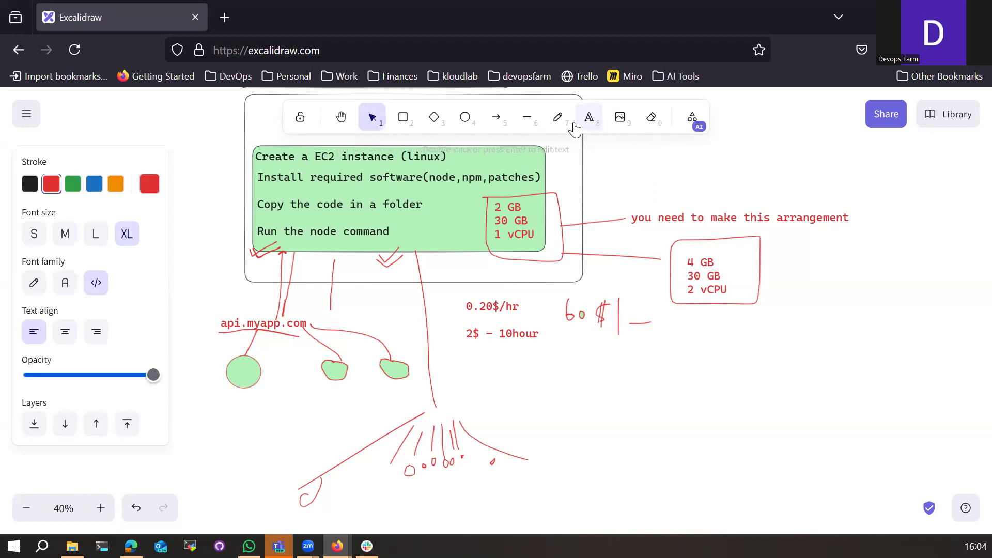
left_click(560, 118)
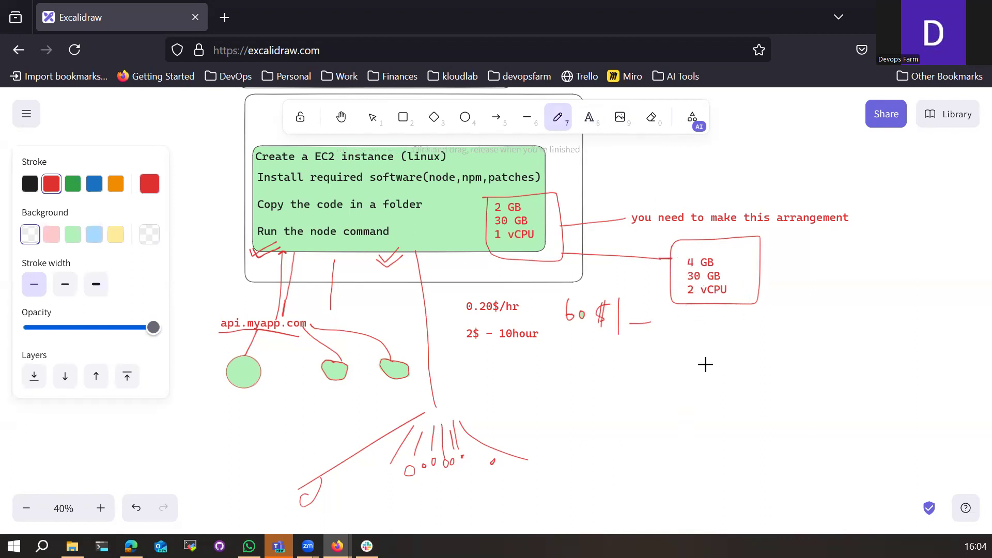
scroll(704, 362, "up", 3)
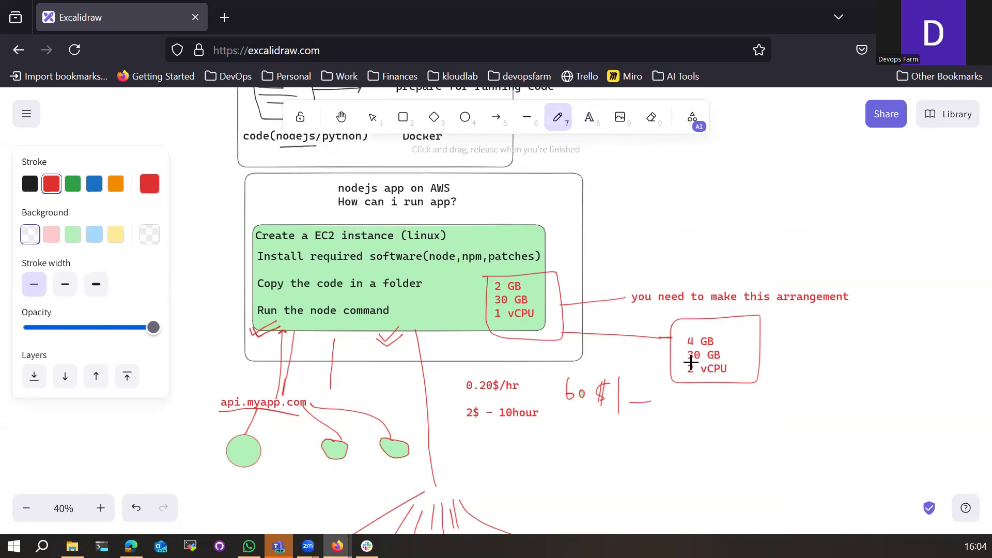
mouse_move(679, 336)
left_mouse_down()
mouse_move(685, 370)
mouse_move(733, 364)
mouse_move(728, 339)
mouse_move(677, 336)
left_mouse_up()
scroll(674, 378, "down", 3)
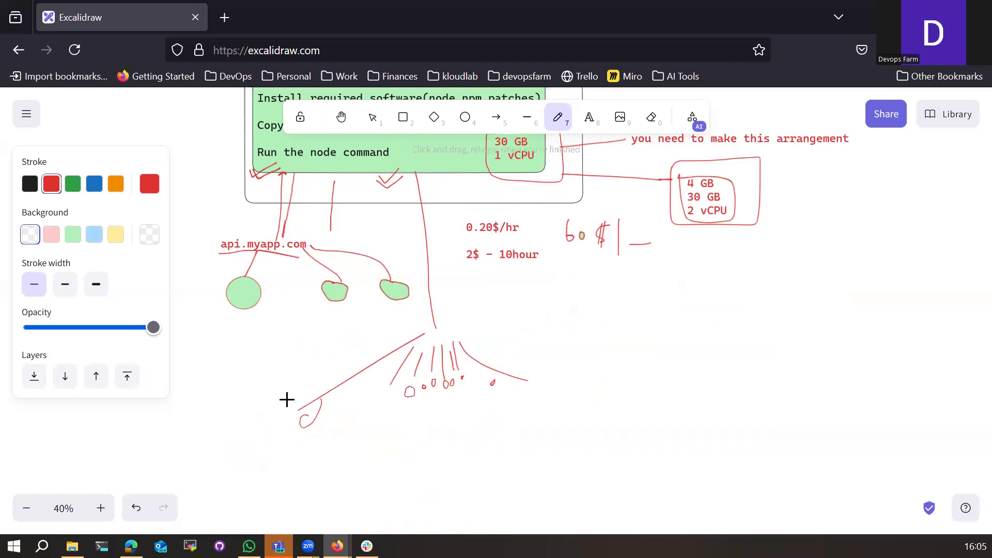
scroll(295, 450, "up", 2)
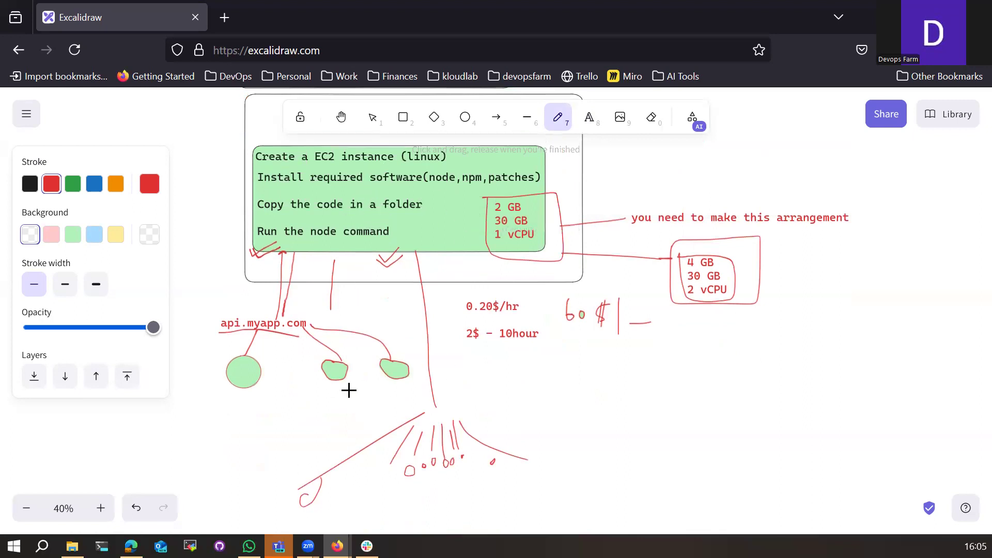
scroll(446, 455, "down", 2)
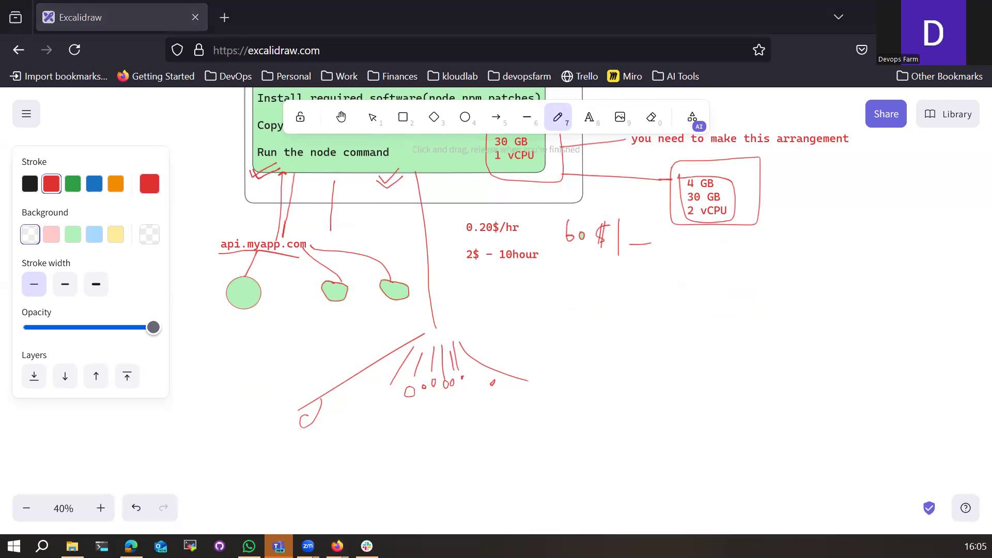
scroll(439, 458, "up", 2)
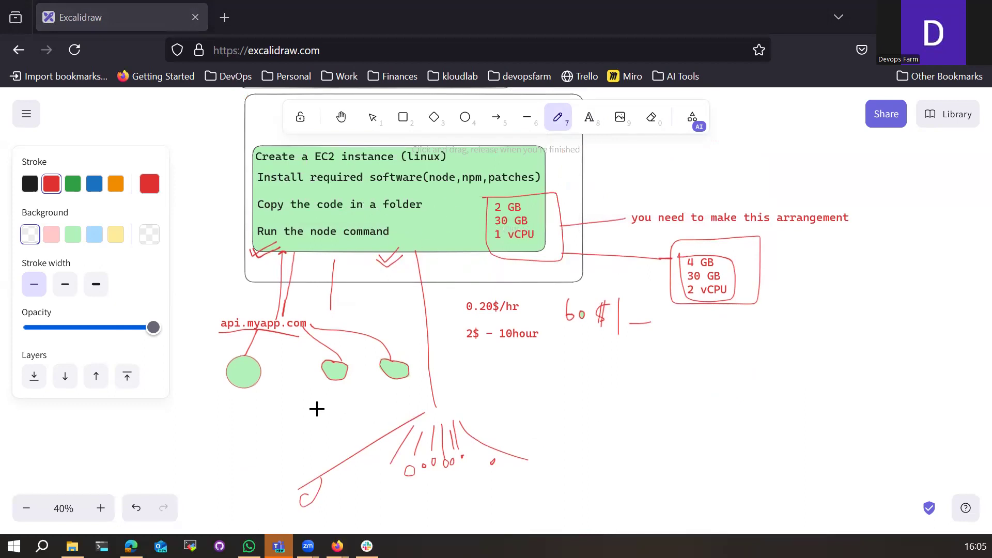
Step: Draw a long red line ending in the note 'Auto scaling group / templates / thredsholds'
left_click_drag(318, 405, 758, 394)
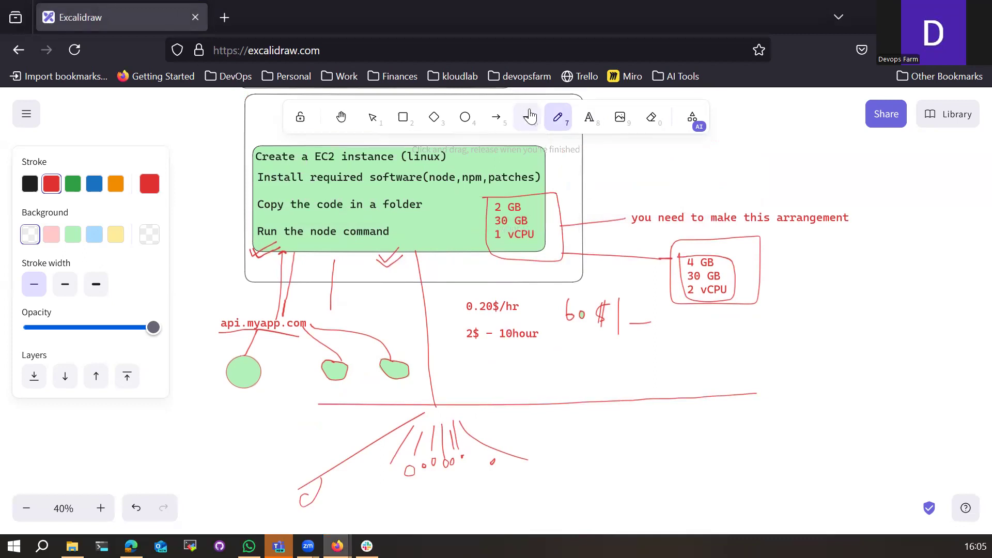
left_click(592, 123)
left_click(767, 383)
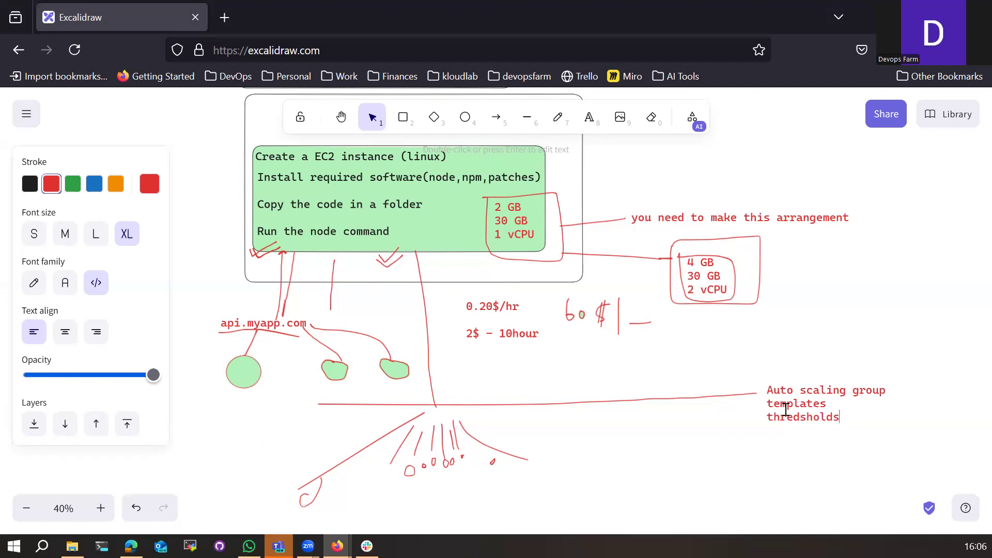
left_click_drag(768, 393, 886, 390)
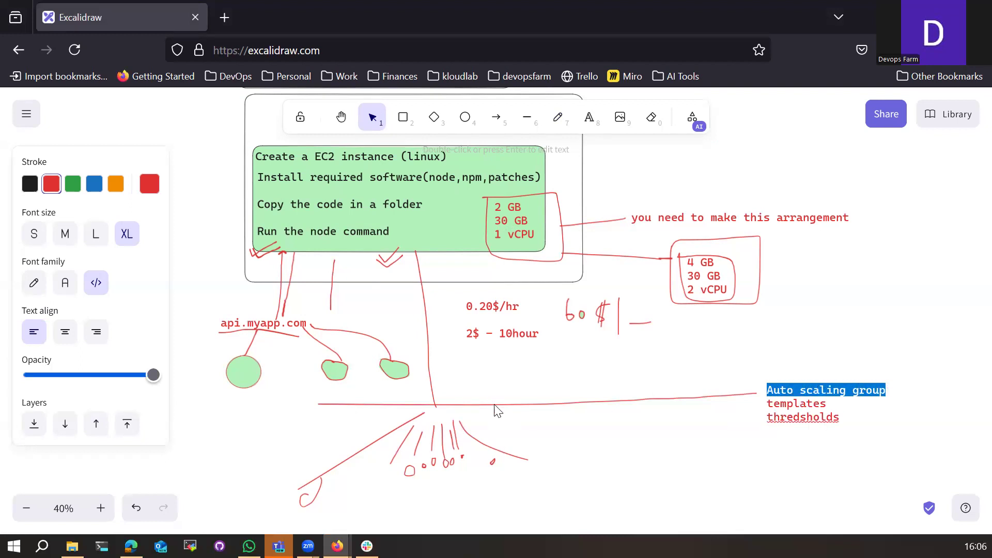
Step: Draw a red box at the upper right and fit a shrunken copy of the EC2 steps inside
left_click(455, 230)
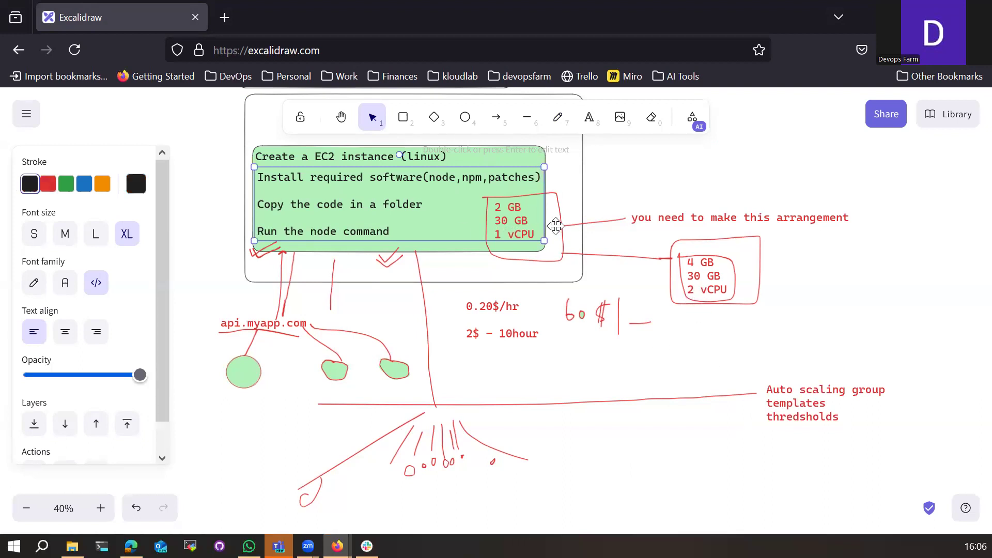
left_click(403, 116)
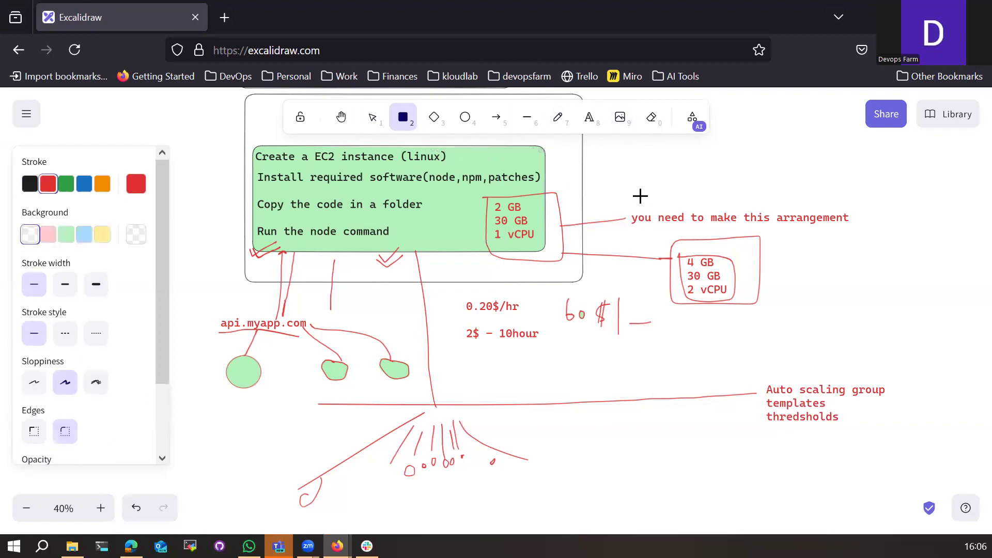
left_click_drag(622, 150, 765, 195)
left_click(386, 184)
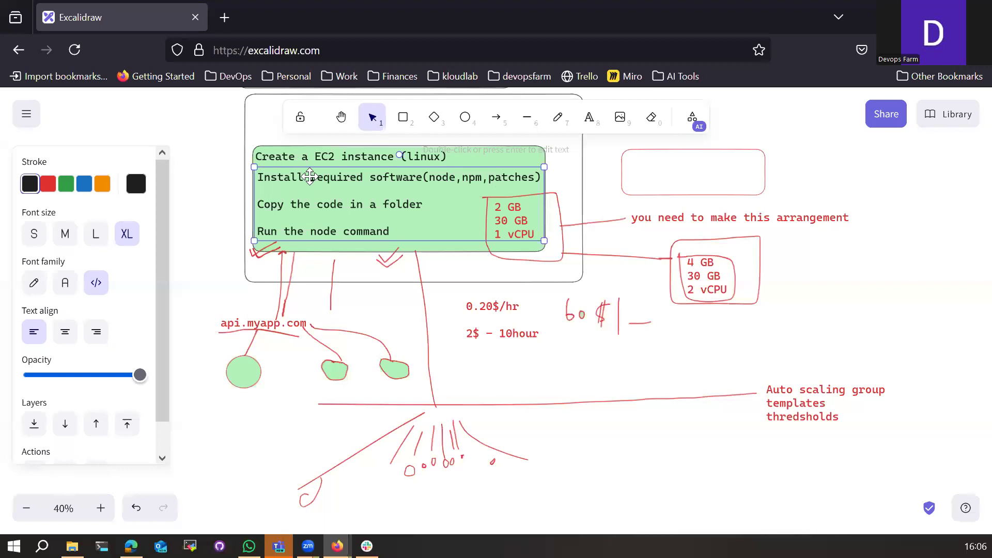
key("ctrl+v")
left_click_drag(639, 161, 728, 213)
left_click_drag(902, 175, 712, 164)
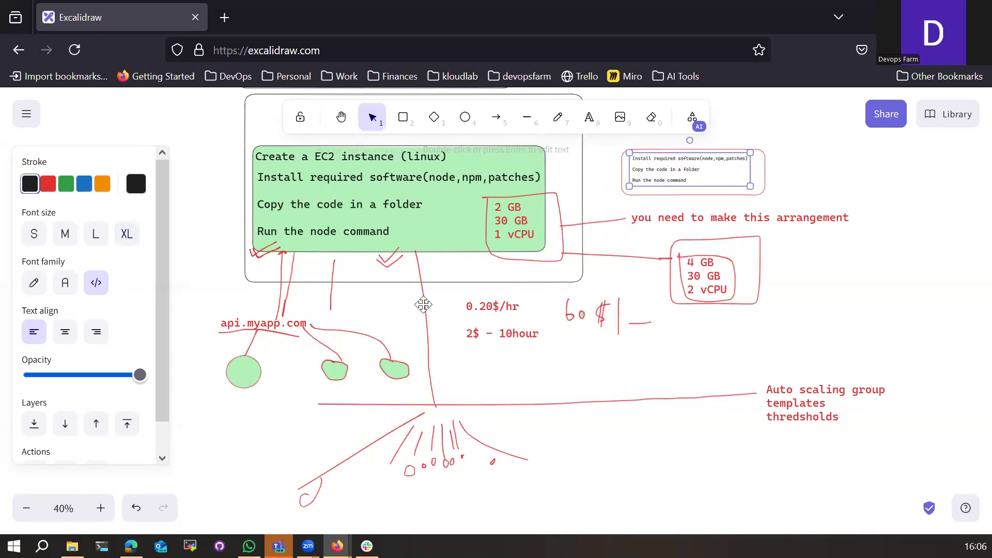
left_click(424, 305)
Step: Draw an arrow from the install step and two curves up to the small box
left_click(558, 117)
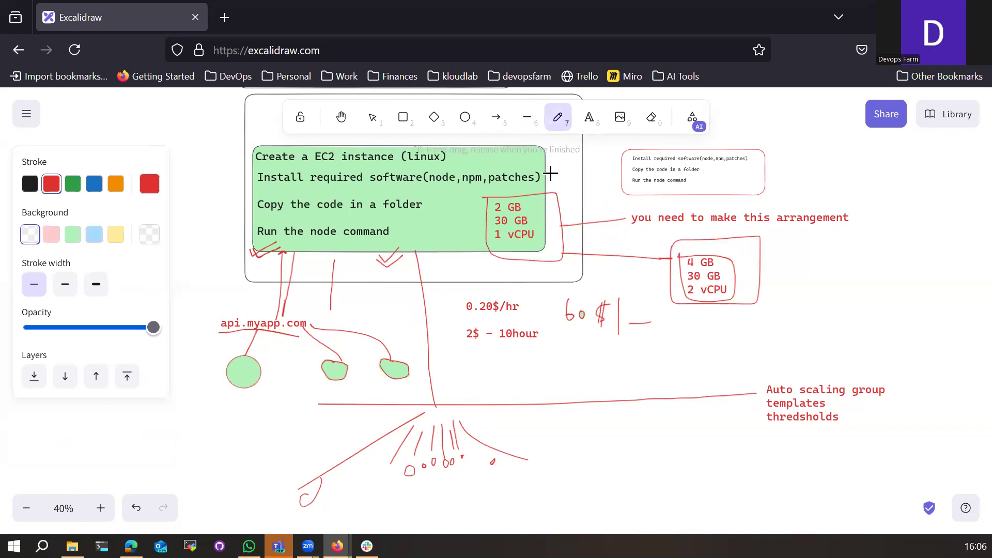
left_click_drag(547, 173, 575, 173)
left_click_drag(618, 166, 616, 173)
mouse_move(436, 405)
left_mouse_down()
mouse_move(522, 264)
mouse_move(655, 177)
left_mouse_up()
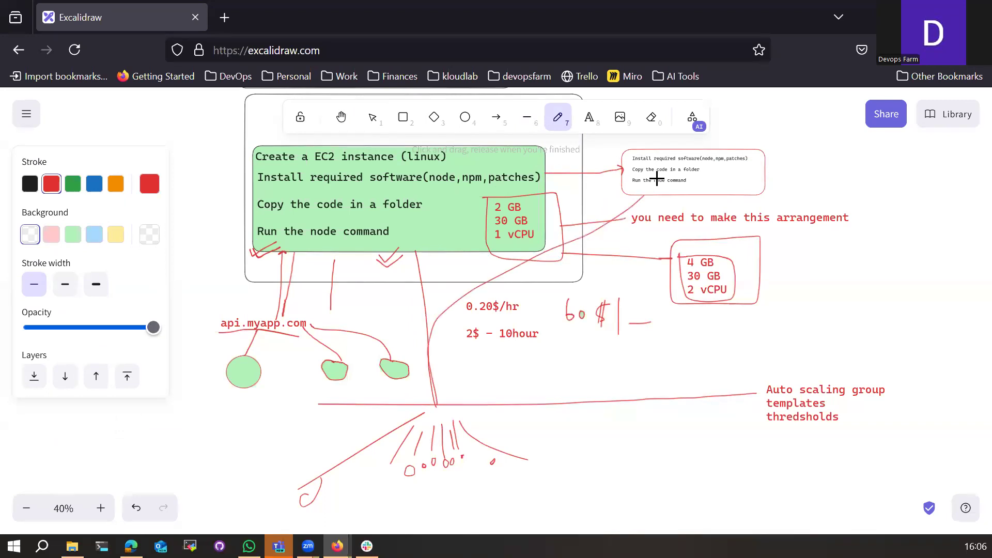
left_click_drag(429, 411, 656, 191)
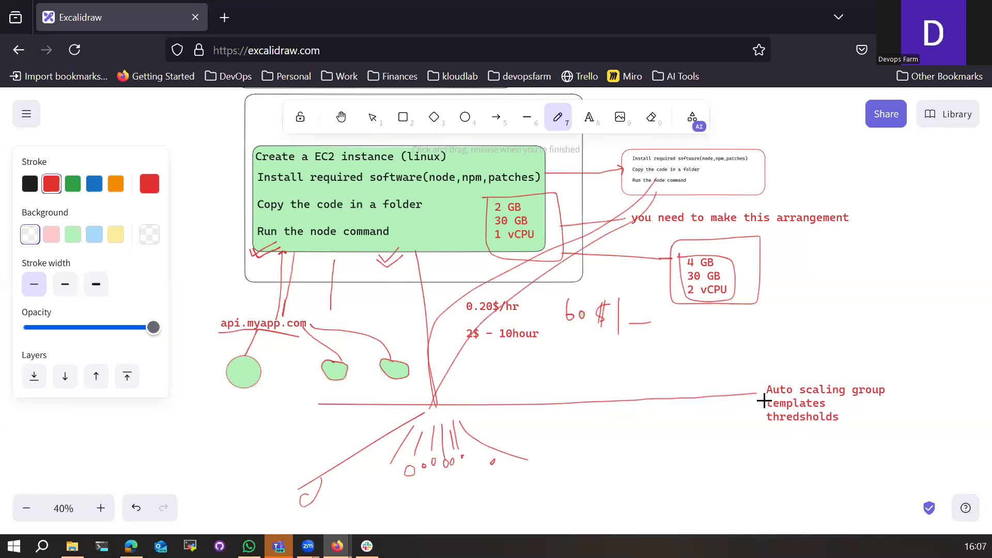
Step: Add a brace, underline and loop around the Auto scaling note
mouse_move(877, 364)
left_mouse_down()
mouse_move(902, 397)
mouse_move(889, 430)
mouse_move(862, 452)
left_mouse_up()
left_click_drag(761, 431, 834, 433)
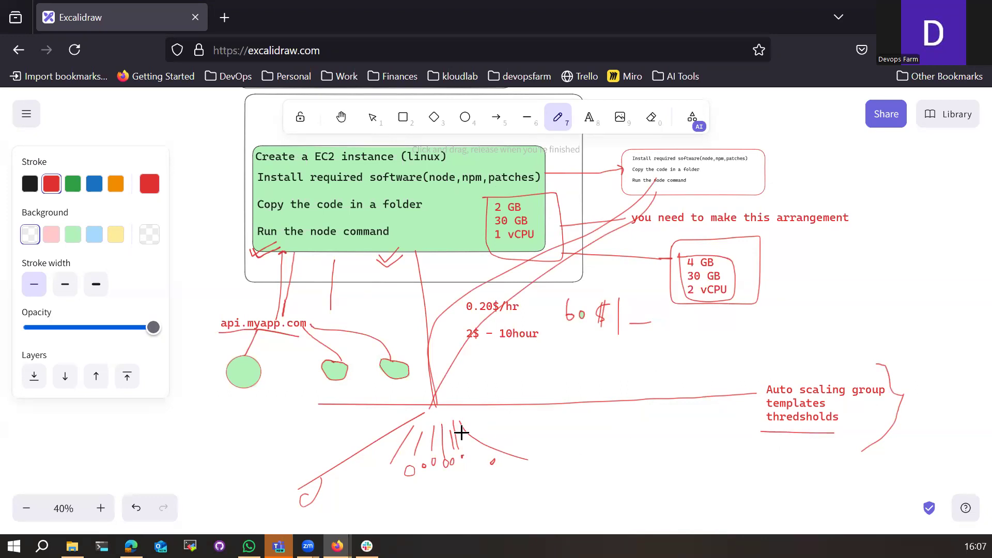
mouse_move(764, 367)
left_mouse_down()
mouse_move(800, 454)
mouse_move(915, 408)
mouse_move(855, 354)
mouse_move(761, 361)
left_mouse_up()
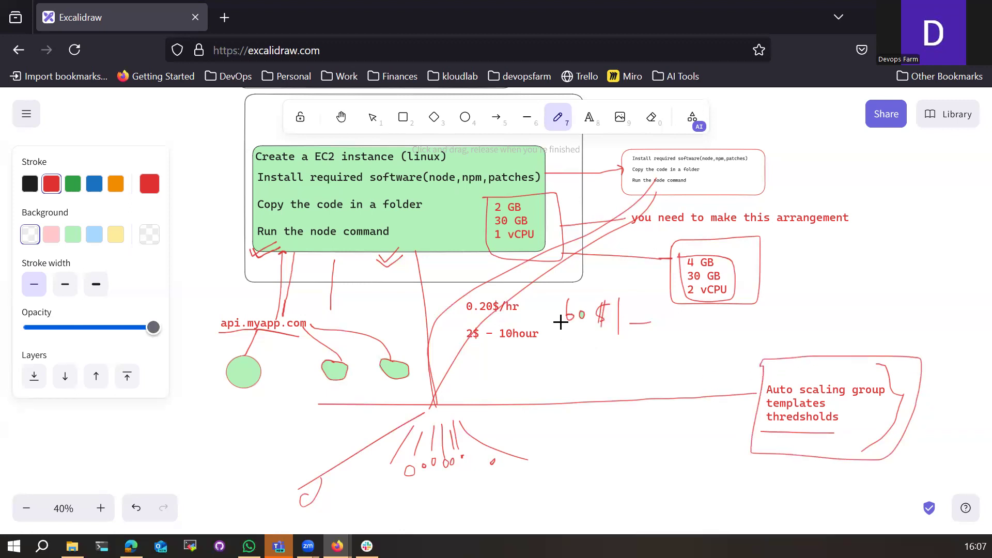
Step: Handwrite 60$ and 10$ stacked below the existing cost figure
mouse_move(556, 331)
left_mouse_down()
mouse_move(590, 322)
mouse_move(559, 353)
mouse_move(577, 344)
left_mouse_up()
left_click_drag(600, 338, 598, 351)
left_click_drag(597, 337, 601, 355)
left_click_drag(560, 364, 559, 381)
mouse_move(573, 367)
left_mouse_down()
mouse_move(569, 374)
mouse_move(594, 361)
mouse_move(596, 381)
left_mouse_up()
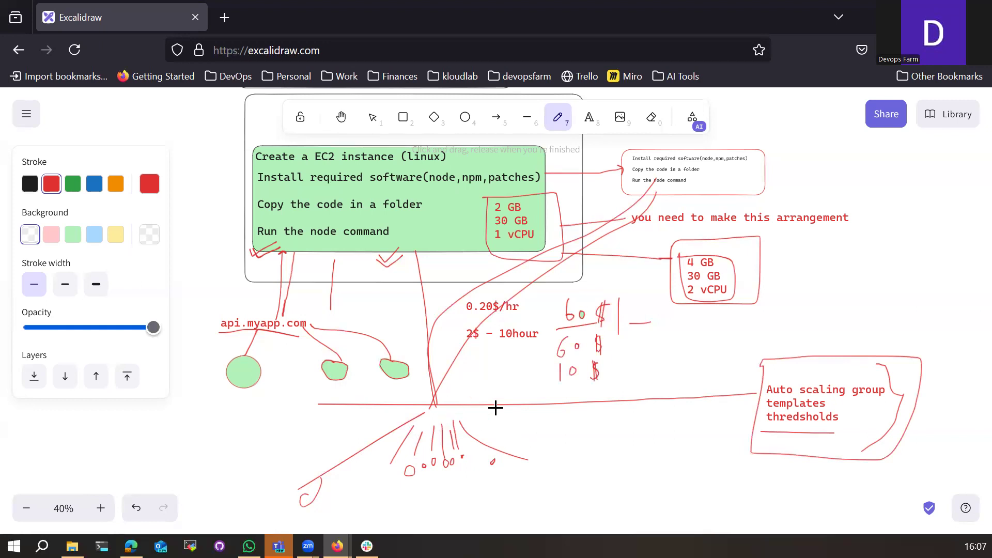
Step: Remove the crossing-out stroke over the cost figures
scroll(576, 431, "down", 3)
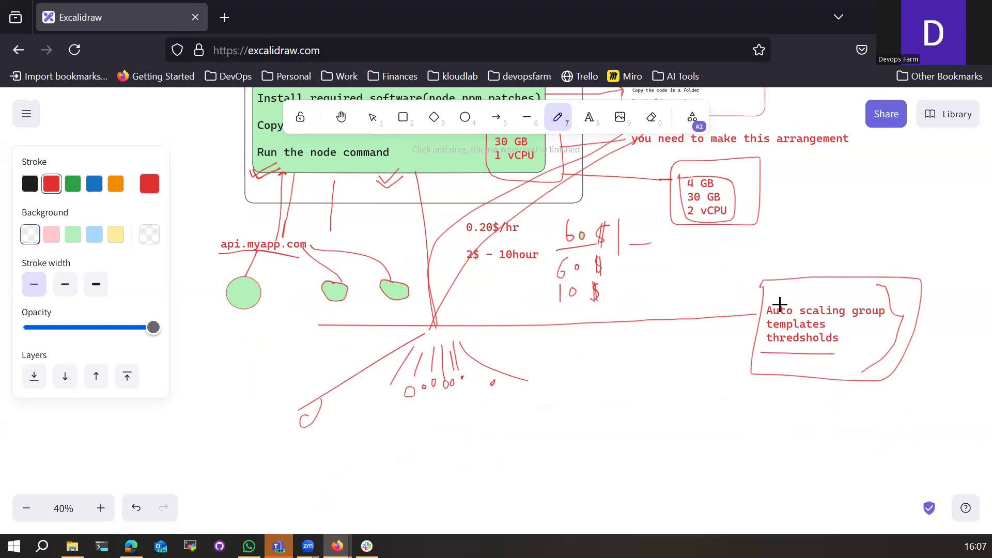
scroll(685, 373, "up", 5)
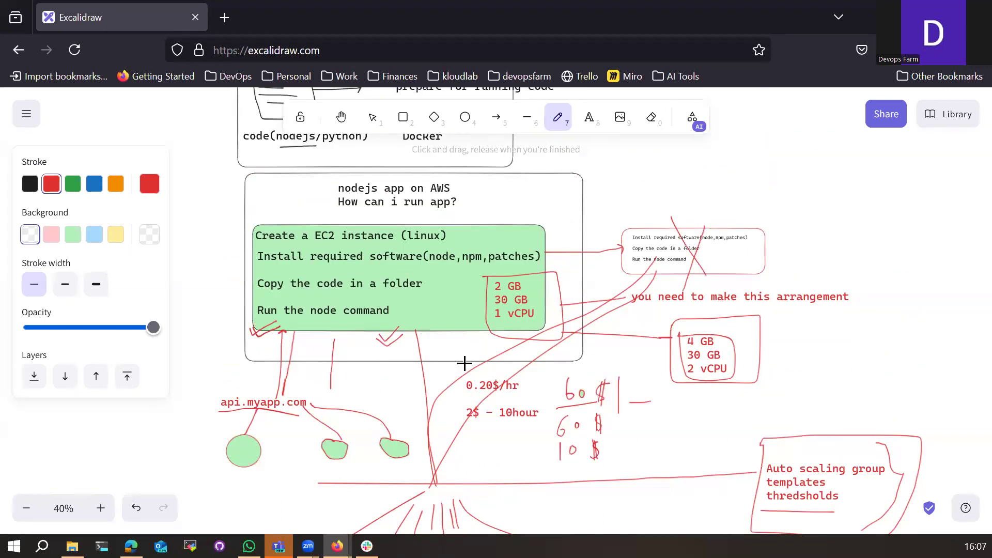
scroll(464, 364, "down", 3)
mouse_move(554, 338)
left_mouse_down()
mouse_move(571, 358)
mouse_move(551, 386)
left_mouse_up()
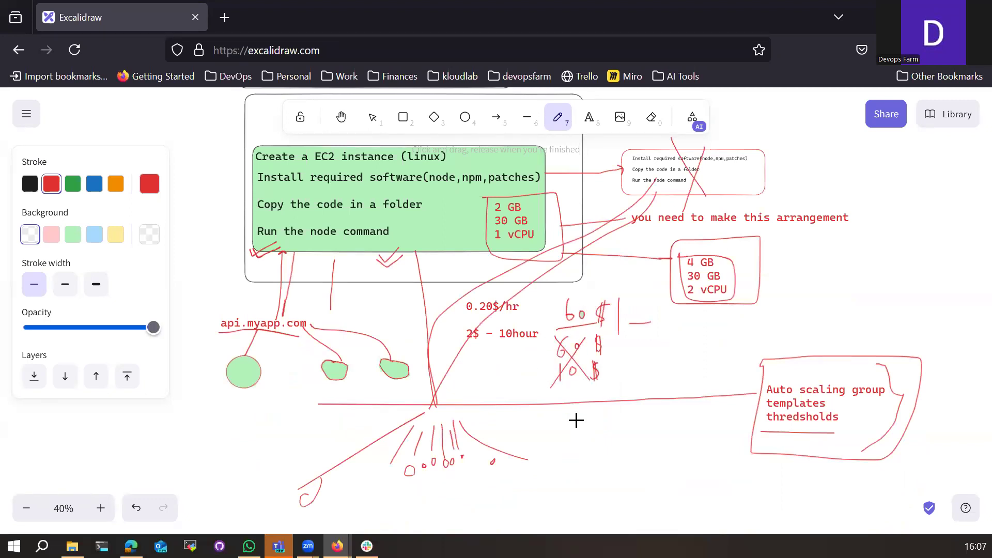
key("ctrl+z")
key("ctrl+z")
key("ctrl+z")
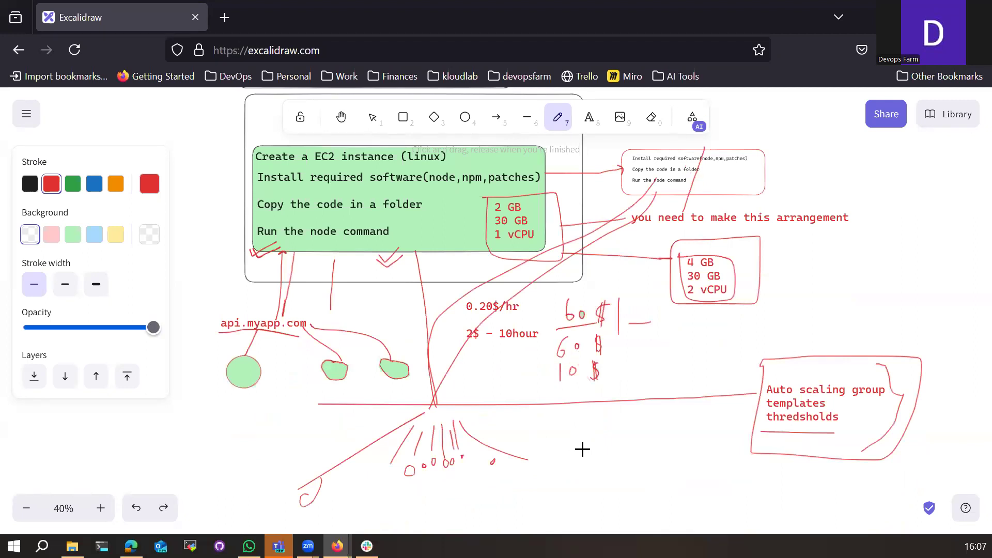
Step: Circle the api.myapp.com label in red
scroll(582, 449, "up", 6)
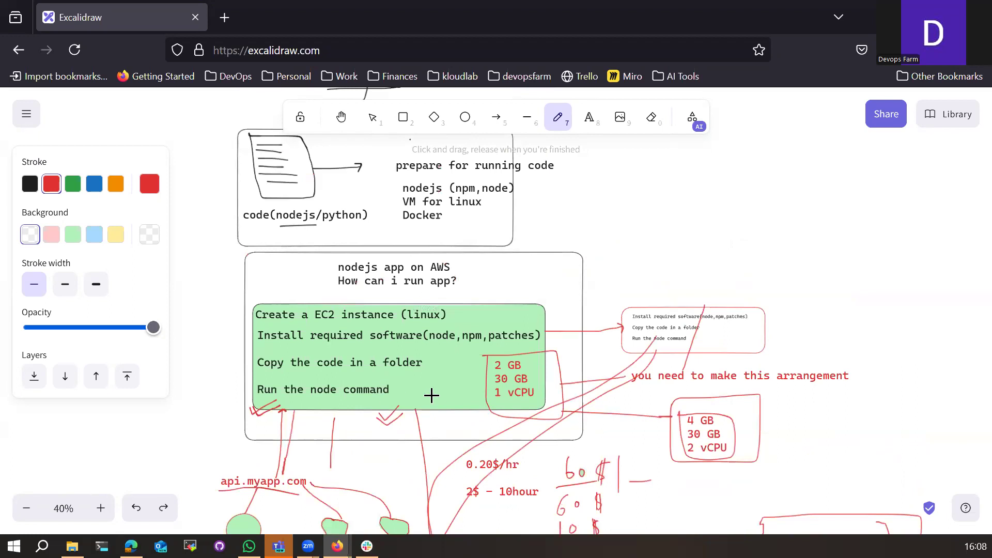
scroll(443, 397, "down", 9)
scroll(514, 439, "up", 6)
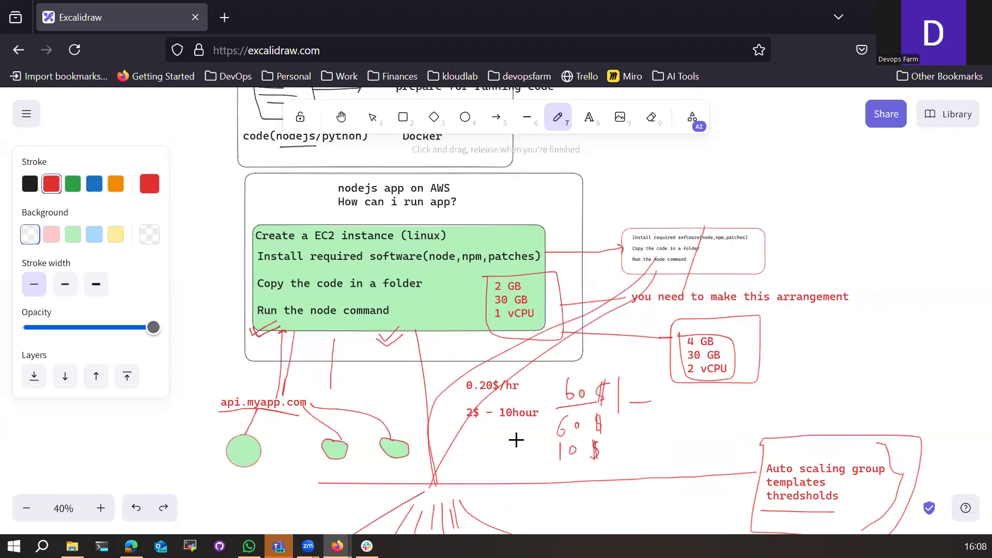
mouse_move(217, 418)
left_mouse_down()
mouse_move(330, 420)
mouse_move(287, 394)
mouse_move(212, 405)
left_mouse_up()
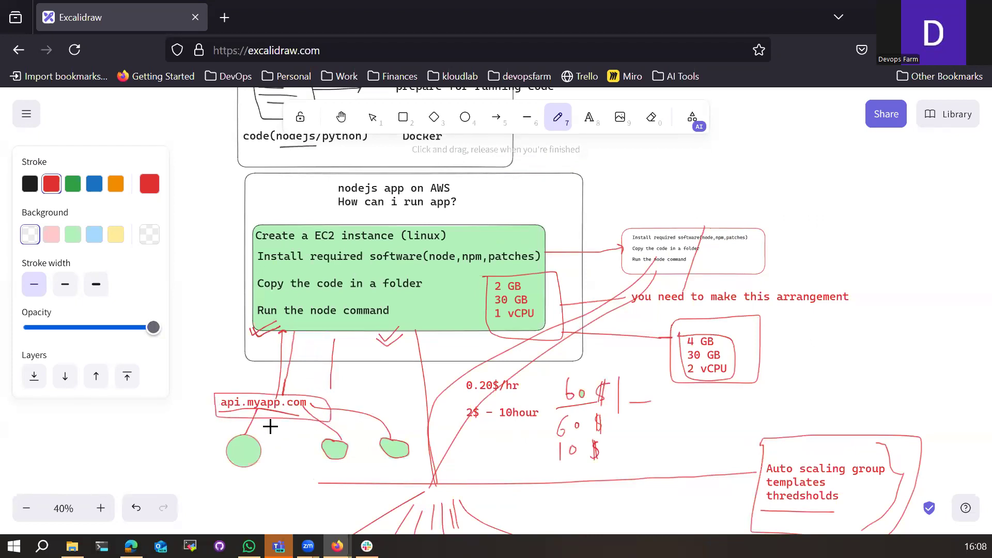
scroll(299, 433, "down", 9)
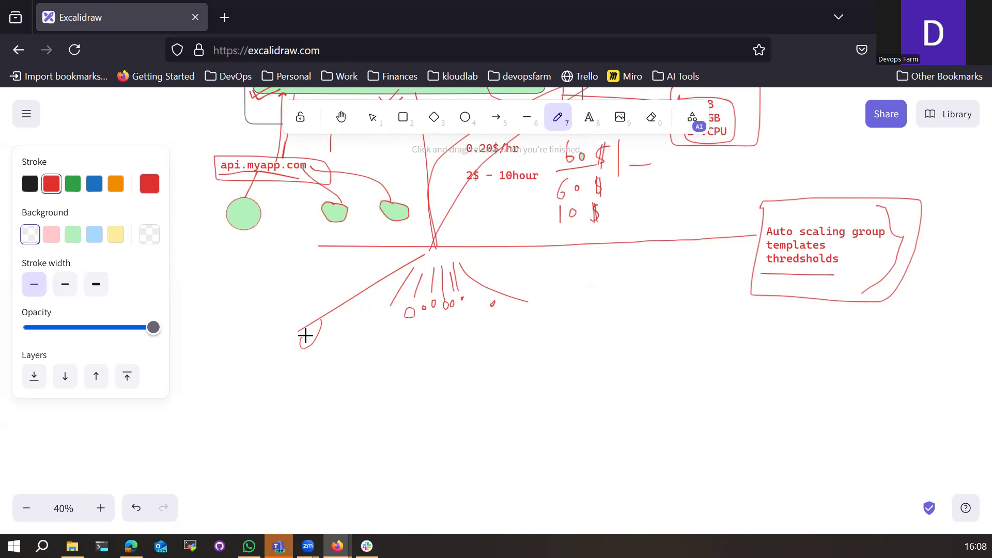
scroll(388, 376, "down", 3)
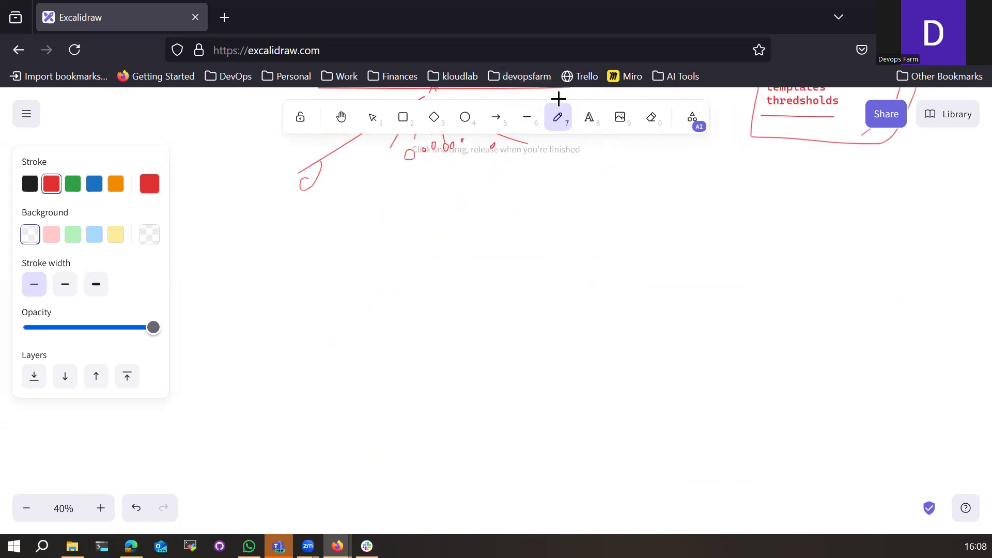
left_click(590, 119)
left_click(476, 268)
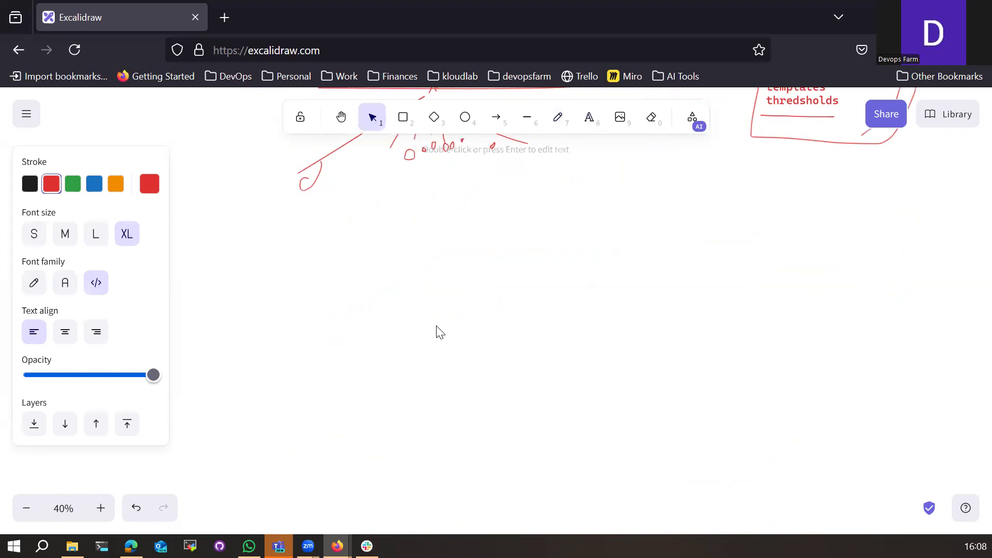
left_click(403, 117)
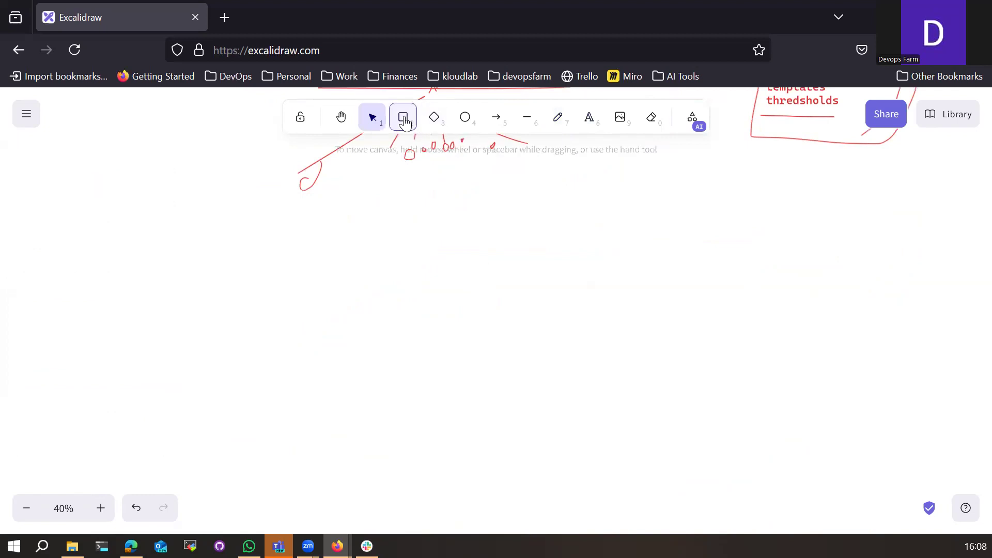
scroll(394, 339, "up", 10)
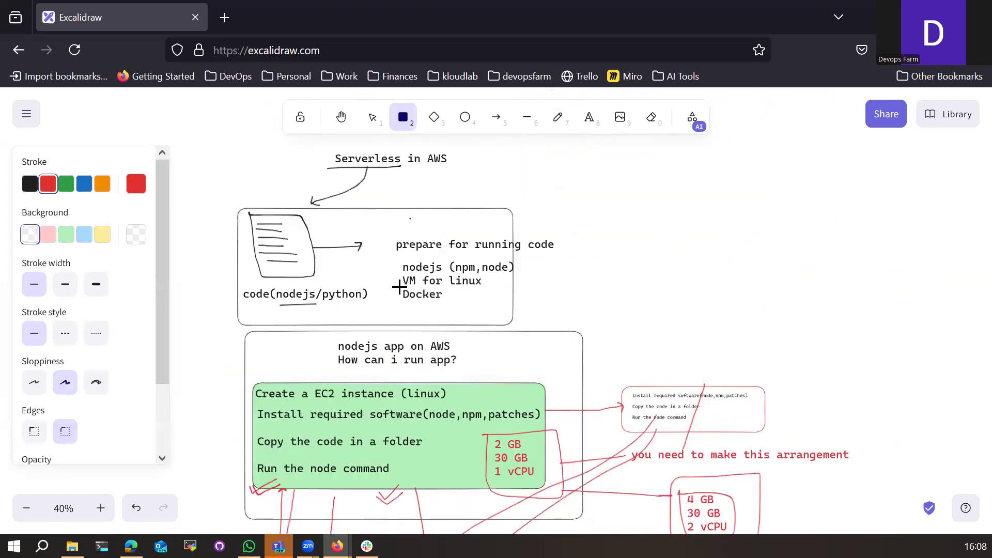
Step: Sketch a curved arrow from the code document up to a box, with a red line running right
left_click(558, 117)
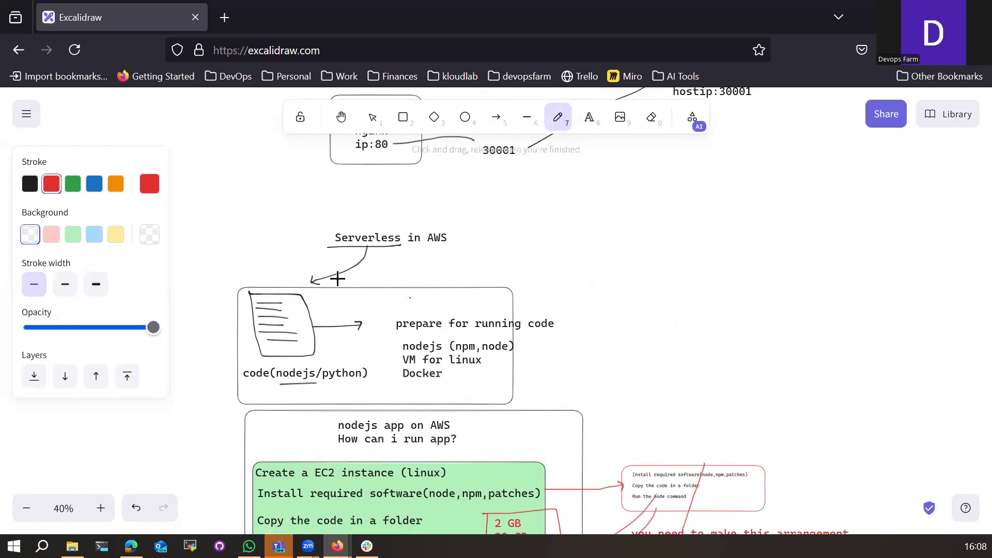
mouse_move(309, 311)
left_mouse_down()
mouse_move(560, 246)
mouse_move(720, 253)
mouse_move(720, 262)
left_mouse_up()
mouse_move(749, 222)
left_mouse_down()
mouse_move(815, 279)
mouse_move(826, 207)
mouse_move(751, 213)
mouse_move(746, 222)
mouse_move(784, 223)
mouse_move(801, 268)
left_mouse_up()
left_click_drag(832, 230, 915, 228)
left_click(590, 117)
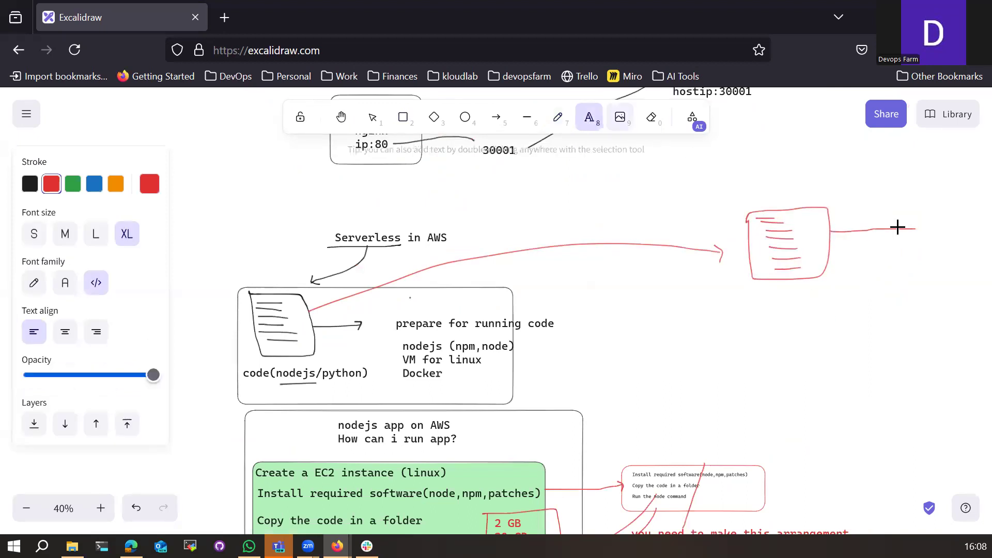
left_click(918, 227)
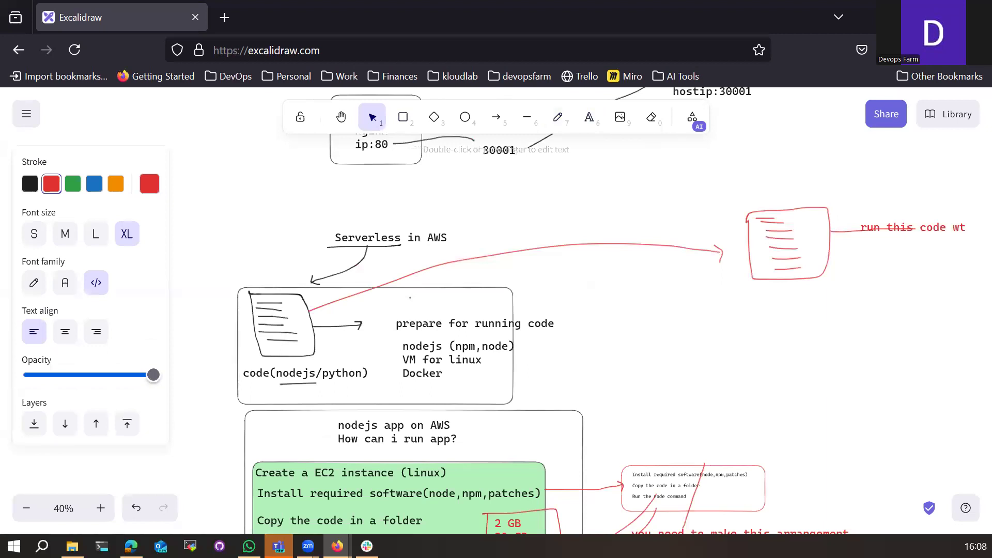
left_click(698, 339)
Step: Pan the board, nudge the caption closer, and label the document sketch 'code'
left_click_drag(623, 336, 384, 356)
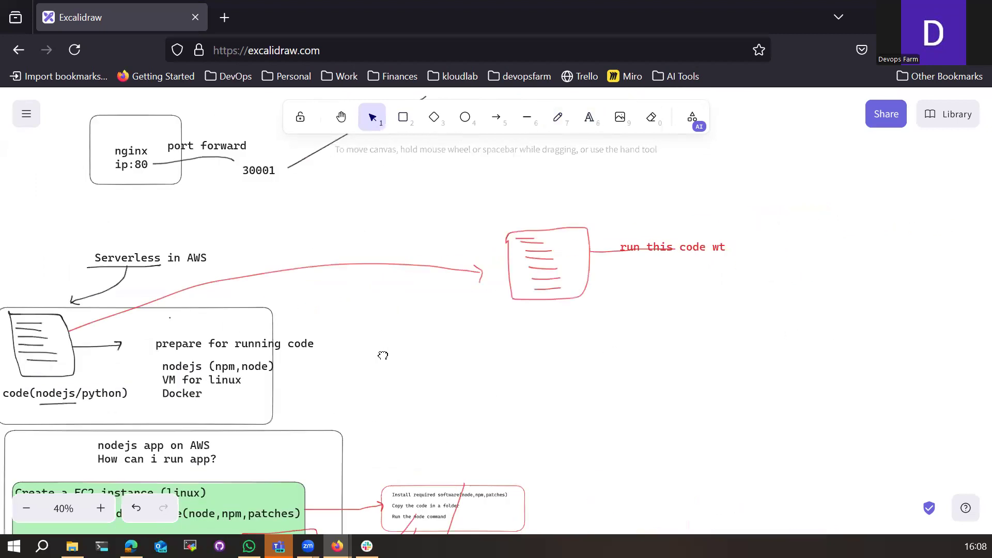
left_click_drag(589, 350, 350, 361)
left_click_drag(423, 254, 412, 248)
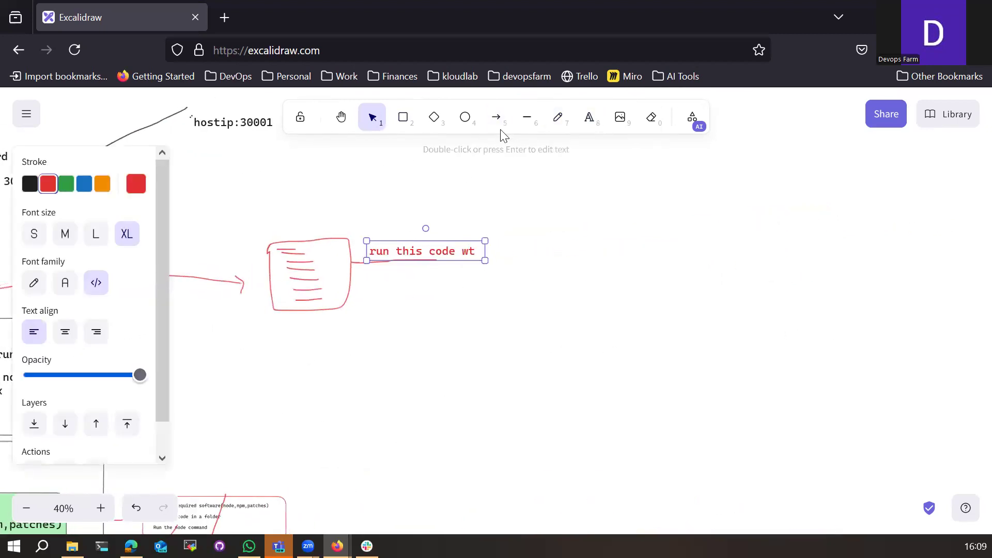
left_click(579, 120)
left_click(282, 329)
type("code")
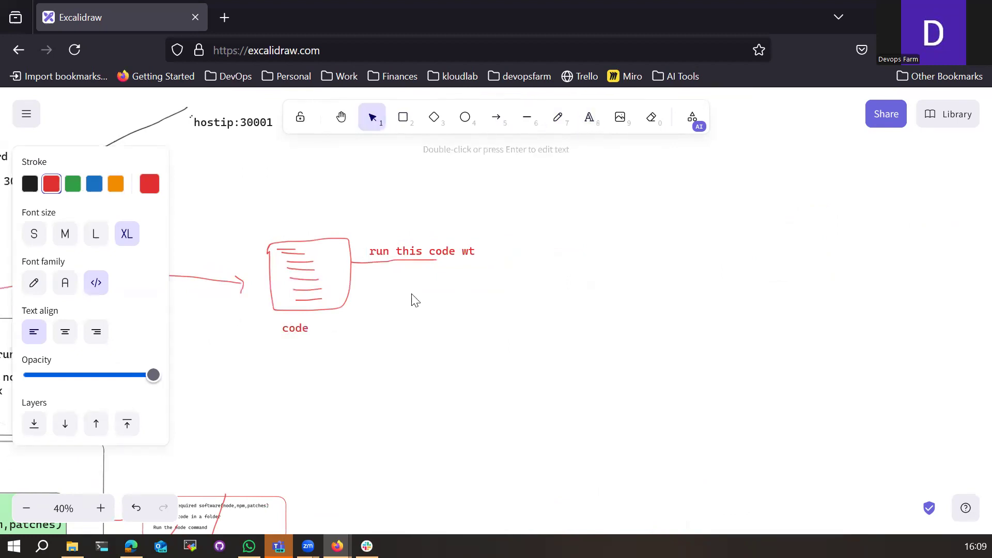
Step: Complete the caption so it reads 'run this code with nodejs runtime'
left_click(478, 257)
double_click(478, 257)
key("End")
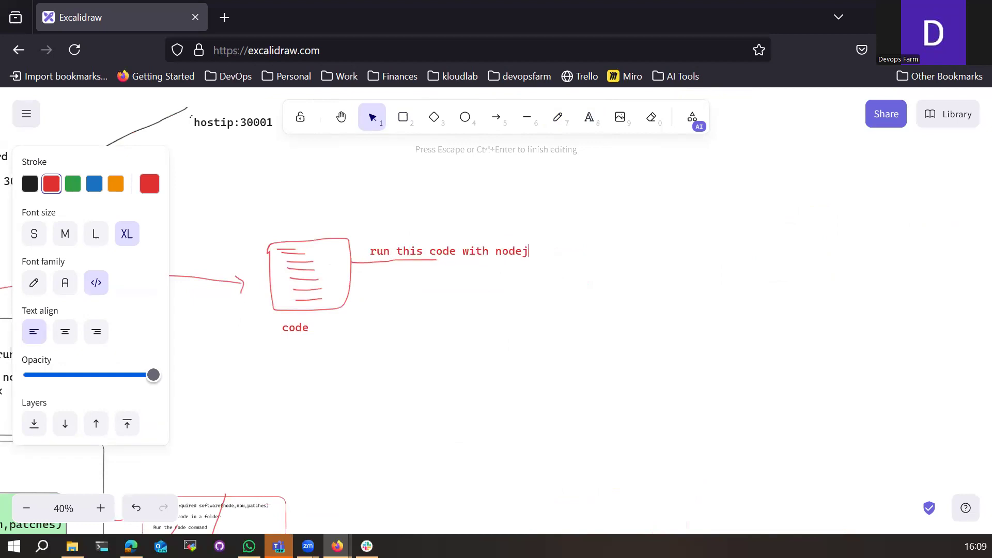
type("runtime")
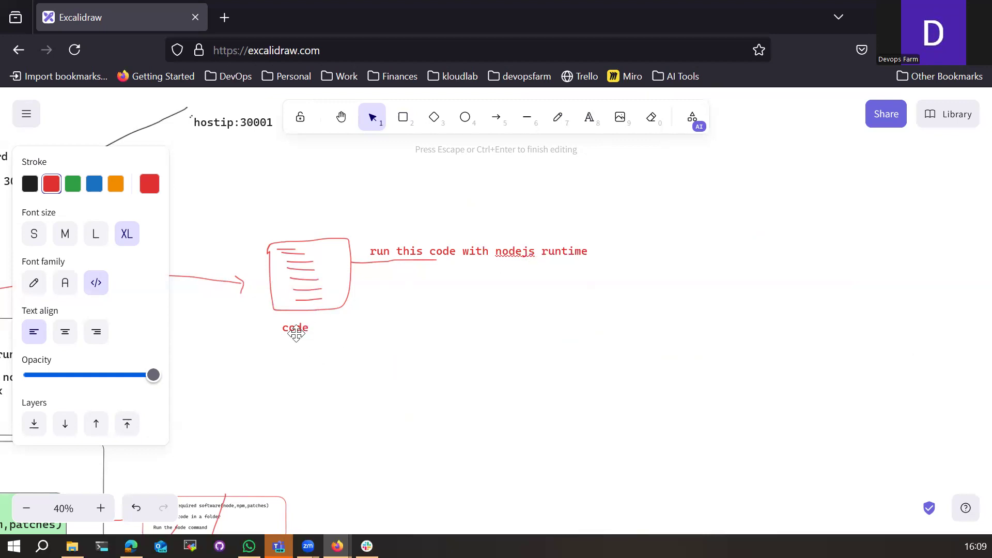
left_click(622, 247)
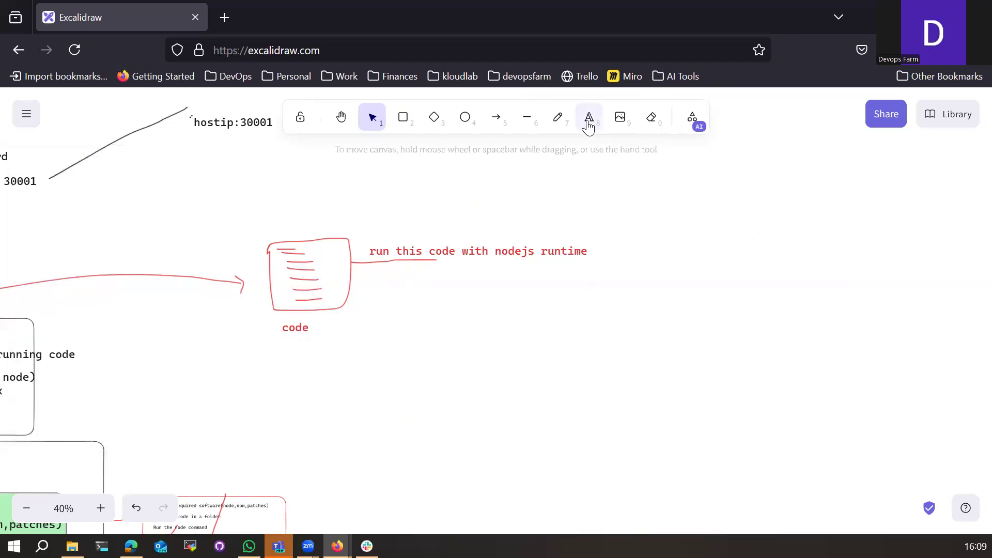
Step: Draw a tall red vertical divider and extend the caption's underline to meet it
left_click(404, 121)
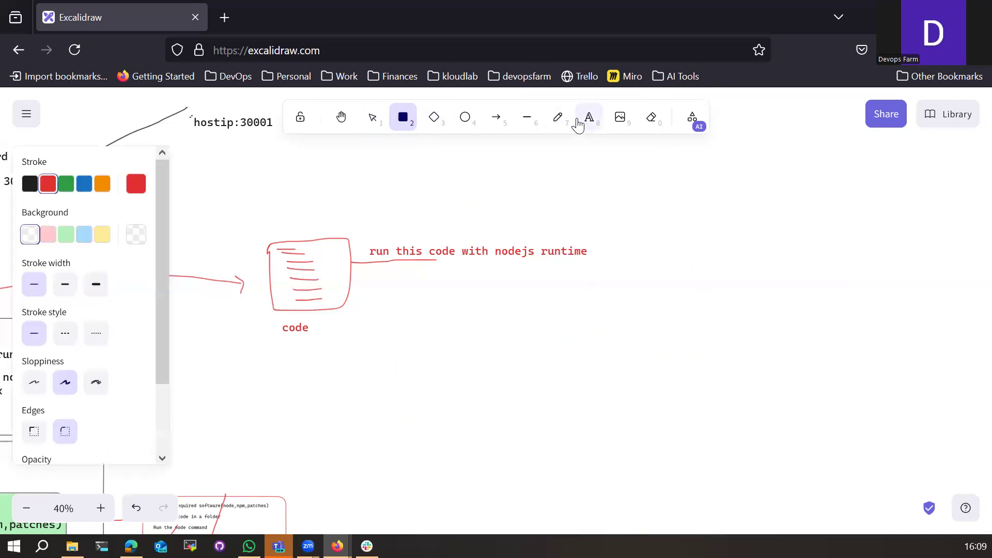
left_click(556, 118)
left_click_drag(614, 171, 633, 423)
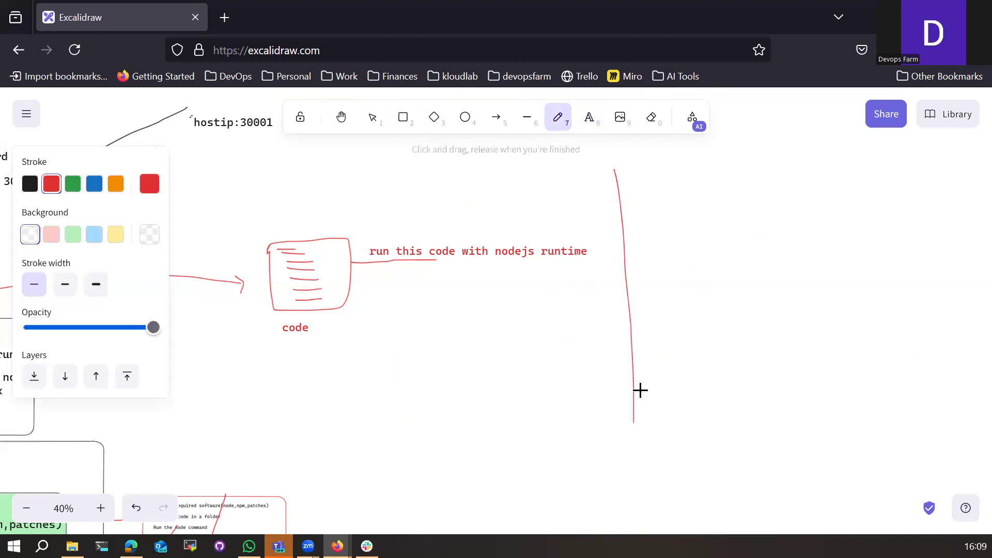
left_click_drag(452, 262, 436, 261)
left_click_drag(523, 260, 627, 257)
Step: Sketch a small document beyond the divider, two shrinking circles and a leaf-shaped mark
mouse_move(683, 187)
left_mouse_down()
mouse_move(656, 161)
mouse_move(671, 177)
left_mouse_up()
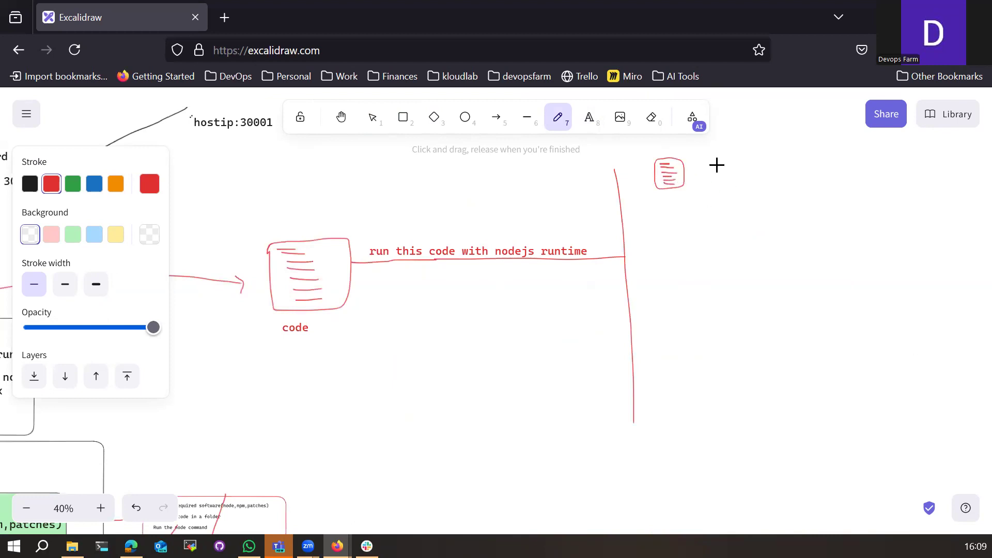
mouse_move(758, 134)
left_mouse_down()
mouse_move(775, 166)
mouse_move(767, 129)
left_mouse_up()
mouse_move(780, 180)
left_mouse_down()
mouse_move(793, 195)
mouse_move(781, 180)
left_mouse_up()
mouse_move(783, 222)
left_mouse_down()
mouse_move(805, 239)
mouse_move(796, 287)
left_mouse_up()
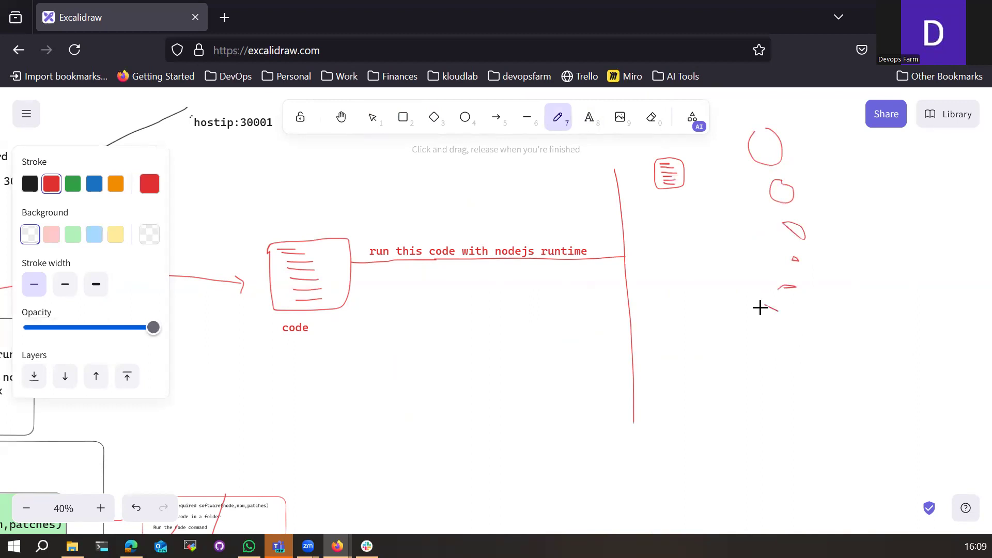
Step: Draw a small red square below the marks and paste two copies, moving one up-right
left_click(403, 118)
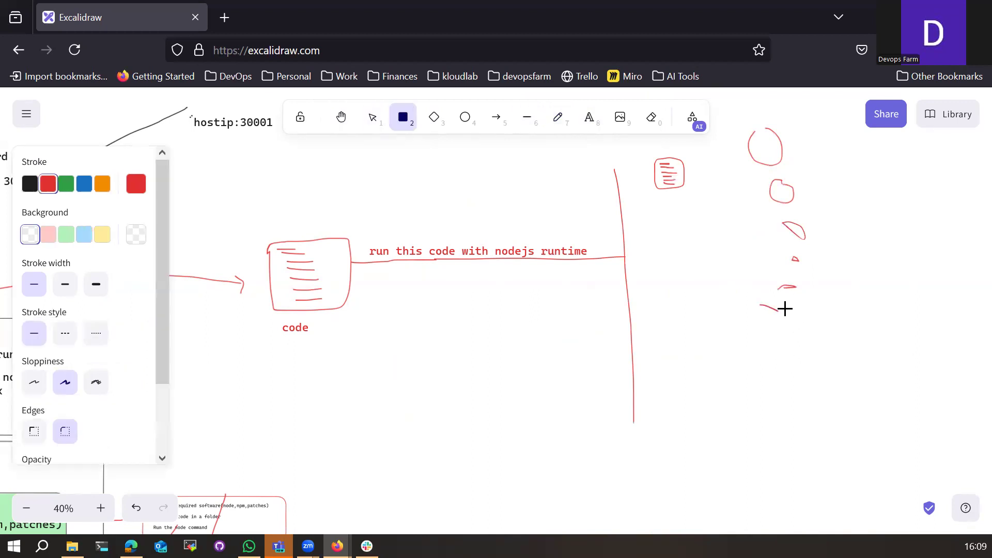
mouse_move(811, 331)
left_mouse_down()
mouse_move(782, 304)
mouse_move(804, 345)
left_mouse_up()
left_click(791, 361)
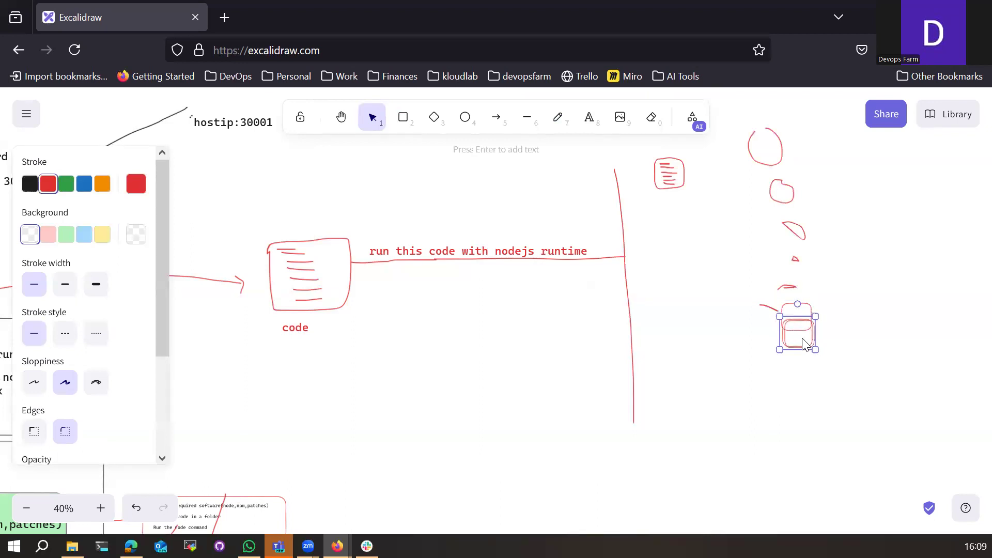
key("ctrl+v")
key("ctrl+v")
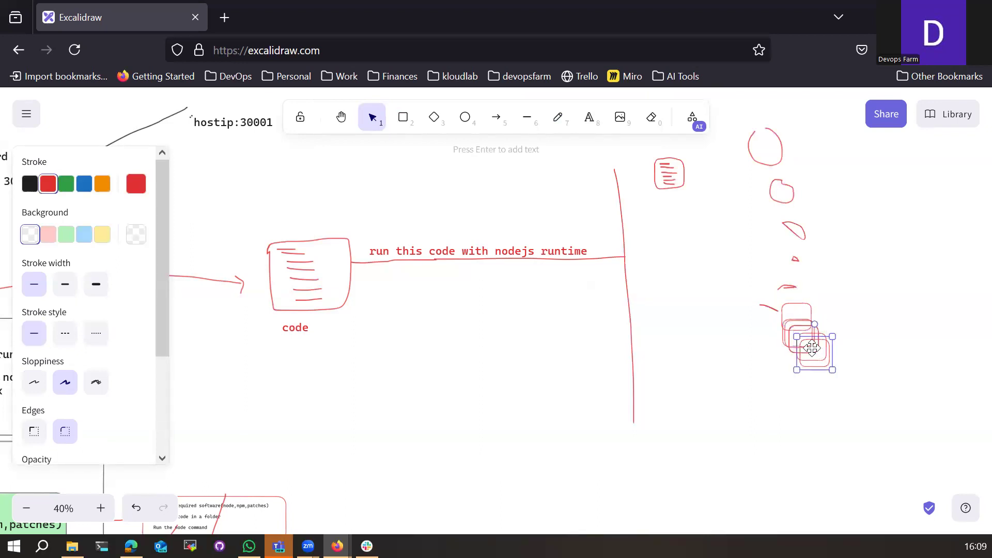
key("ctrl+v")
key("ctrl+v")
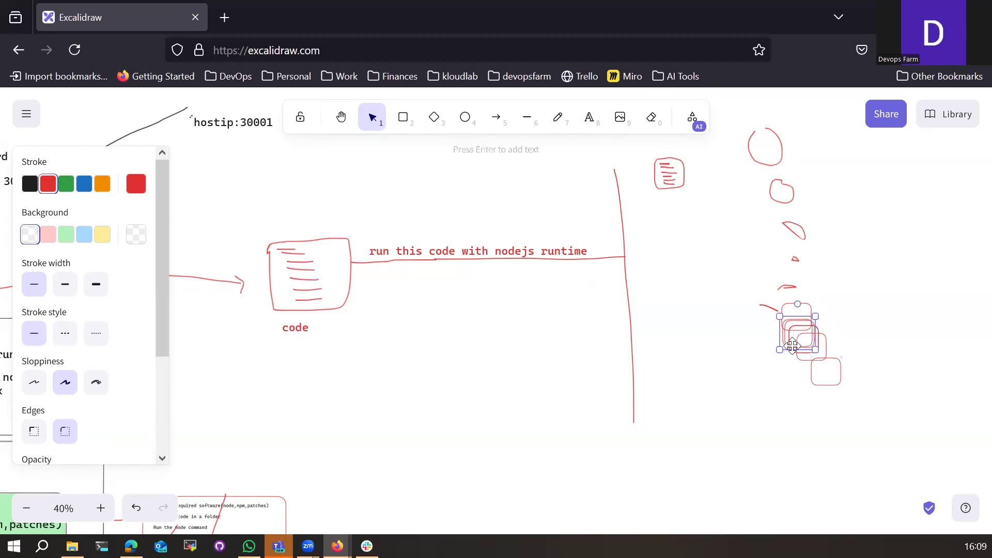
left_click_drag(798, 328, 835, 310)
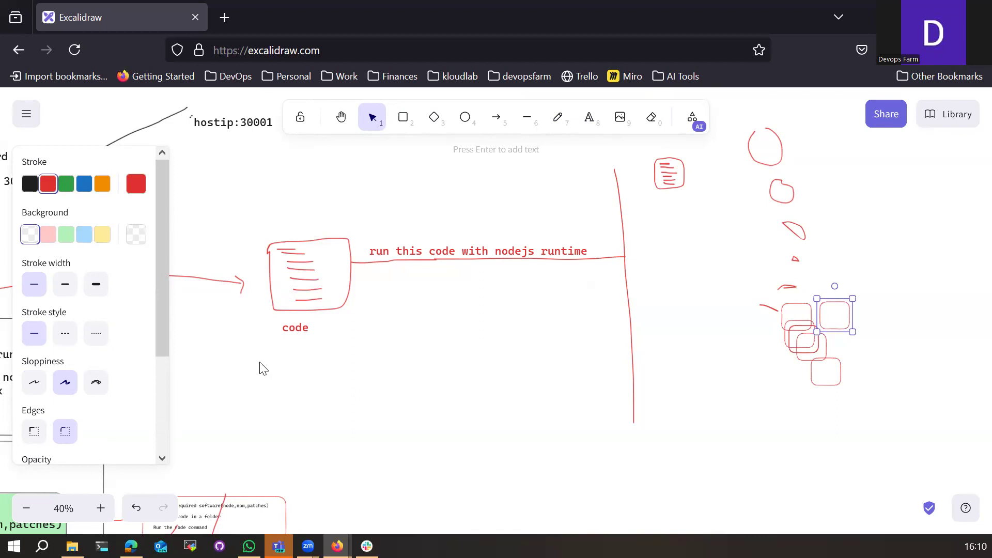
left_click(297, 306)
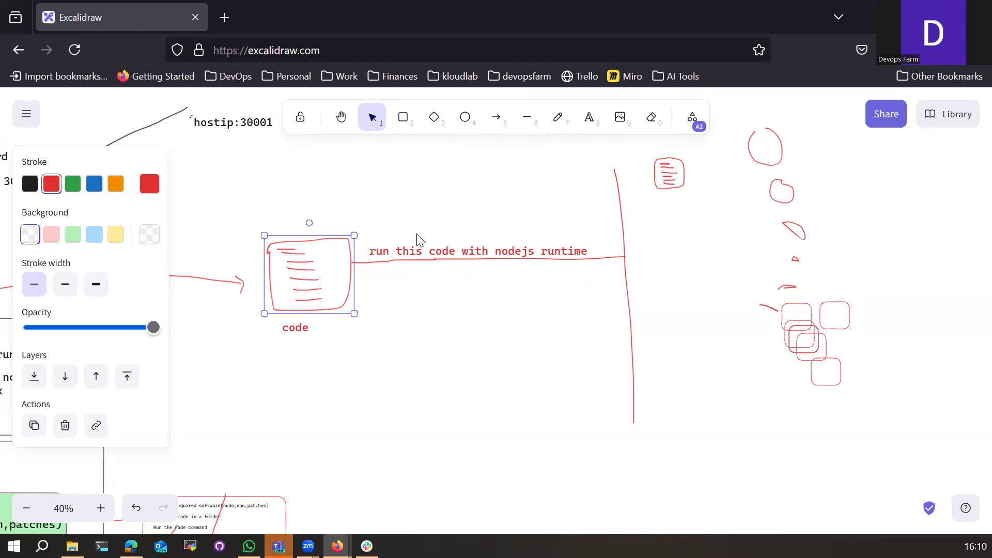
left_click(671, 179)
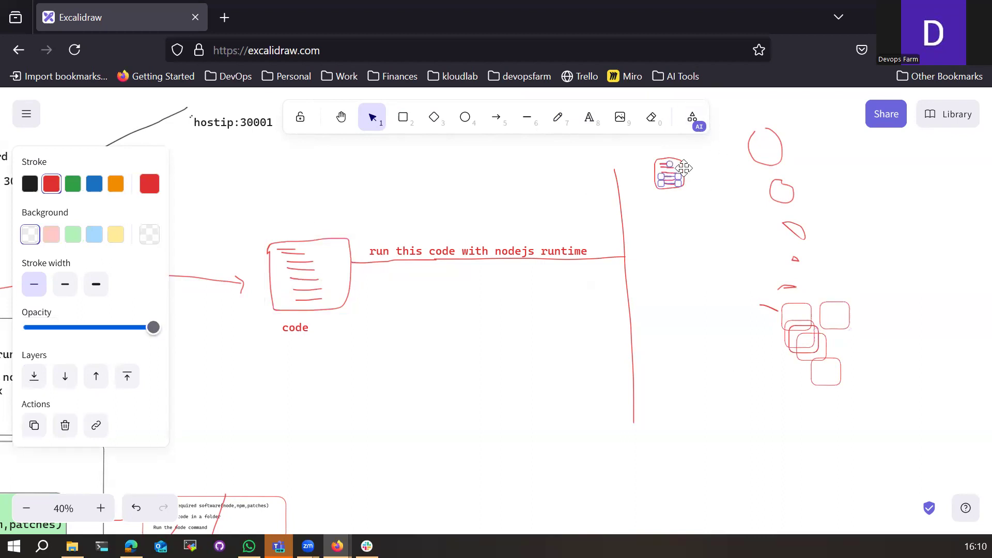
Step: Draw an arrow from the small document to the circle and place an 'output' label at the divider
left_click(559, 116)
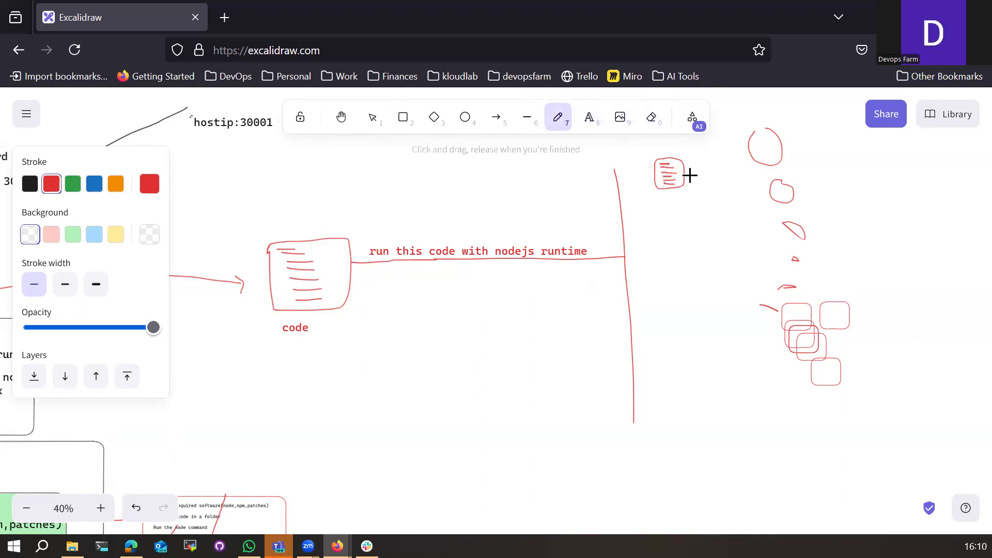
mouse_move(685, 176)
left_mouse_down()
mouse_move(762, 147)
mouse_move(764, 155)
mouse_move(609, 235)
mouse_move(618, 237)
left_mouse_up()
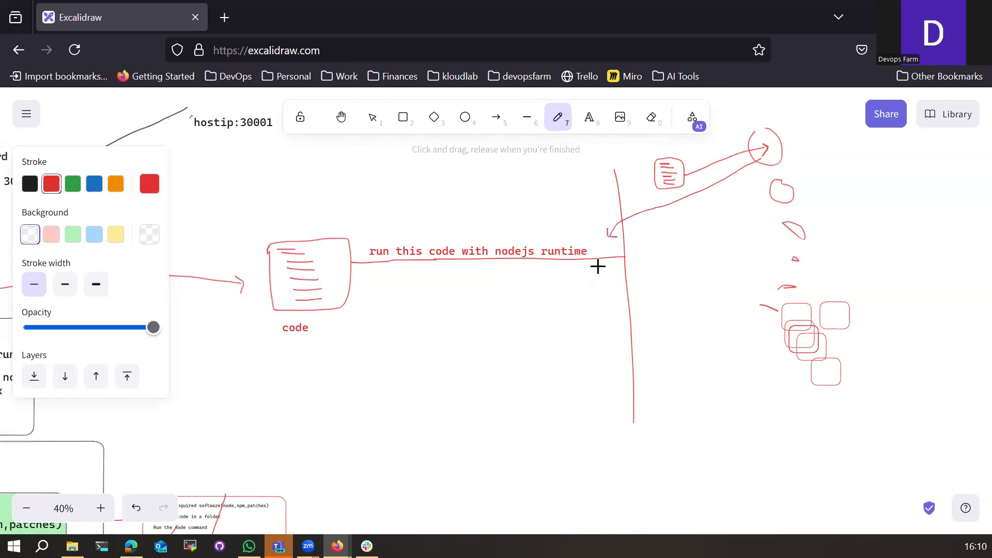
left_click(590, 119)
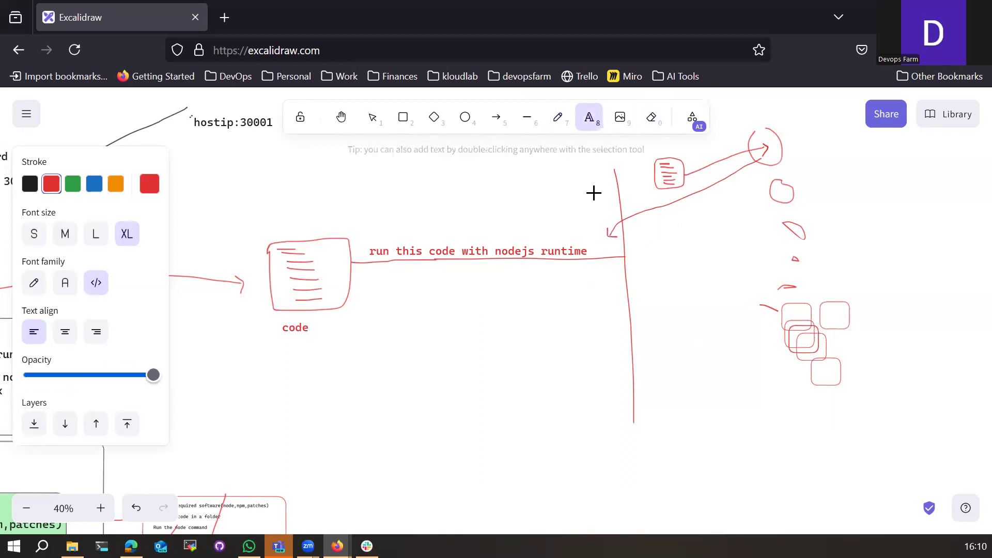
left_click(580, 229)
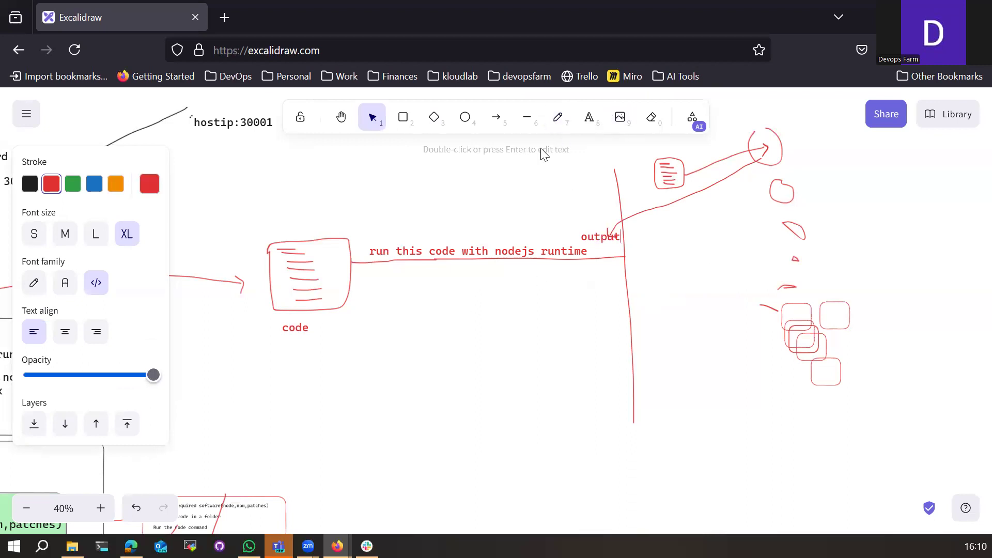
Step: Draw a curve from the code box to handwritten 'Starts', and a line back to handwritten 'Stops'
key("p")
mouse_move(341, 309)
left_mouse_down()
mouse_move(421, 367)
mouse_move(467, 354)
mouse_move(471, 365)
mouse_move(476, 351)
mouse_move(476, 366)
mouse_move(692, 198)
left_mouse_up()
mouse_move(712, 256)
left_mouse_down()
mouse_move(536, 374)
mouse_move(490, 384)
left_mouse_up()
mouse_move(423, 387)
left_mouse_down()
mouse_move(417, 398)
mouse_move(432, 402)
left_mouse_up()
mouse_move(428, 396)
left_mouse_down()
mouse_move(455, 405)
mouse_move(456, 391)
left_mouse_up()
left_click_drag(476, 386, 470, 397)
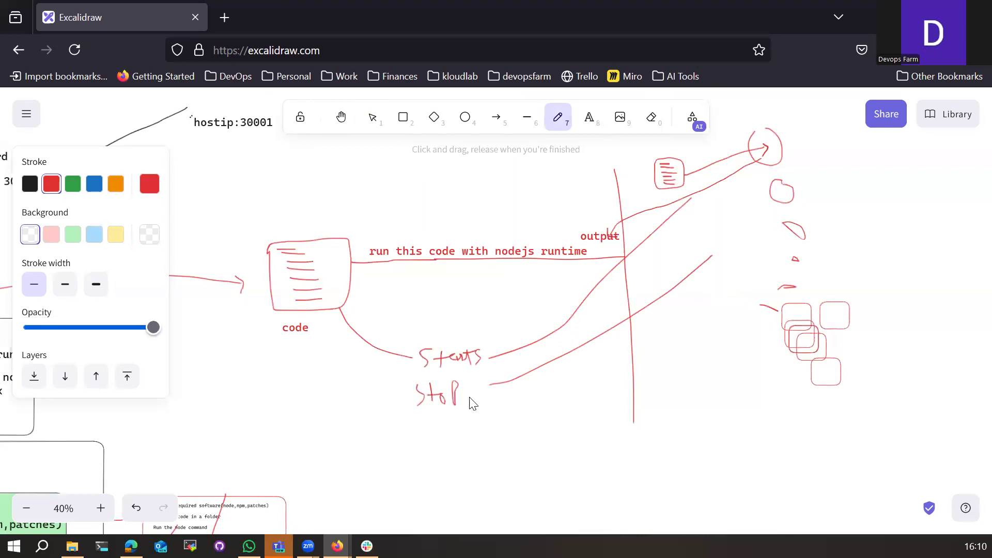
Step: Draw a short double-headed arrow between the two lines beside the divider
left_click_drag(607, 284, 609, 327)
left_click_drag(606, 281, 613, 288)
left_click_drag(608, 326, 615, 320)
Step: Add the text label 'api.myapp.com' below 'code'
left_click(589, 117)
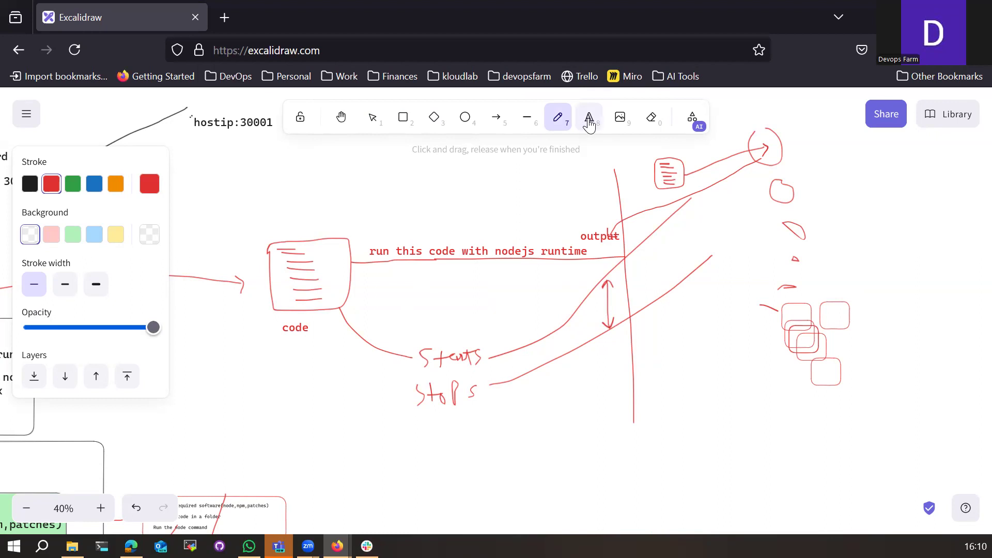
left_click(293, 366)
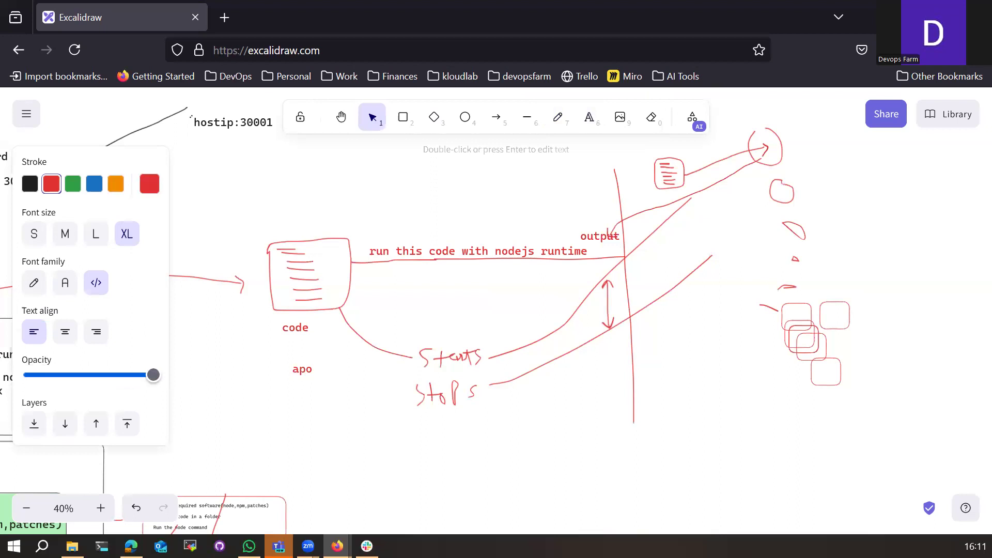
type("api.myapp.com")
Step: Pencil a stick figure left of api.myapp.com with a return arrow back to it
left_click(558, 118)
mouse_move(243, 376)
left_mouse_down()
mouse_move(224, 392)
mouse_move(229, 411)
mouse_move(232, 401)
mouse_move(241, 413)
mouse_move(288, 374)
mouse_move(284, 383)
left_mouse_up()
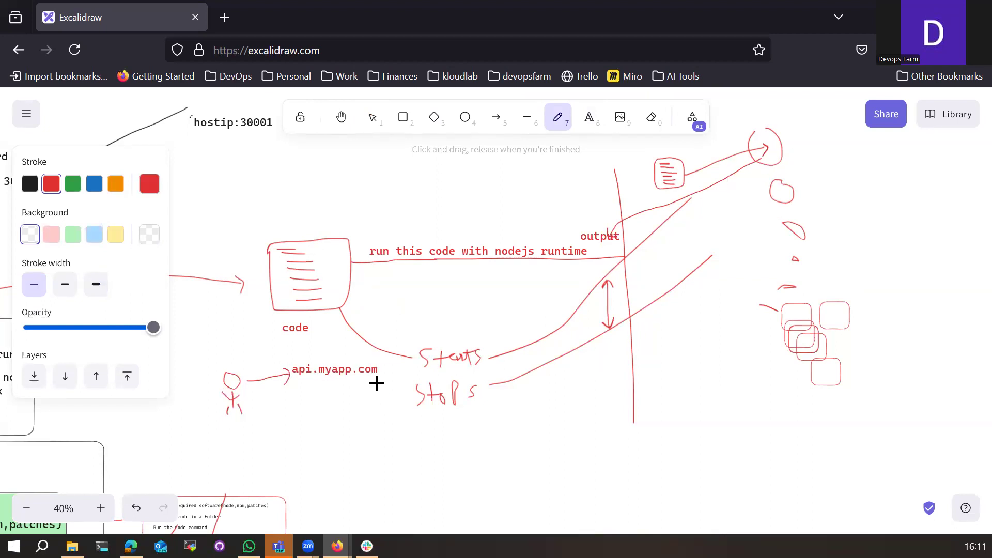
mouse_move(381, 380)
left_mouse_down()
mouse_move(255, 397)
mouse_move(258, 409)
left_mouse_up()
Step: Write '5sec' beside the double arrow and underline it in red
scroll(655, 443, "up", 2)
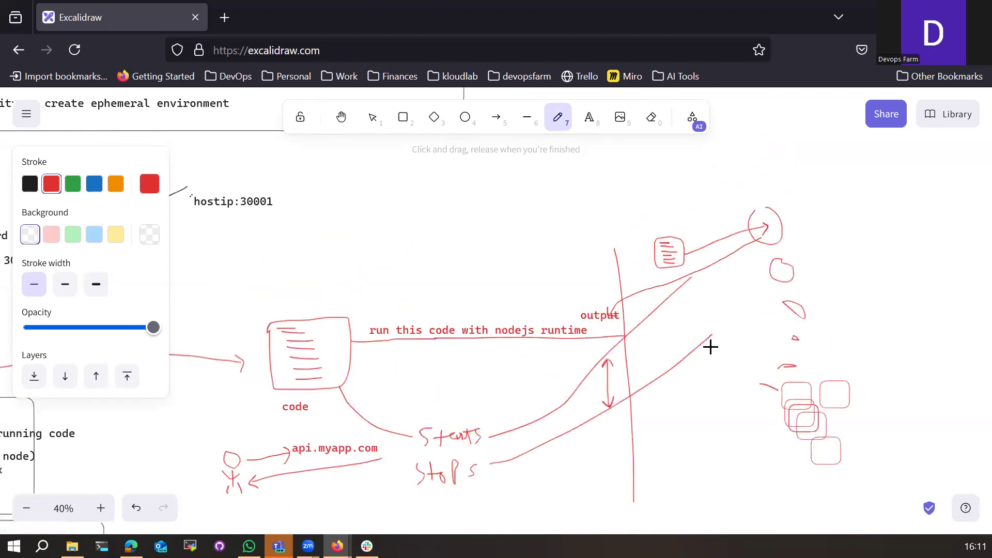
scroll(517, 417, "down", 2)
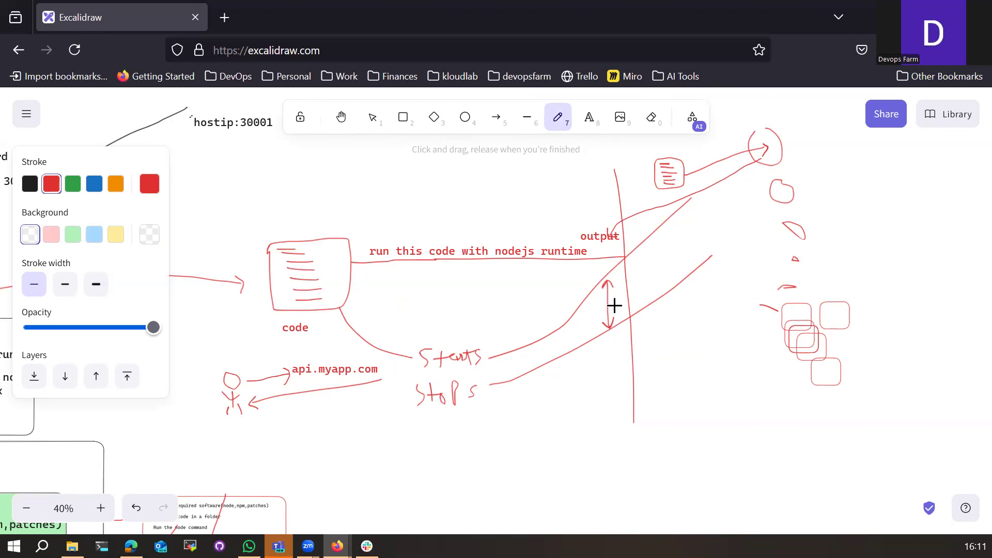
mouse_move(620, 298)
left_mouse_down()
mouse_move(634, 303)
mouse_move(640, 293)
left_mouse_up()
left_click_drag(611, 312, 648, 311)
scroll(509, 432, "down", 5)
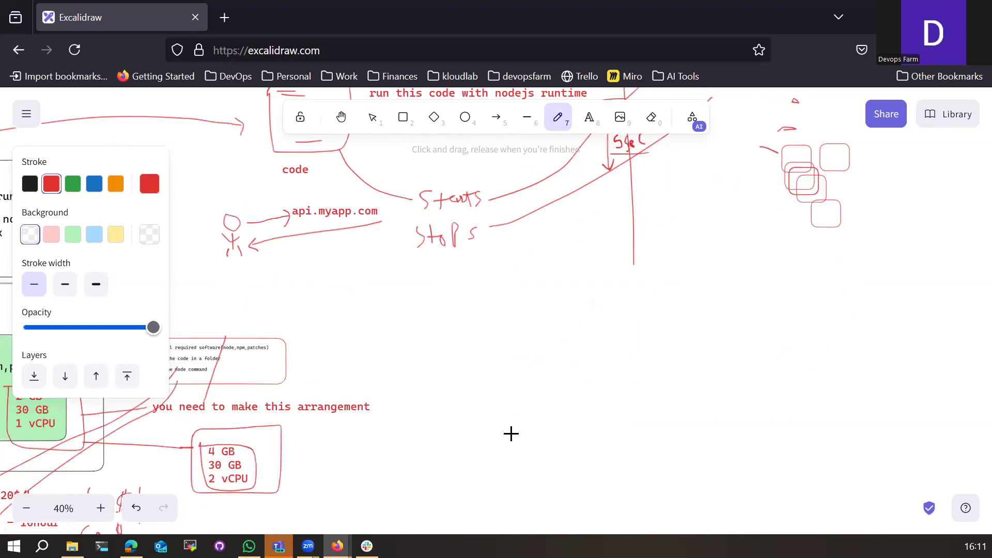
scroll(584, 320, "up", 3)
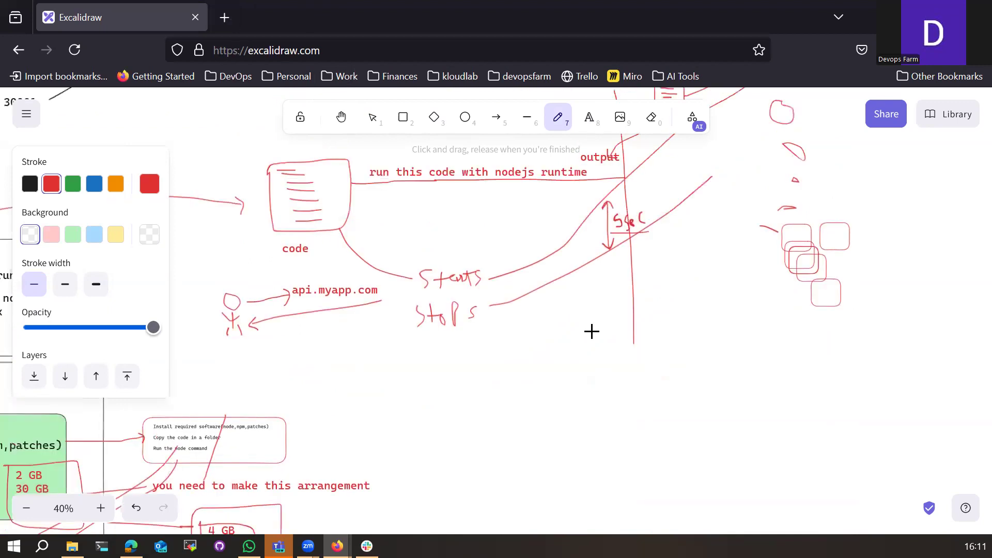
left_click_drag(594, 236, 650, 232)
left_click_drag(591, 235, 642, 233)
Step: Underline api.myapp.com, draw a small circle below Stops, and sketch a small figure below the stick figure
left_click_drag(293, 299, 381, 300)
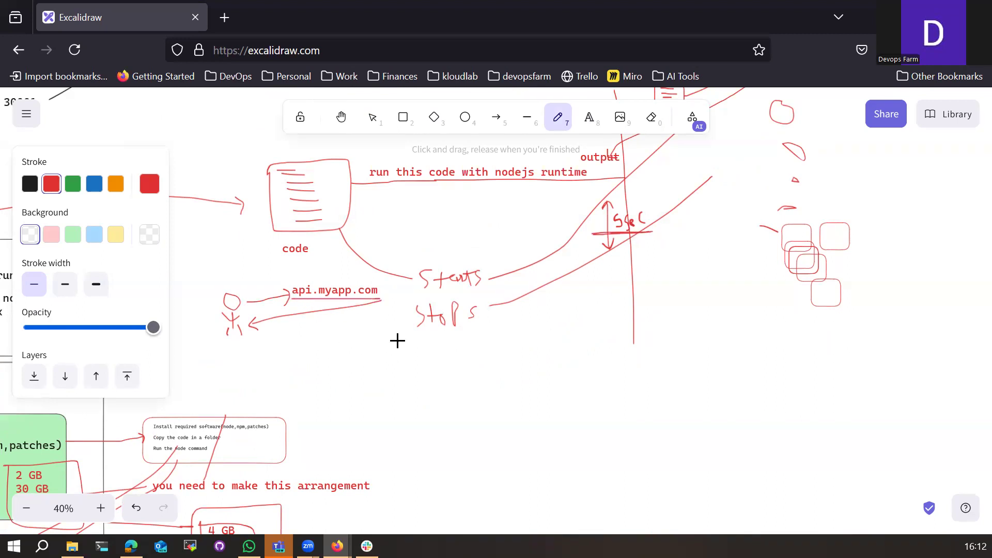
mouse_move(441, 381)
left_mouse_down()
mouse_move(434, 389)
mouse_move(443, 374)
mouse_move(466, 370)
mouse_move(476, 394)
left_mouse_up()
mouse_move(230, 352)
left_mouse_down()
mouse_move(244, 385)
mouse_move(319, 304)
left_mouse_up()
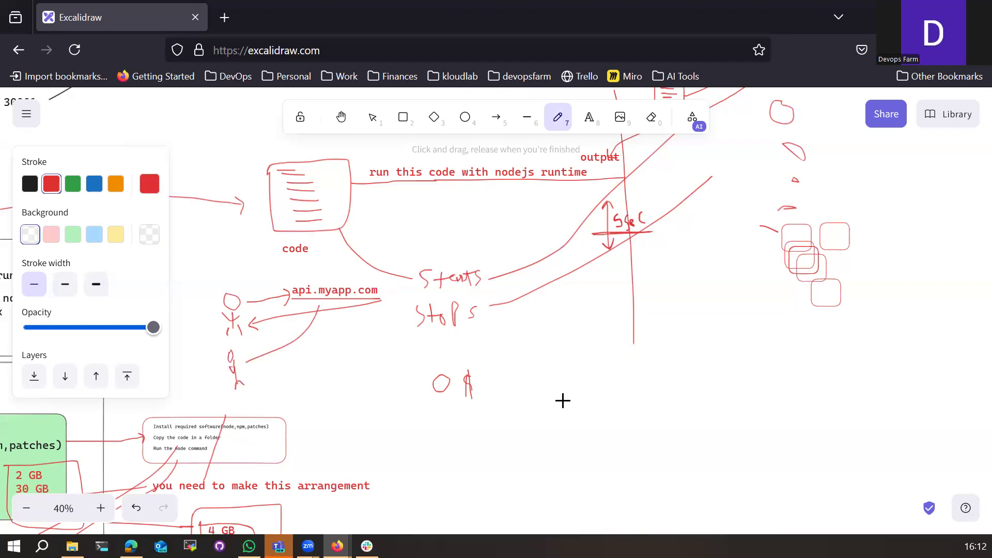
Step: Sketch a small code box right of the O ₹ doodle with strokes fanning down from it
scroll(563, 401, "down", 3)
scroll(415, 422, "up", 3)
scroll(655, 423, "up", 1)
scroll(647, 426, "down", 2)
left_click_drag(589, 338, 597, 321)
mouse_move(593, 404)
left_mouse_down()
mouse_move(613, 329)
mouse_move(620, 337)
left_mouse_up()
left_click(651, 409)
left_click_drag(651, 410, 640, 334)
mouse_move(678, 387)
left_mouse_down()
mouse_move(667, 320)
mouse_move(688, 332)
left_mouse_up()
mouse_move(586, 283)
left_mouse_down()
mouse_move(634, 285)
mouse_move(636, 310)
mouse_move(587, 299)
mouse_move(594, 293)
mouse_move(616, 306)
mouse_move(605, 291)
mouse_move(613, 288)
left_mouse_up()
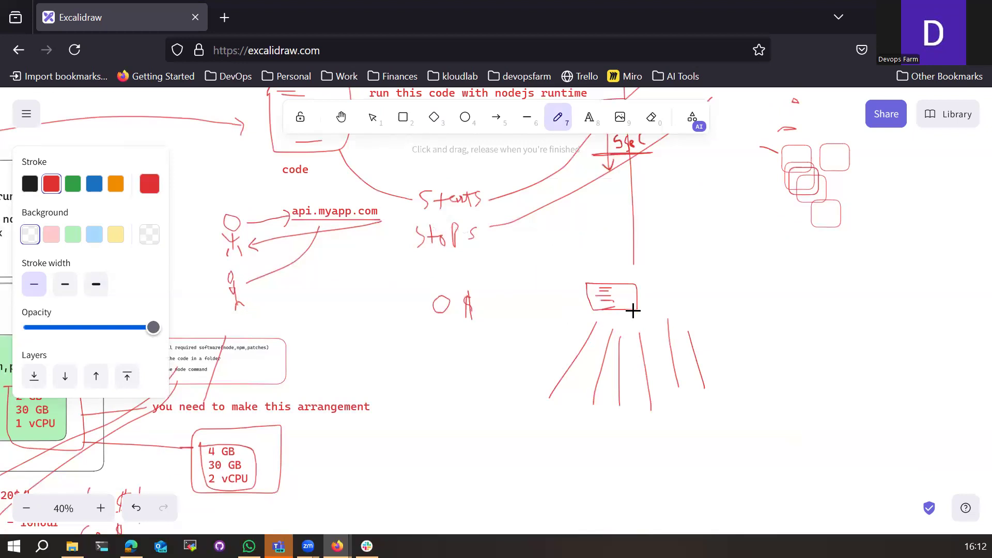
Step: Draw three curves rising up-right to small code boxes, plus a line above api.myapp.com
scroll(649, 381, "up", 2)
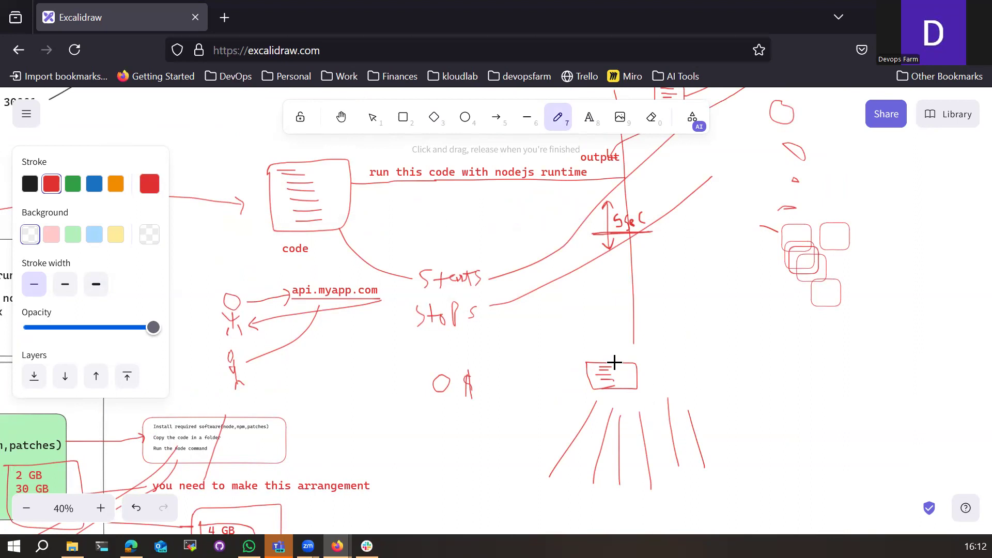
mouse_move(614, 363)
left_mouse_down()
mouse_move(647, 291)
mouse_move(682, 273)
mouse_move(668, 254)
left_mouse_up()
mouse_move(626, 362)
left_mouse_down()
mouse_move(641, 330)
mouse_move(683, 305)
mouse_move(696, 310)
mouse_move(685, 290)
mouse_move(689, 297)
left_mouse_up()
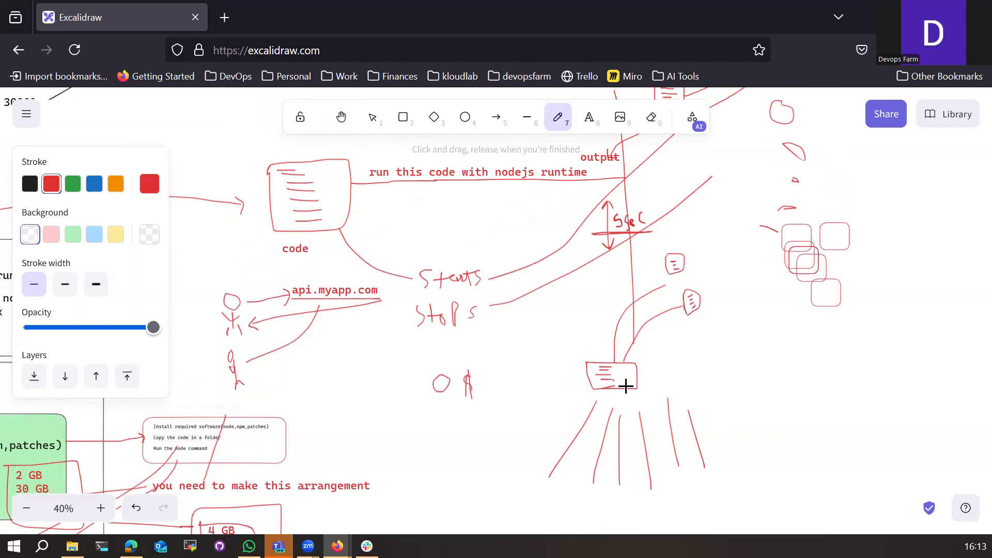
mouse_move(618, 362)
left_mouse_down()
mouse_move(647, 292)
mouse_move(693, 284)
mouse_move(699, 266)
mouse_move(706, 284)
mouse_move(698, 267)
left_mouse_up()
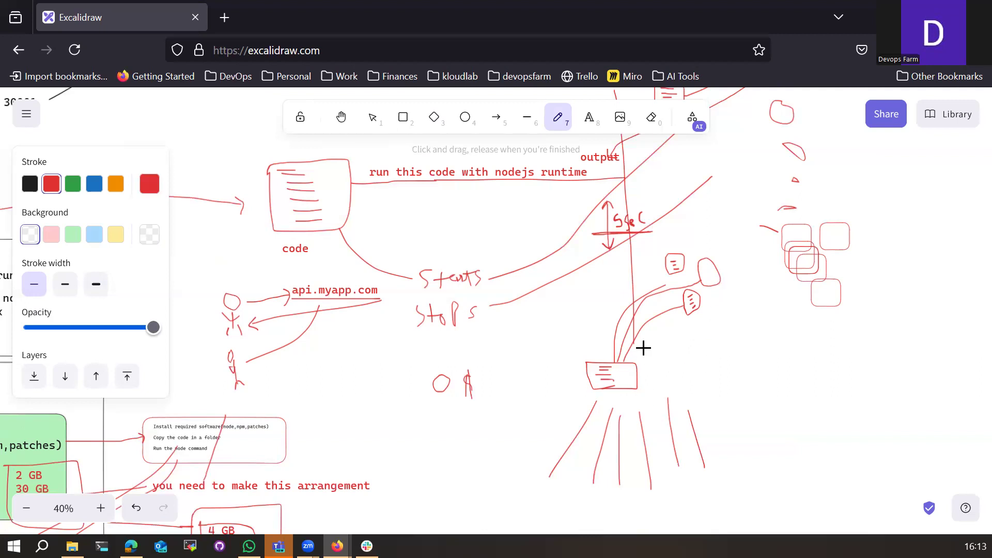
mouse_move(709, 316)
left_mouse_down()
mouse_move(724, 297)
mouse_move(718, 310)
mouse_move(727, 317)
left_mouse_up()
left_click_drag(704, 269, 717, 277)
left_click_drag(286, 282, 366, 282)
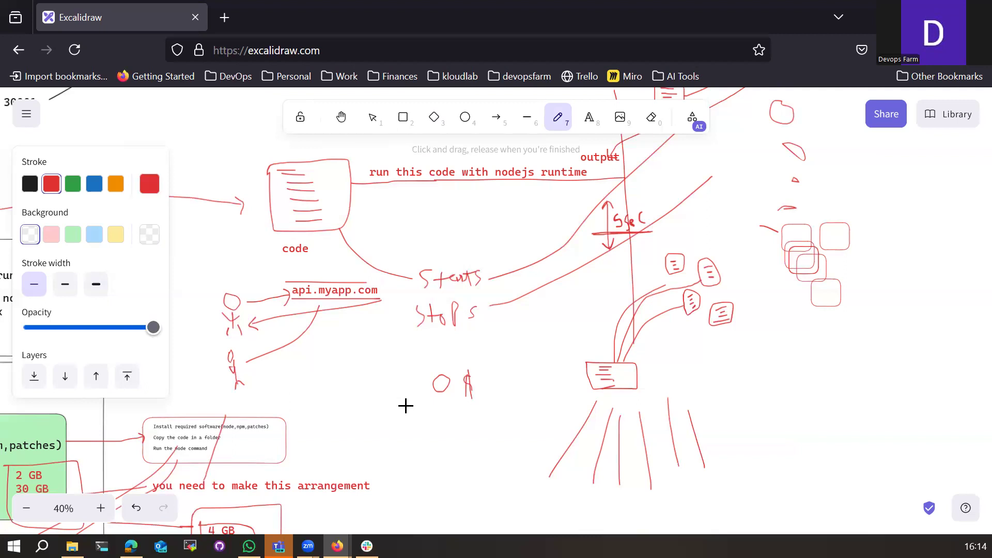
Step: Draw a long red horizontal line across the lower canvas
scroll(517, 404, "down", 3)
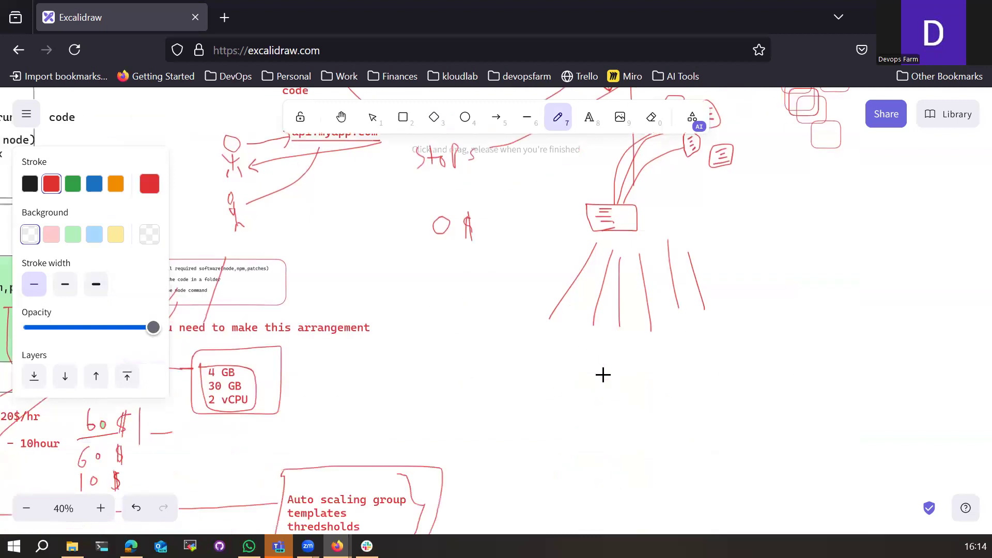
left_click(589, 117)
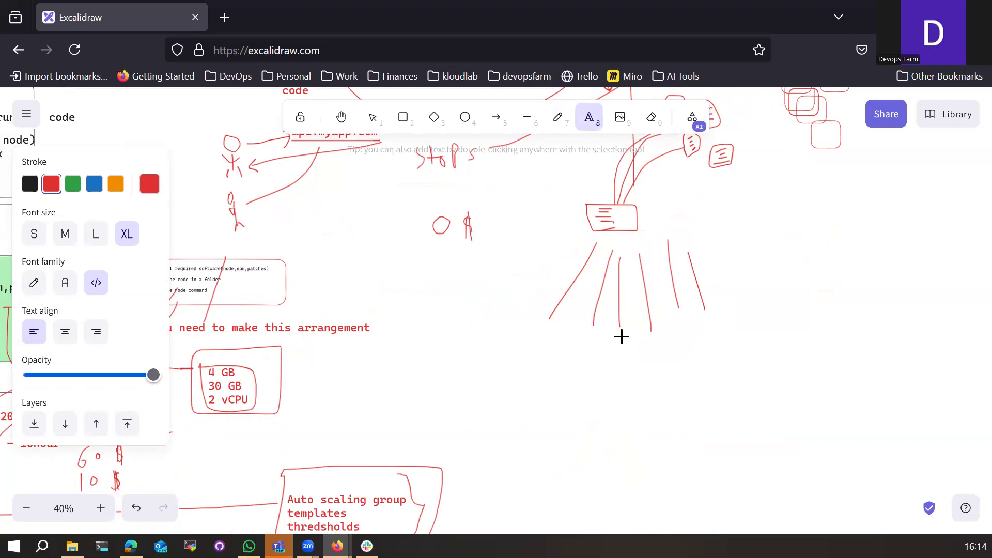
left_click(558, 118)
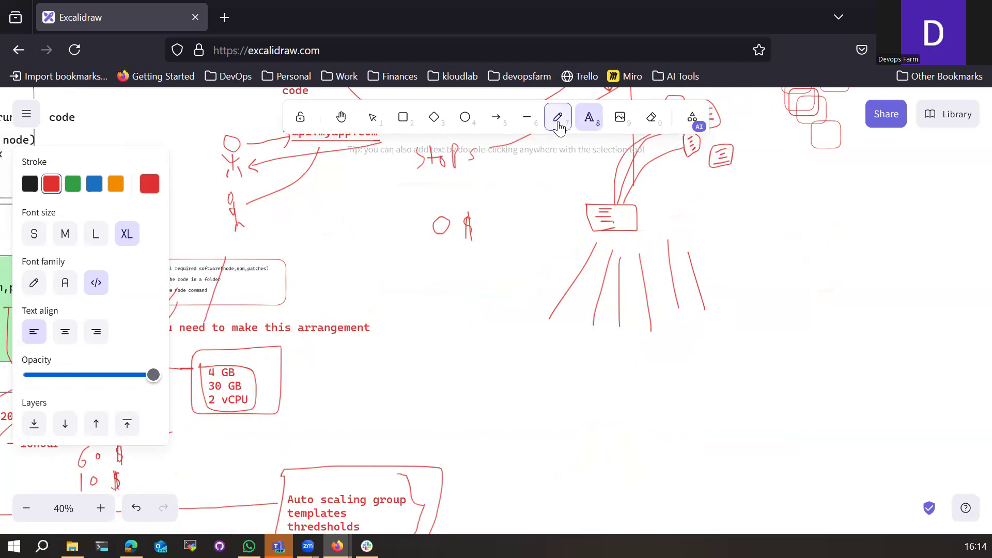
left_click_drag(473, 367, 933, 359)
Step: Add the labels 'Lambda' and 'Applicaation code' beneath the long line
left_click(590, 118)
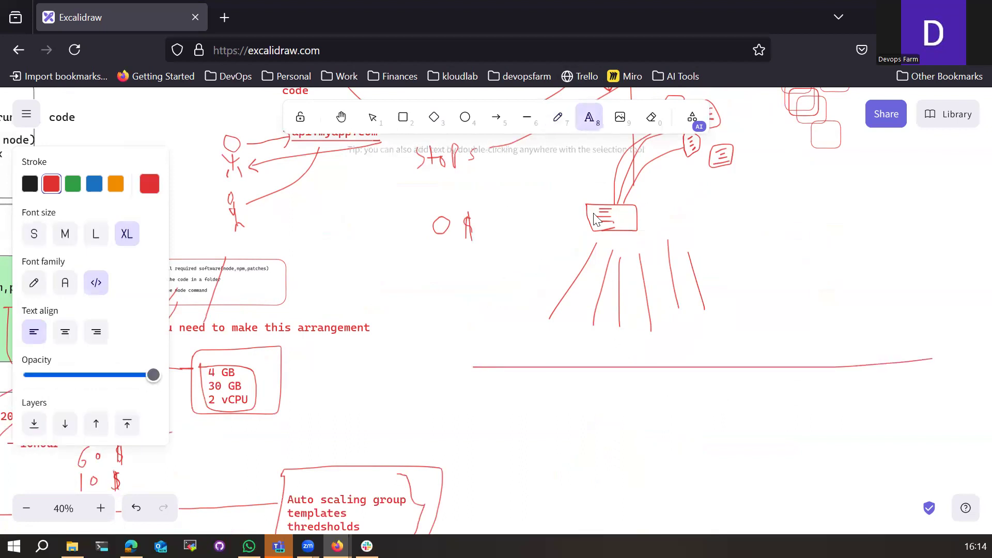
left_click(604, 386)
type("Lambda")
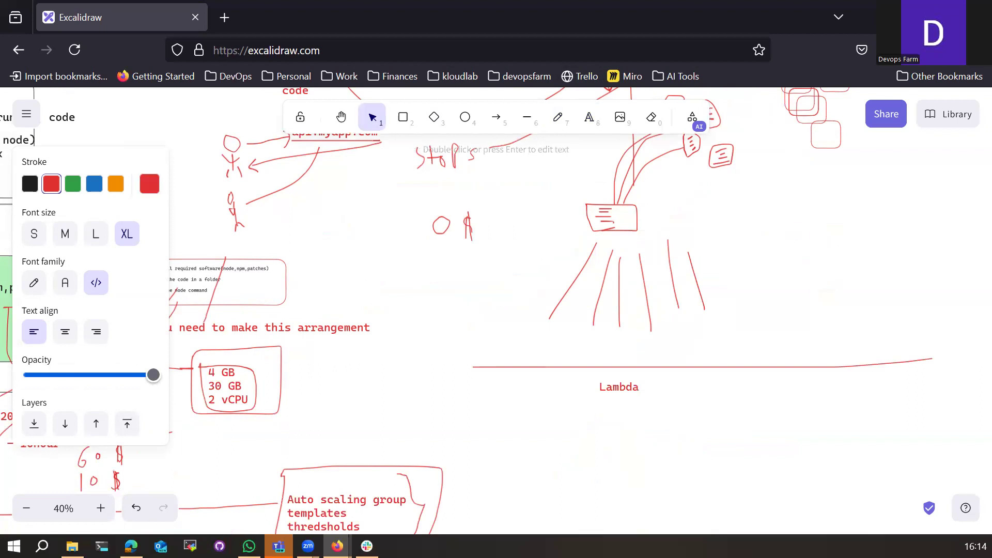
left_click(589, 118)
left_click(599, 407)
type("Appli")
key("BackSpace")
type("licaation code")
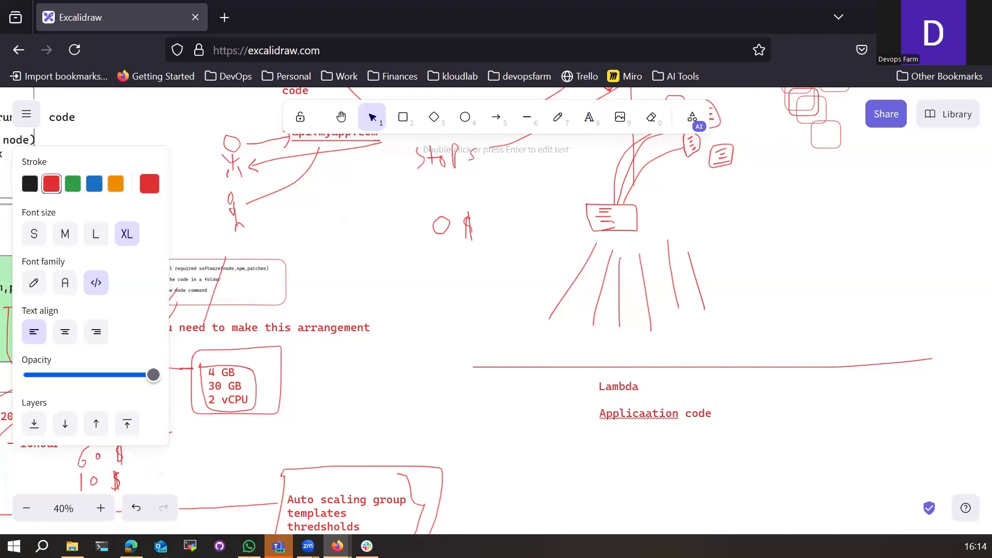
left_click(640, 429)
Step: Fix the typo so the label reads 'Application code'
left_click(627, 415)
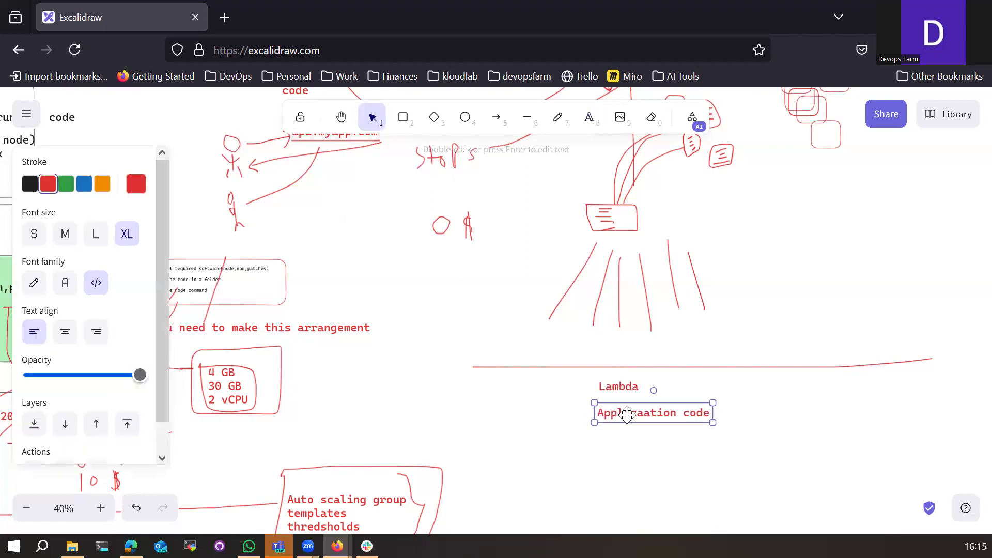
double_click(639, 416)
left_click(639, 417)
key("BackSpace")
left_click(692, 459)
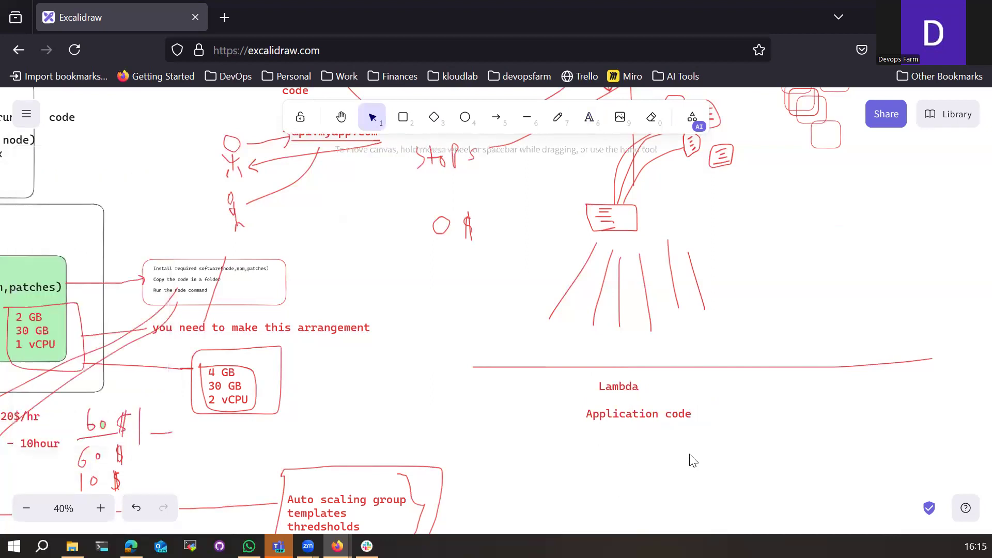
Step: Prefix the Lambda label so it reads 'AWS Lambda'
left_click(613, 387)
double_click(616, 389)
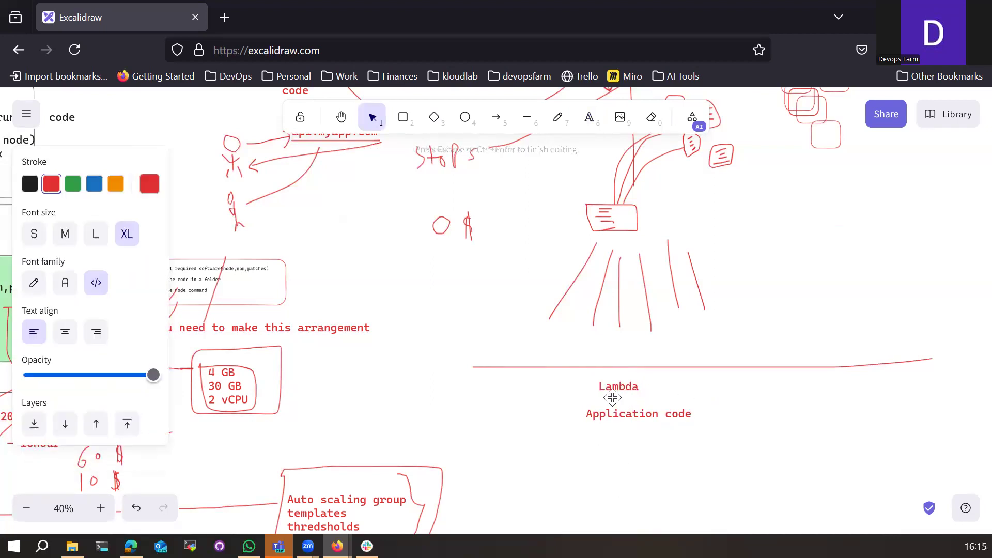
key("Home")
type("AWS")
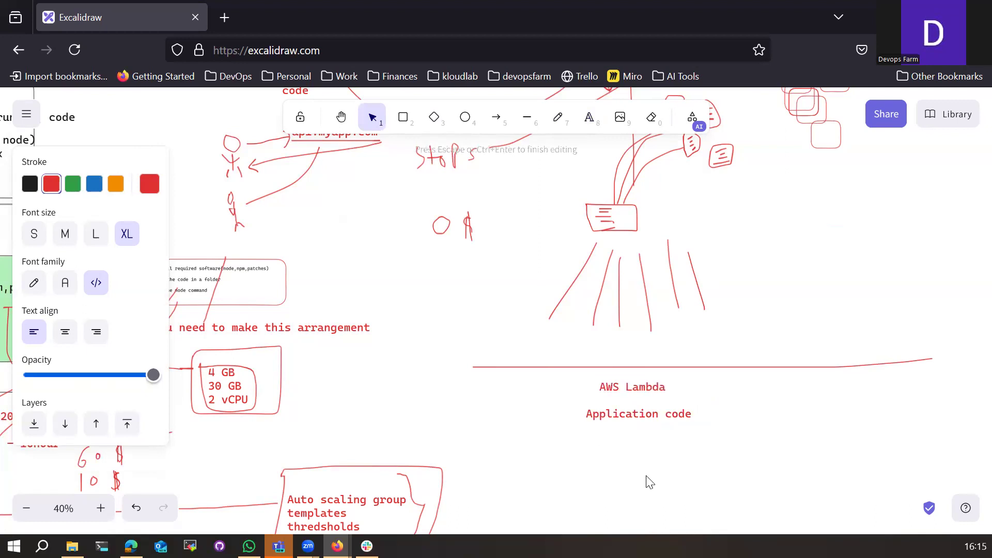
left_click(660, 443)
Step: Add a 'DynamoDB' label to the right under the line
key("t")
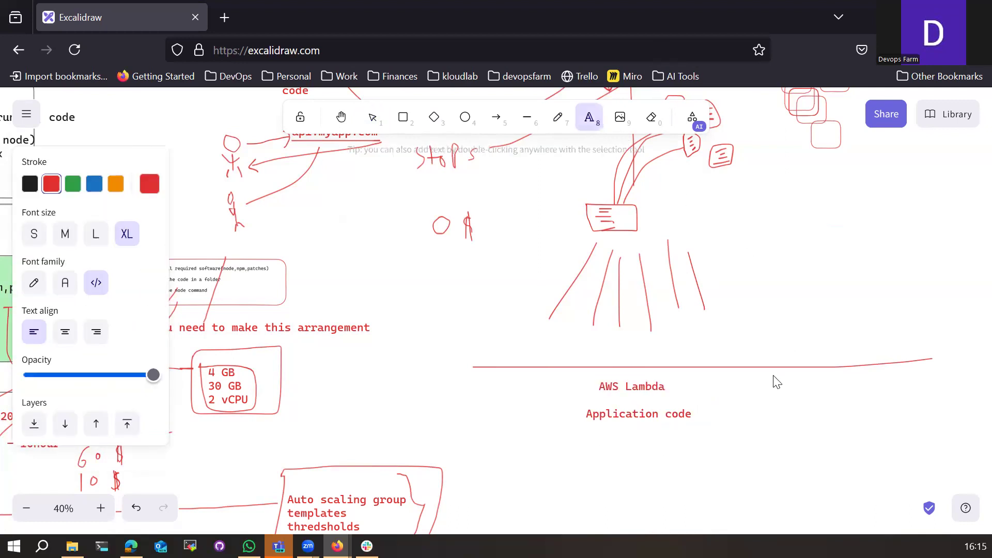
key("Escape")
type("DYnam")
key("BackSpace")
key("BackSpace")
key("BackSpace")
key("BackSpace")
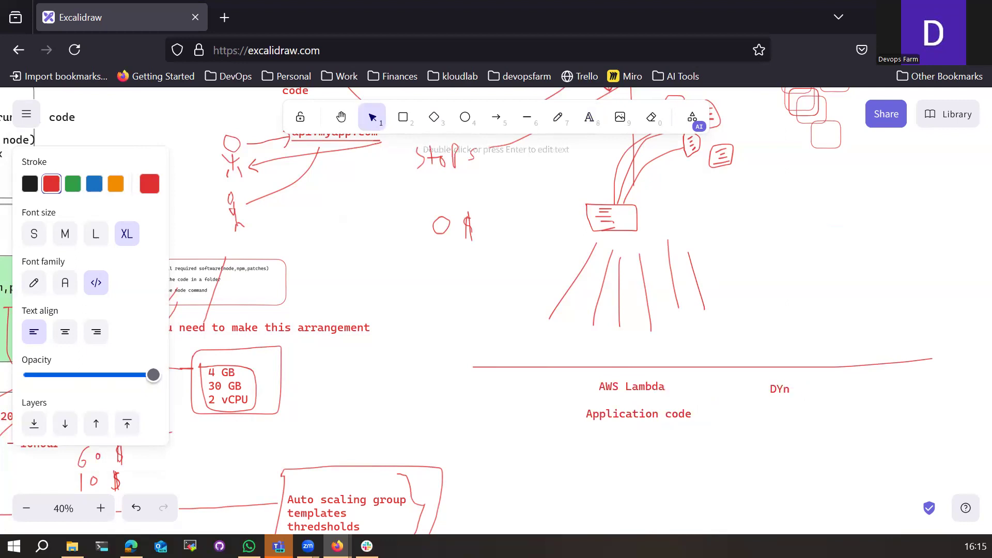
type("ynamoDB")
left_click(790, 424)
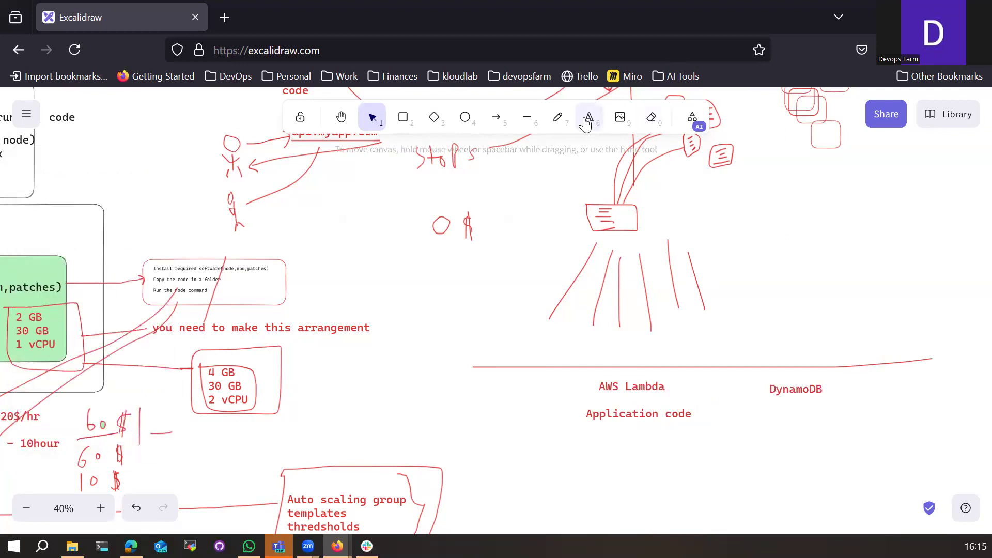
Step: Add the label 'database' below DynamoDB
left_click(558, 118)
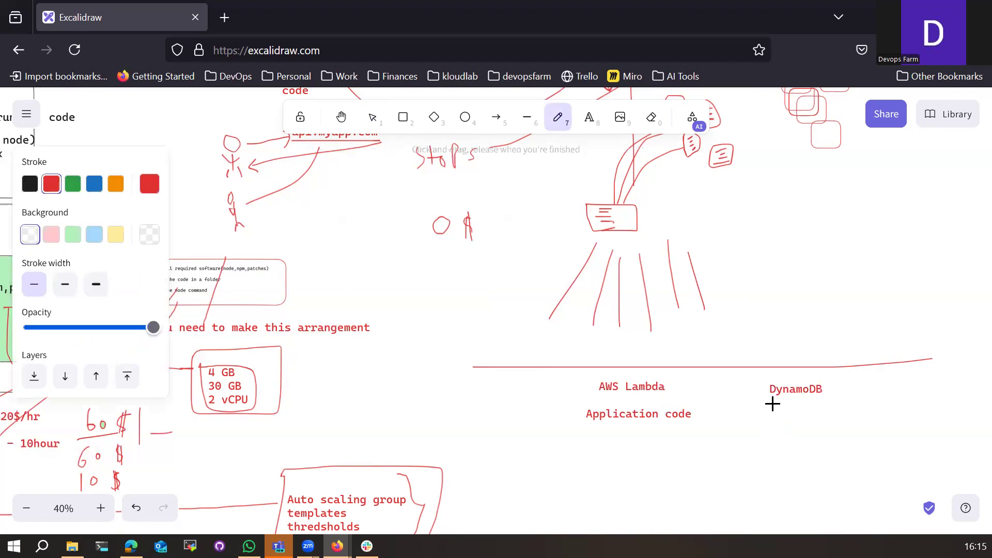
left_click(590, 117)
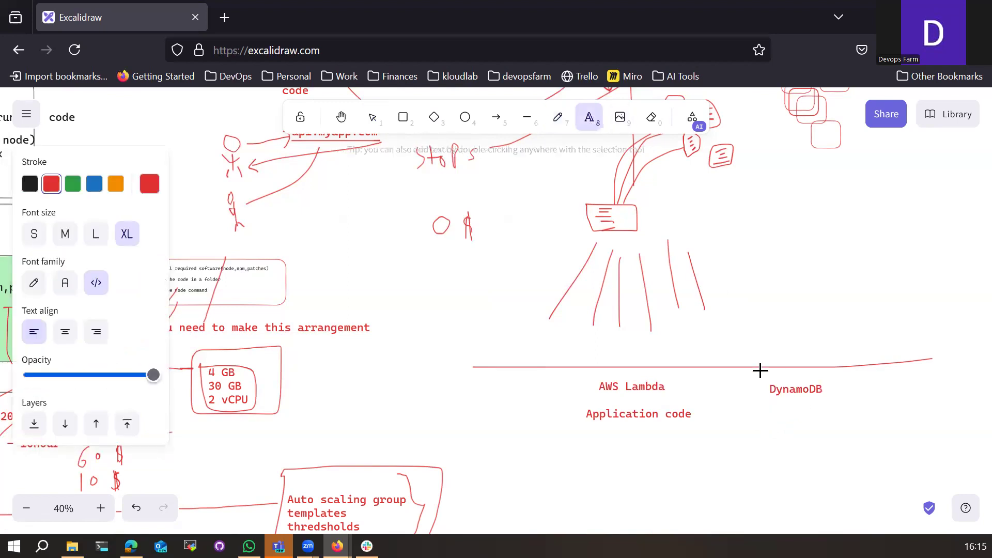
left_click(778, 411)
type("database")
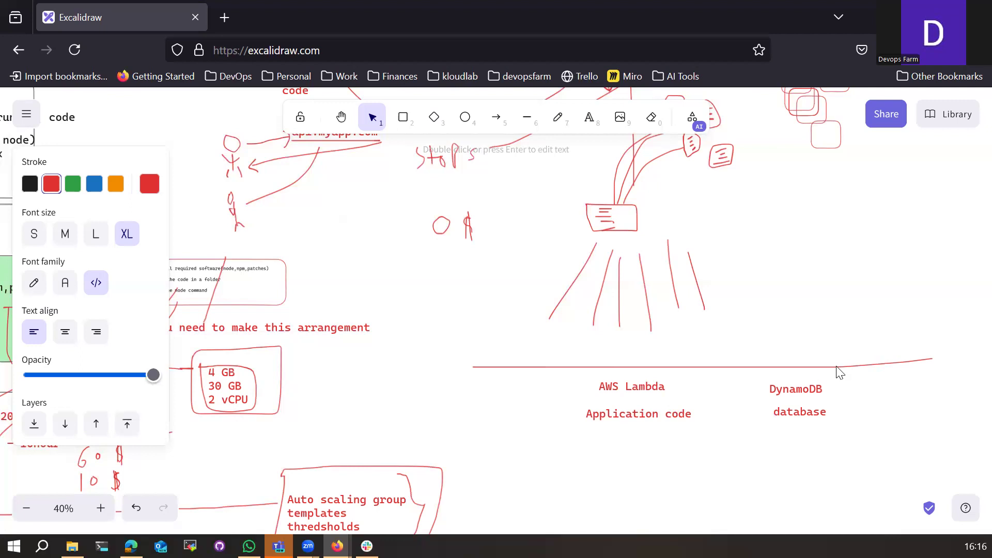
Step: Add a two-line label 'API GW' / 'Proxy service' left of AWS Lambda
left_click(590, 117)
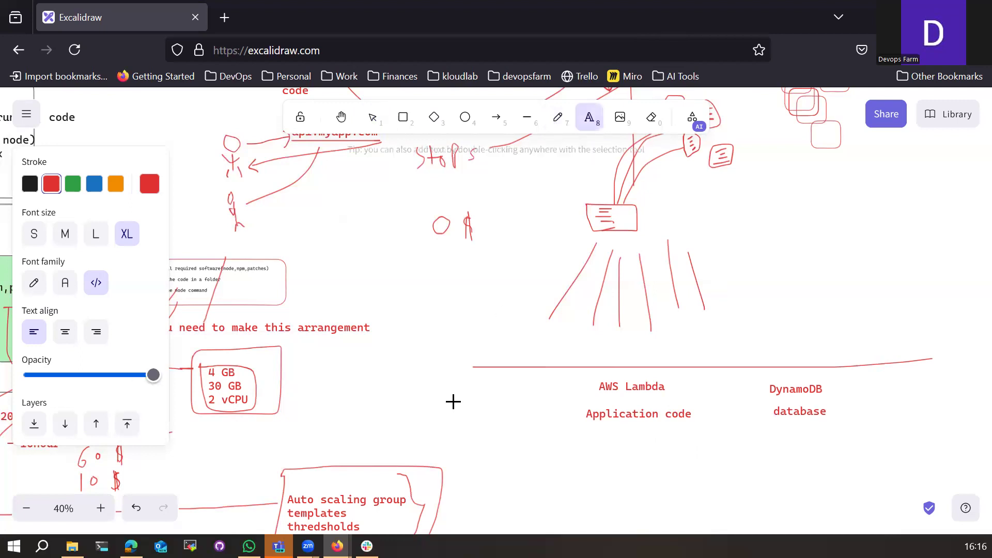
left_click(546, 401)
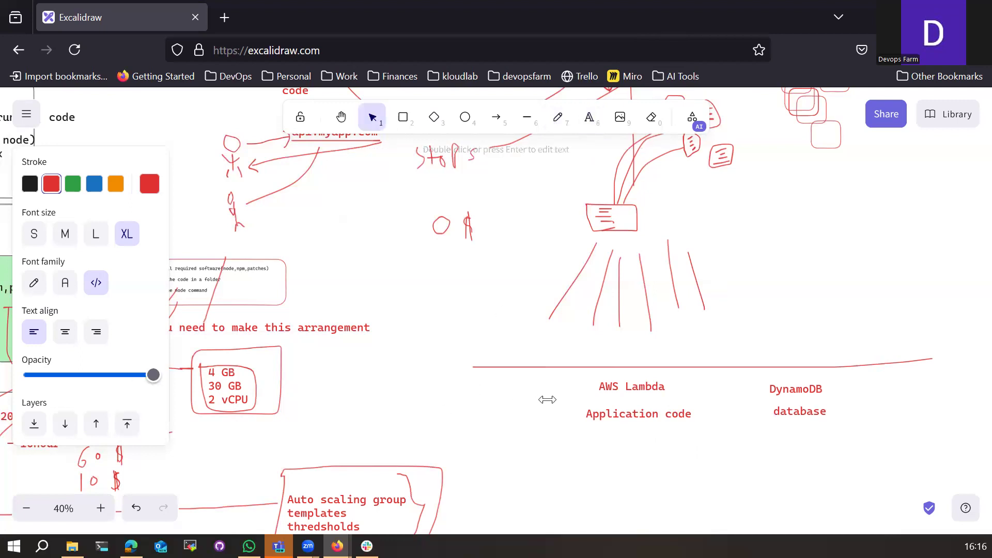
type("API GW")
key("Return")
type("Proxy")
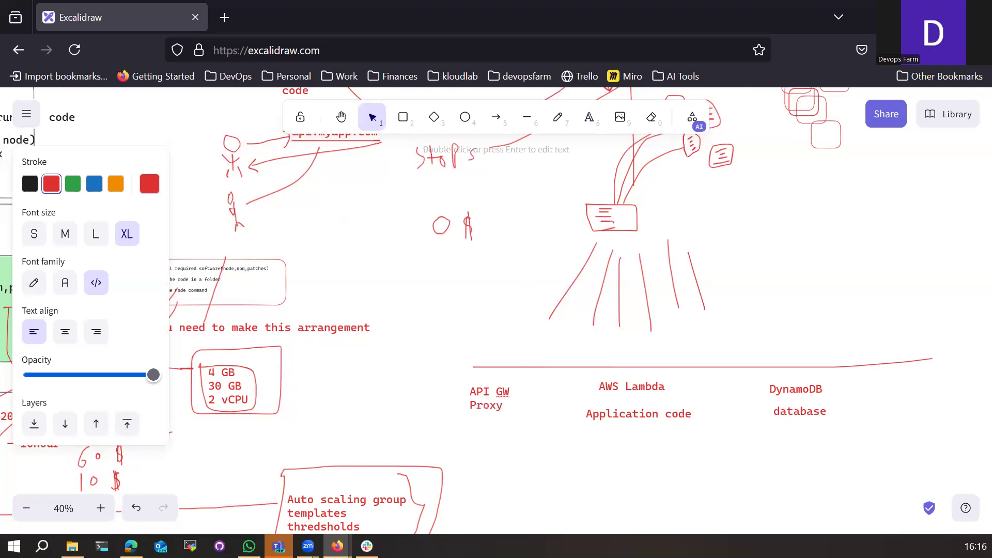
type(" service")
key("Return")
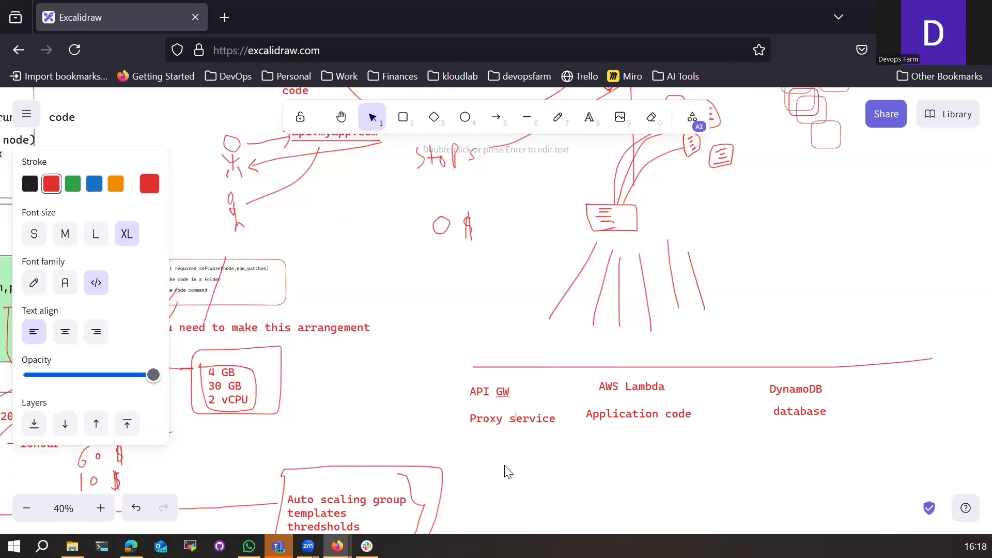
Step: Deselect the label and zoom out and back in to view the whole serverless sketch
left_click(554, 461)
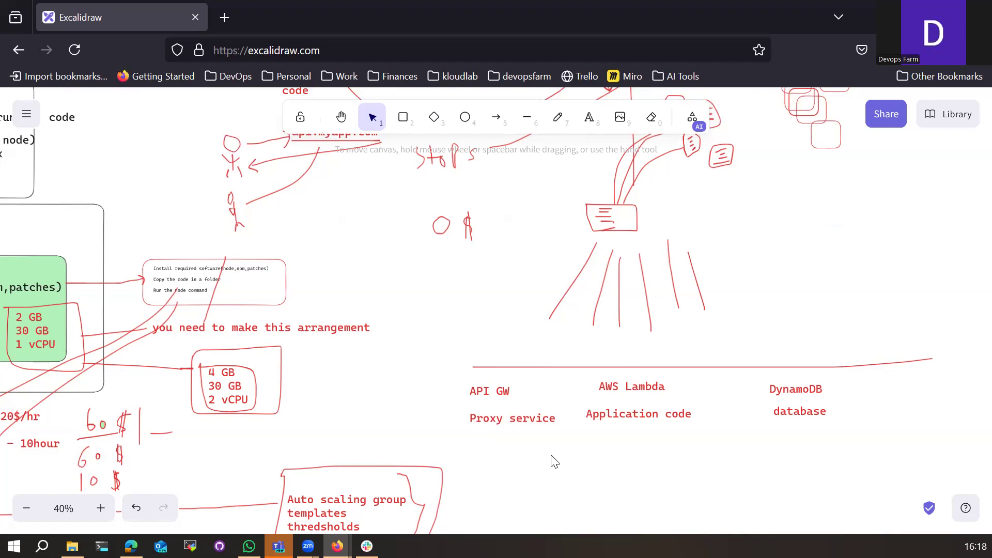
scroll(557, 460, "down", 5)
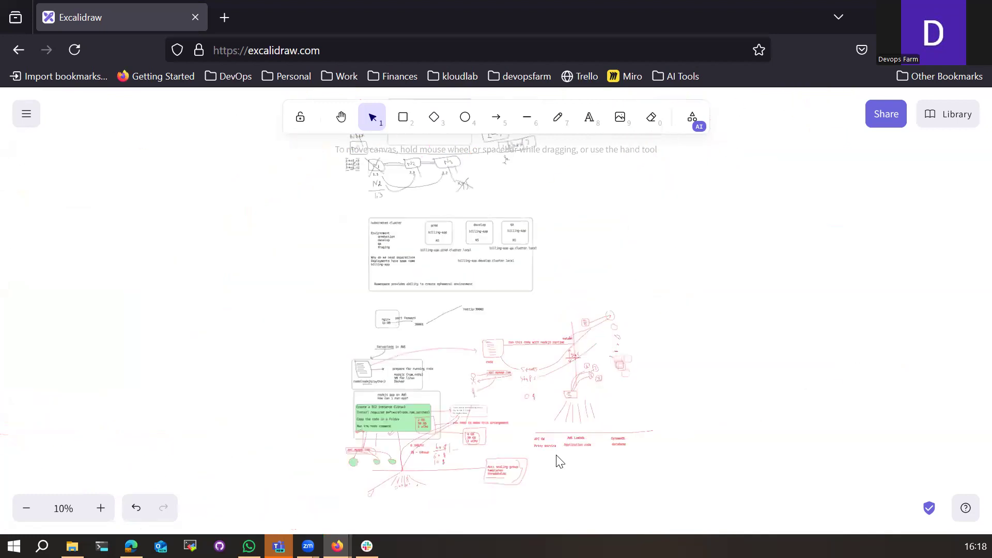
scroll(560, 460, "up", 2)
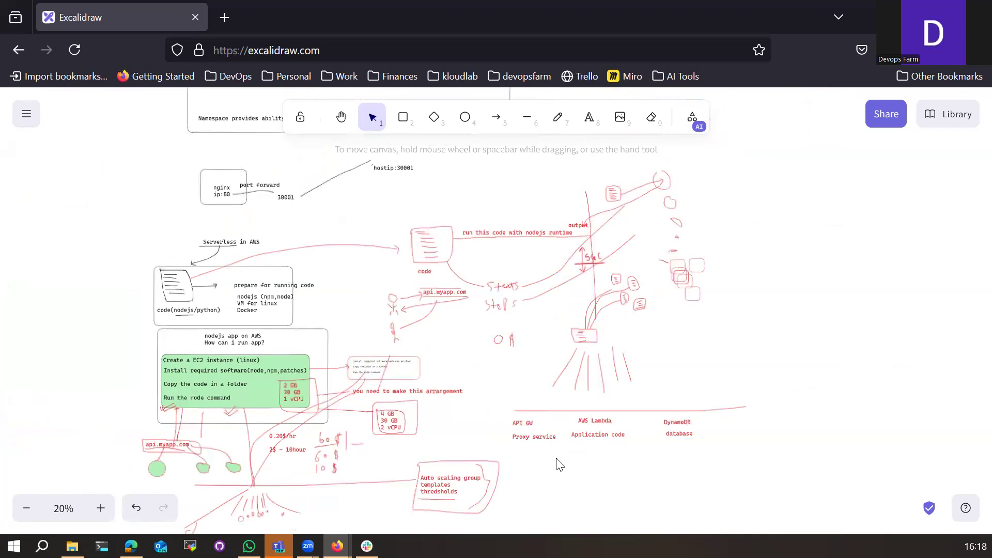
scroll(560, 463, "down", 2)
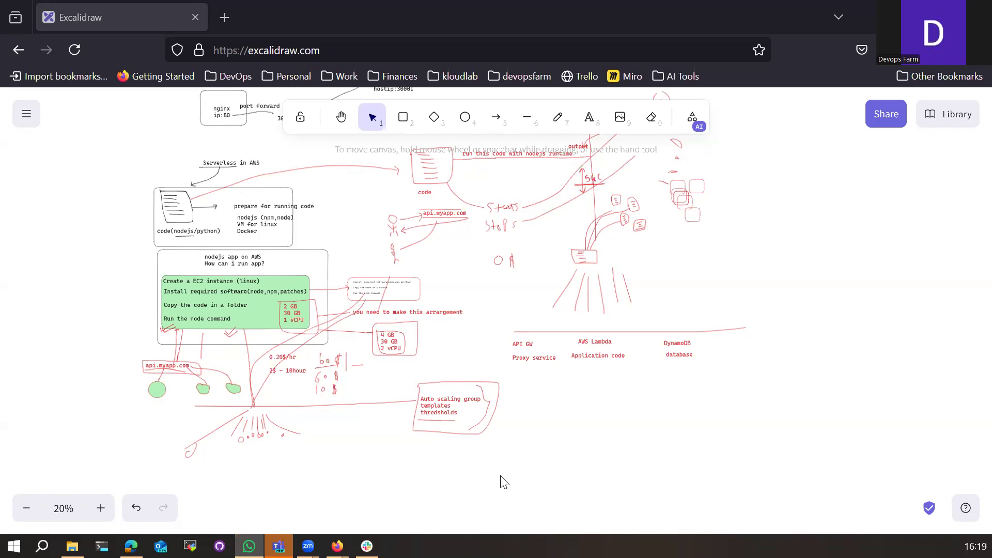
Step: Load aws.amazon.com in a new tab and go to the console sign-in page
left_click(225, 16)
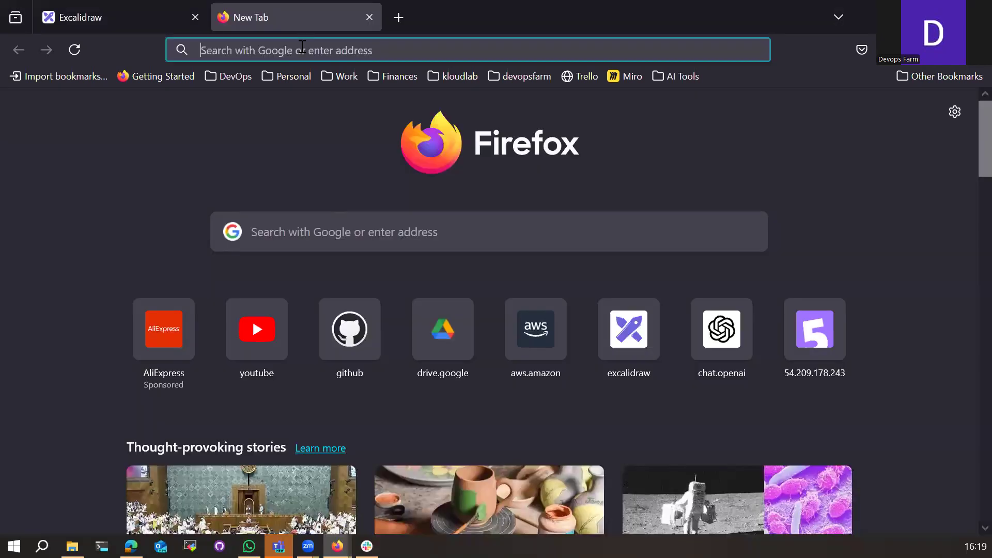
type("aws")
key("Right")
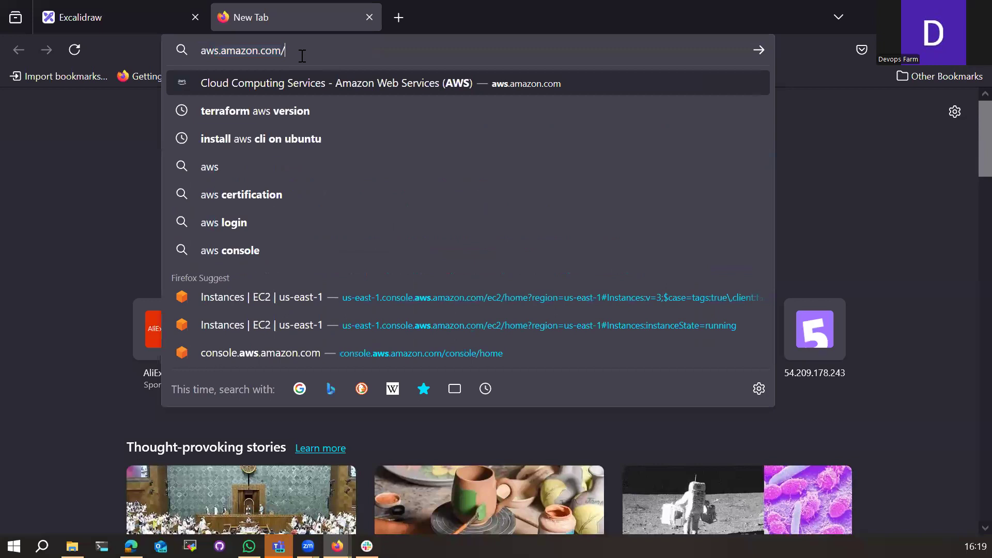
key("Return")
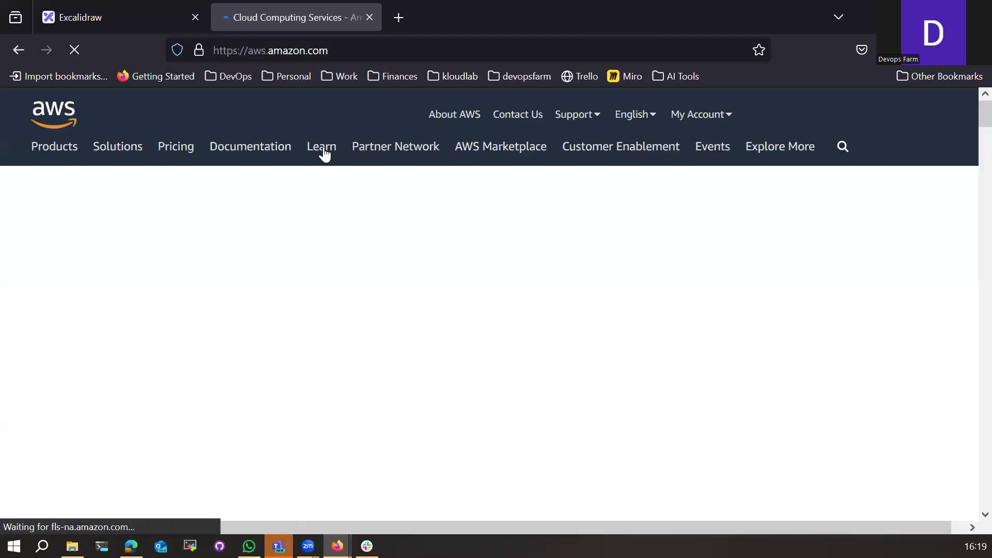
left_click(641, 120)
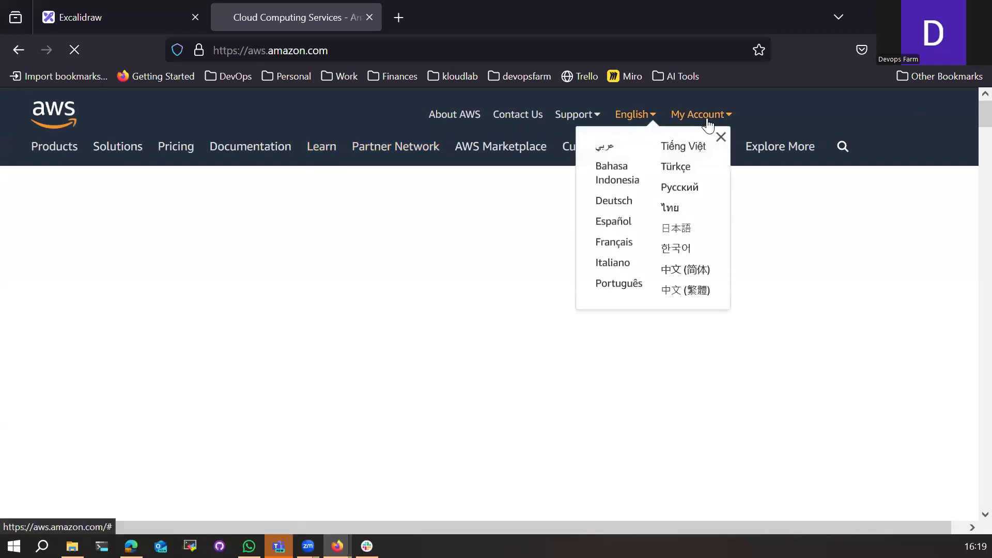
left_click(709, 126)
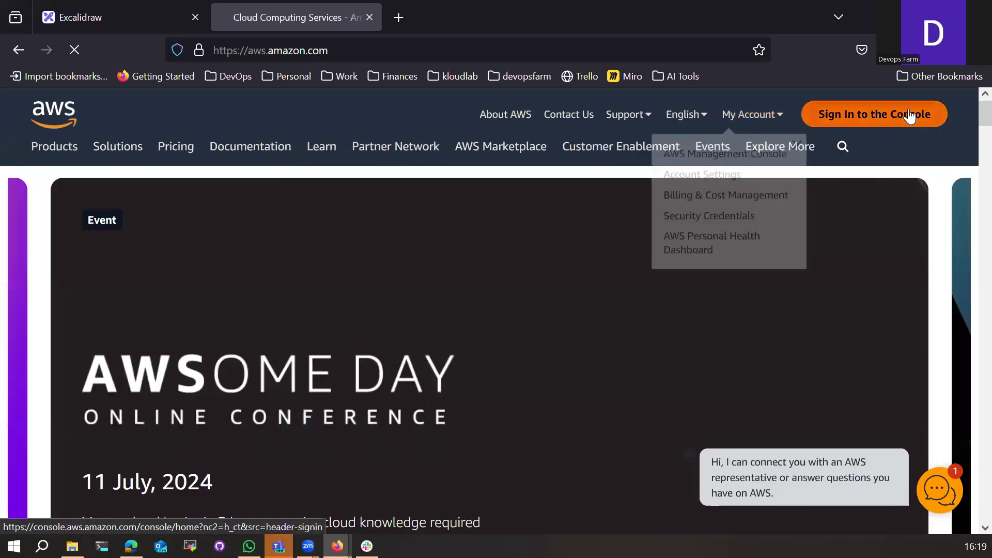
left_click(910, 114)
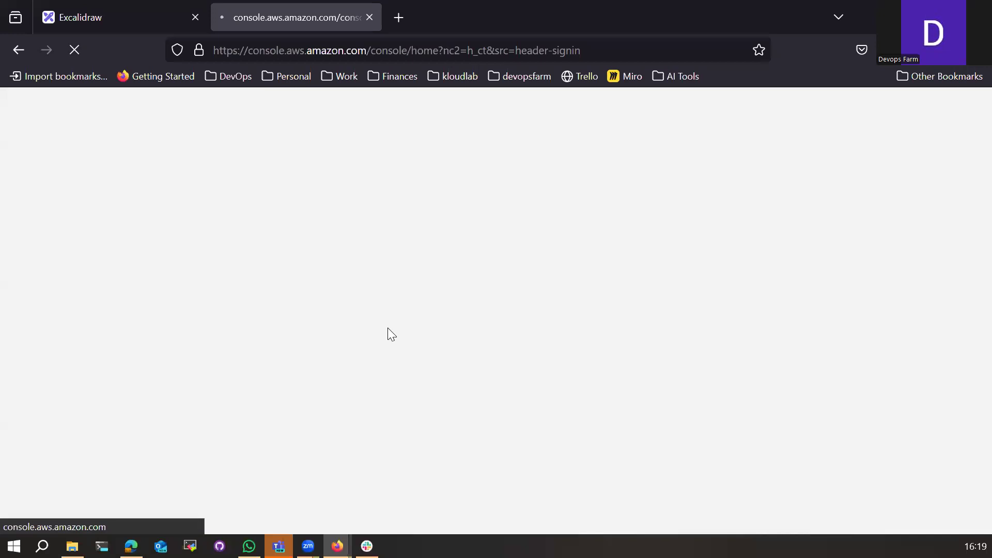
Step: Load the AWS homepage again in another new tab
left_click(396, 18)
type("aws")
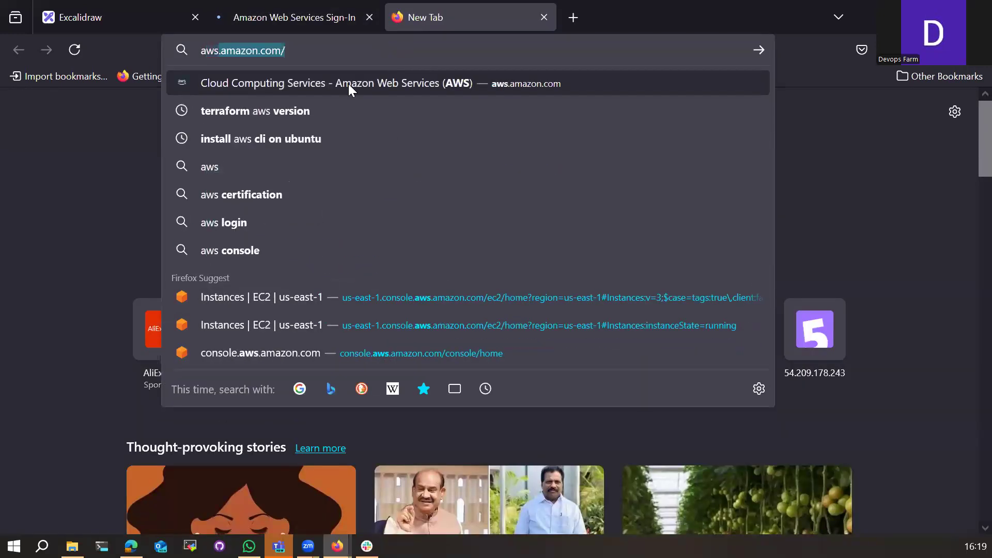
left_click(314, 84)
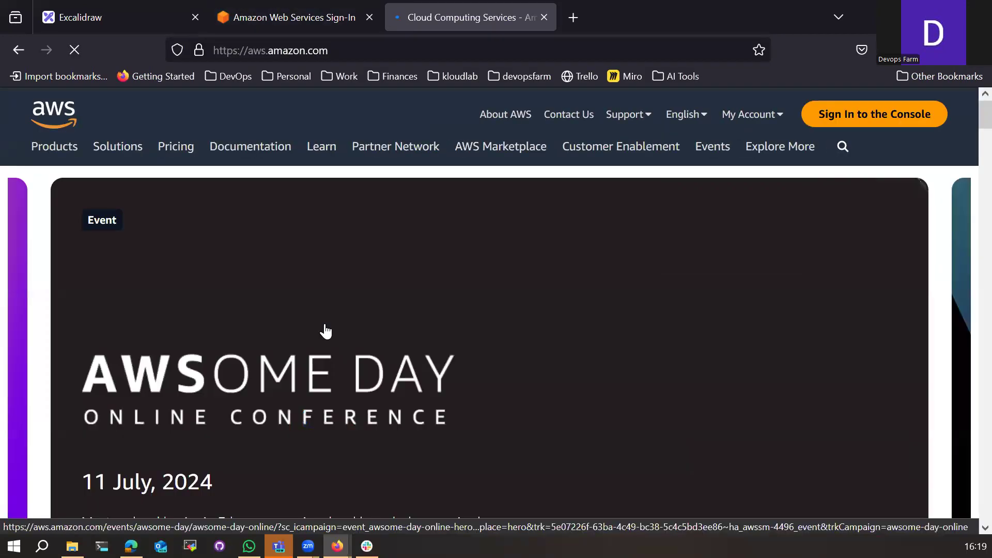
Step: Copy the Register now link from the AWSome Day banner on the AWS homepage
scroll(315, 345, "down", 2)
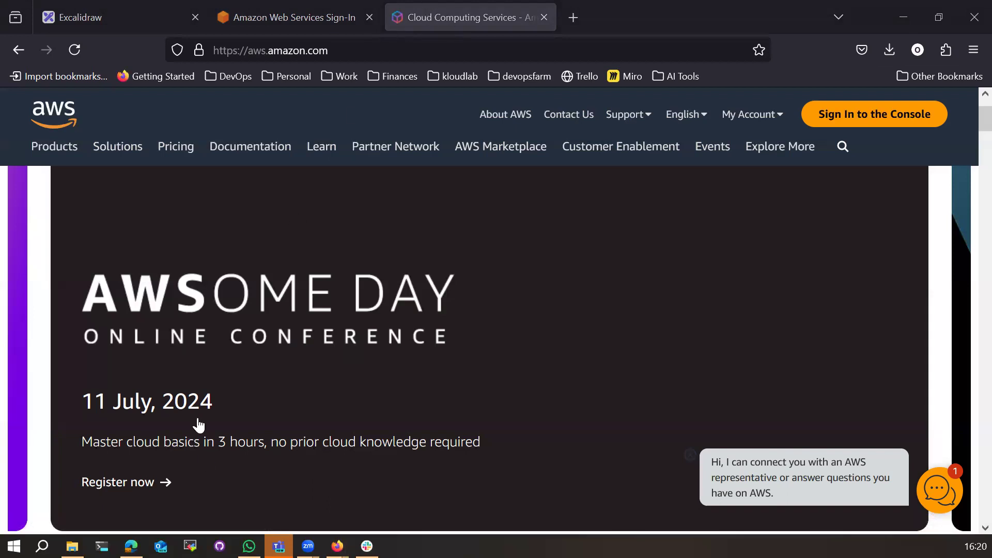
right_click(153, 486)
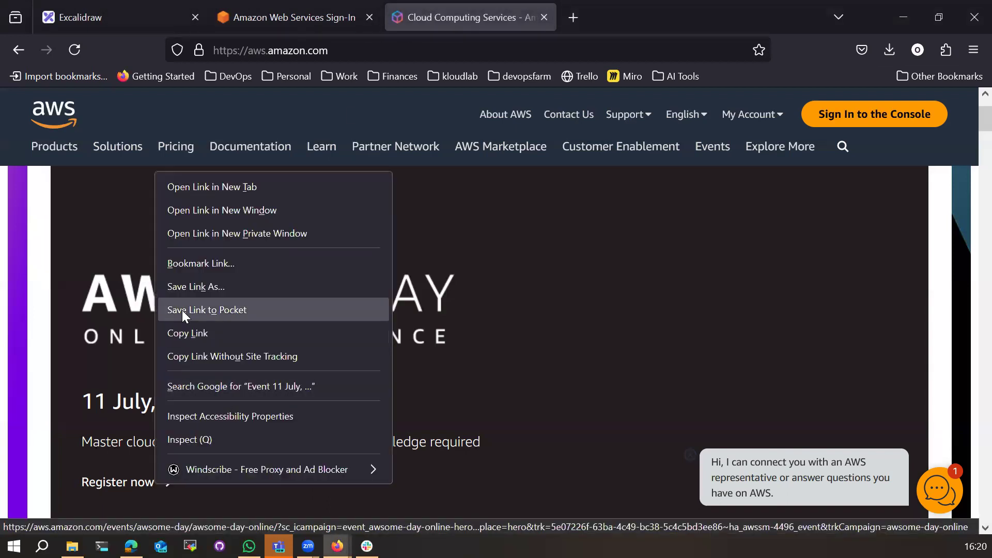
left_click(185, 333)
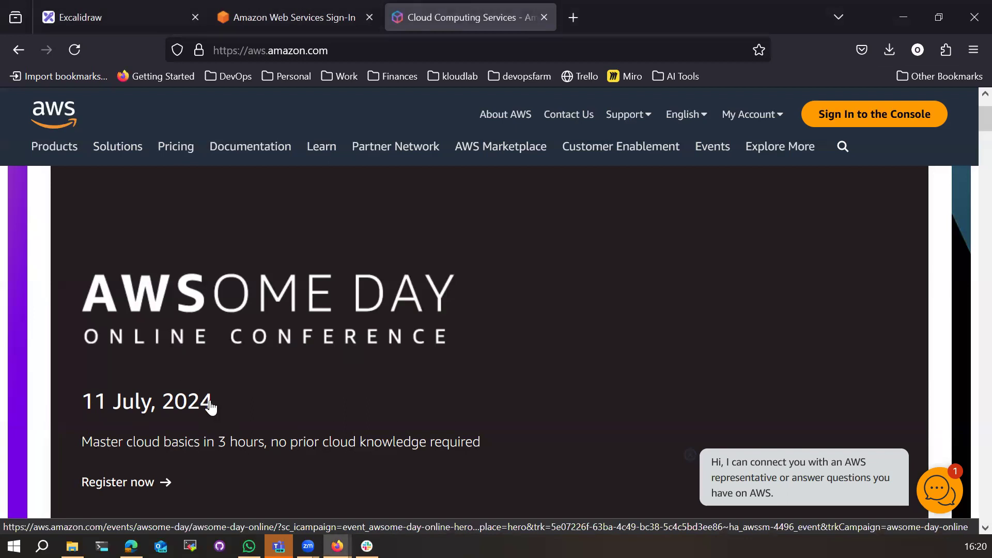
Step: On the AWS sign-in tab, open the saved Amazon login's website from Dashlane
mouse_move(286, 165)
left_click(282, 14)
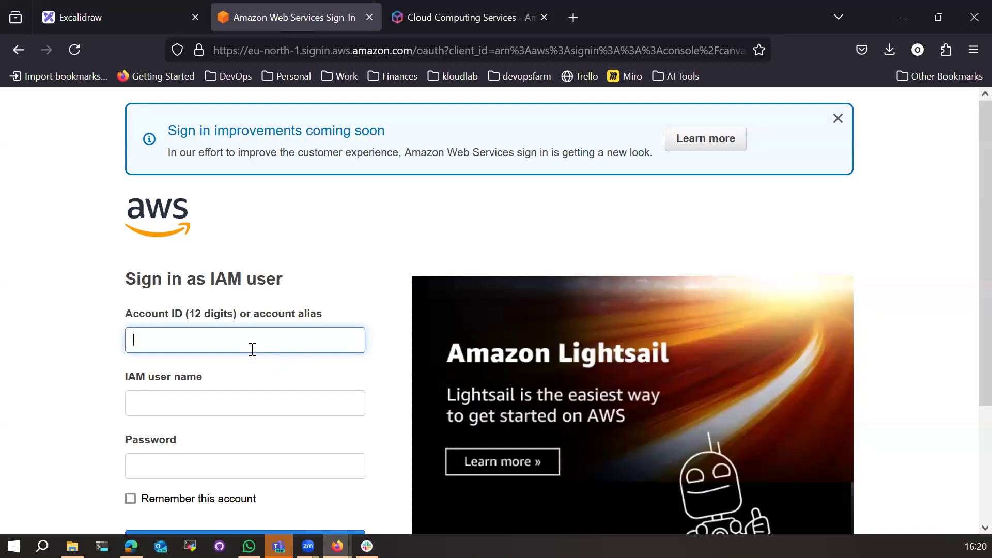
left_click(253, 350)
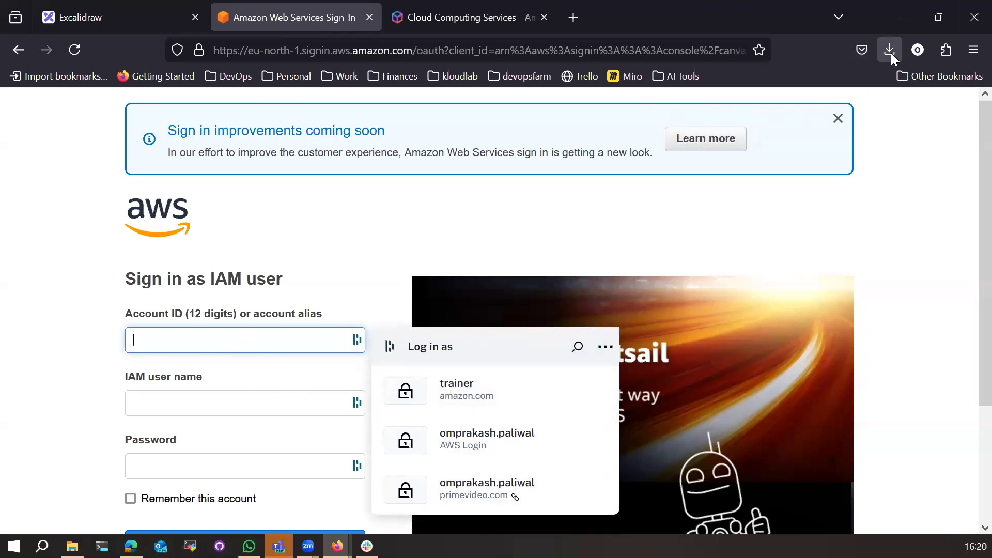
left_click(913, 51)
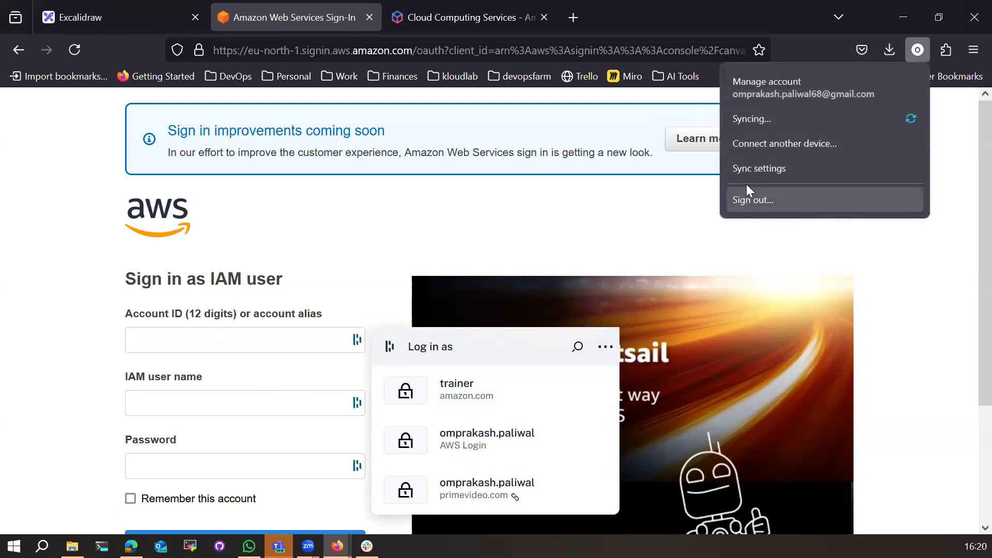
left_click(895, 52)
left_click(918, 50)
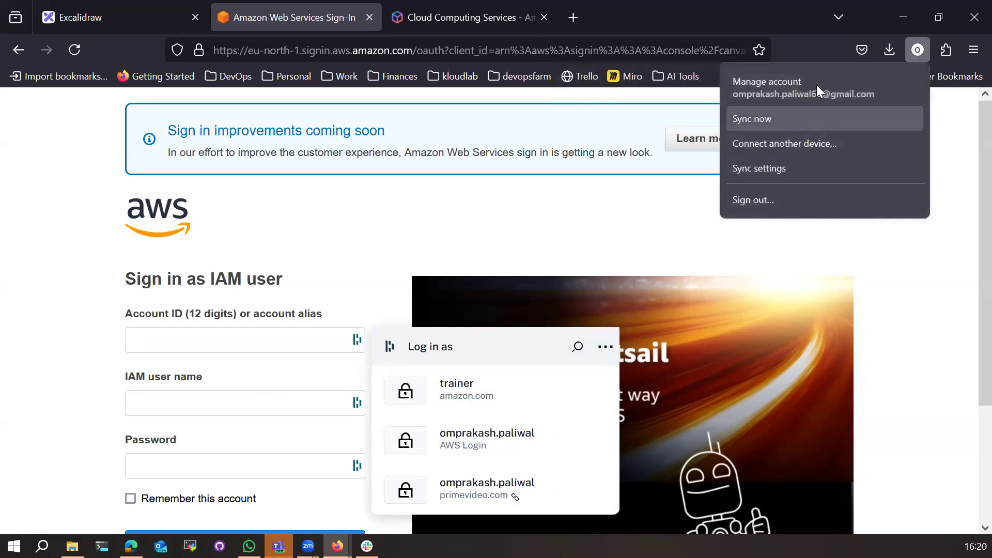
left_click(863, 50)
left_click(948, 50)
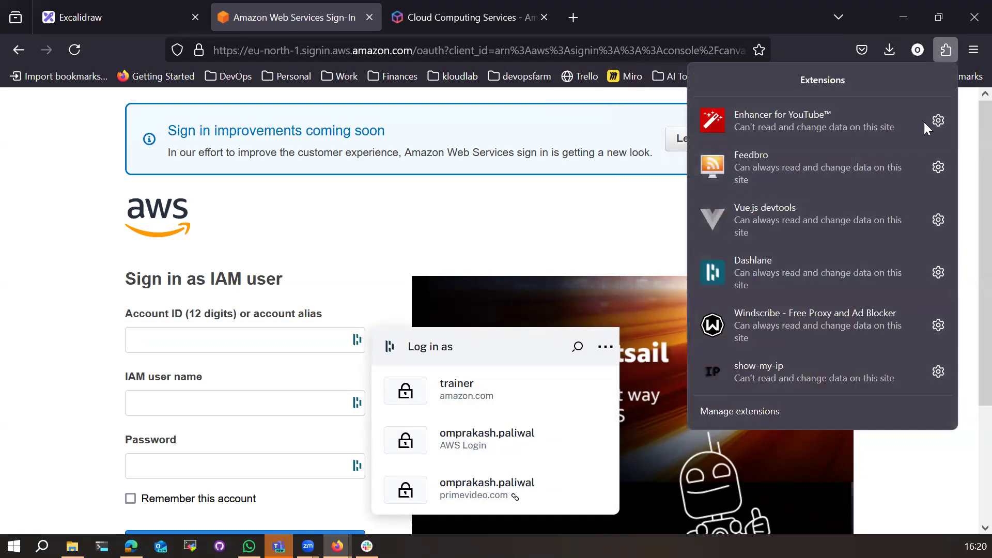
left_click(777, 270)
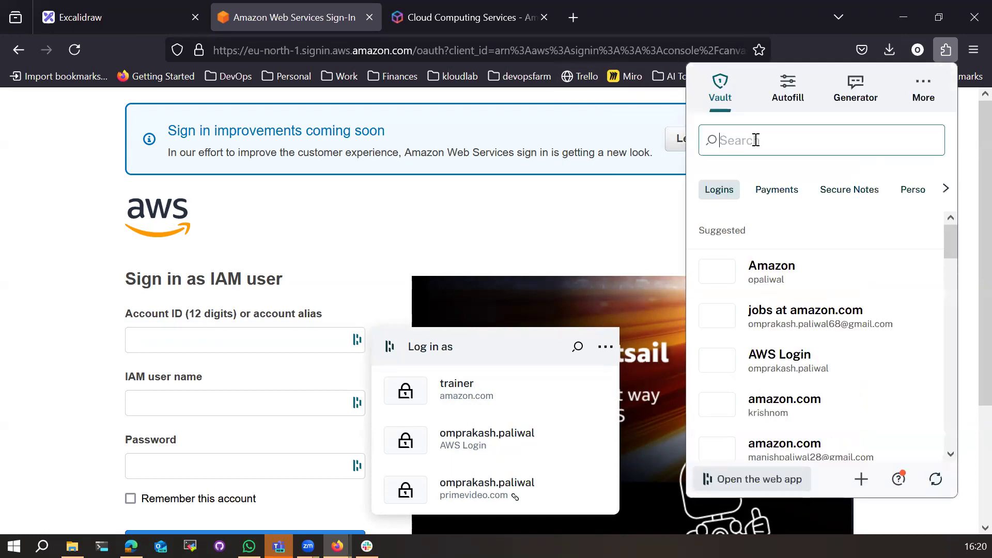
left_click(792, 285)
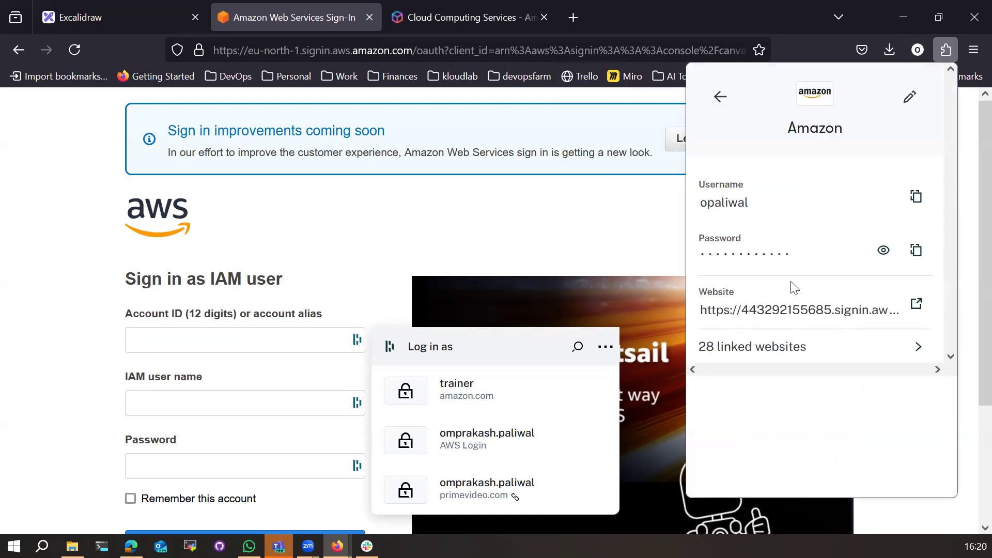
left_click(916, 304)
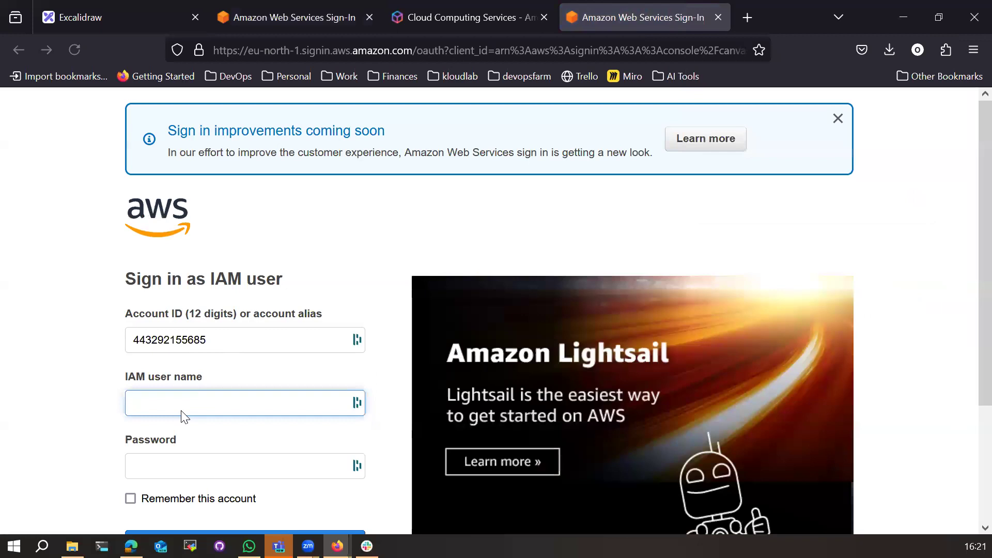
Step: Fill in the saved IAM user name and password and sign in
left_click(181, 411)
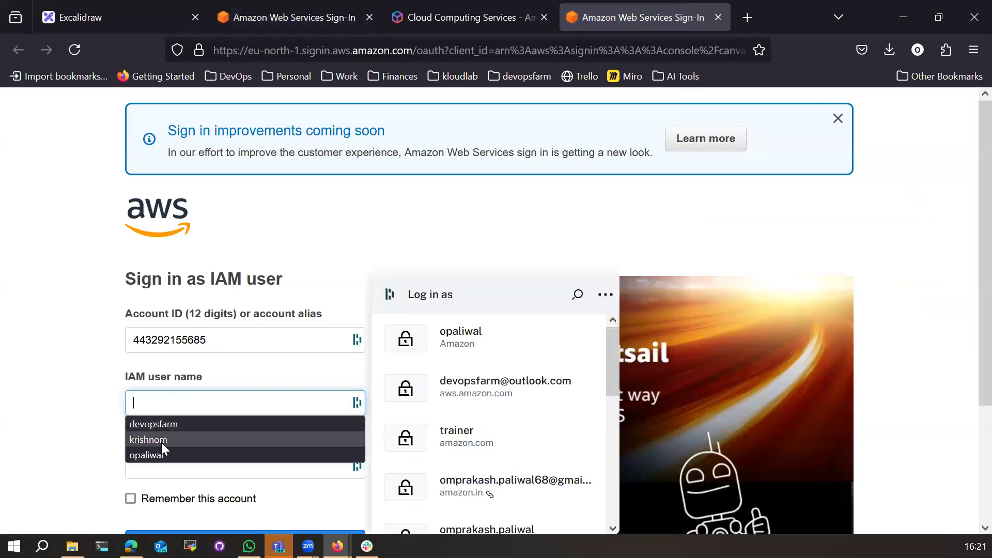
left_click(159, 455)
left_click(160, 470)
left_click(472, 347)
scroll(146, 452, "down", 3)
left_click(186, 395)
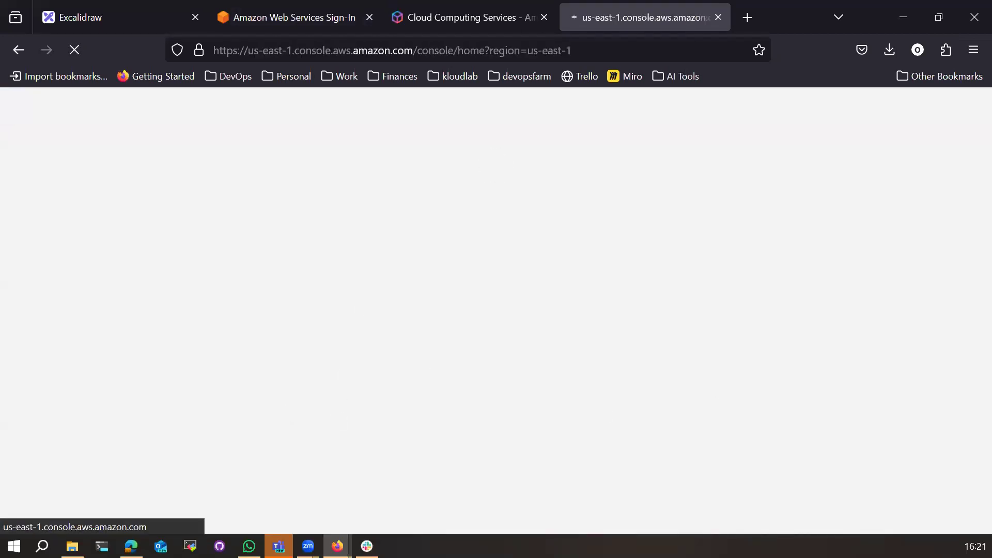
Step: Copy the Register now link address from the AWS homepage tab
left_click(540, 17)
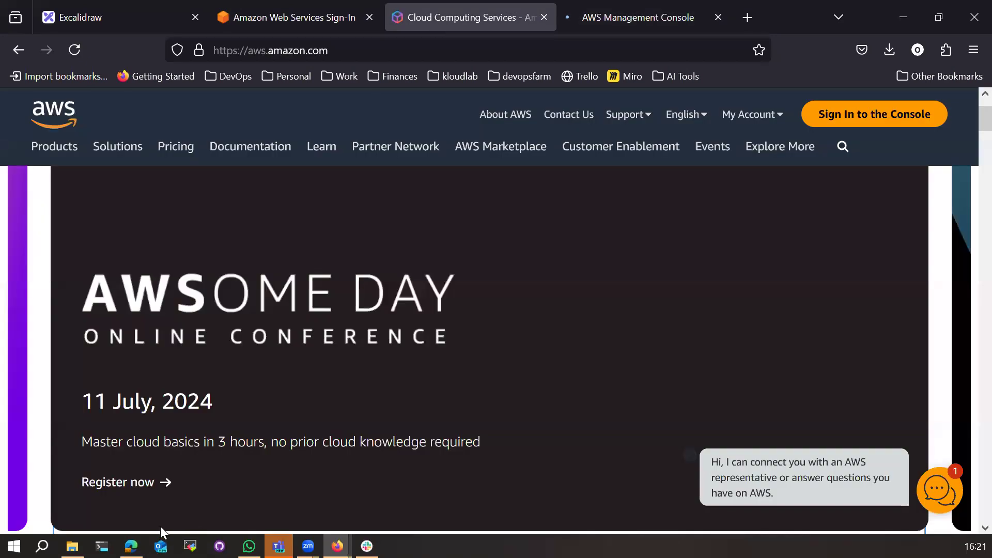
right_click(132, 486)
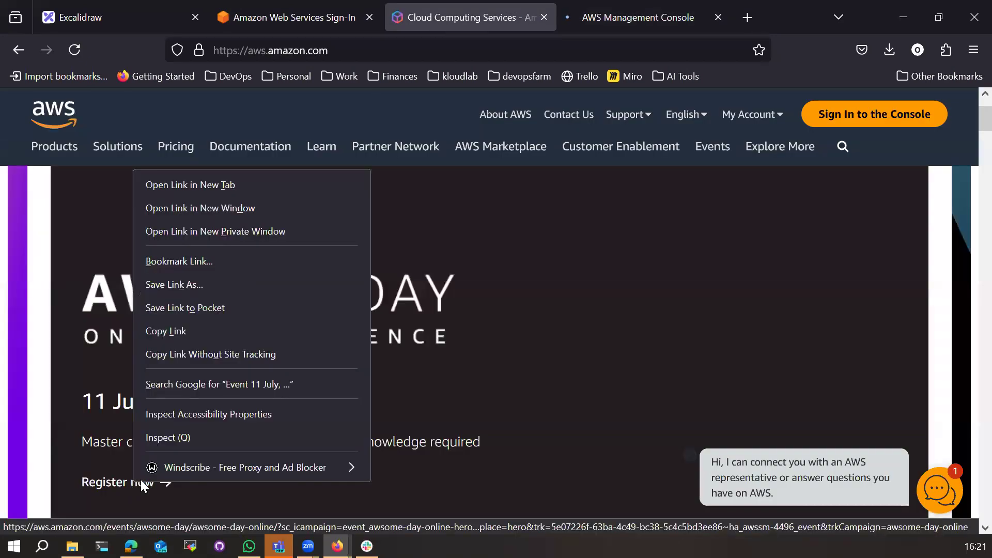
left_click(176, 331)
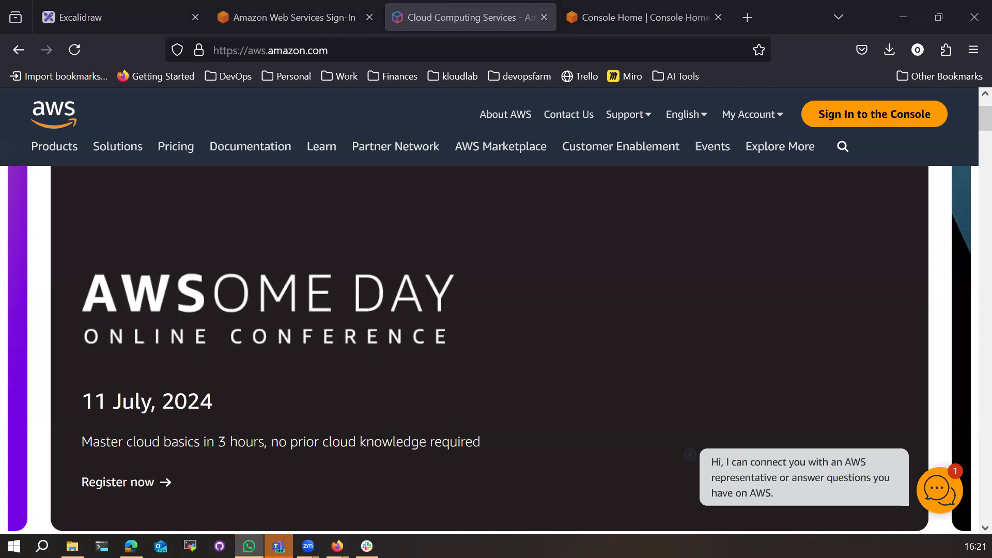
Step: Search Console Home for 'lambda' and open the Lambda service
left_click(641, 16)
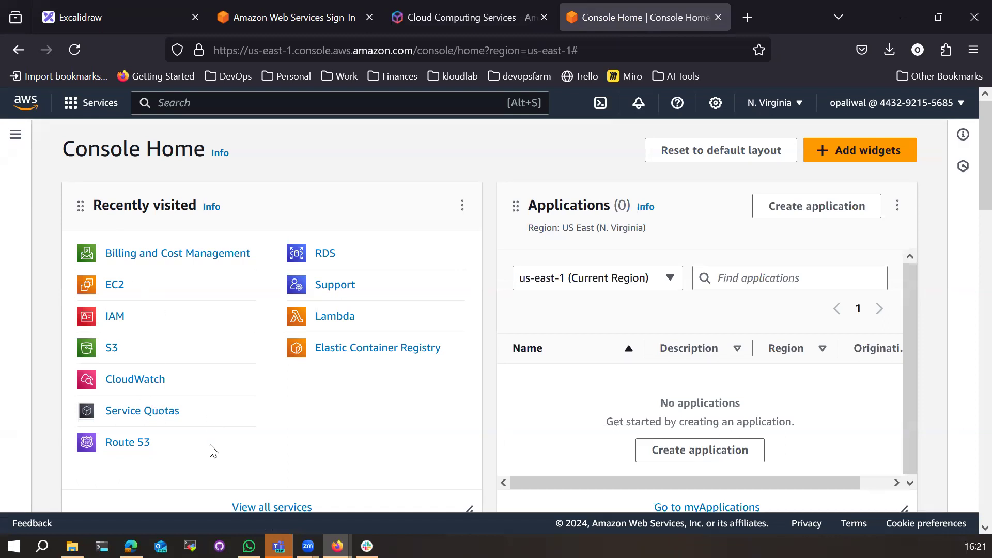
left_click(262, 104)
type("lambda")
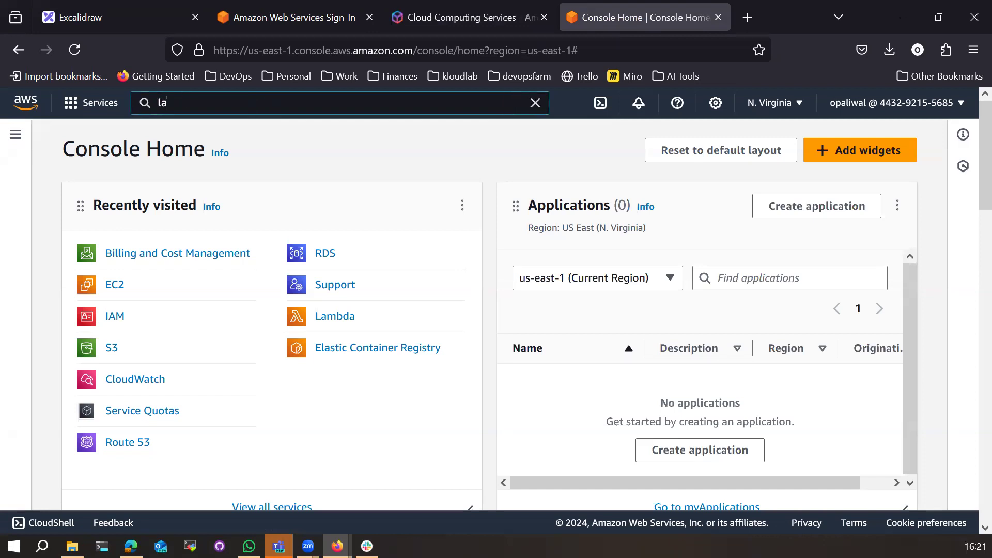
left_click(394, 224)
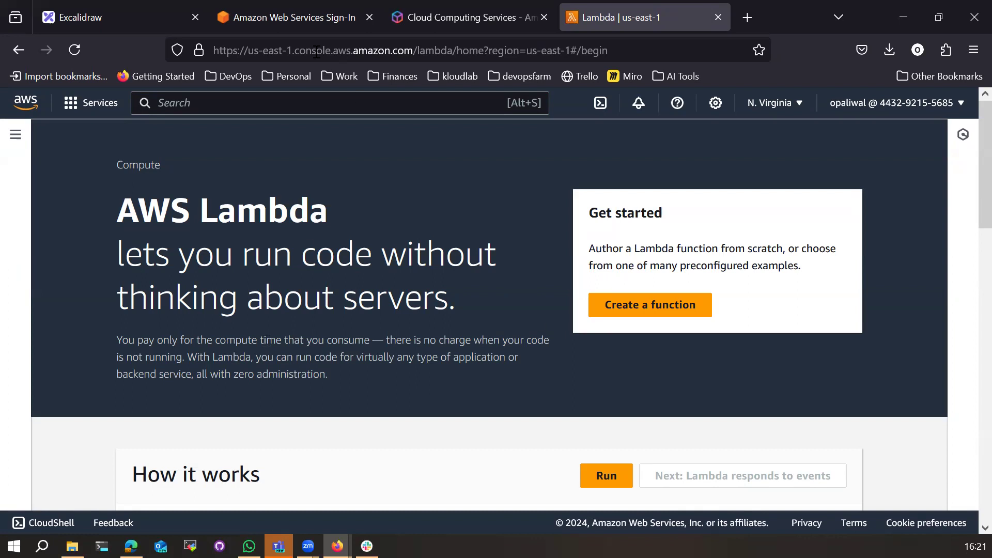
Step: In Excalidraw, make the AWS label black with large font size
left_click(138, 20)
scroll(627, 424, "down", 10)
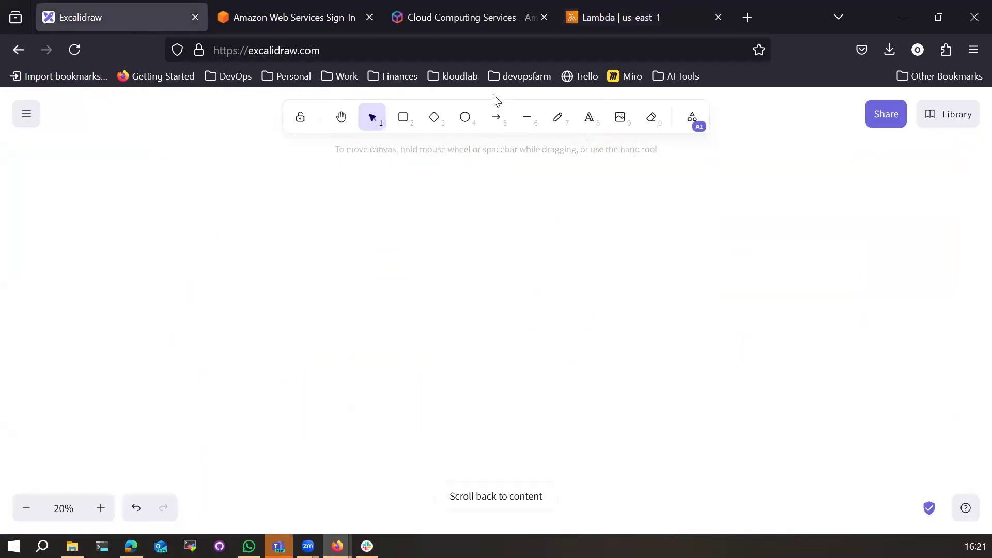
left_click(557, 117)
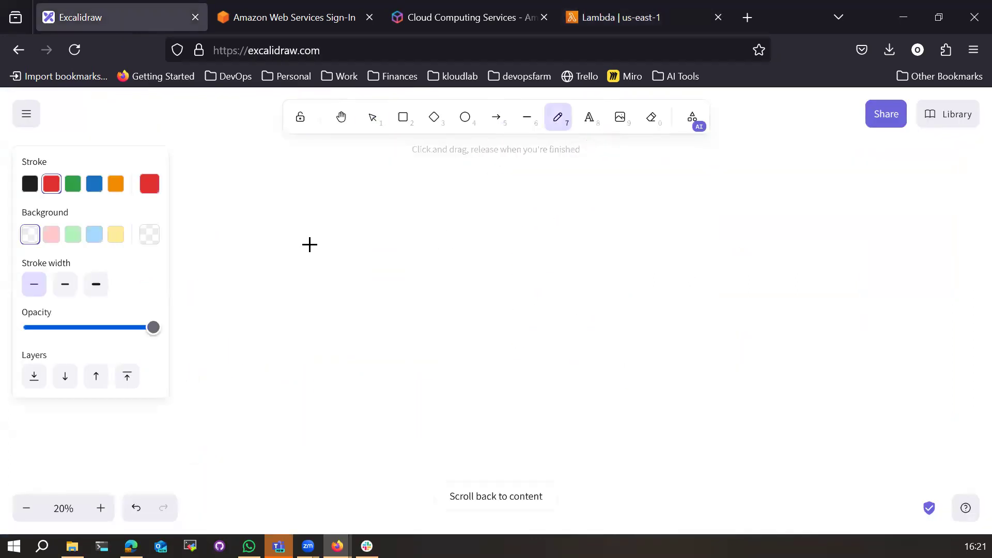
left_click(590, 118)
left_click(372, 216)
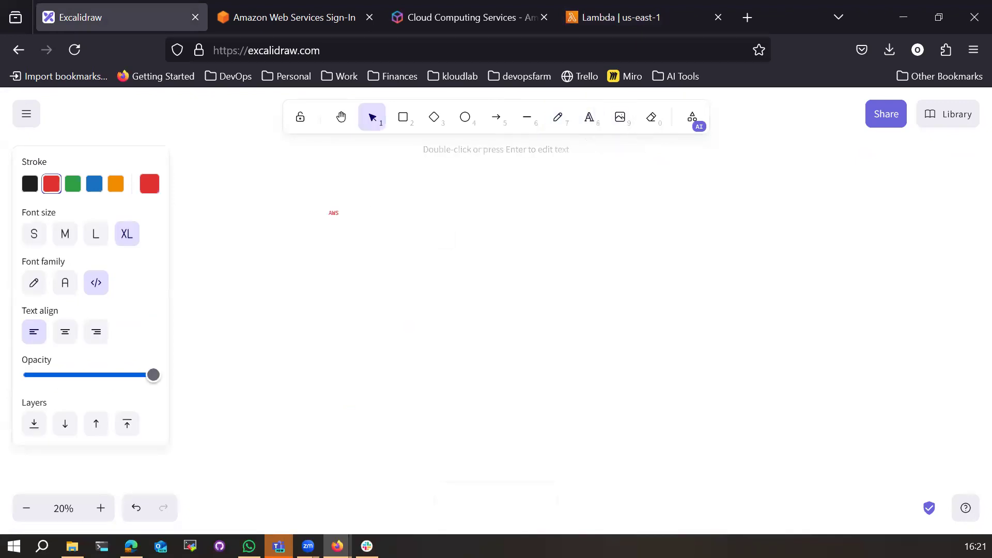
left_click(29, 183)
left_click(65, 235)
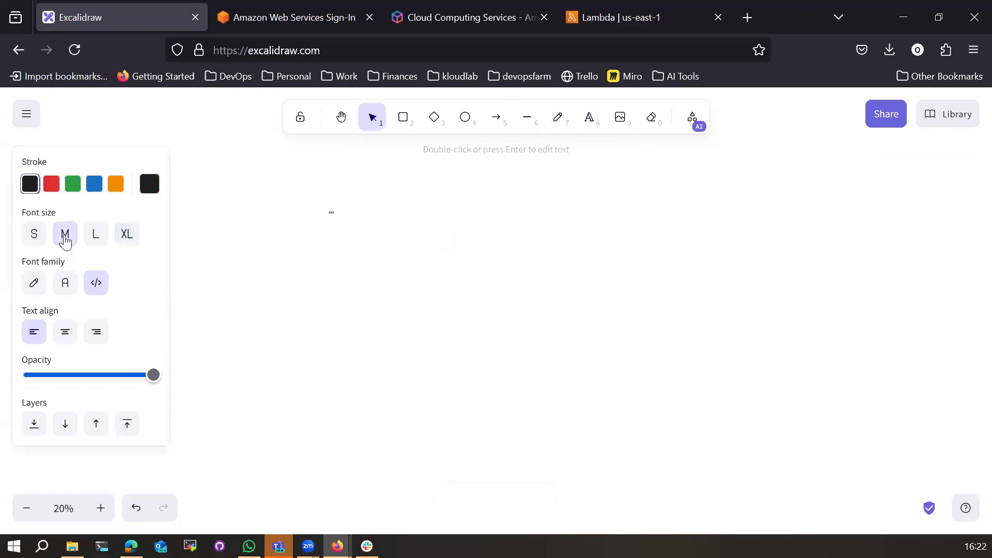
left_click(36, 237)
left_click(96, 238)
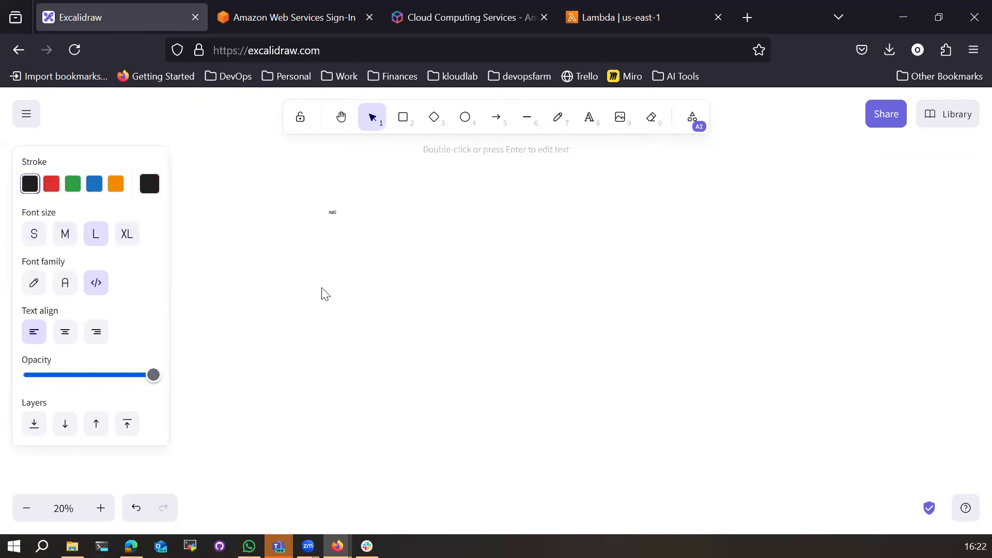
left_click(356, 238)
Step: Extend the label to 'AWS Lambda' and add the 'Function – your application code' line
scroll(356, 241, "up", 3)
scroll(356, 241, "up", 1)
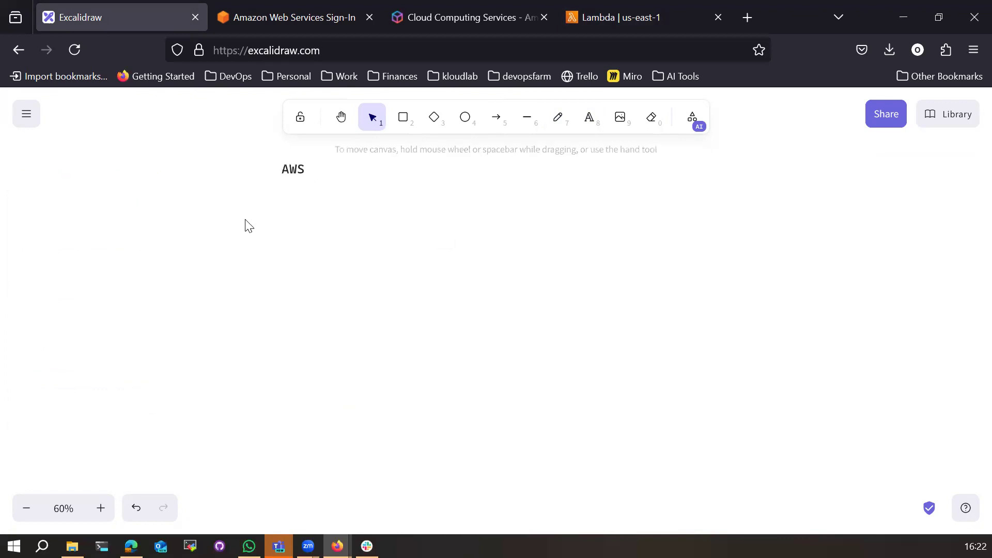
left_click(340, 121)
left_click_drag(251, 217, 308, 364)
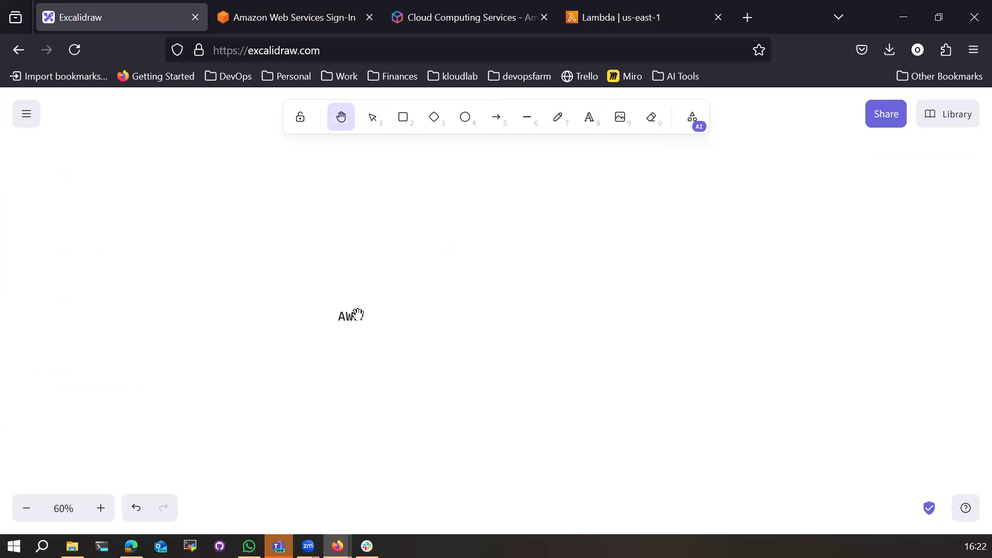
left_click(563, 128)
left_click(592, 127)
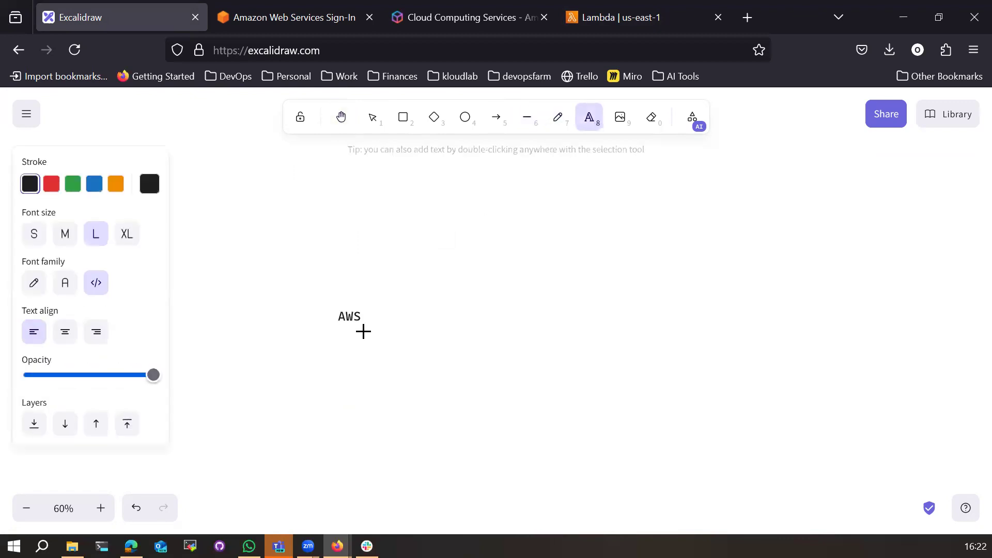
left_click(368, 317)
key("Home")
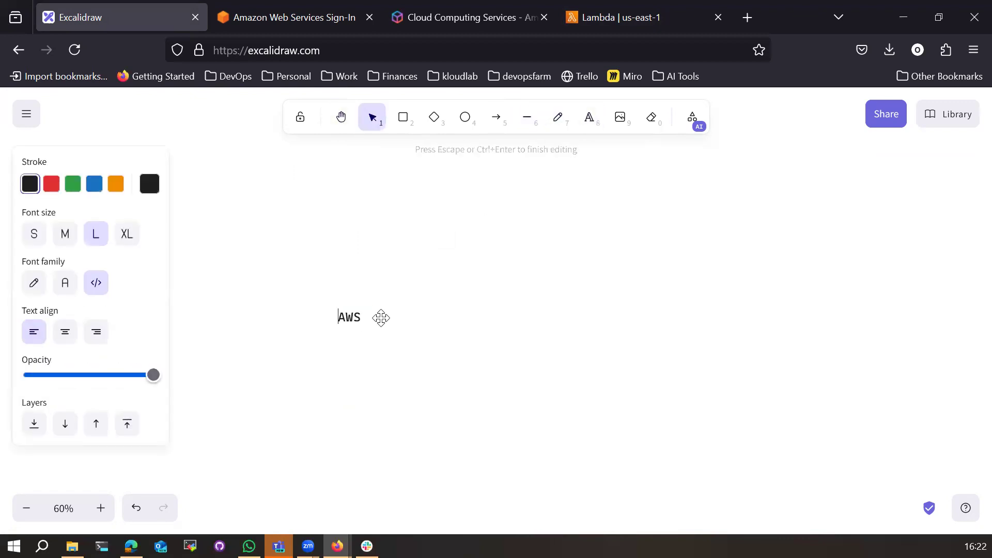
type("Lambda")
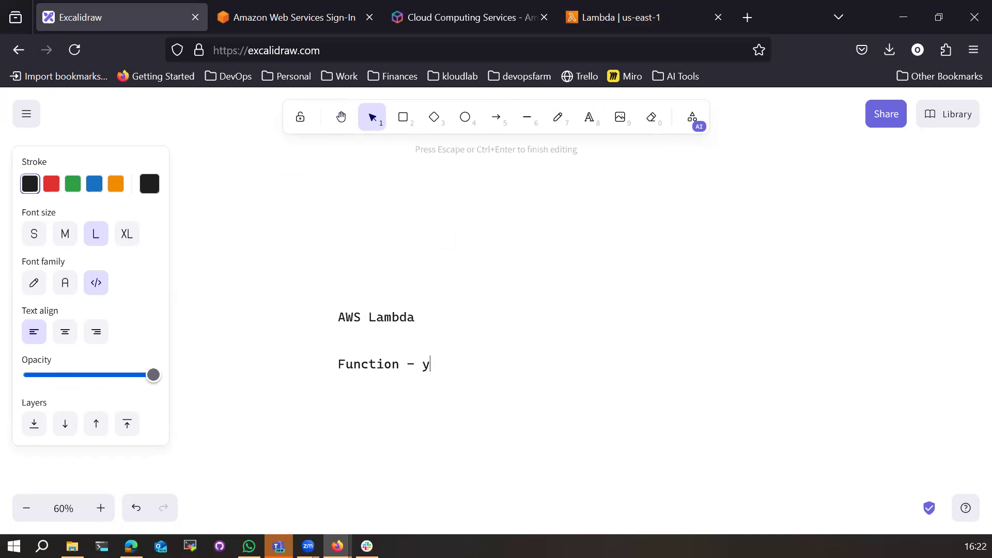
type("pplocation code")
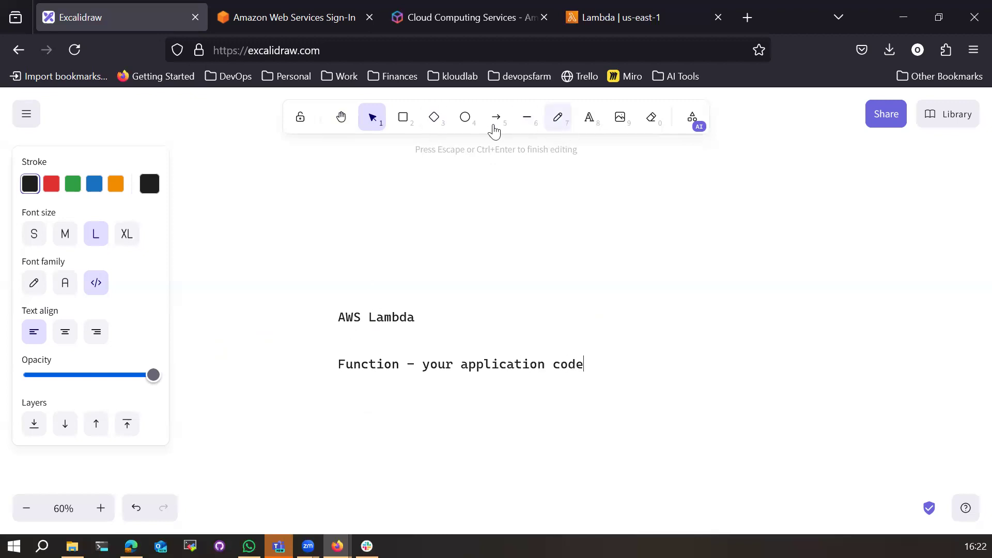
Step: Draw a rounded box below the function label with scribbled code lines inside
left_click(408, 128)
left_click_drag(339, 379, 488, 479)
left_click(559, 118)
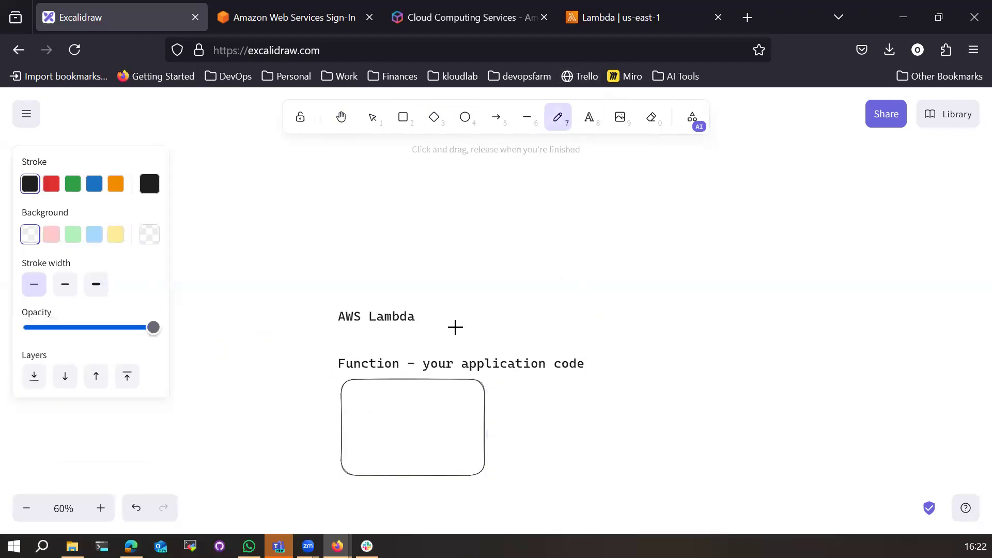
mouse_move(352, 387)
left_mouse_down()
mouse_move(402, 389)
mouse_move(379, 412)
left_mouse_up()
mouse_move(360, 421)
left_mouse_down()
mouse_move(390, 422)
mouse_move(394, 462)
left_mouse_up()
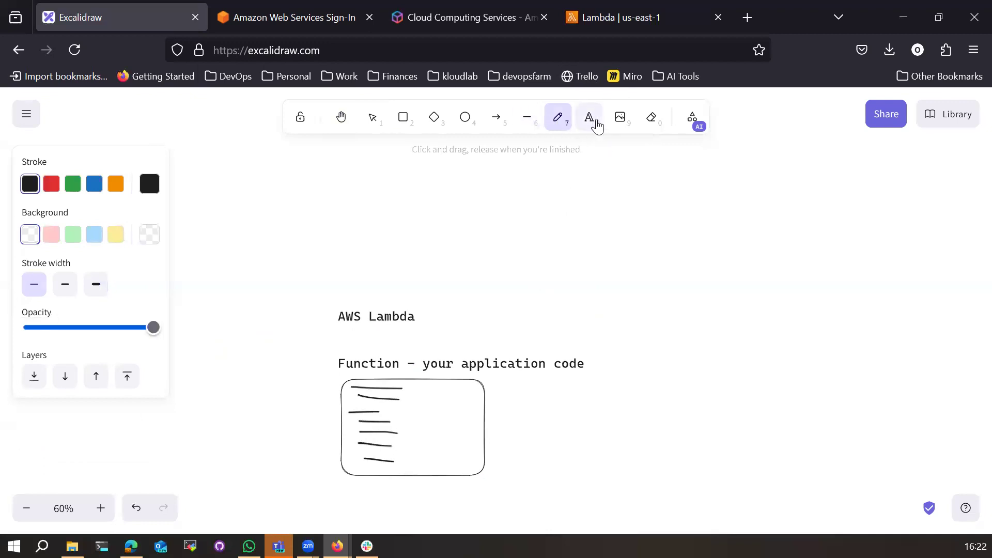
left_click(590, 120)
scroll(517, 361, "down", 3)
left_click(321, 332)
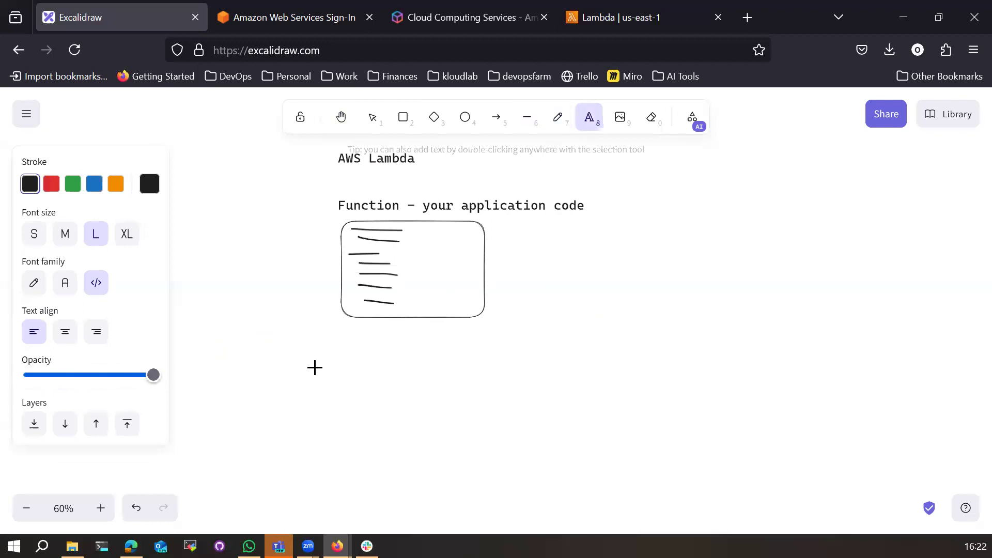
key("Escape")
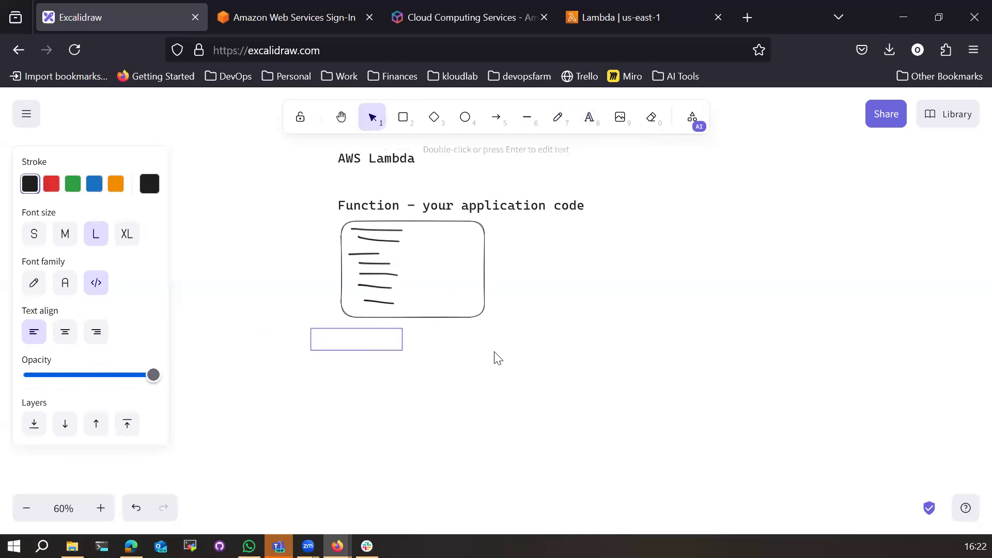
left_click(494, 352)
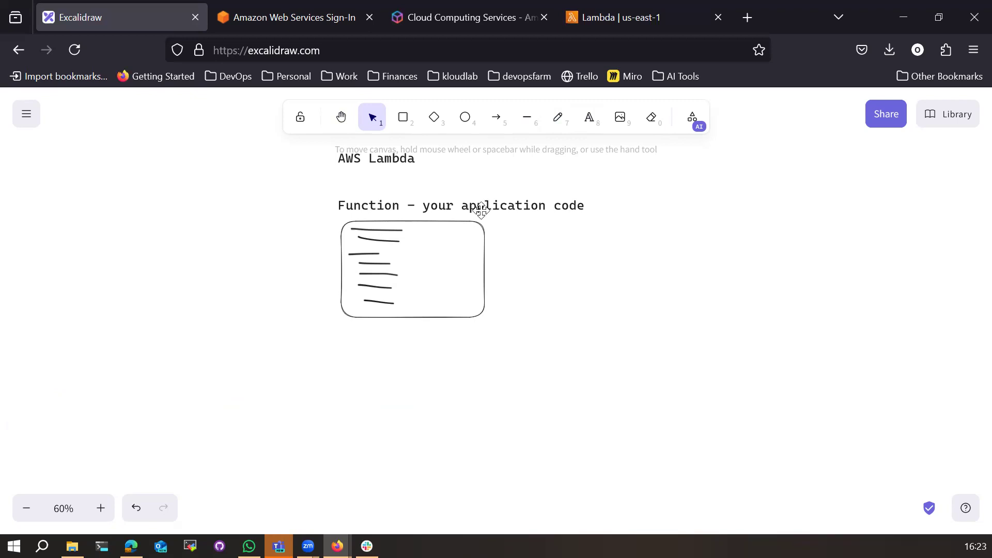
left_click(626, 21)
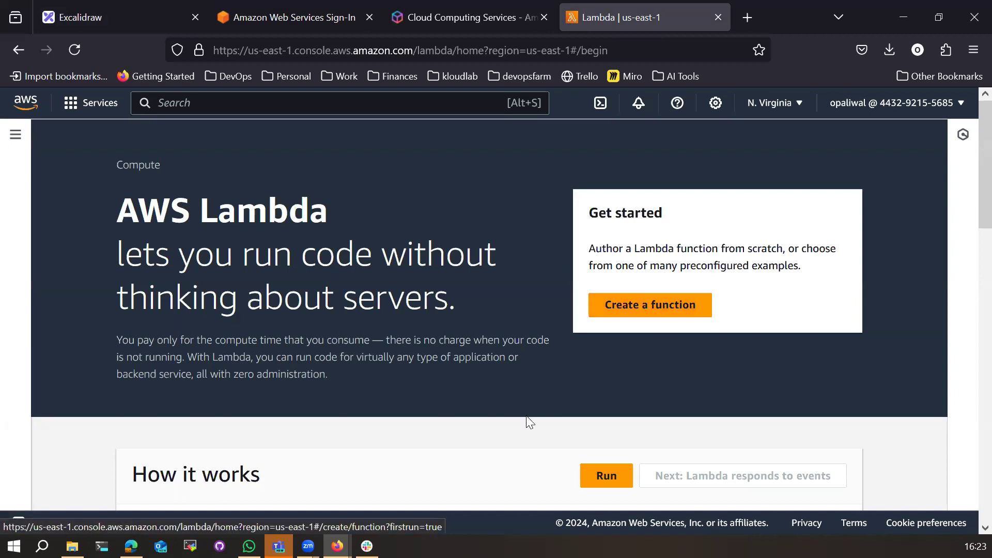
Step: Look over the How it works sample on the Lambda start page, then start Create a function
scroll(570, 388, "down", 2)
scroll(571, 389, "down", 2)
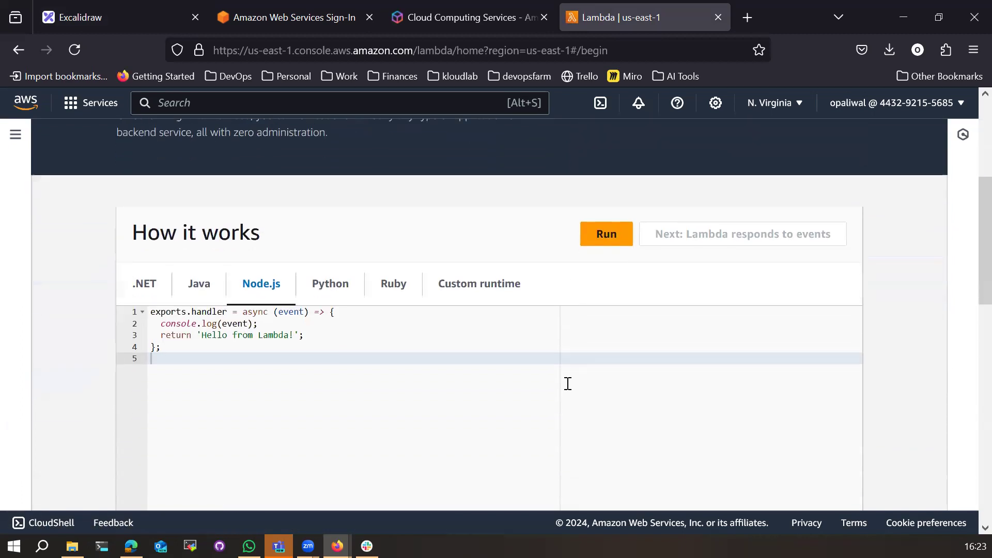
scroll(568, 383, "up", 4)
scroll(445, 401, "down", 3)
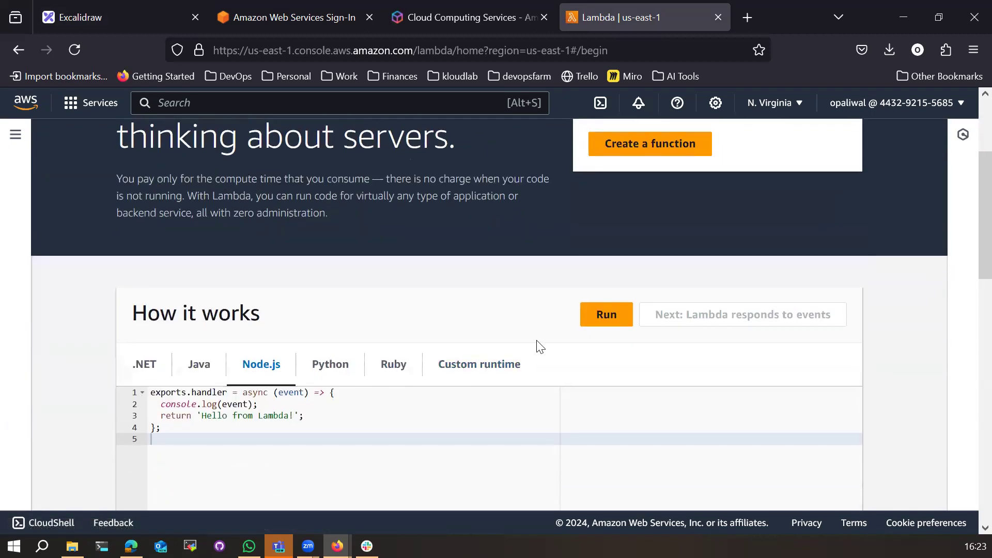
scroll(540, 347, "up", 3)
left_click(634, 308)
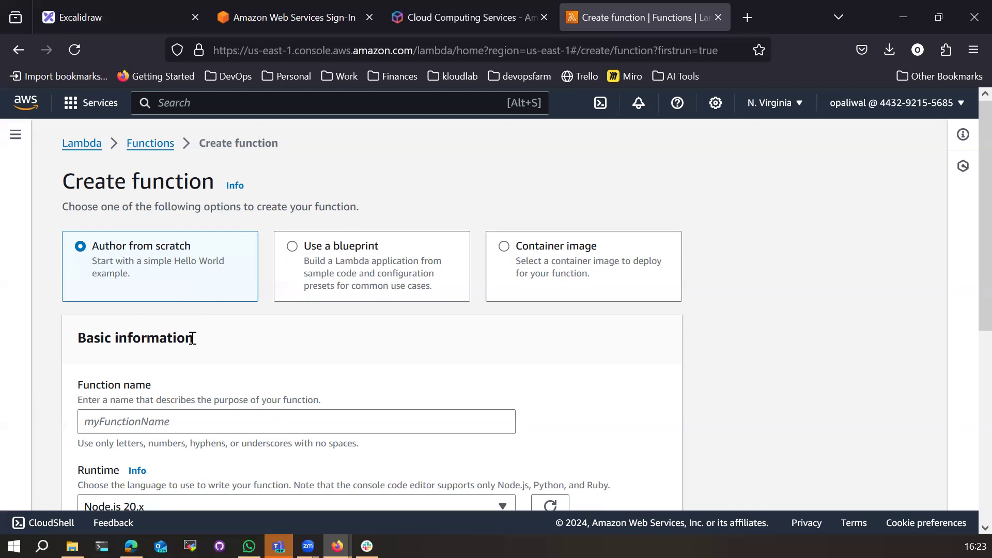
Step: Choose Use a blueprint and browse the blueprint list, with Hello world function on nodejs18.x
left_click(295, 249)
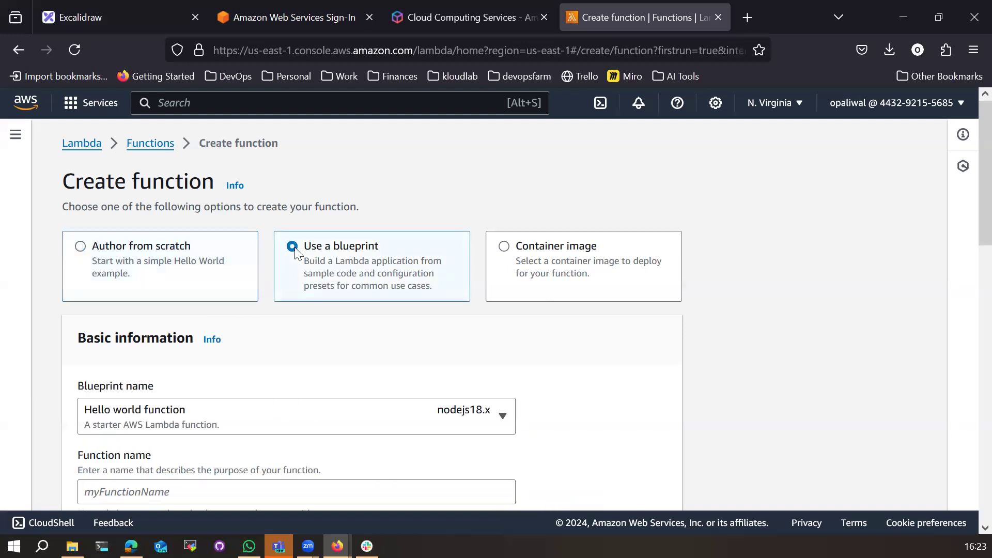
scroll(248, 368, "down", 2)
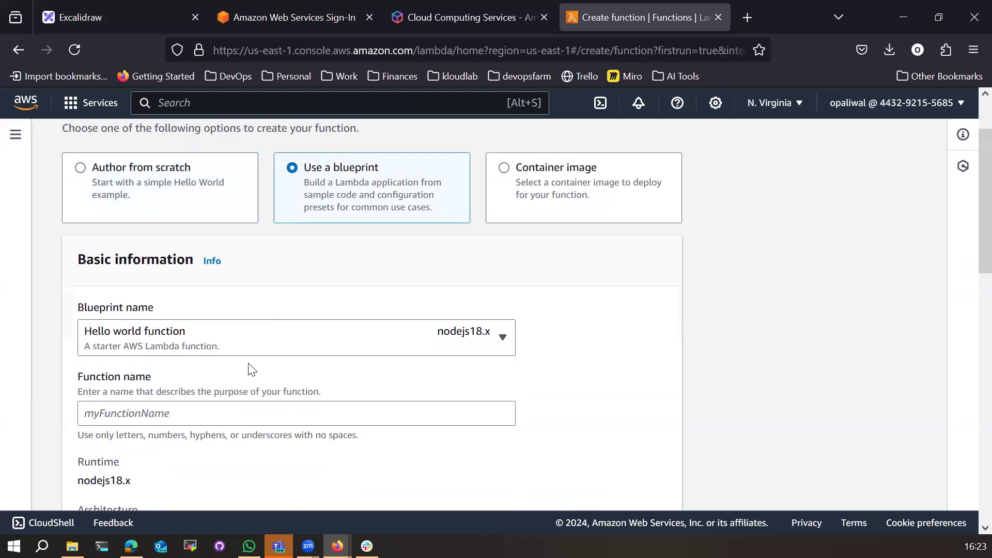
left_click(377, 339)
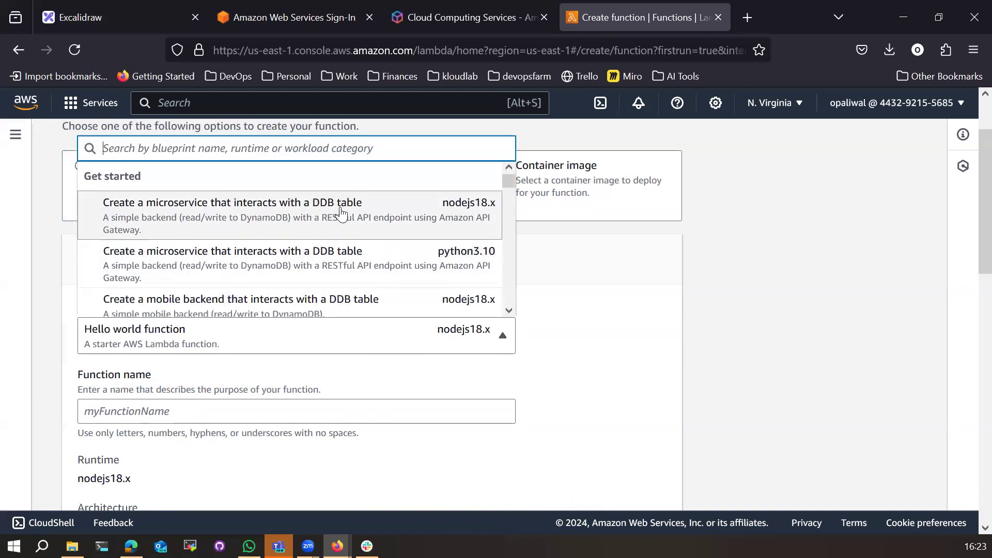
scroll(258, 261, "down", 2)
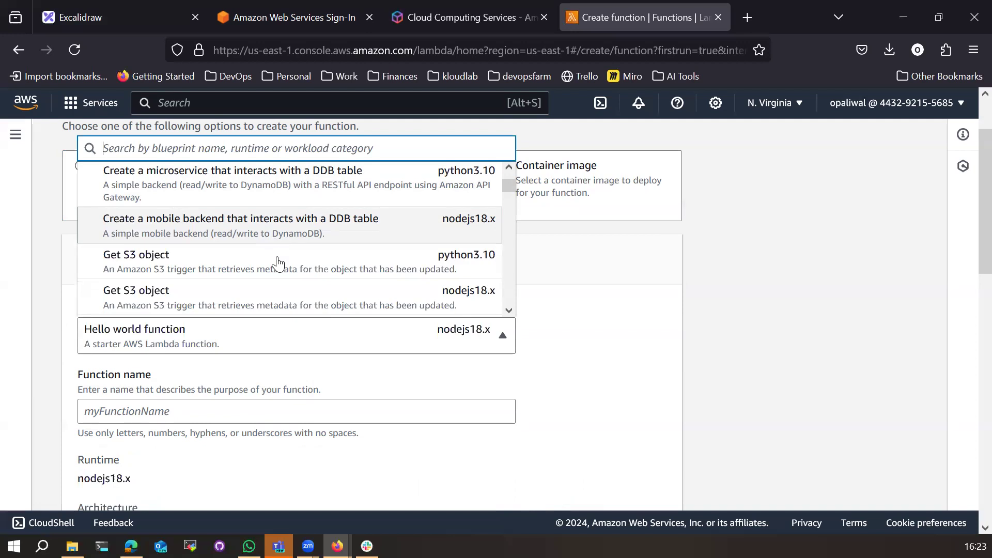
scroll(277, 261, "down", 3)
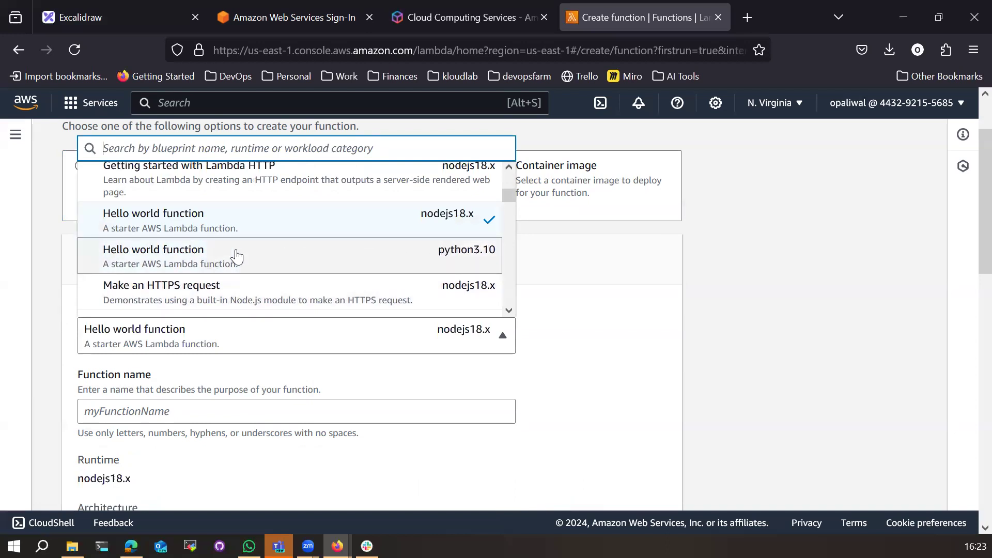
scroll(490, 279, "down", 3)
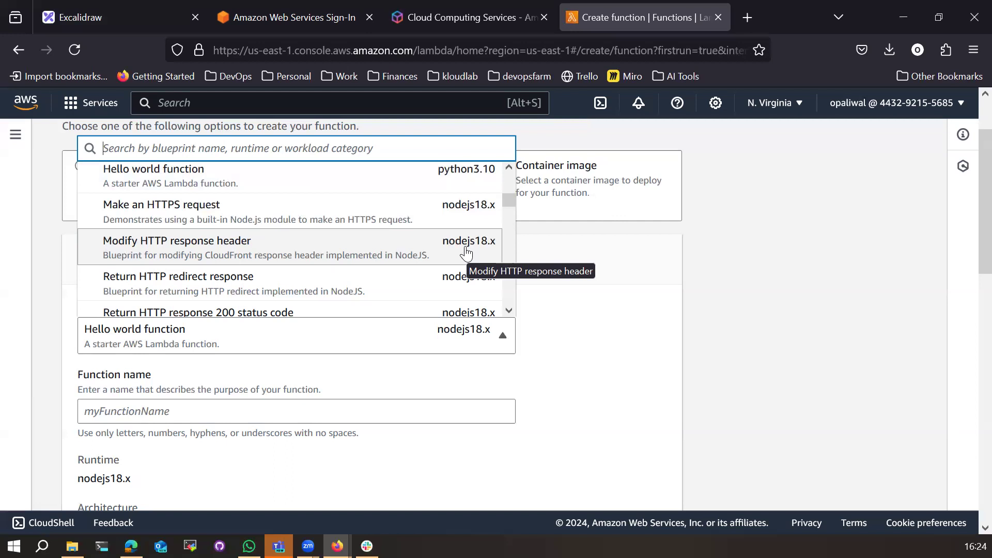
Step: Close and reopen the blueprint list, leaving Hello world function selected
left_click(554, 409)
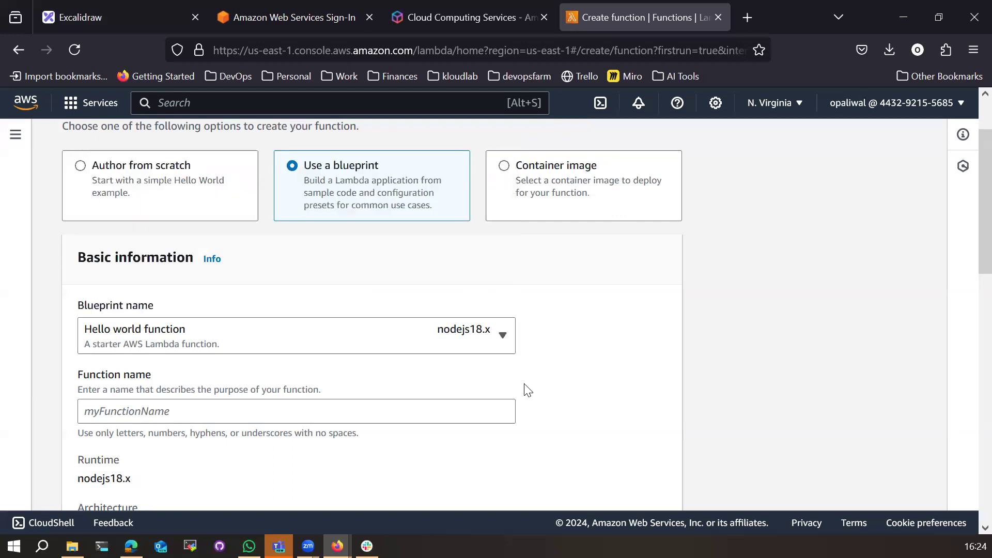
scroll(310, 393, "down", 2)
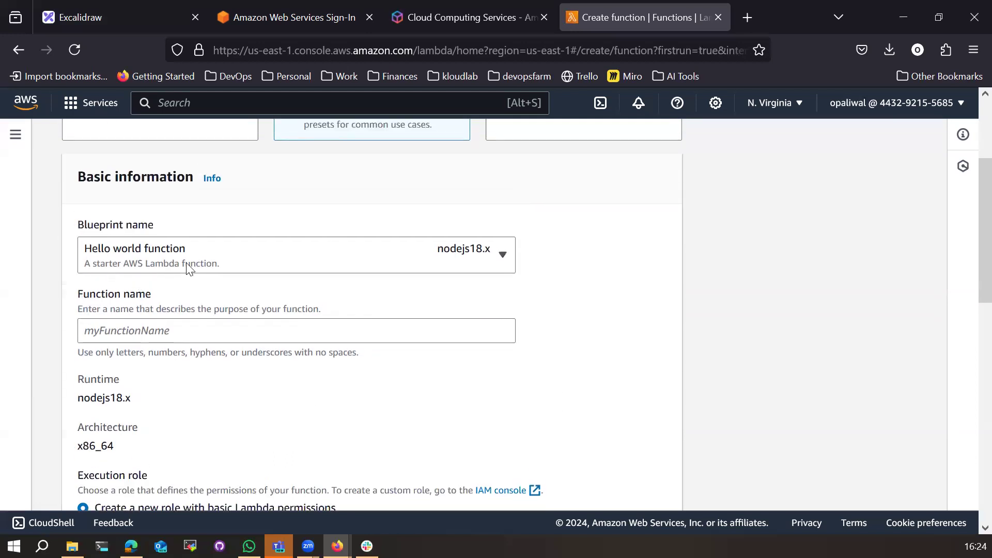
scroll(207, 383, "up", 3)
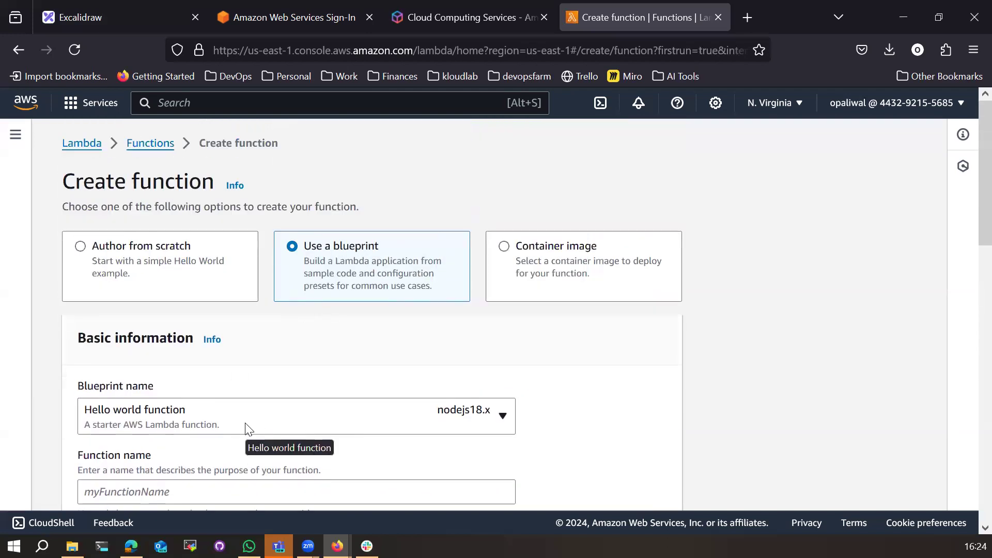
left_click(247, 429)
scroll(227, 393, "down", 10)
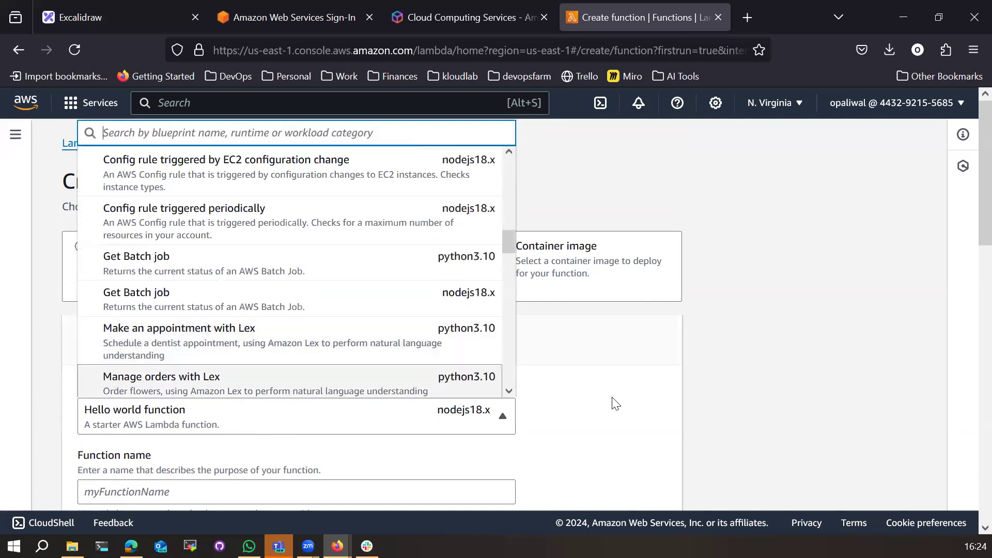
left_click(606, 410)
Step: Browse the blueprints once more, then switch the function to build from a Container image
left_click(255, 427)
scroll(248, 377, "down", 15)
scroll(173, 322, "down", 10)
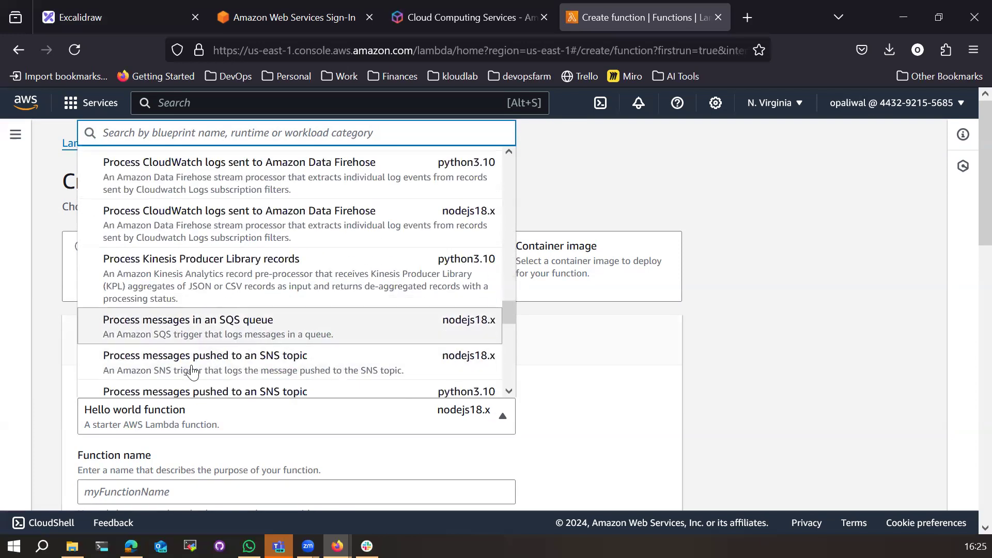
scroll(269, 357, "up", 6)
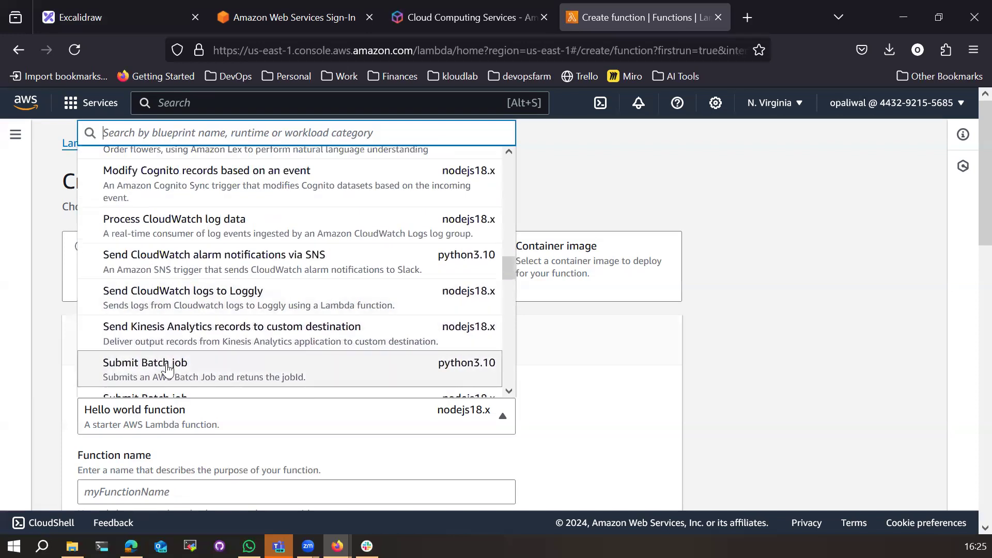
scroll(164, 372, "up", 2)
scroll(339, 377, "up", 4)
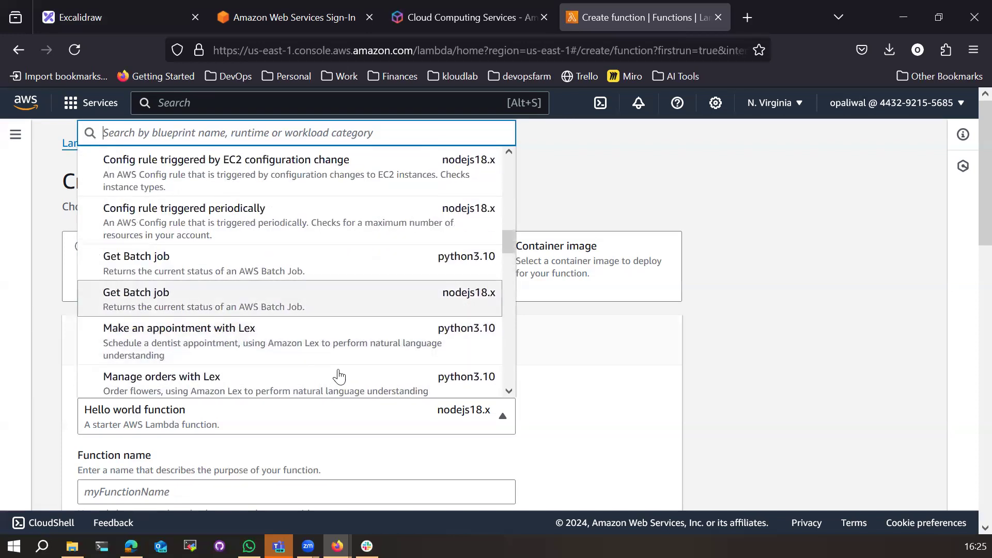
scroll(333, 382, "down", 2)
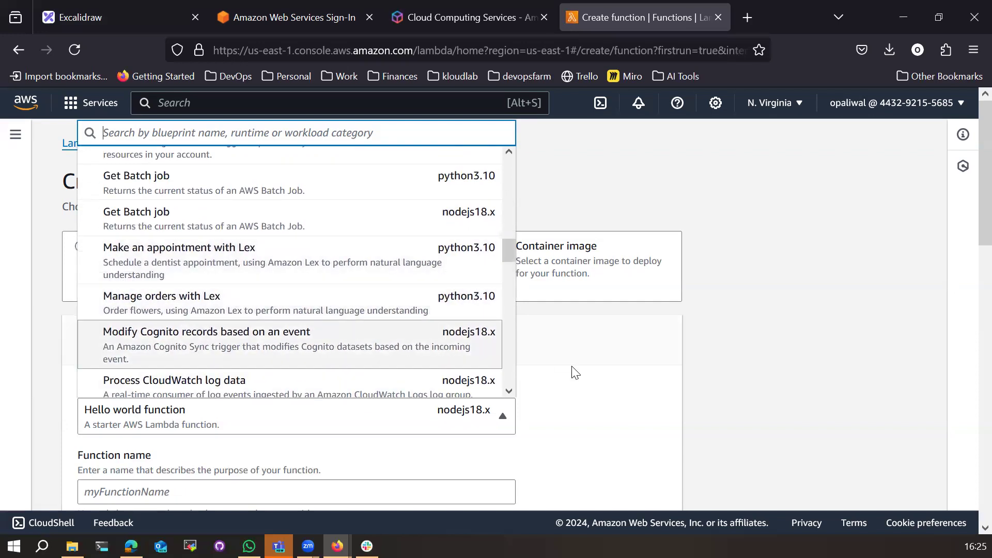
left_click(571, 413)
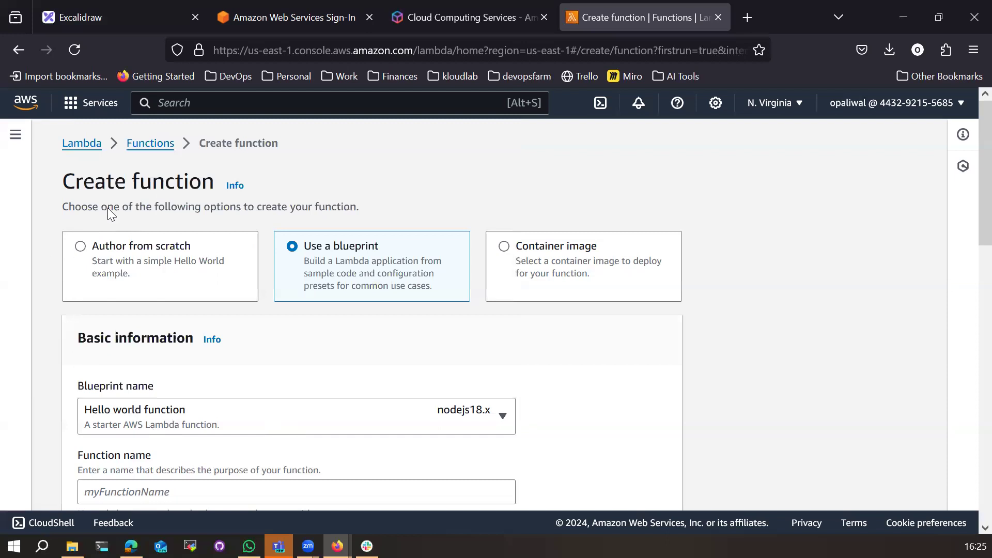
left_click(508, 276)
scroll(277, 421, "down", 3)
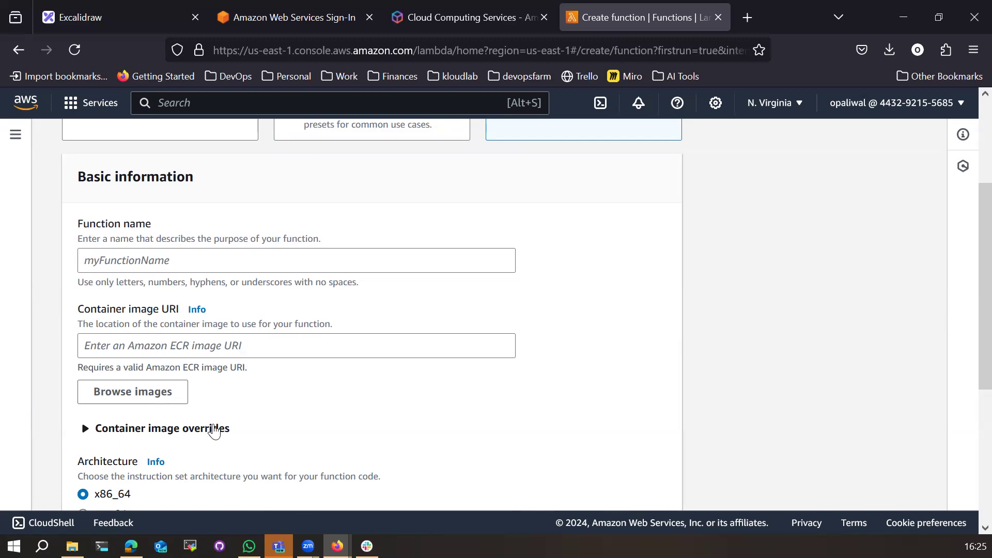
Step: Author the function from scratch and name it quote-of-the-day
scroll(244, 435, "up", 2)
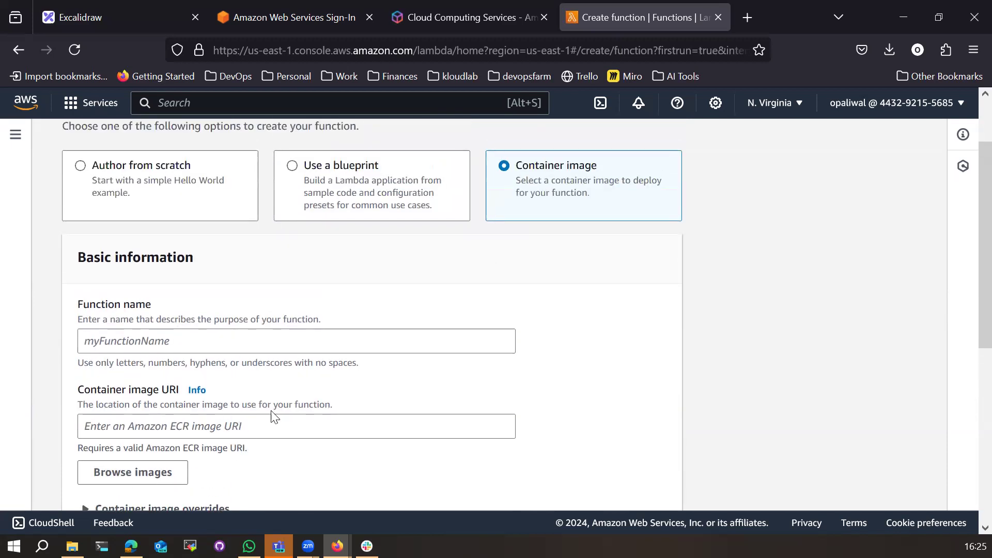
left_click(126, 167)
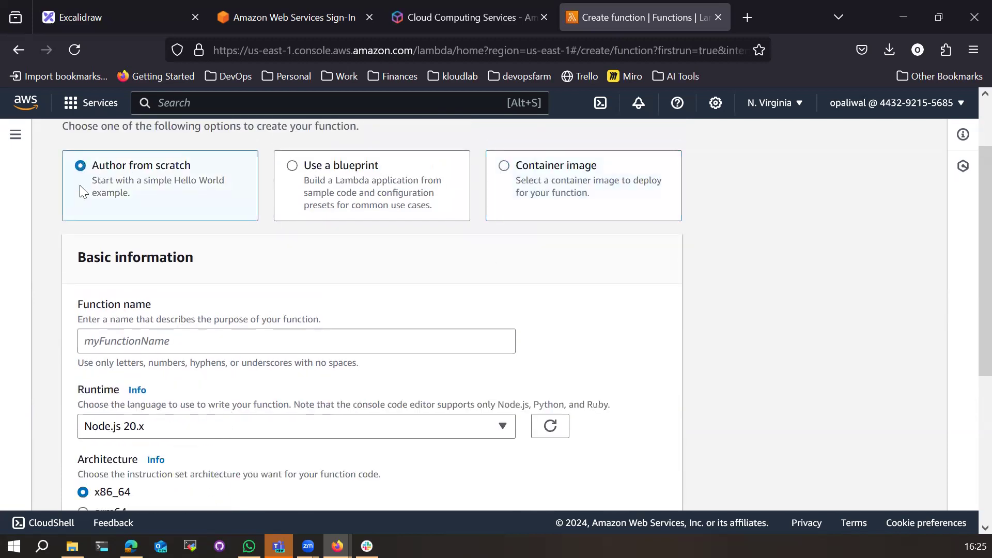
left_click(196, 336)
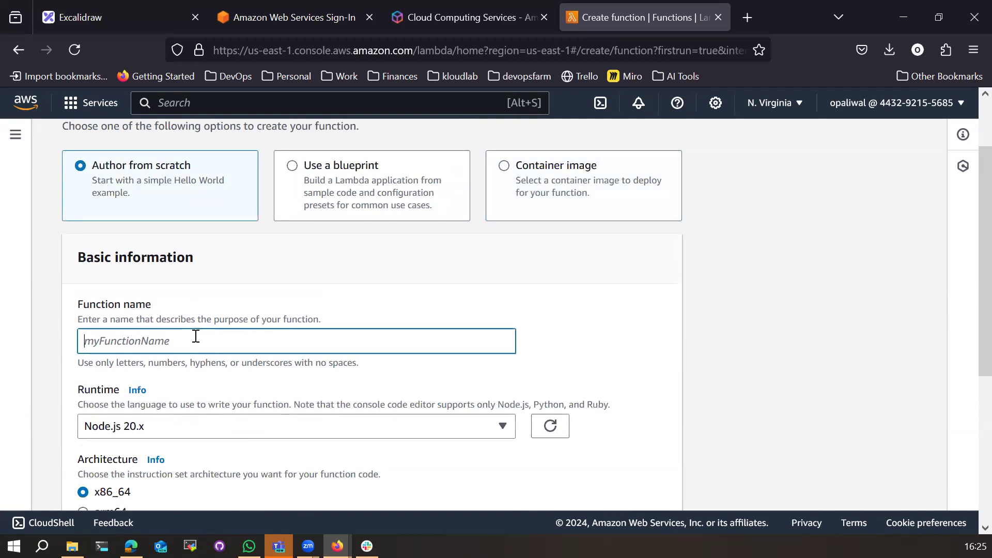
type("nodejs")
key("BackSpace")
key("BackSpace")
key("BackSpace")
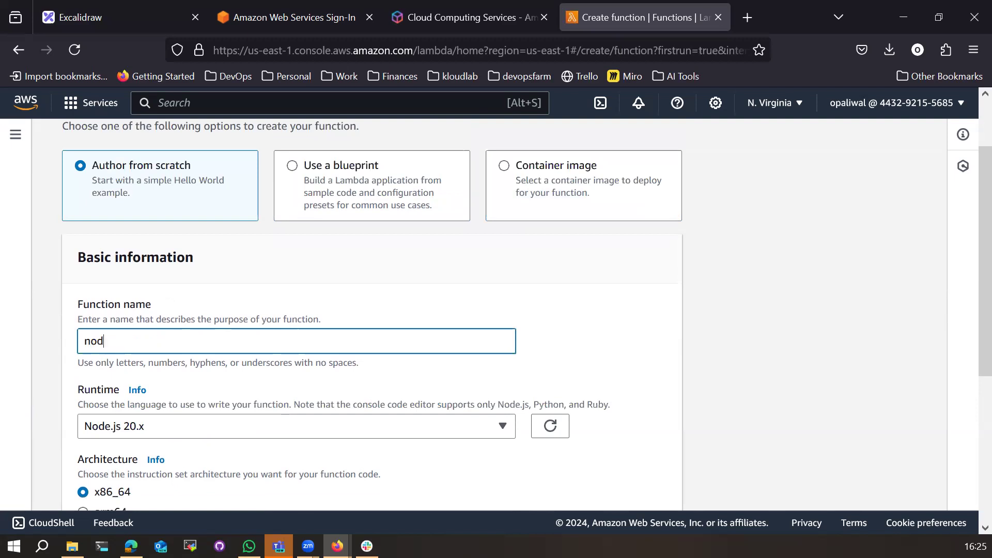
key("BackSpace")
key("BackSpace")
key("BackSpace")
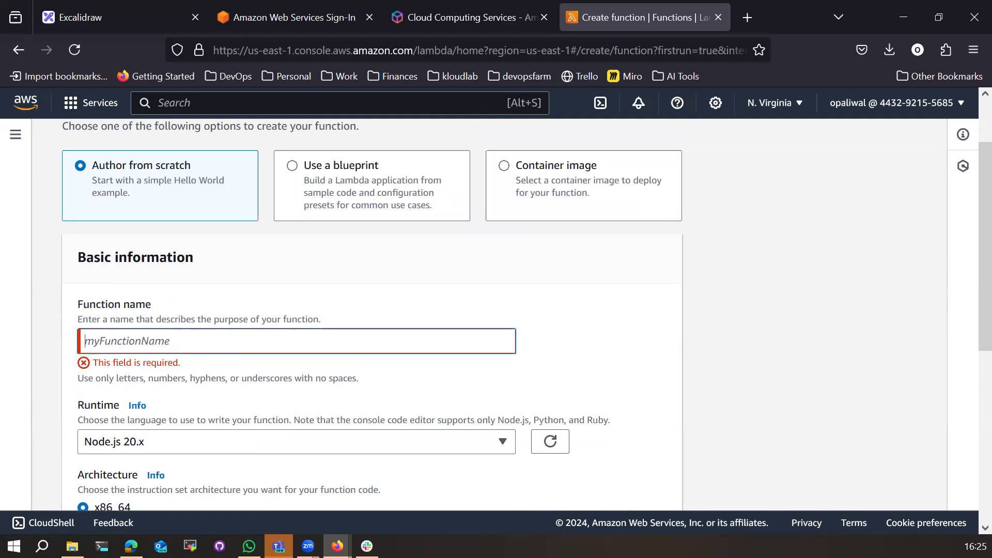
type("quote-of-the-day")
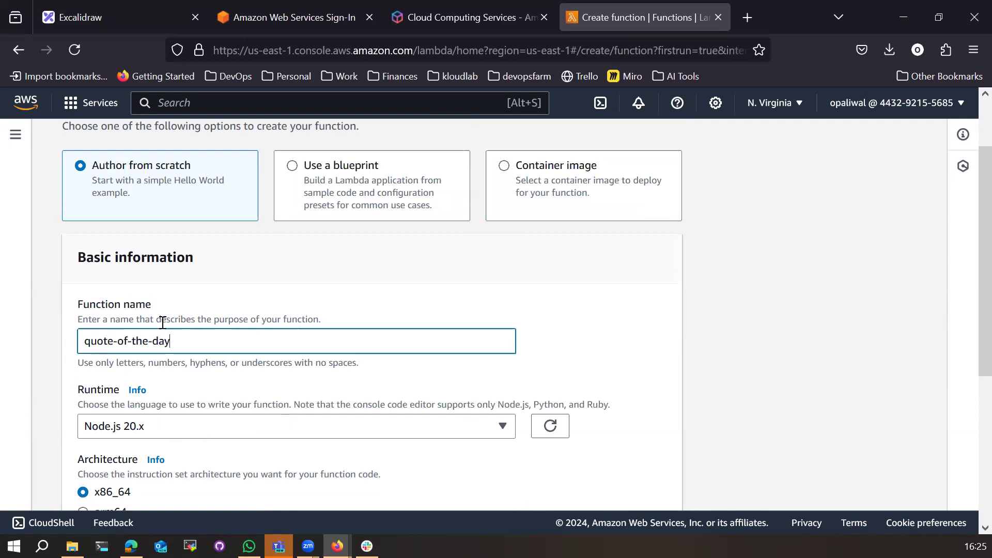
Step: Copy the quote-of-the-day name to paste into the Excalidraw sketch
left_click_drag(82, 342, 195, 345)
left_click(198, 362)
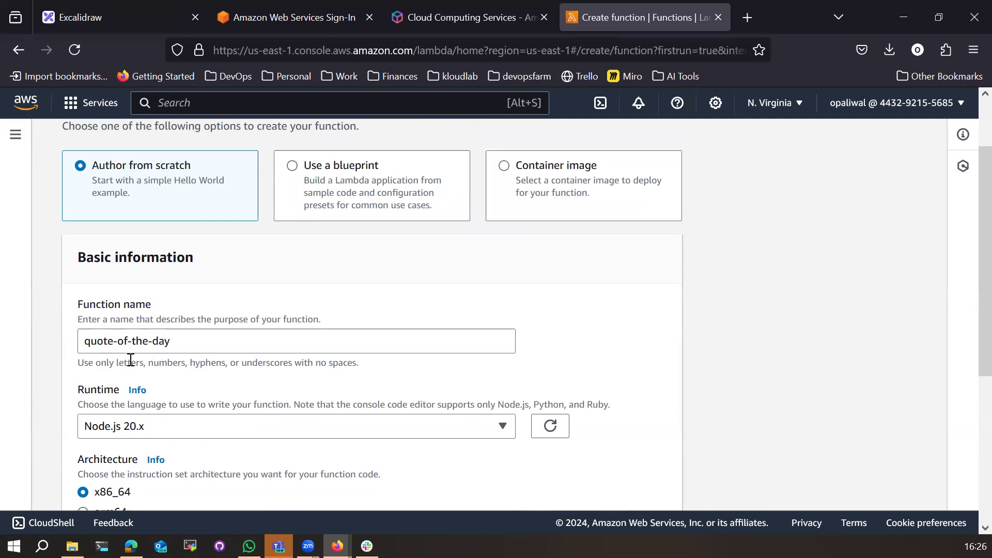
left_click_drag(83, 342, 180, 342)
key("ctrl+c")
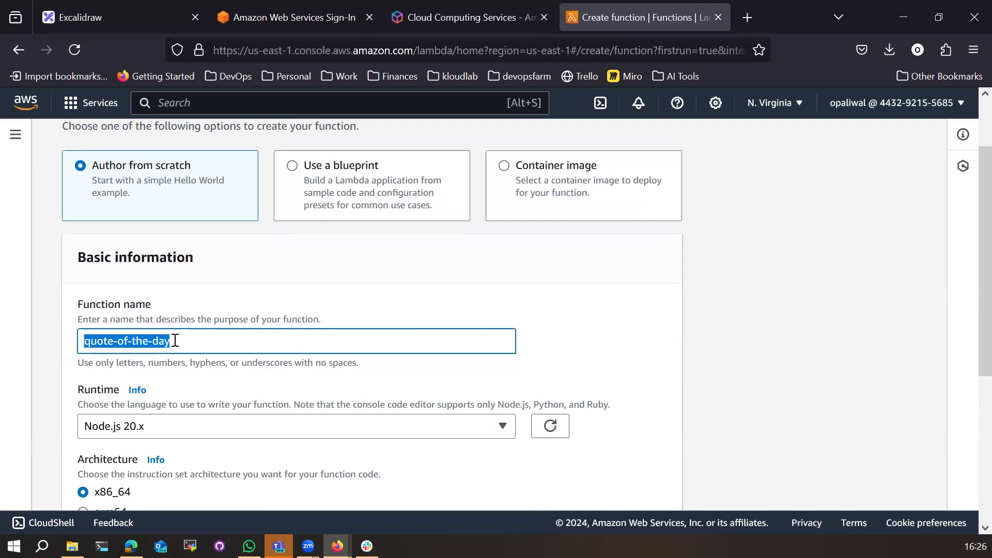
left_click(106, 19)
Step: Paste the quote-of-the-day label and add the note 'returns the quote based on date' beneath it
key("ctrl+v")
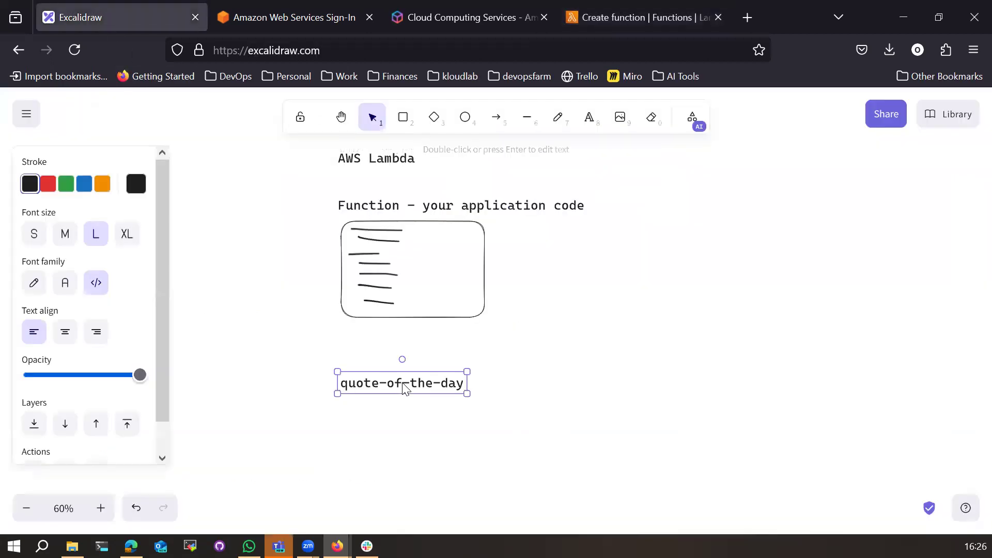
left_click(415, 417)
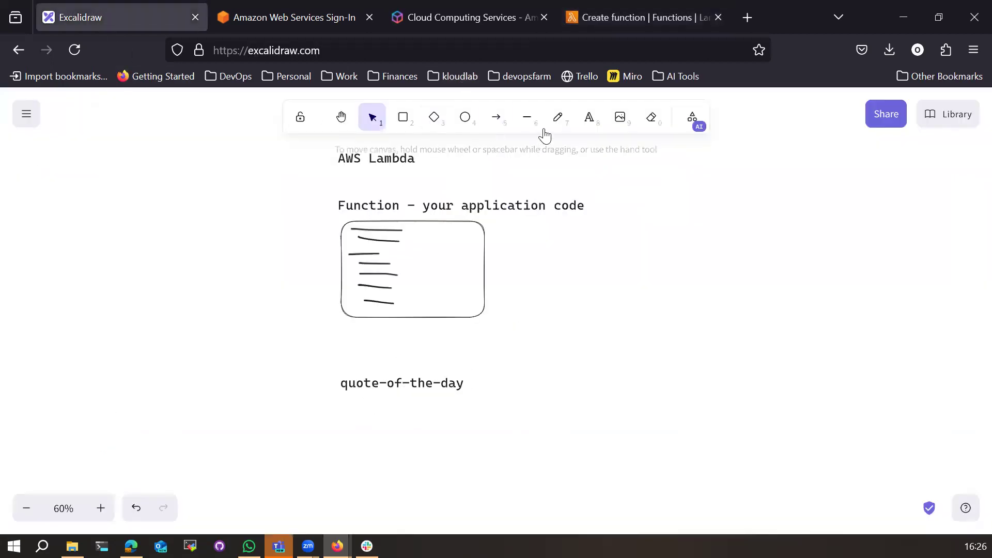
left_click(558, 117)
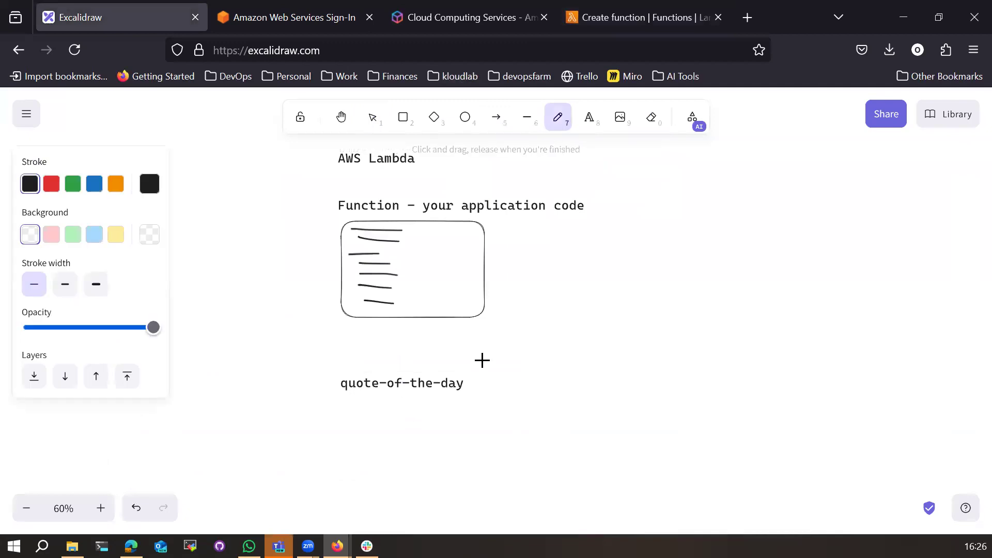
left_click(589, 117)
left_click(397, 408)
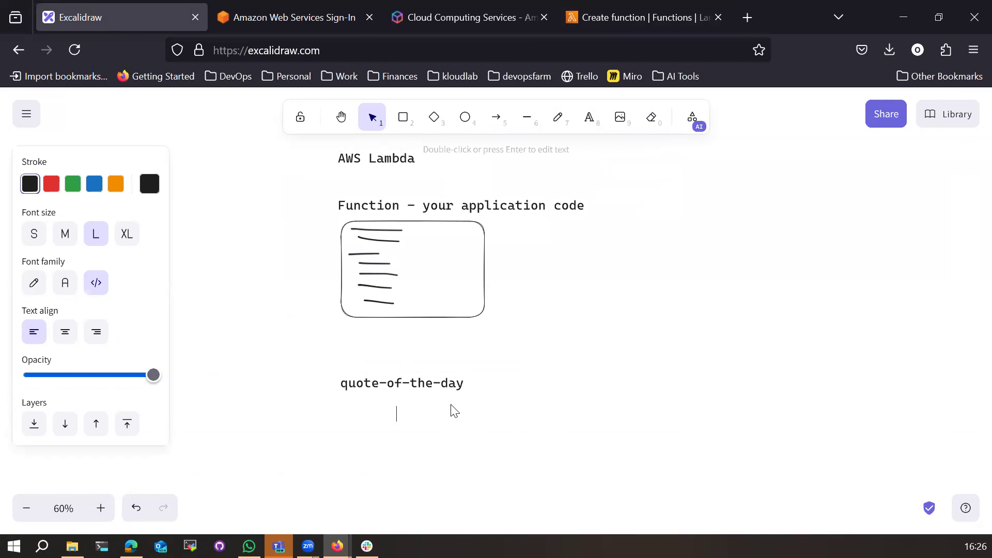
type("returns t")
type("he q")
type("uote from")
key("BackSpace")
key("BackSpace")
key("BackSpace")
key("BackSpace")
key("BackSpace")
type("based on date")
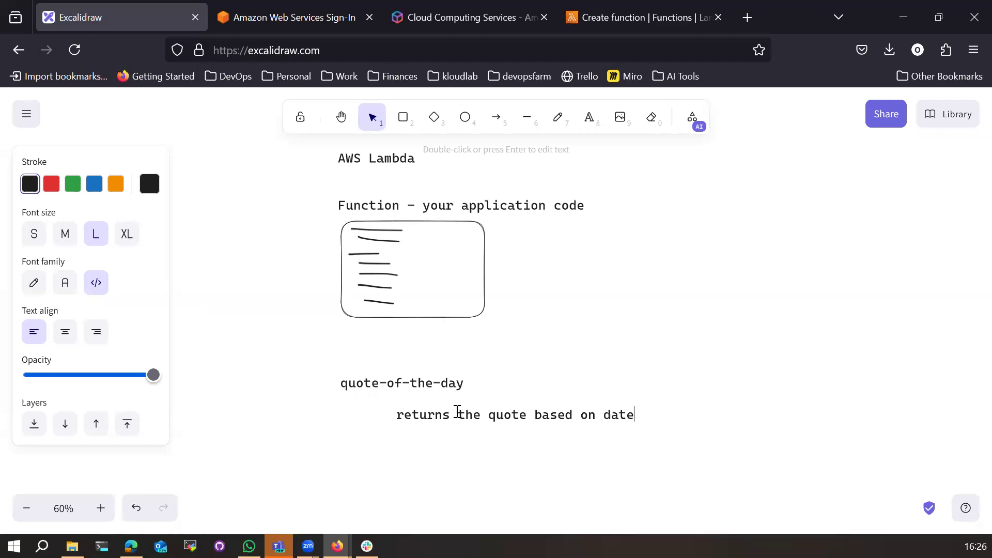
Step: Back on the quote-of-the-day create form, browse the runtime list and keep Node.js 20.x
left_click(594, 26)
left_click_drag(173, 341, 75, 341)
scroll(269, 368, "down", 3)
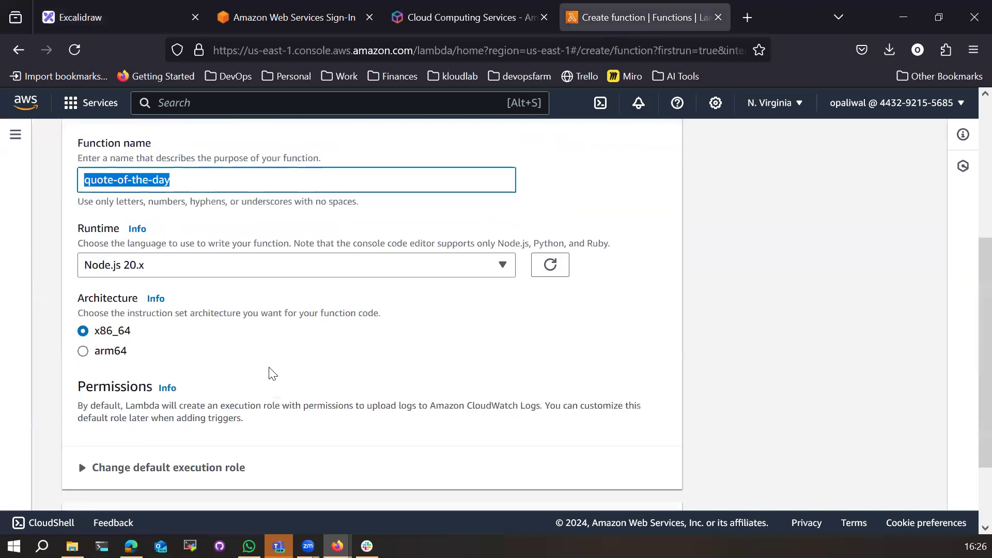
left_click(174, 265)
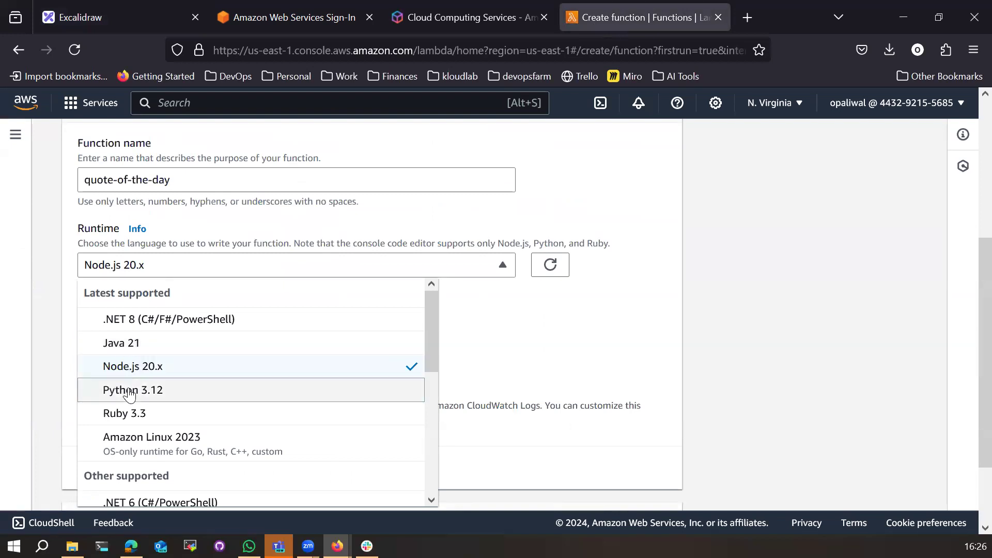
scroll(149, 425, "down", 3)
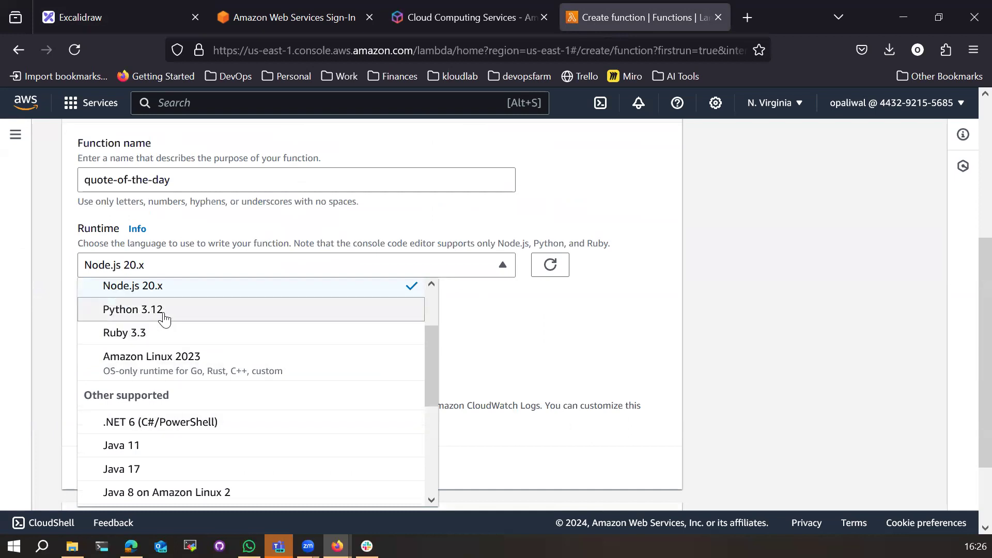
scroll(124, 408, "down", 3)
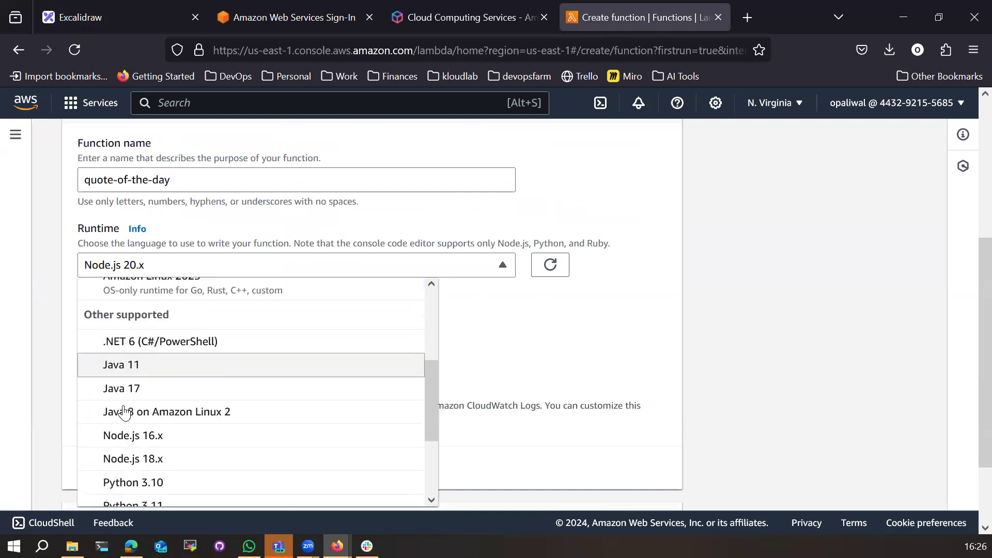
scroll(116, 382, "up", 6)
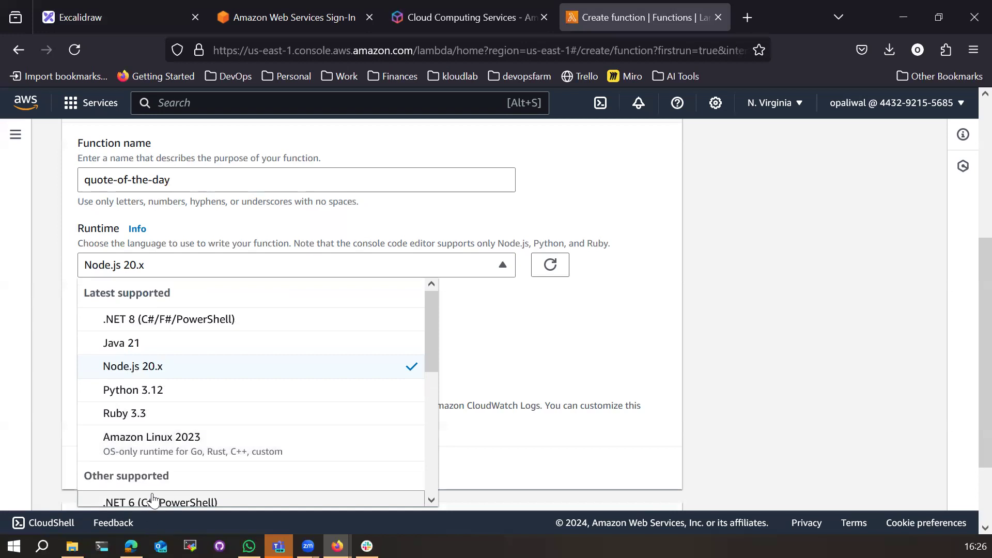
scroll(150, 445, "down", 3)
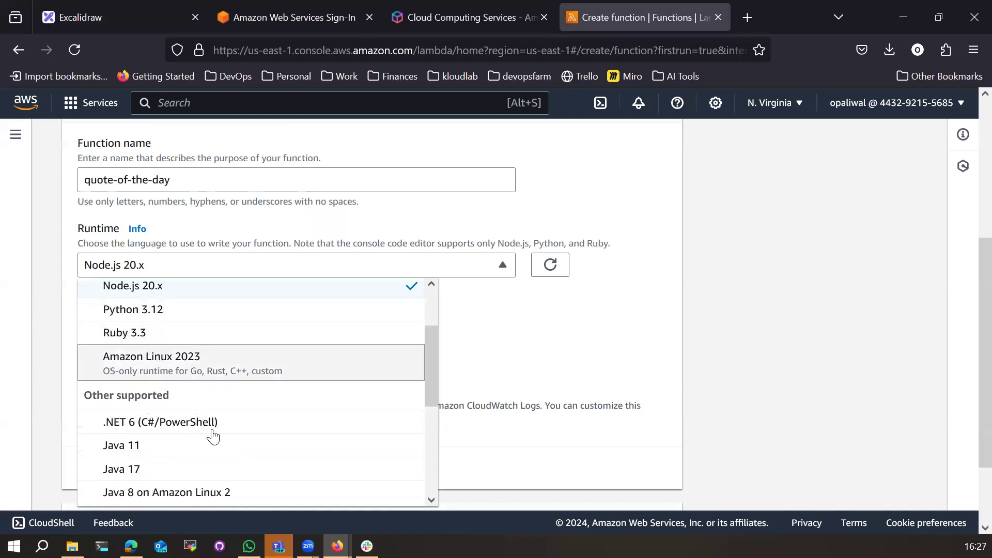
scroll(215, 437, "down", 4)
scroll(215, 441, "down", 2)
scroll(215, 440, "up", 3)
scroll(215, 440, "down", 4)
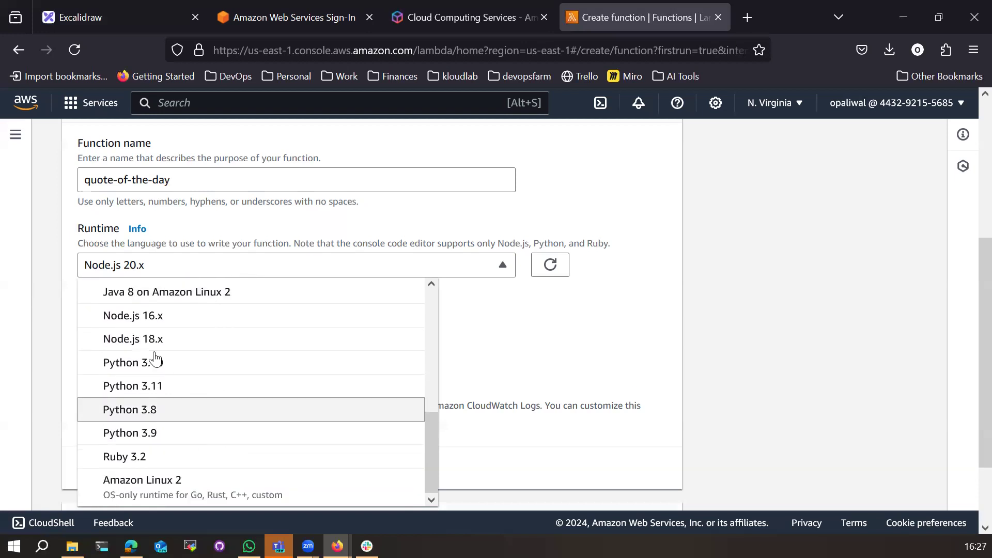
left_click(589, 331)
left_click(155, 268)
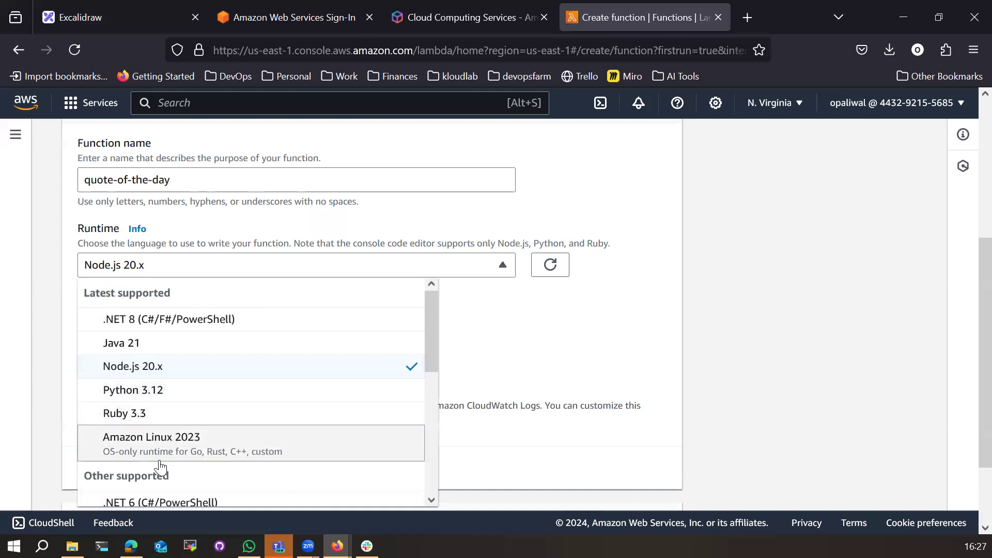
left_click(538, 352)
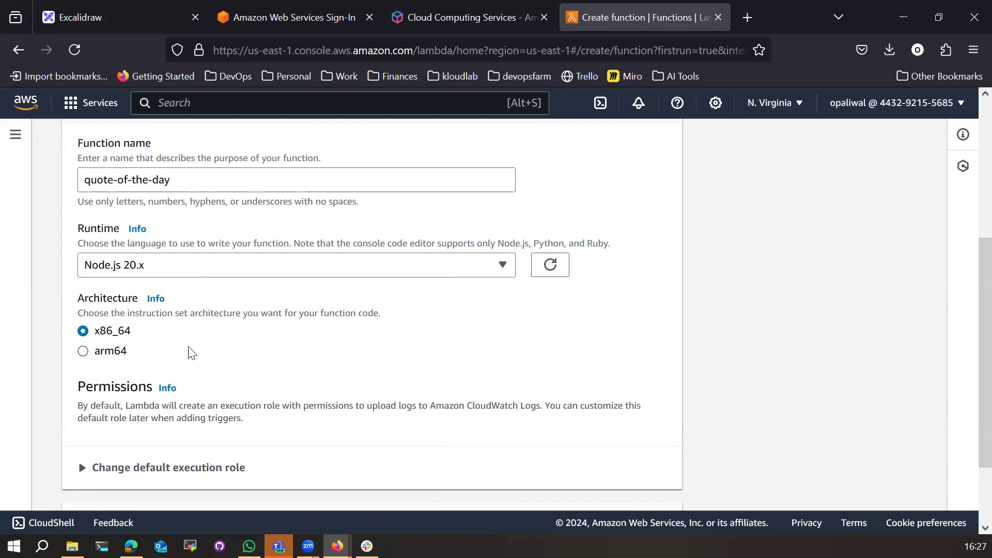
Step: Try arm64, then set the architecture back to x86_64
left_click(85, 355)
left_click(83, 331)
scroll(103, 413, "down", 2)
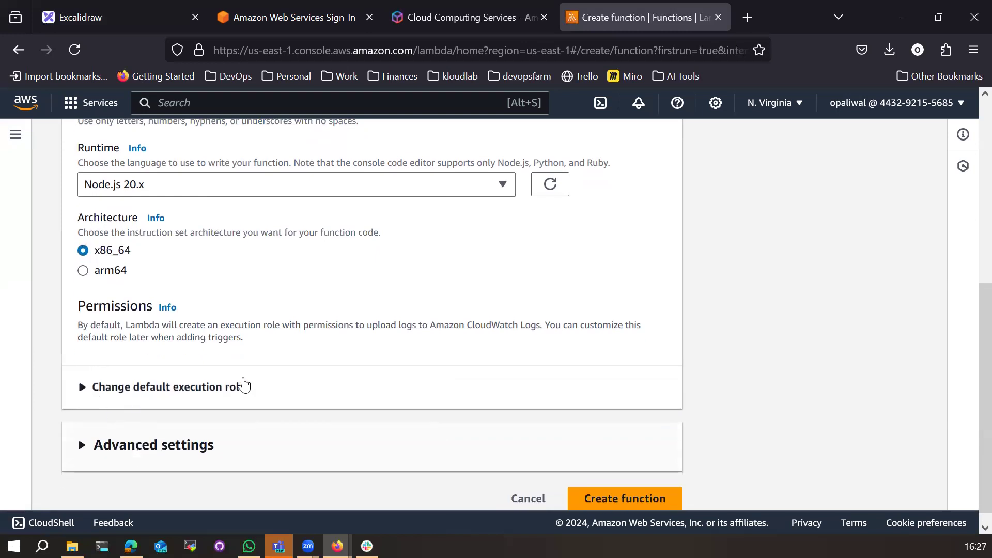
scroll(284, 395, "down", 1)
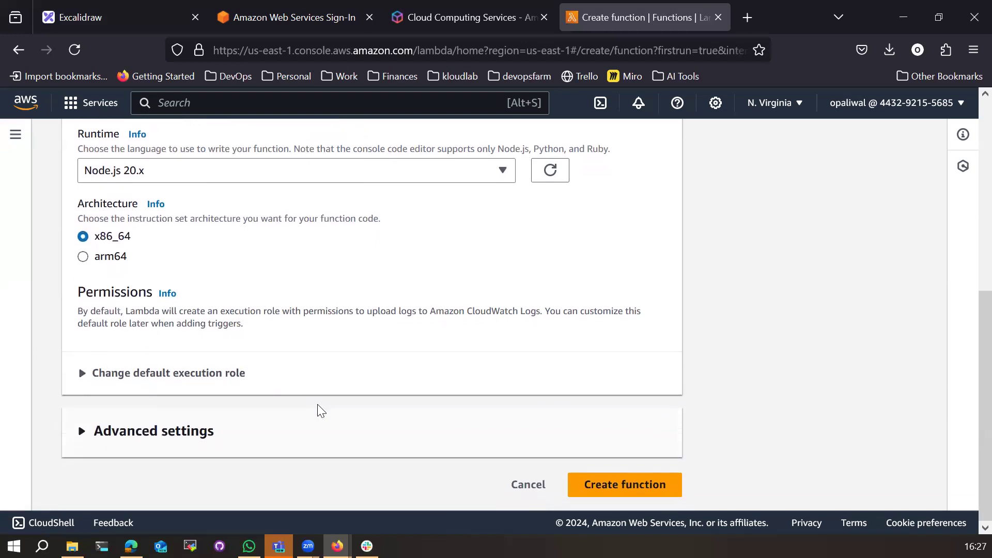
Step: Create the quote-of-the-day function and review its default index.mjs handler code
left_click(641, 487)
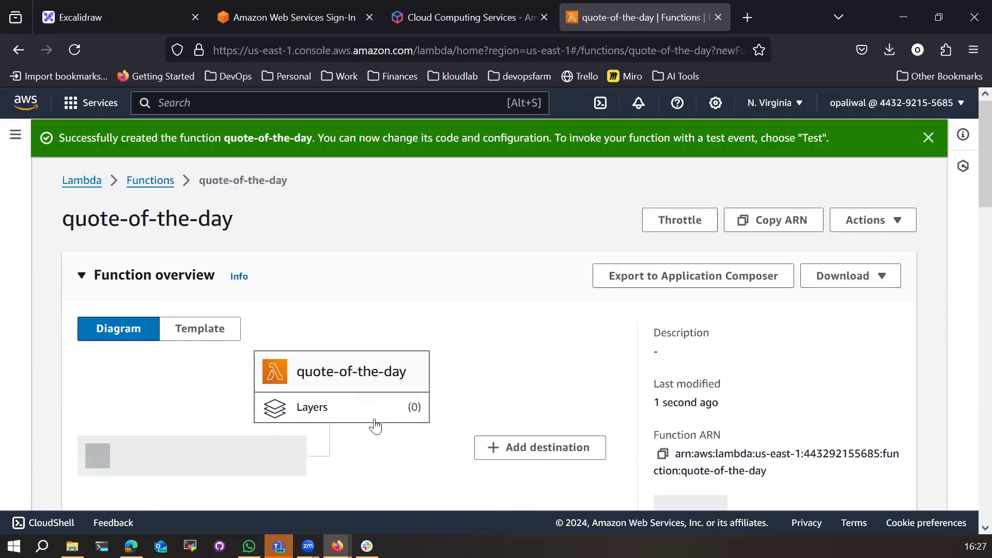
left_click(928, 139)
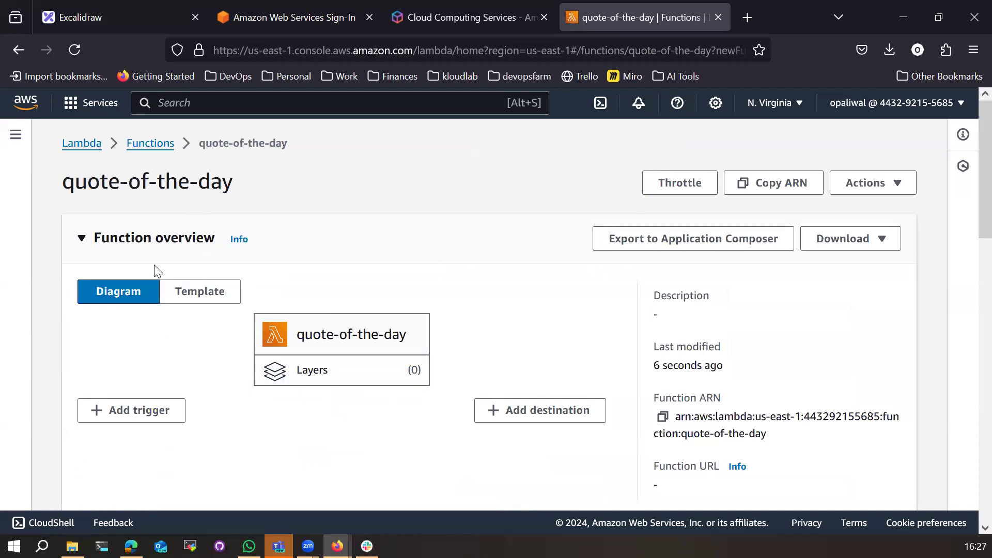
scroll(191, 402, "down", 2)
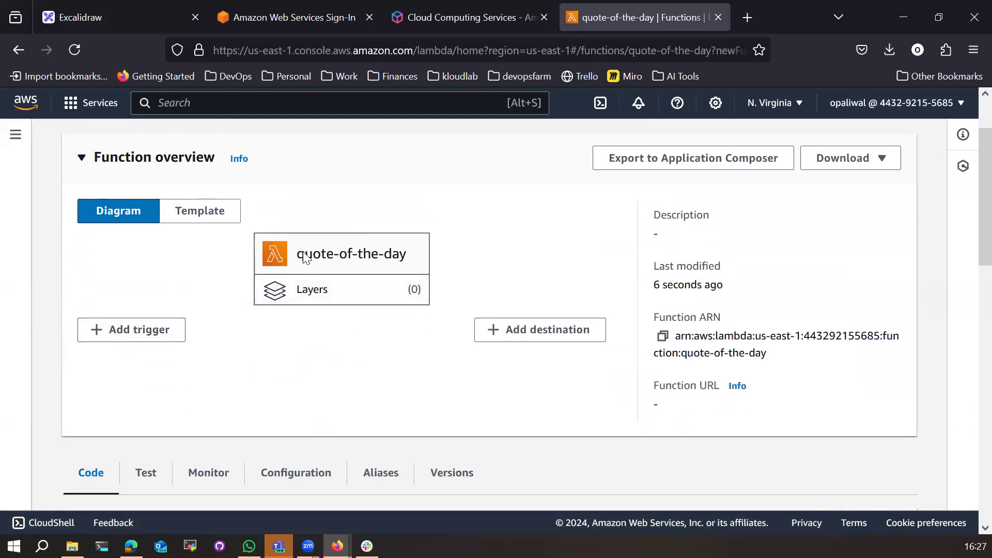
triple_click(348, 259)
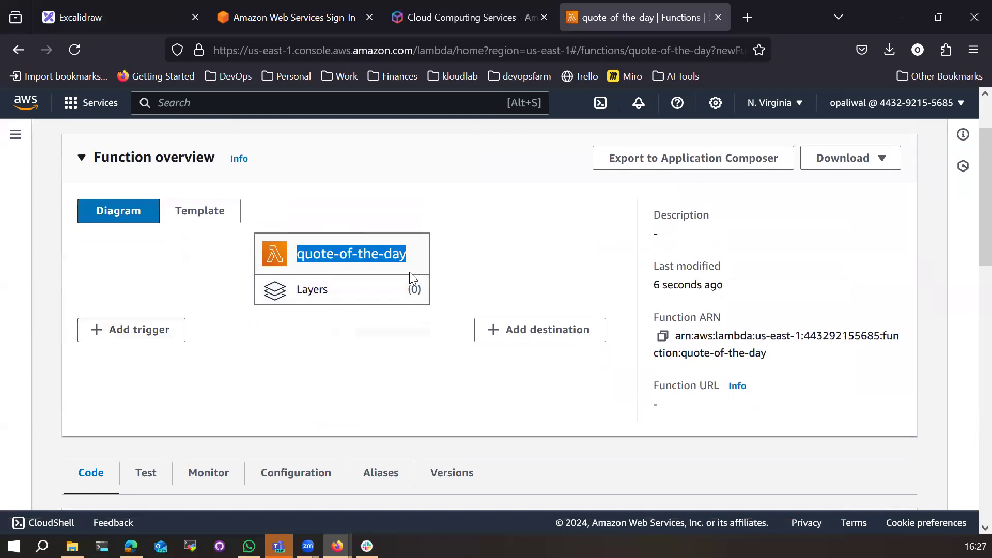
scroll(378, 382, "down", 8)
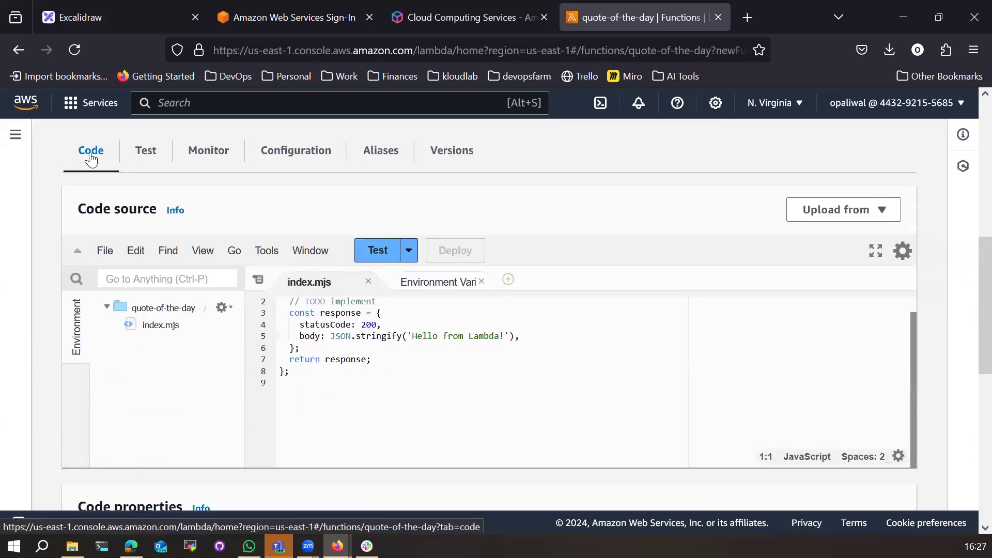
left_click_drag(331, 401, 284, 304)
left_click(314, 418)
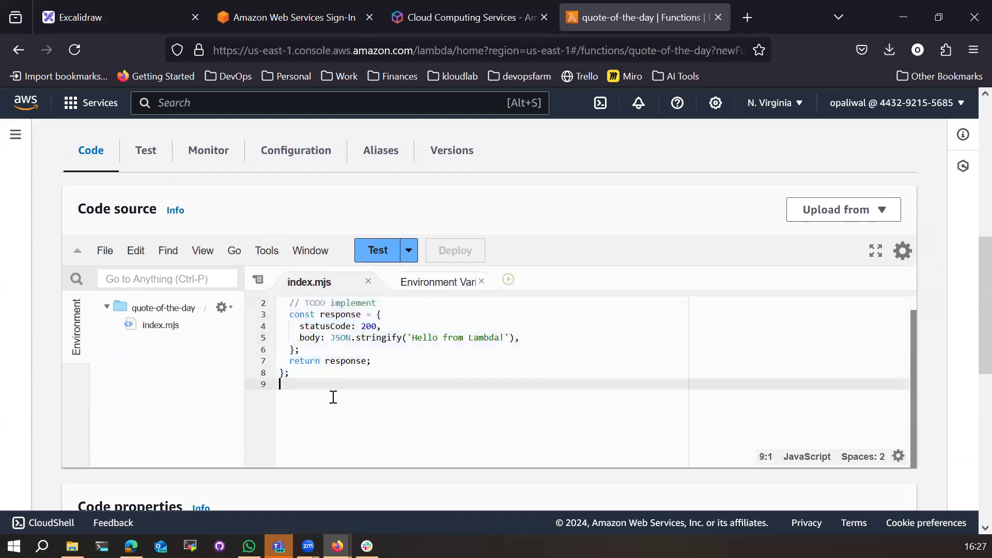
Step: Create and save a test event named 'test'
left_click(367, 252)
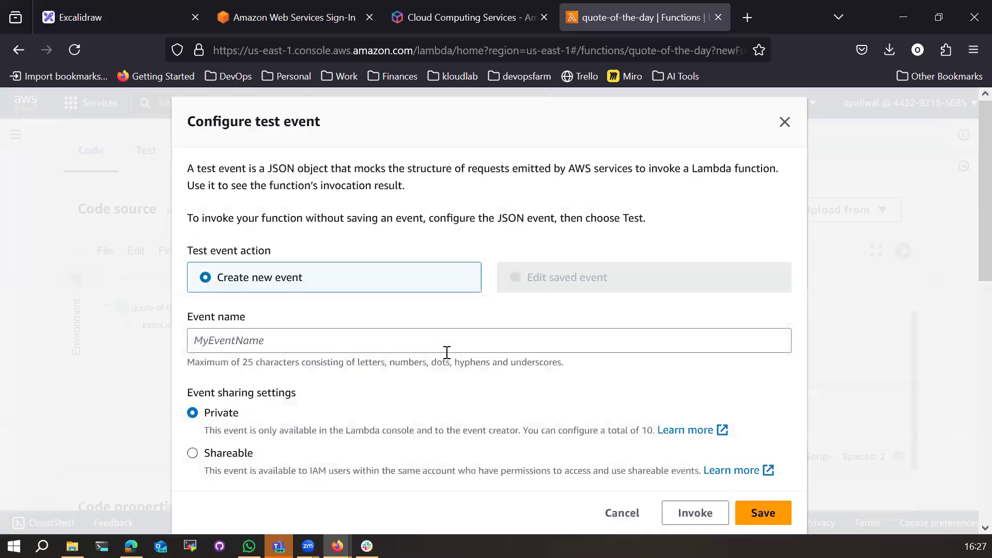
left_click(768, 513)
left_click(205, 341)
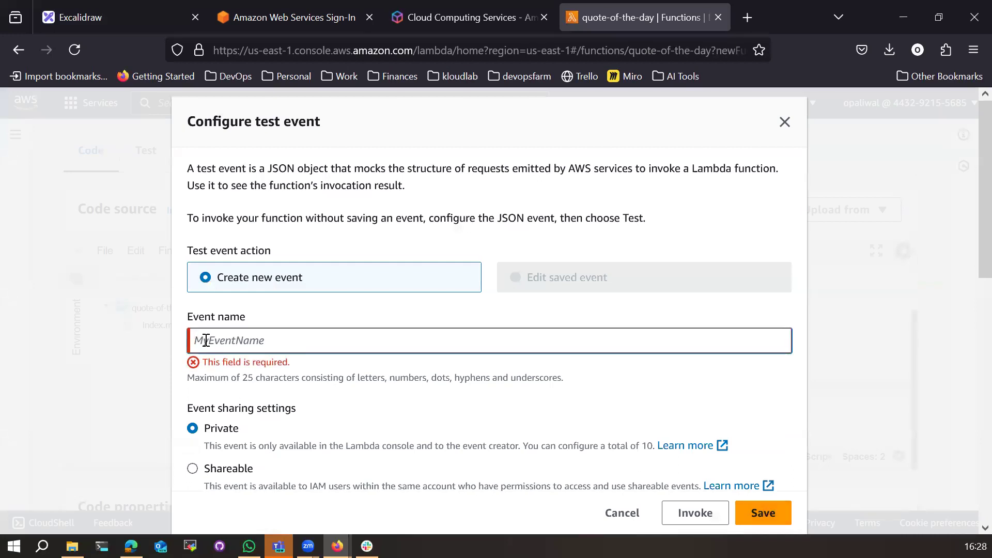
type("t")
key("BackSpace")
type("test")
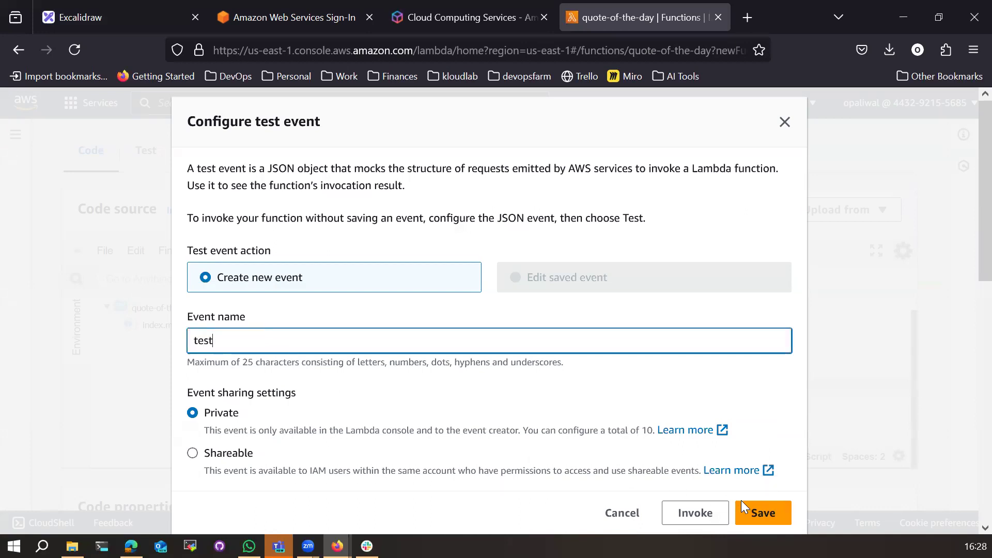
left_click(759, 512)
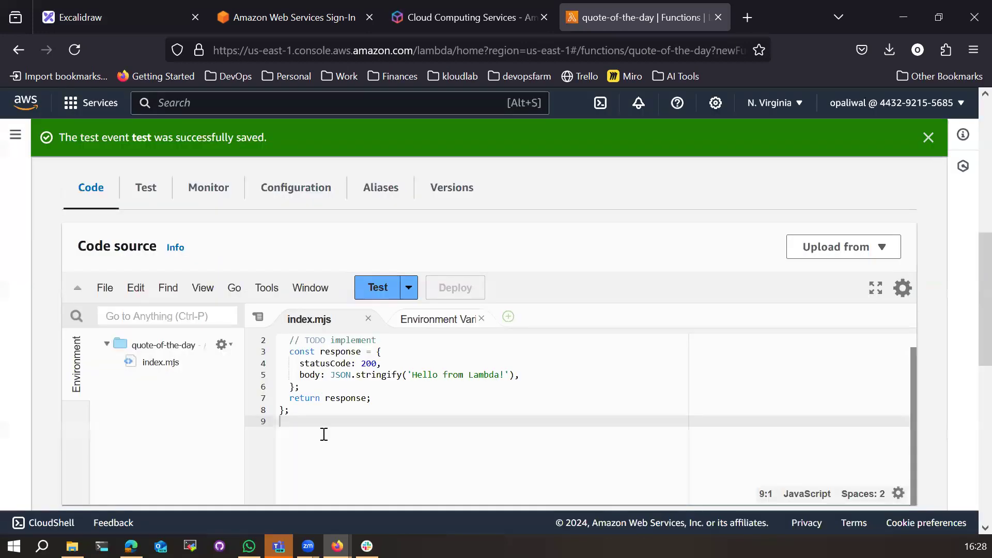
Step: Run the test and check the response: statusCode 200 with 'Hello from Lambda!'
left_click_drag(324, 432, 274, 345)
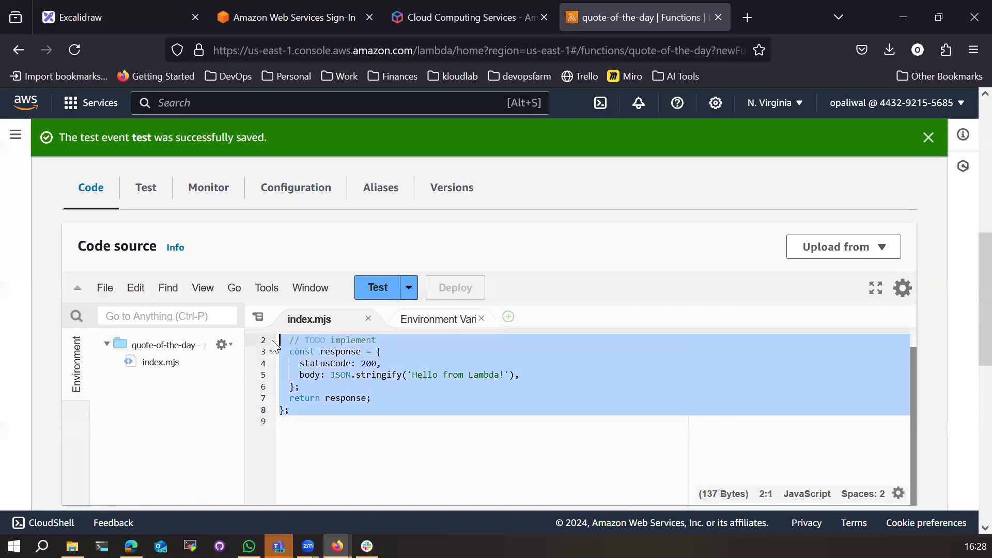
left_click(386, 304)
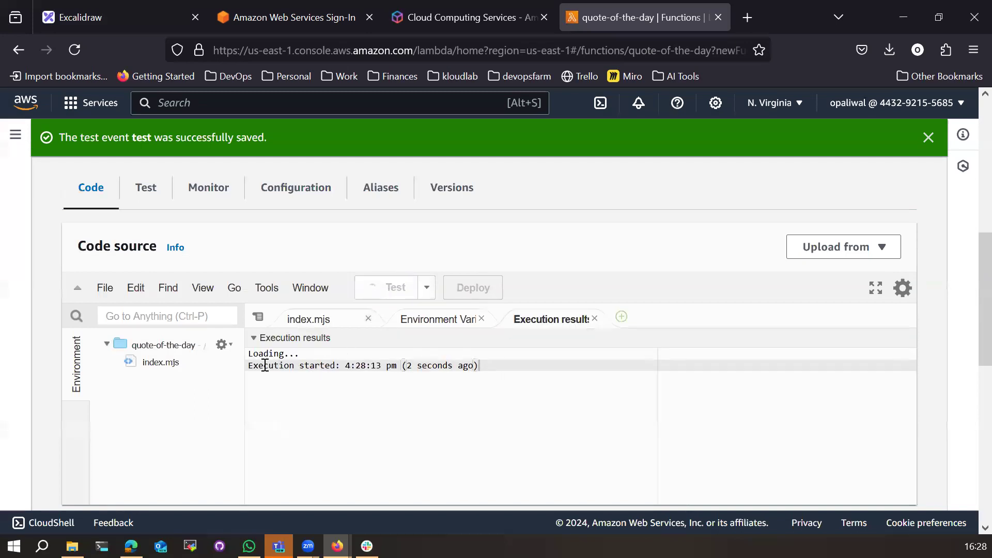
left_click_drag(248, 365, 481, 366)
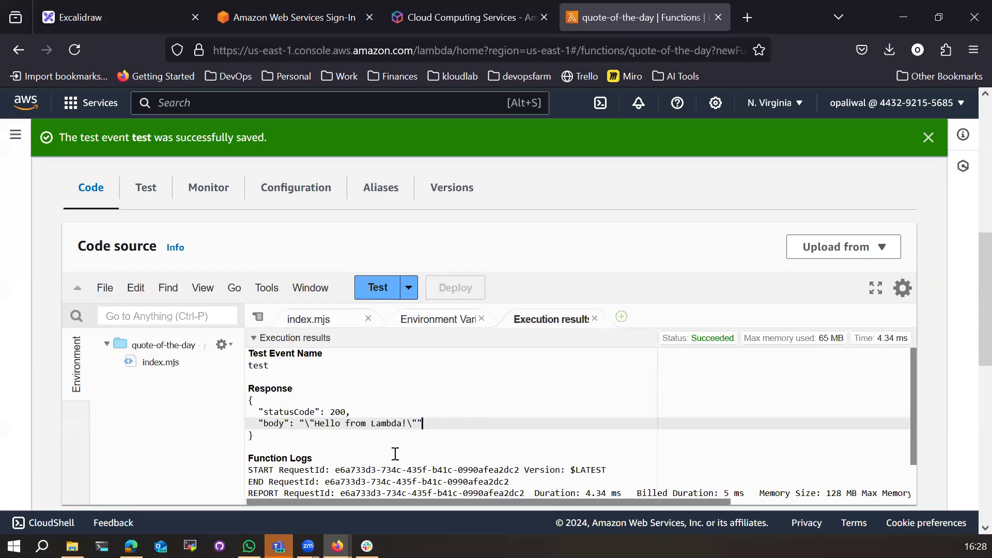
left_click_drag(316, 424, 402, 424)
left_click_drag(250, 402, 256, 437)
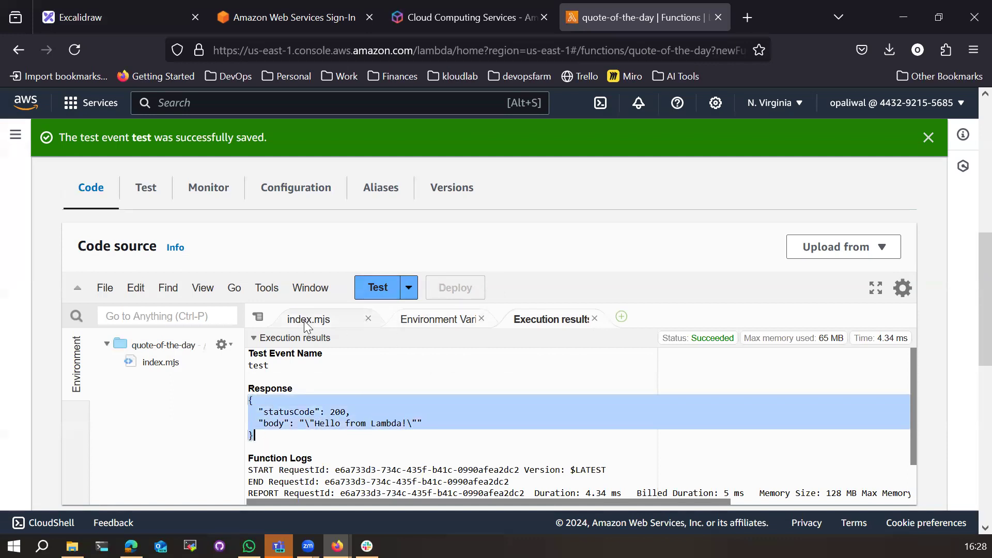
scroll(320, 372, "up", 3)
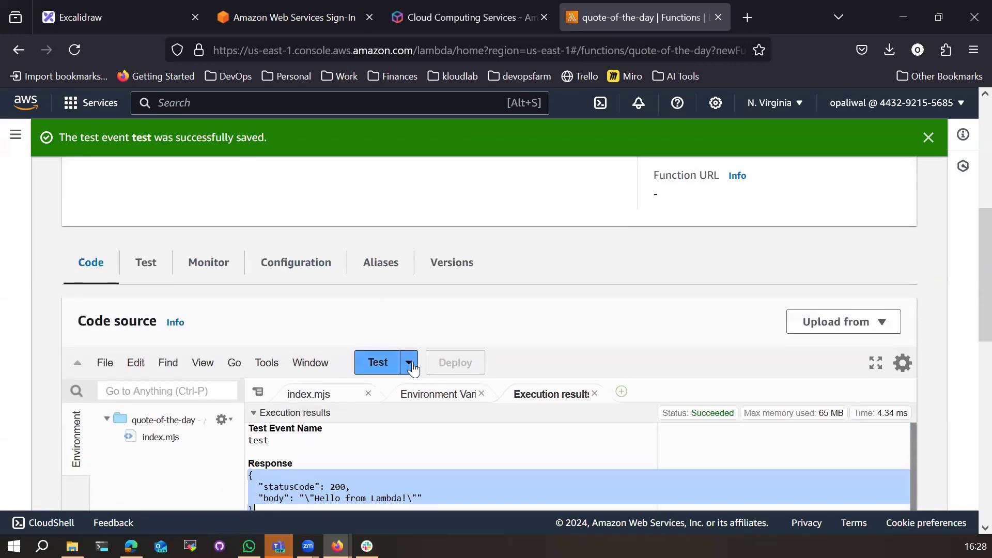
scroll(413, 368, "down", 3)
left_click(263, 356)
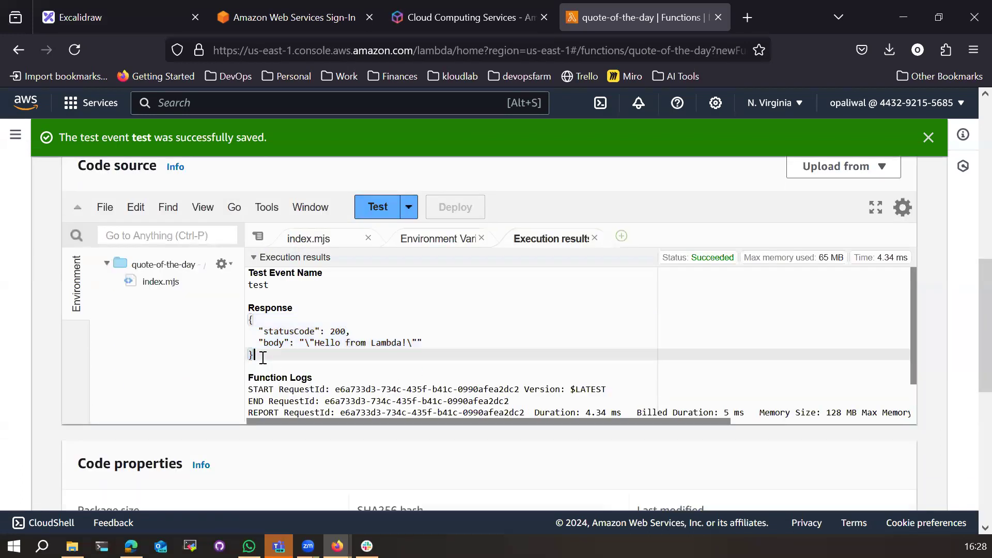
left_click_drag(263, 357, 248, 321)
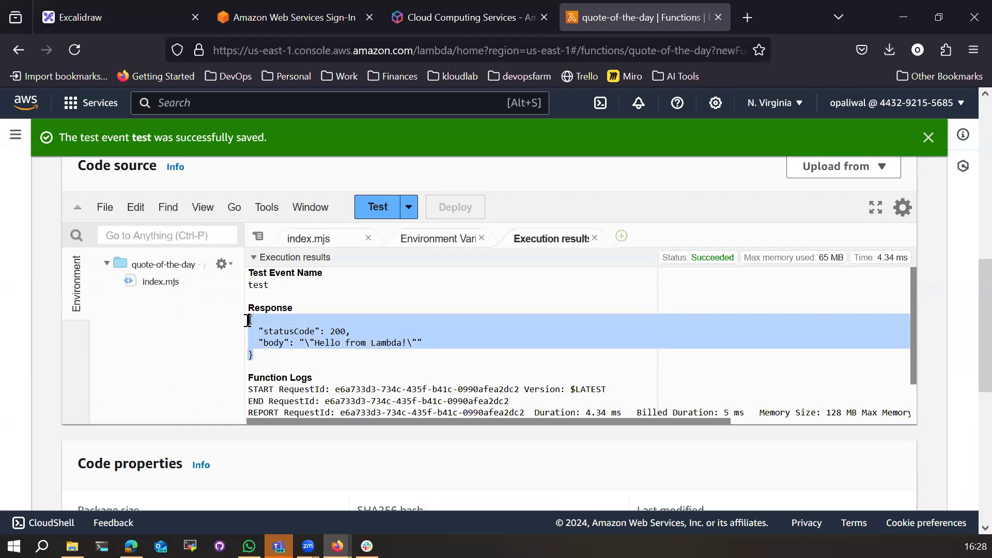
left_click(356, 361)
left_click(307, 238)
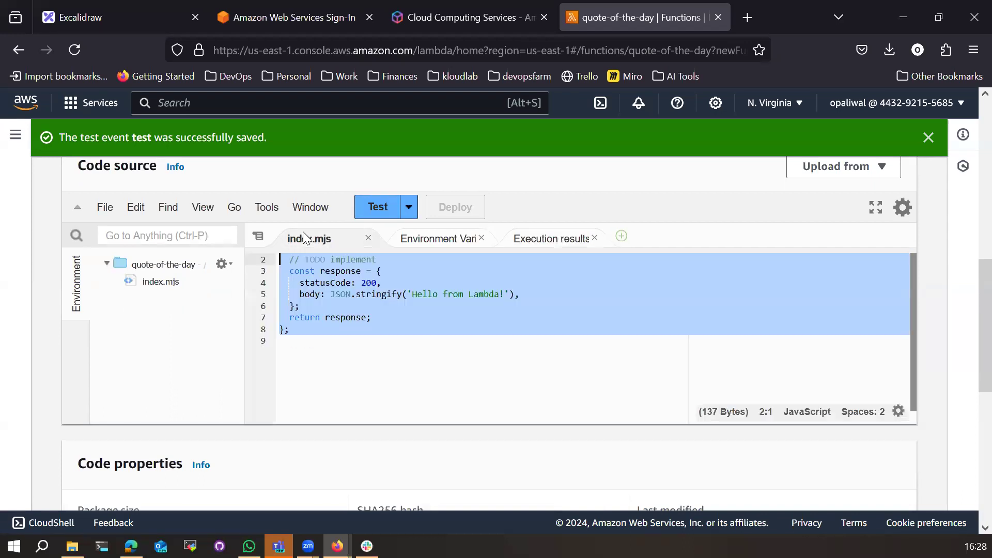
Step: Change the returned message from 'Hello from Lambda' to 'Quote of the day' and run a test
left_click(372, 332)
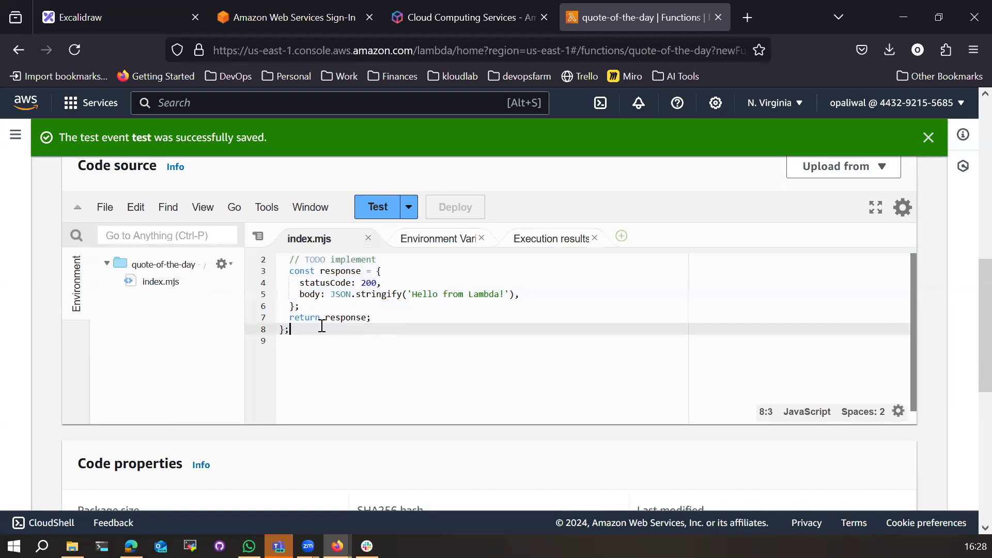
left_click_drag(325, 317, 368, 319)
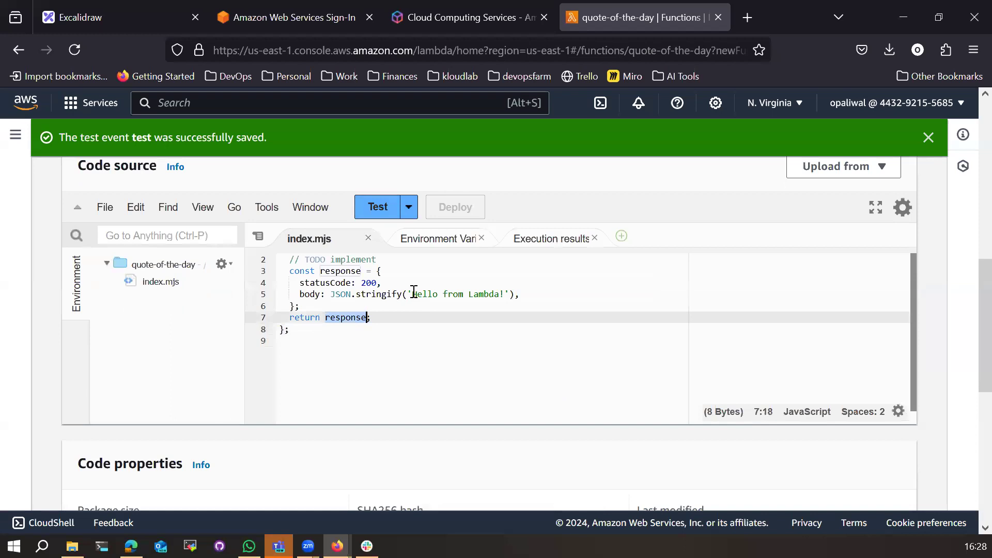
left_click_drag(415, 294, 491, 295)
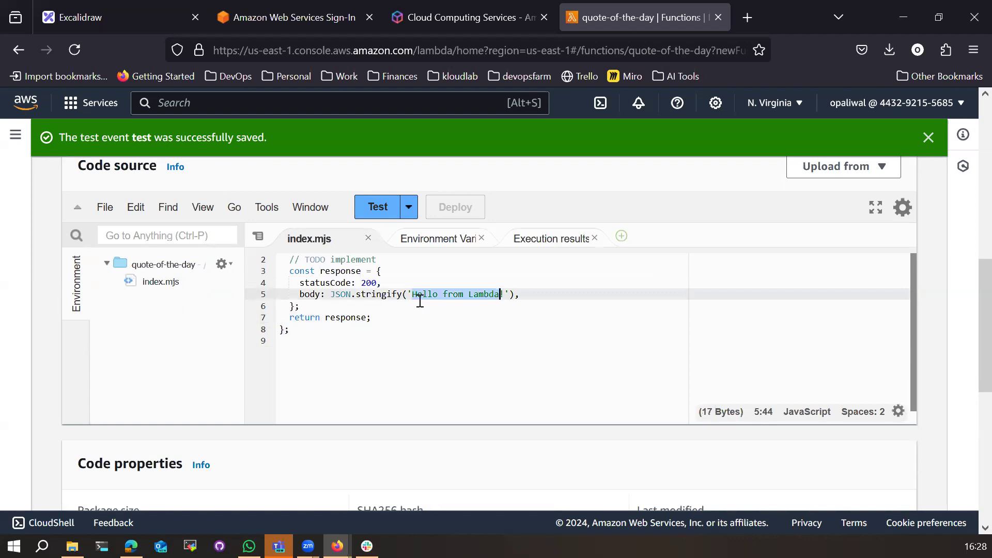
type("Quote of the day")
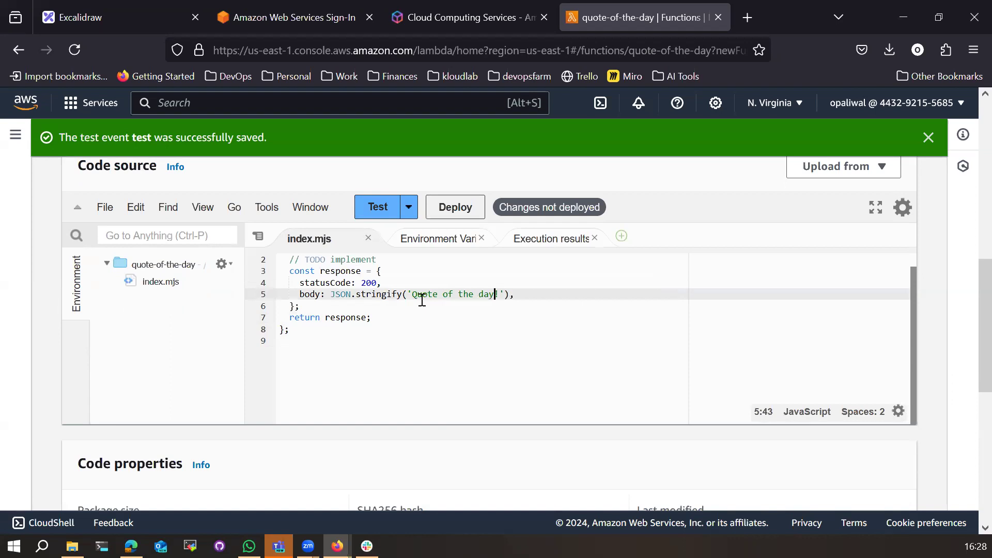
left_click(432, 318)
left_click(376, 208)
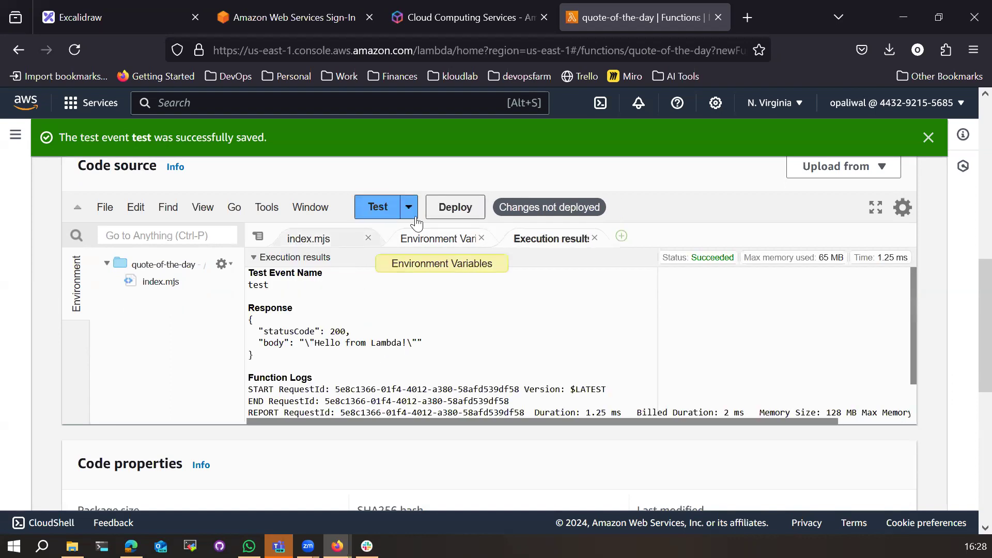
Step: Deploy the edited handler and rerun the test to confirm the new message
left_click(306, 239)
left_click_drag(414, 295, 497, 294)
left_click(418, 342)
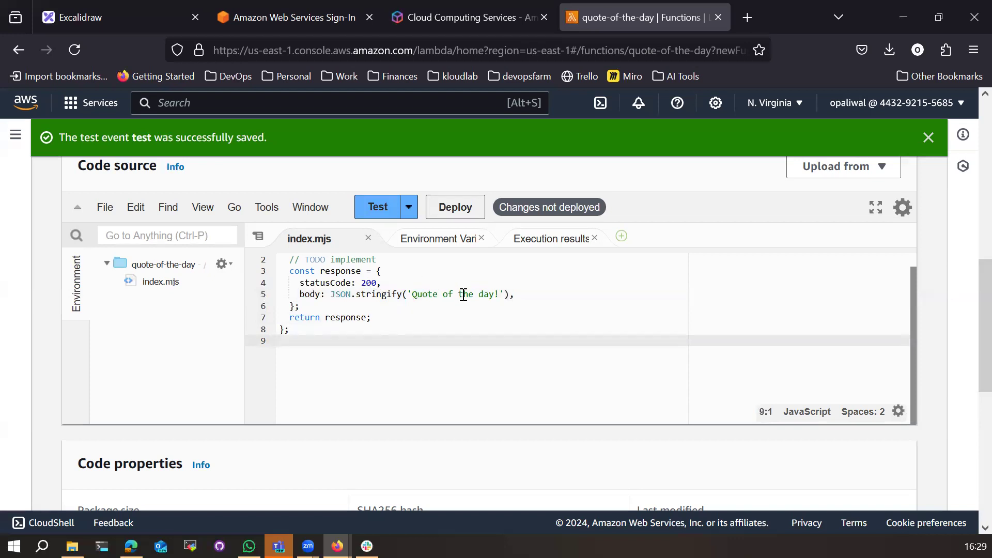
left_click(454, 208)
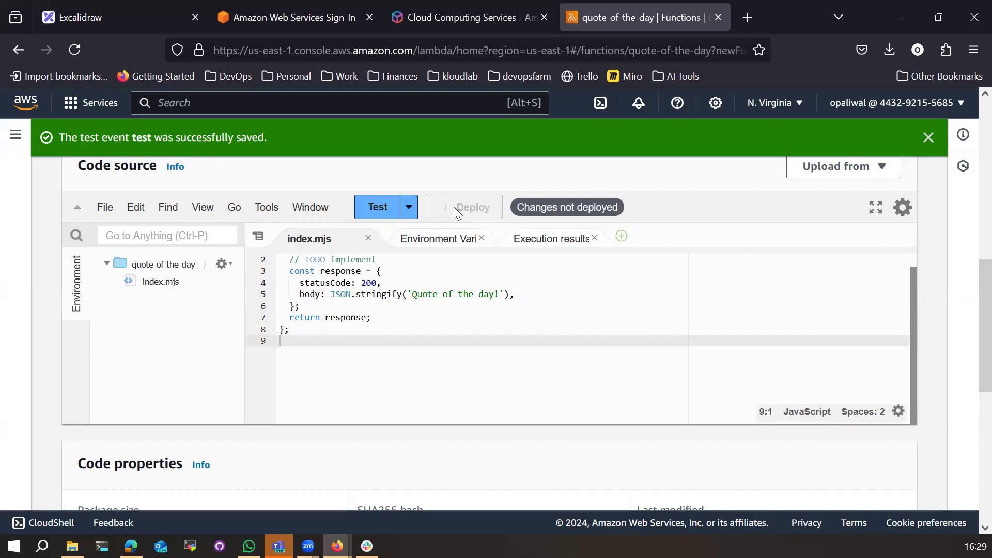
left_click(483, 294)
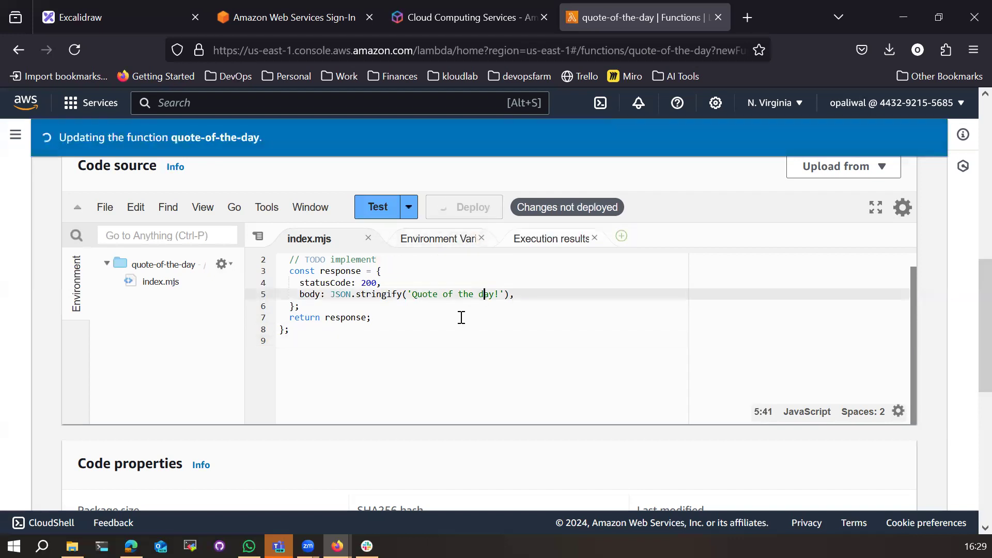
left_click(375, 206)
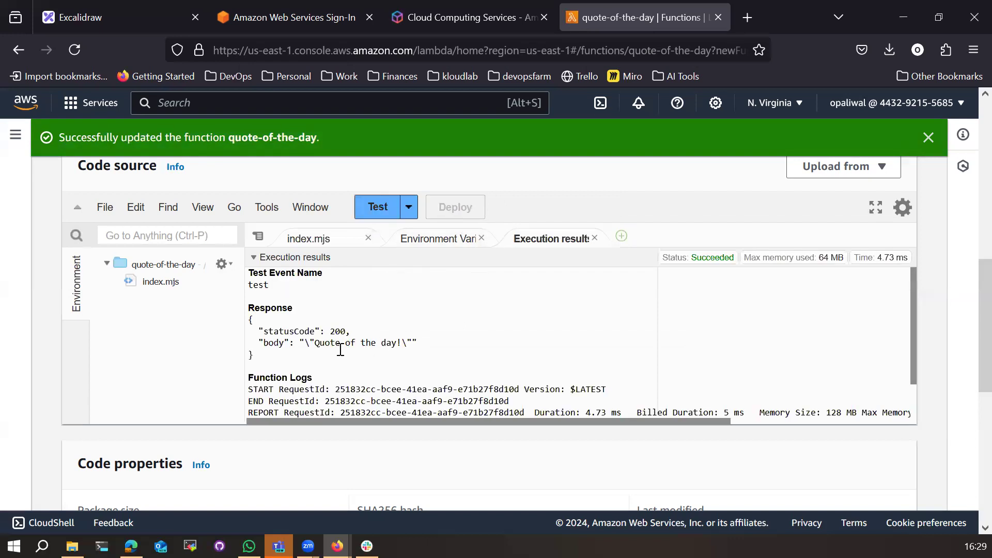
left_click(329, 240)
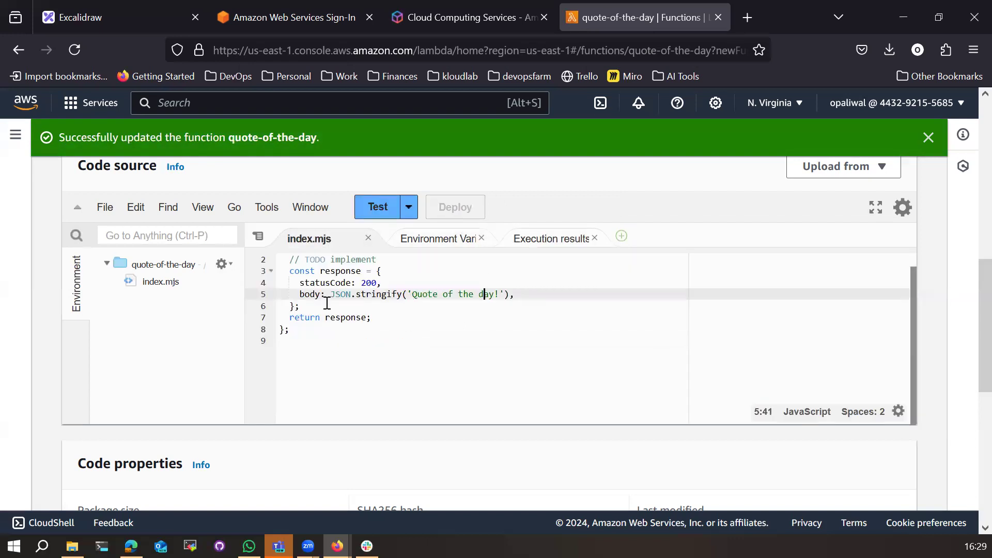
left_click_drag(311, 356, 274, 265)
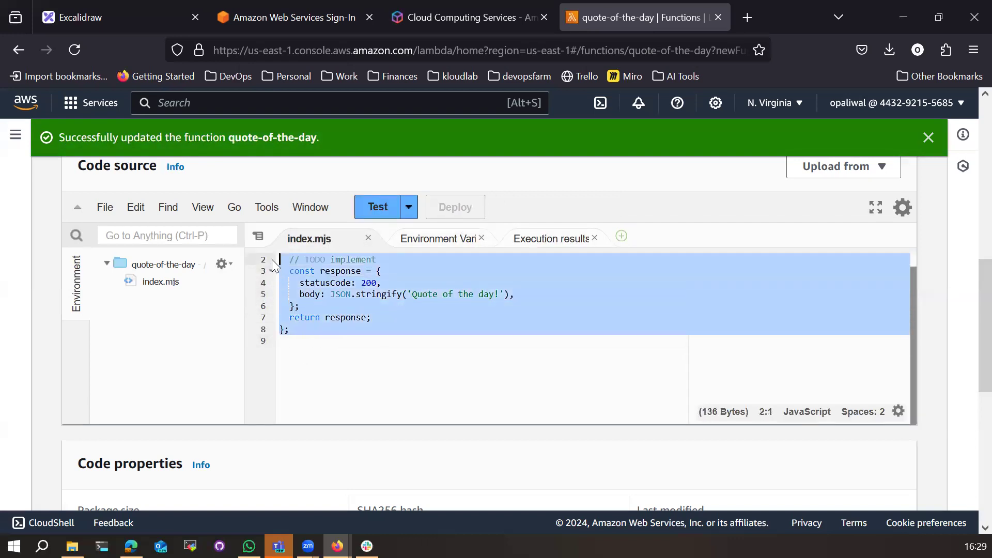
left_click(294, 345)
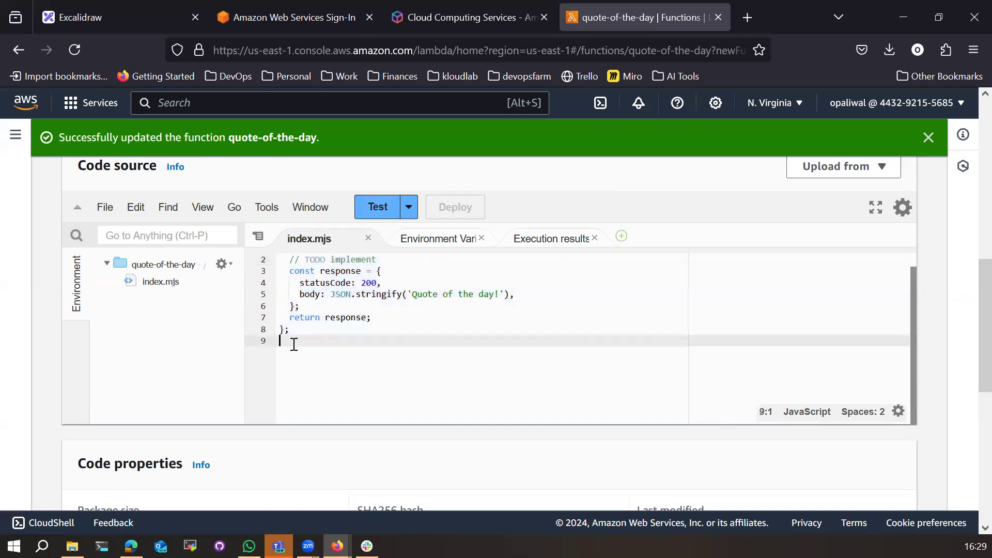
left_click_drag(413, 295, 496, 297)
left_click(375, 331)
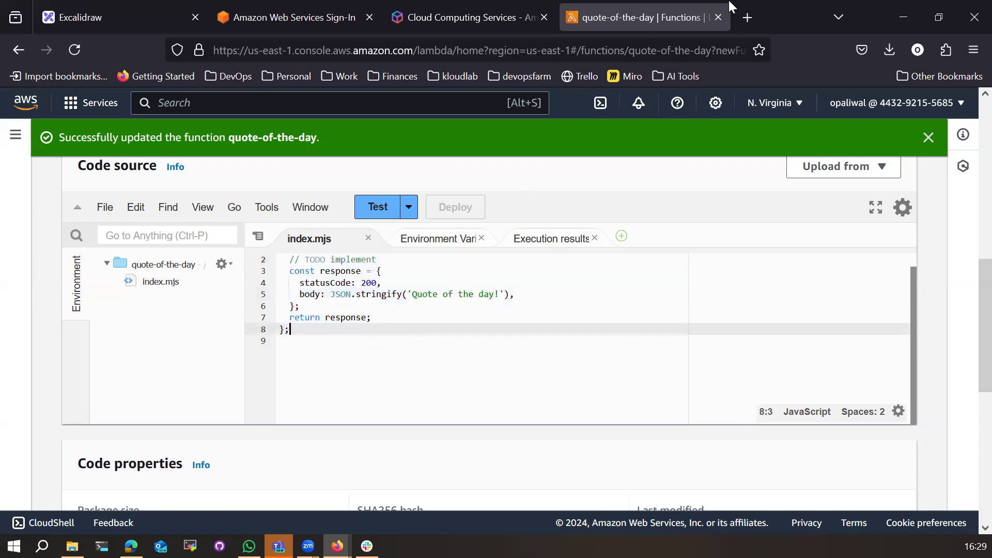
scroll(380, 338, "up", 1)
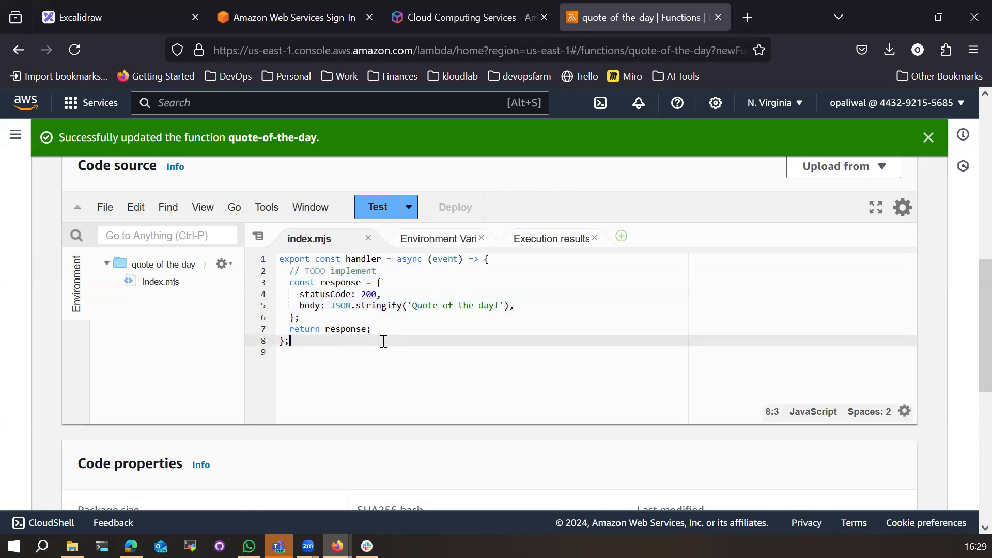
scroll(332, 331, "up", 5)
scroll(336, 388, "down", 4)
left_click(339, 443)
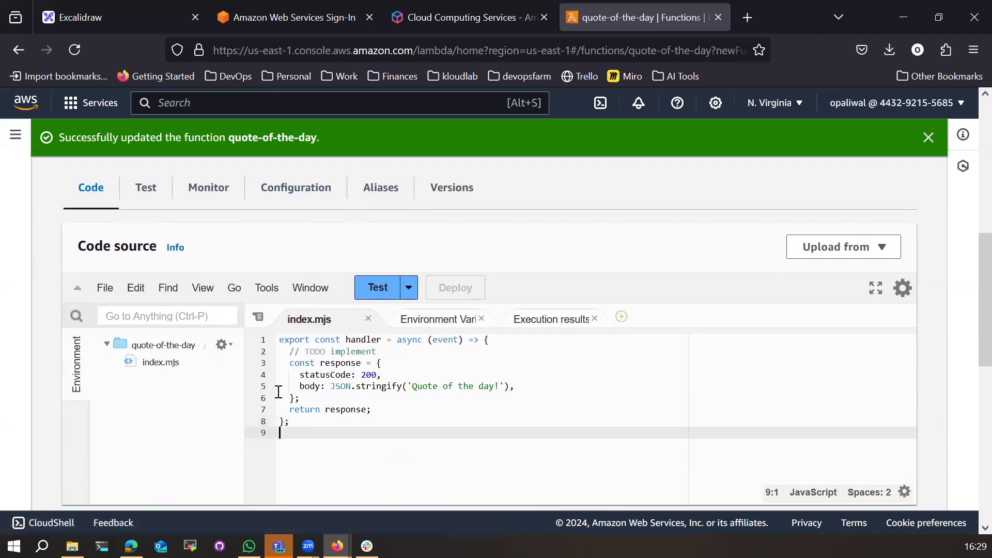
left_click_drag(279, 434, 279, 340)
scroll(165, 459, "up", 2)
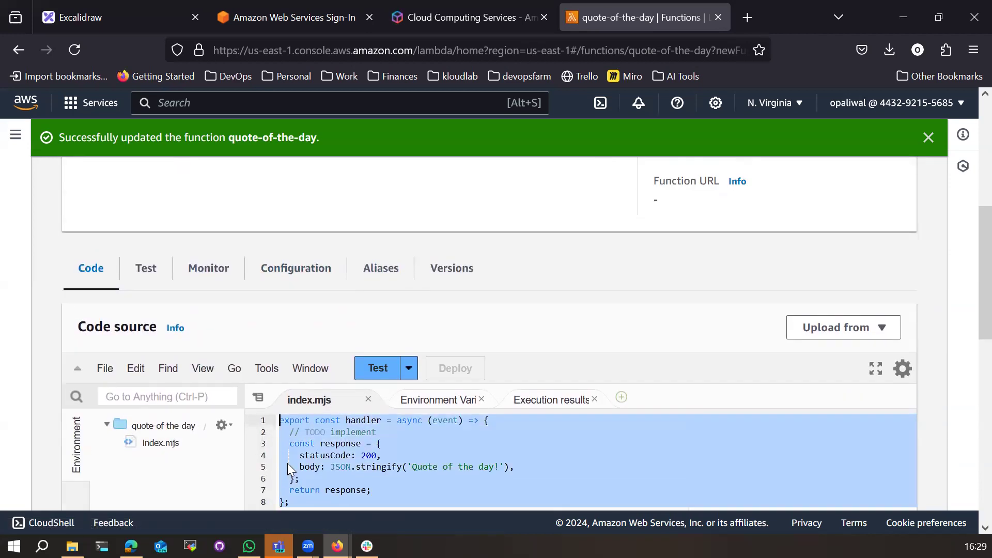
scroll(306, 470, "up", 6)
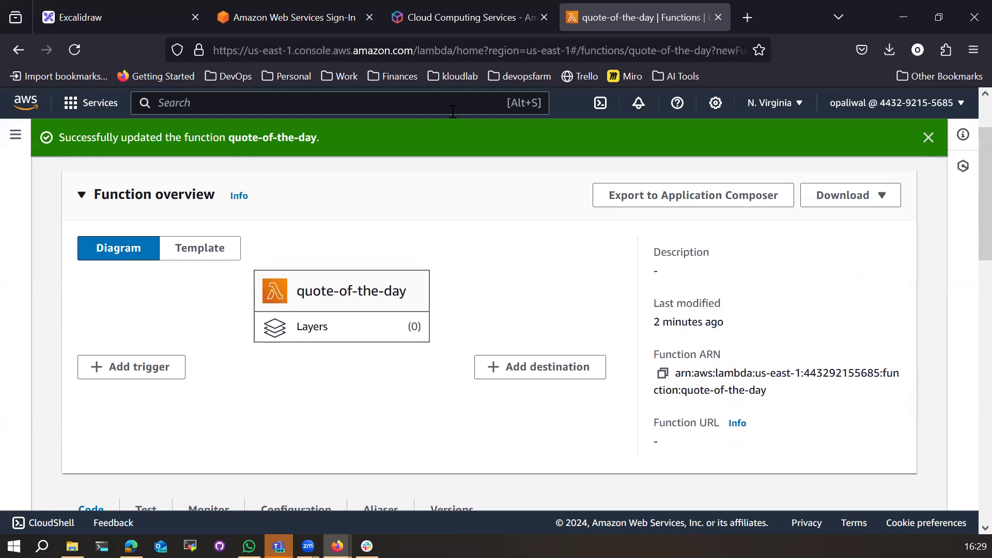
Step: Move the quote-of-the-day labels below the code box and sketch a stick figure
left_click(111, 17)
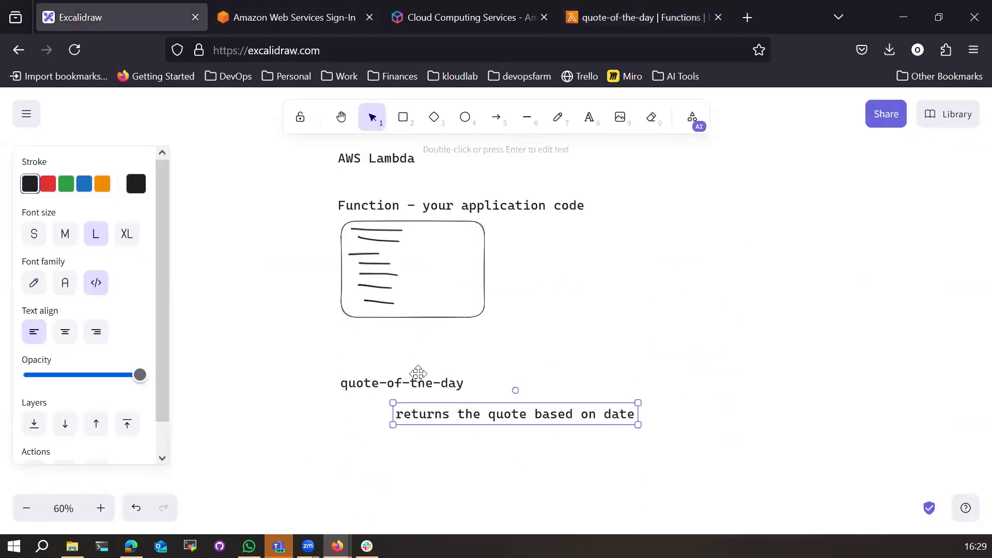
left_click_drag(417, 383, 431, 342)
left_click_drag(442, 412, 452, 369)
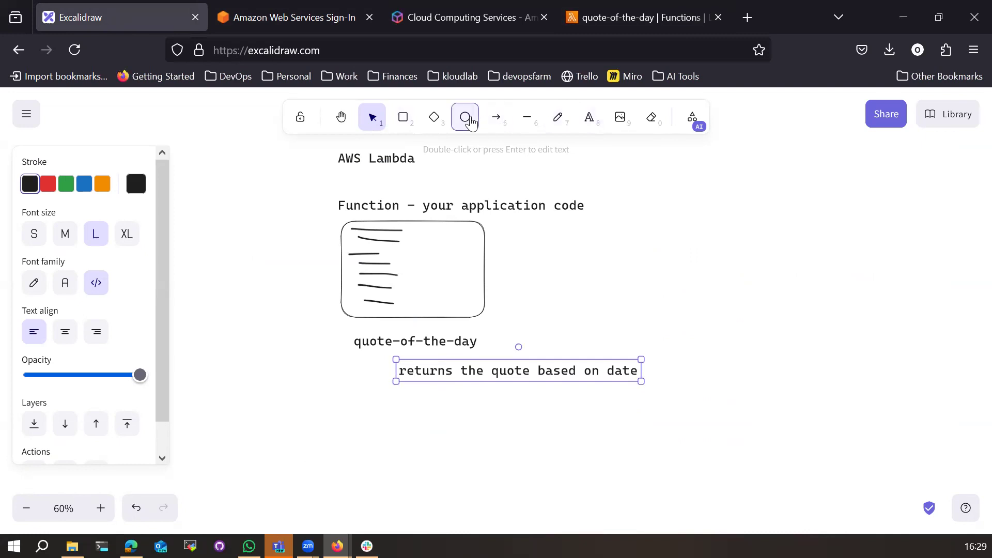
left_click(467, 119)
mouse_move(802, 211)
left_mouse_down()
mouse_move(831, 245)
mouse_move(816, 290)
left_mouse_up()
left_click(558, 117)
mouse_move(805, 257)
left_mouse_down()
mouse_move(811, 274)
mouse_move(830, 260)
mouse_move(802, 309)
mouse_move(829, 309)
left_mouse_up()
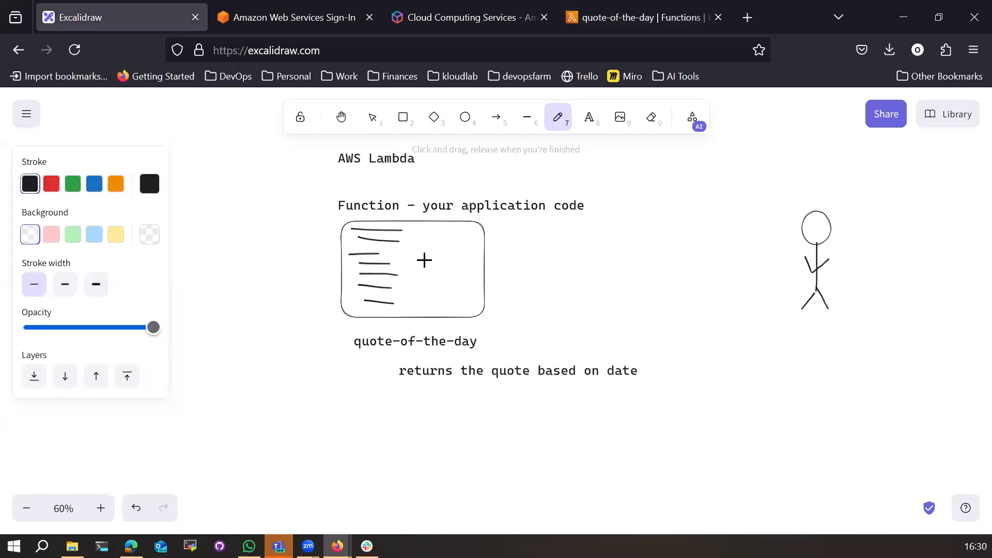
Step: Draw a box right of the code box and label it 'lambda fn'
mouse_move(561, 223)
left_mouse_down()
mouse_move(554, 281)
mouse_move(645, 241)
mouse_move(561, 222)
left_mouse_up()
left_click(589, 117)
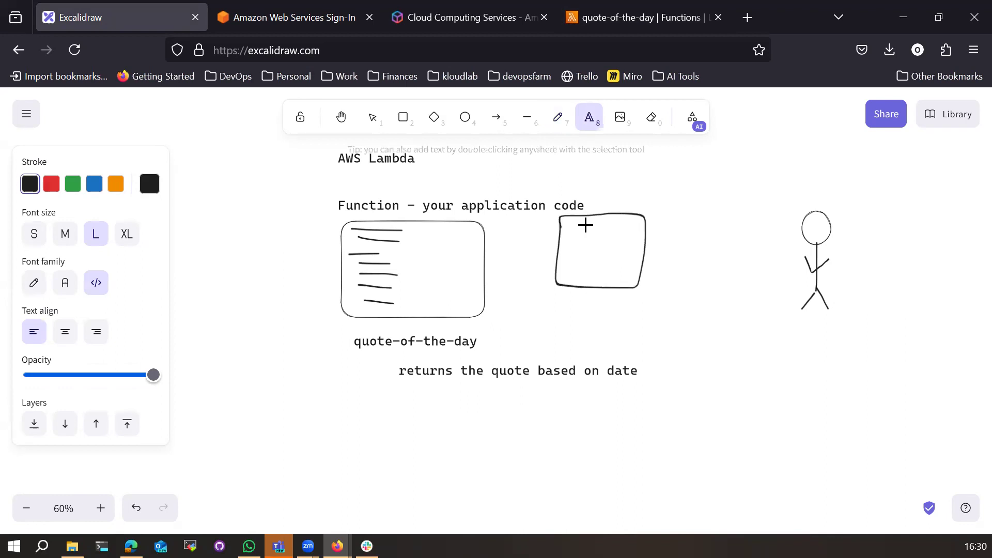
left_click(584, 227)
type("lambda")
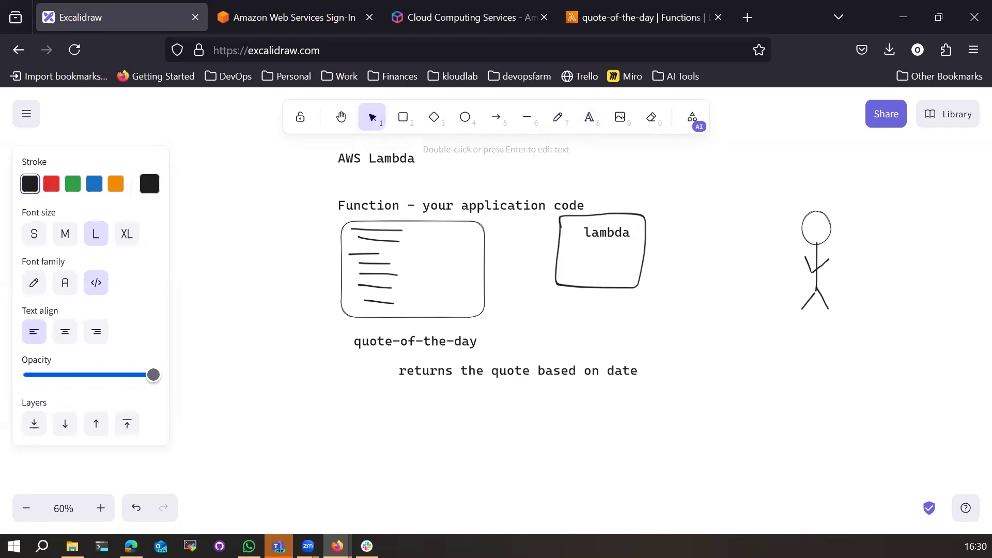
type("fn")
left_click(621, 269)
left_click_drag(622, 236, 605, 236)
Step: Draw arrows into 'lambda fn' from the code box and from the stick figure
left_click(560, 127)
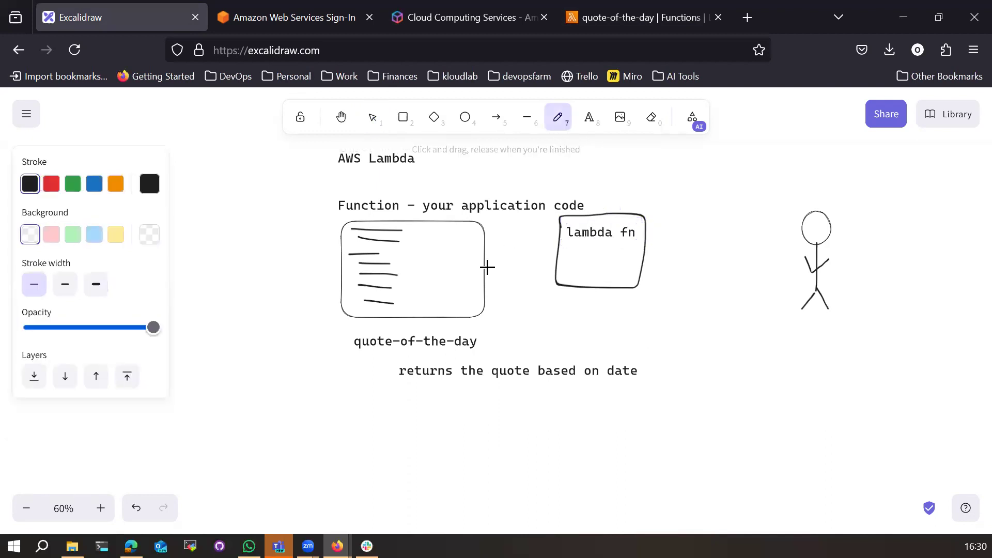
left_click_drag(482, 265, 558, 243)
left_click_drag(789, 211, 801, 346)
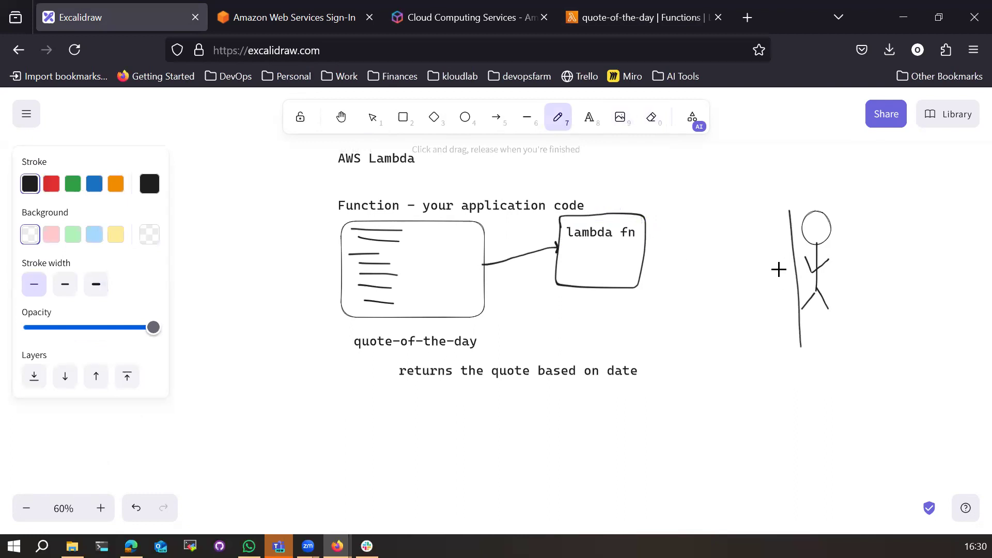
mouse_move(795, 262)
left_mouse_down()
mouse_move(659, 239)
mouse_move(658, 230)
mouse_move(668, 253)
left_mouse_up()
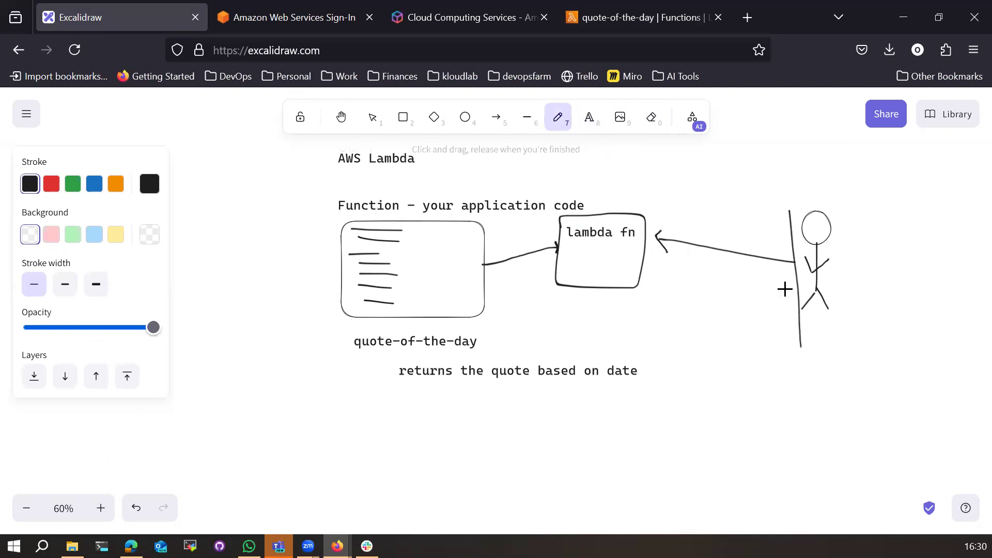
left_click(282, 20)
Step: Undo the figure's long arrow and draw a short line from the stick figure to a small box
left_click(612, 19)
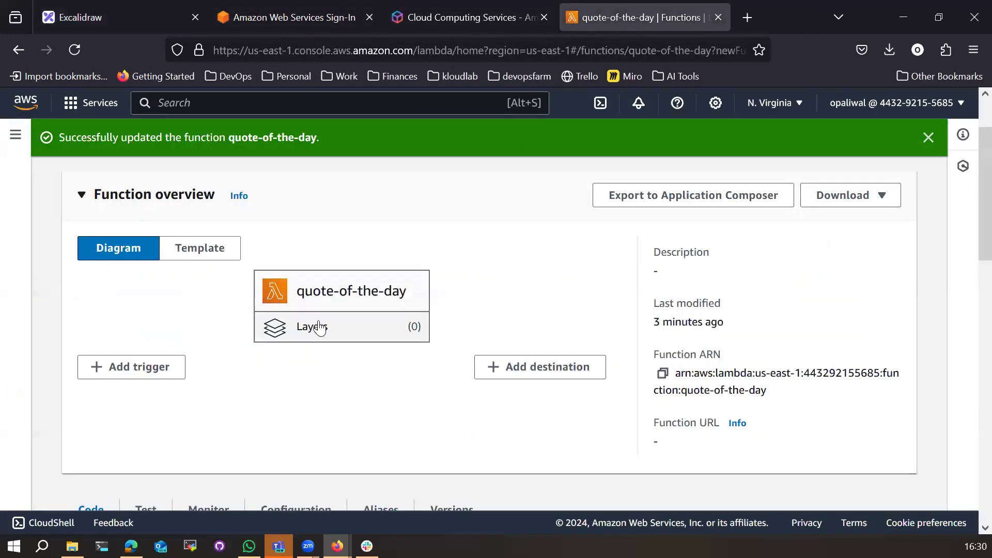
scroll(317, 325, "down", 5)
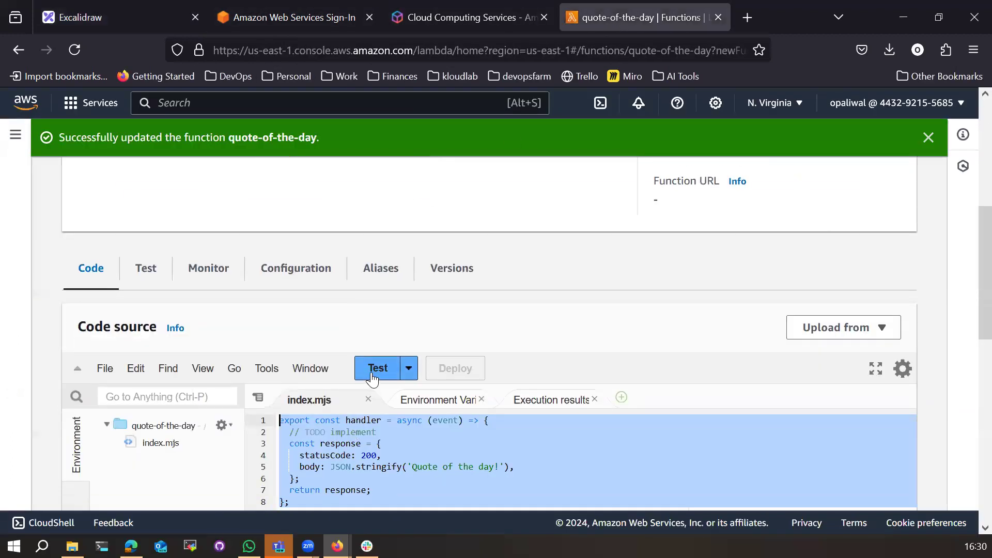
left_click(111, 19)
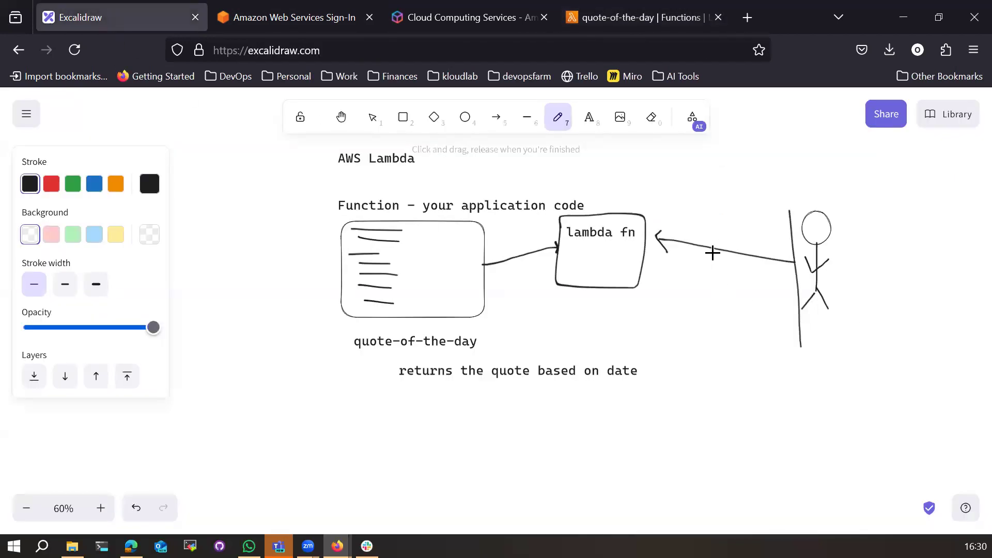
key("ctrl+z")
key("ctrl+z")
mouse_move(804, 266)
left_mouse_down()
mouse_move(758, 266)
mouse_move(724, 286)
mouse_move(753, 243)
mouse_move(727, 241)
left_mouse_up()
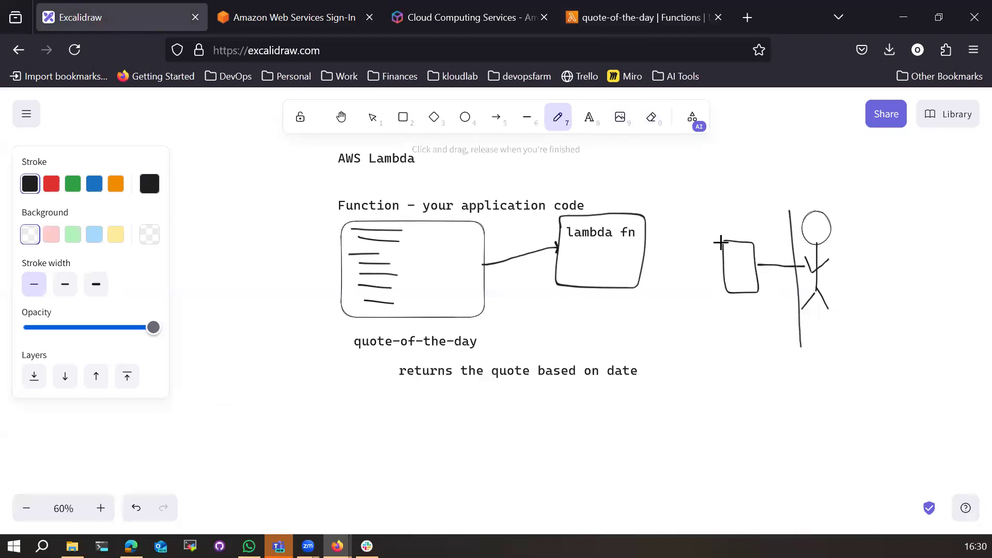
Step: Label the small box 'trigger'
left_click(587, 119)
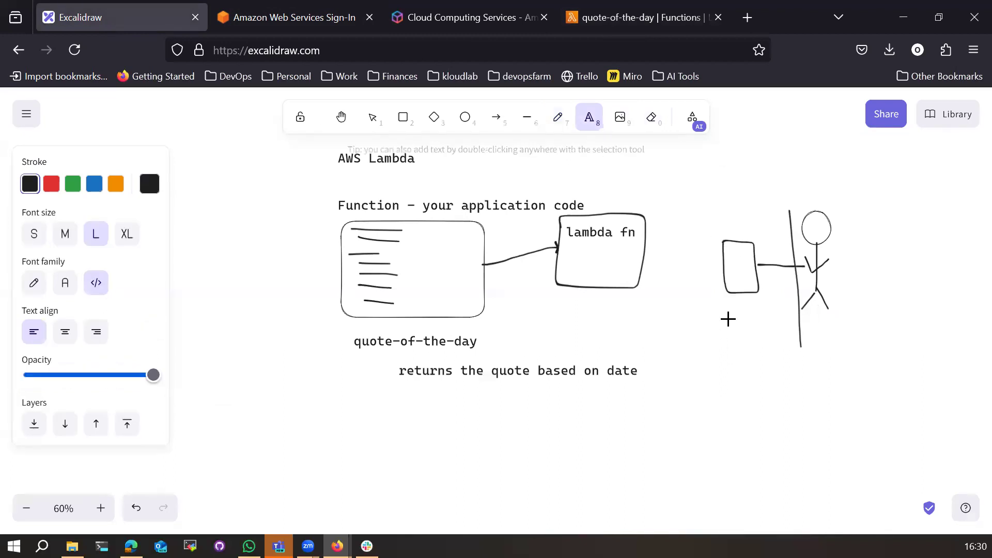
left_click(728, 308)
type("trigger")
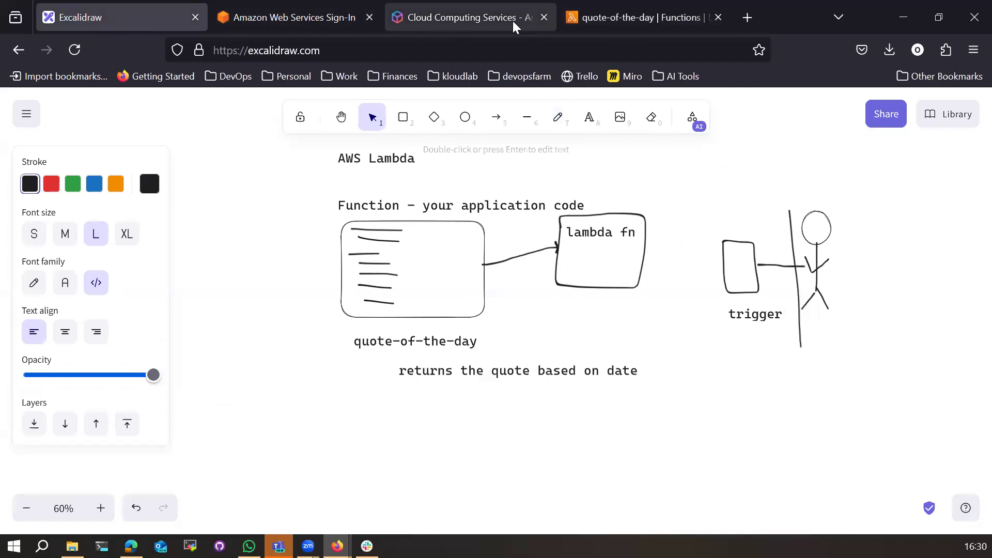
left_click(613, 18)
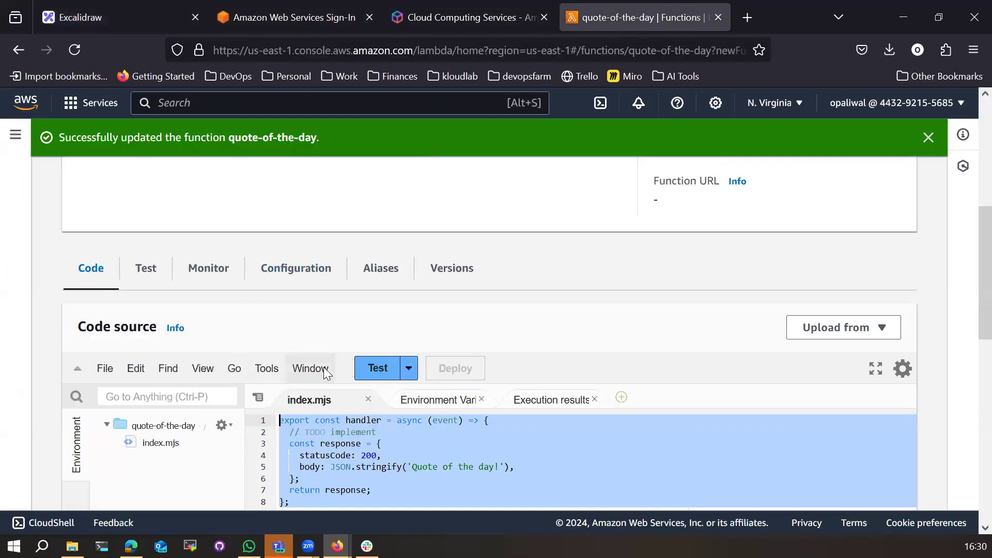
Step: Begin adding a trigger to quote-of-the-day and browse the trigger source list
scroll(321, 334, "up", 5)
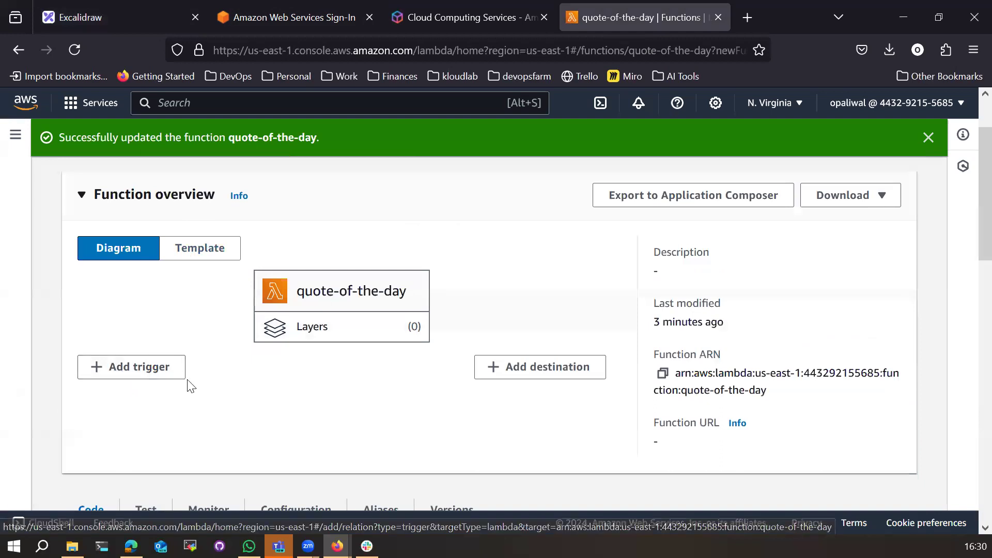
left_click(102, 372)
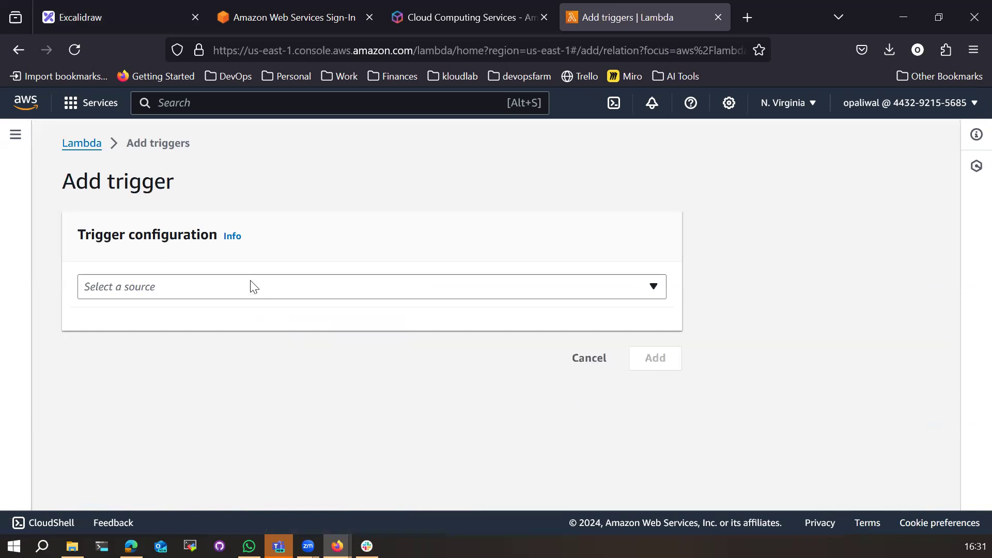
left_click(649, 291)
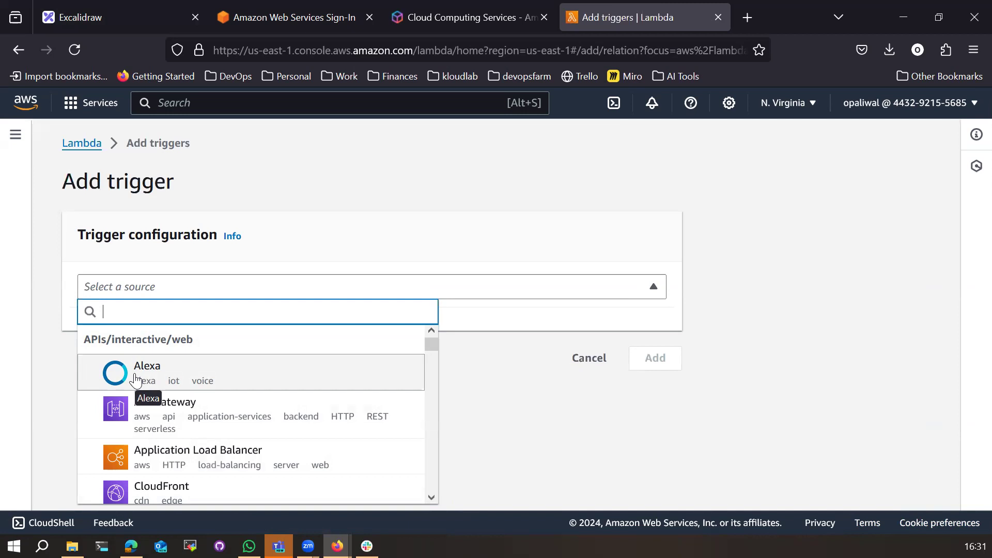
key("Down")
key("Down")
key("Down")
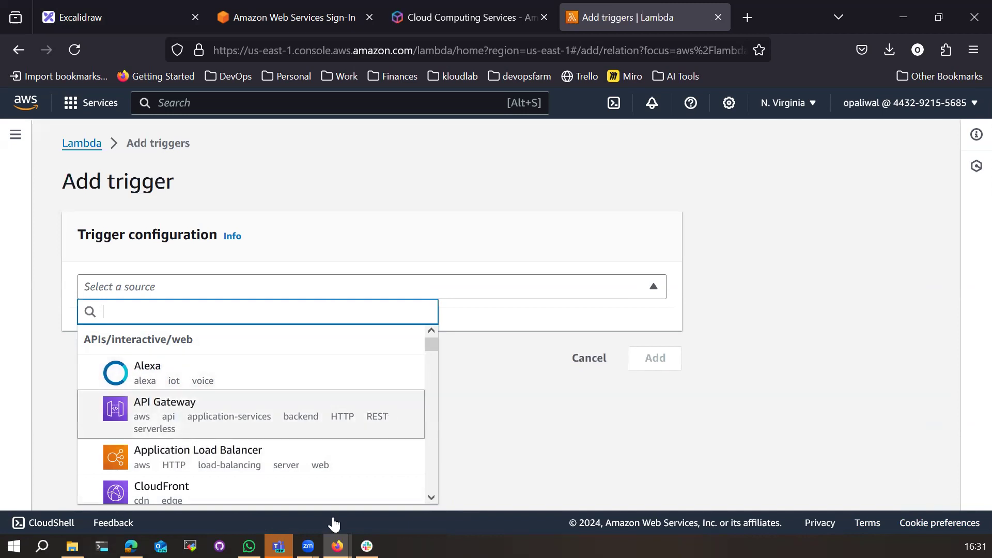
key("Escape")
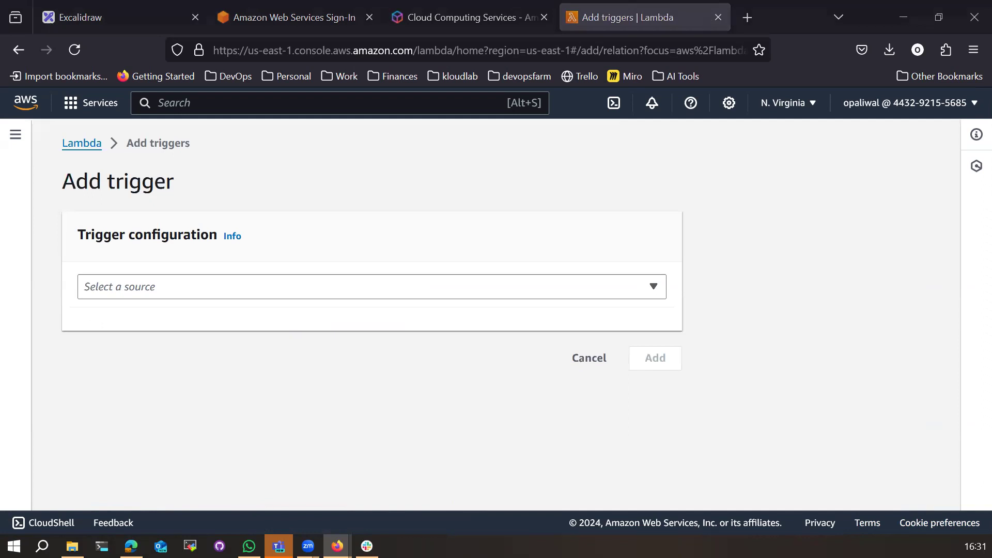
left_click(224, 289)
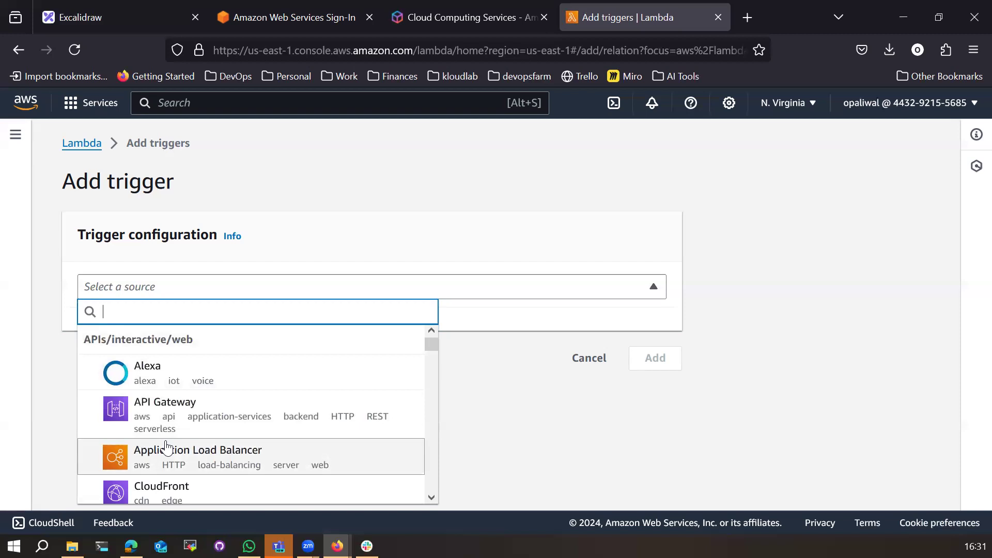
scroll(177, 459, "down", 3)
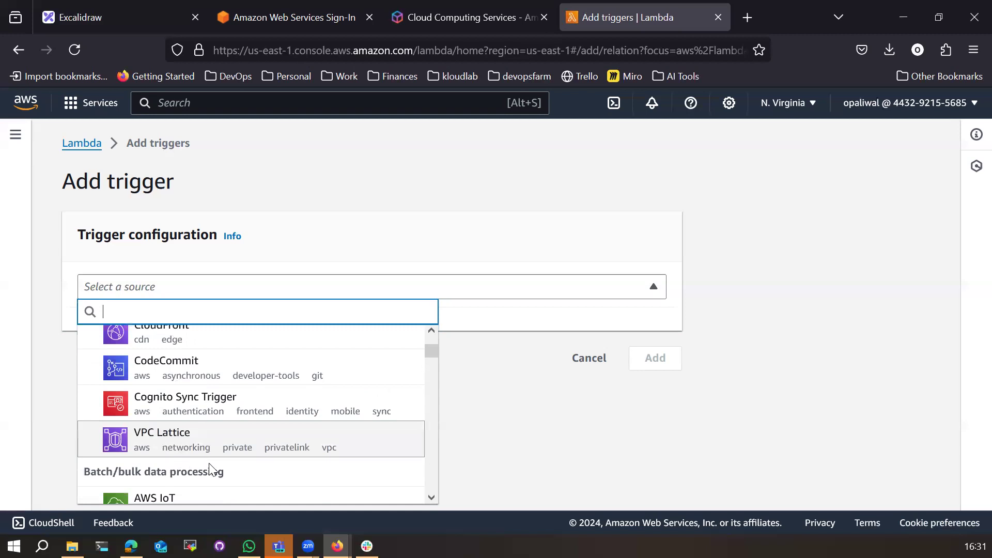
scroll(209, 470, "down", 2)
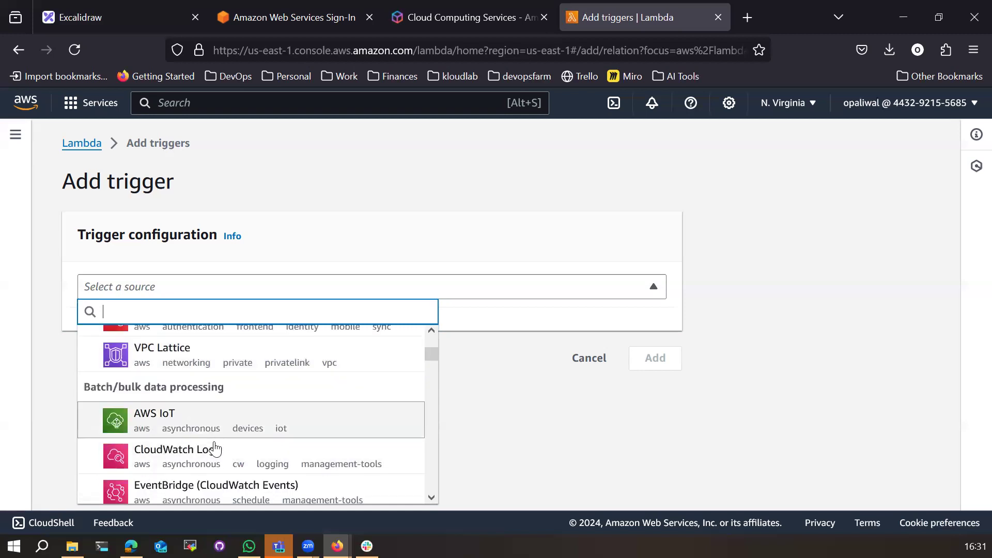
scroll(214, 445, "down", 2)
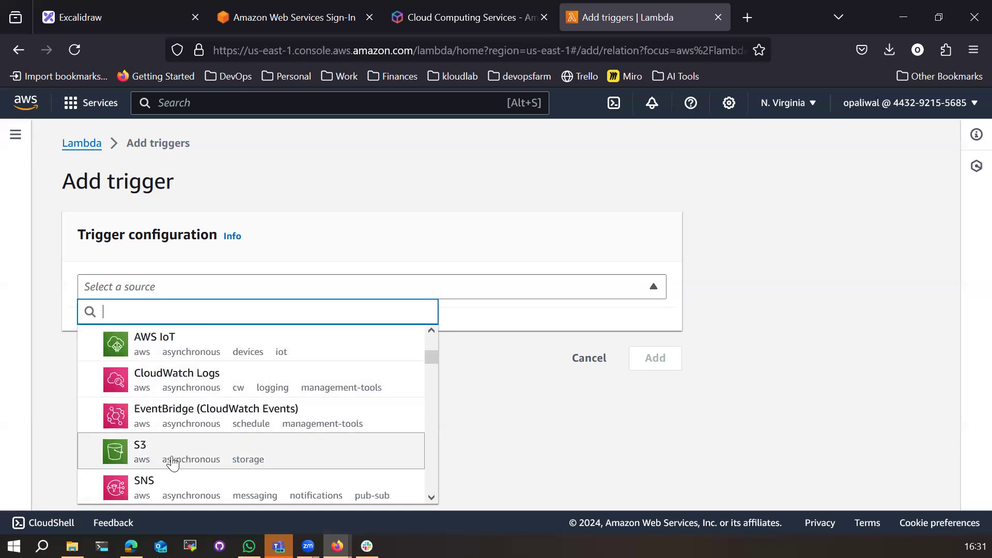
scroll(180, 475, "down", 2)
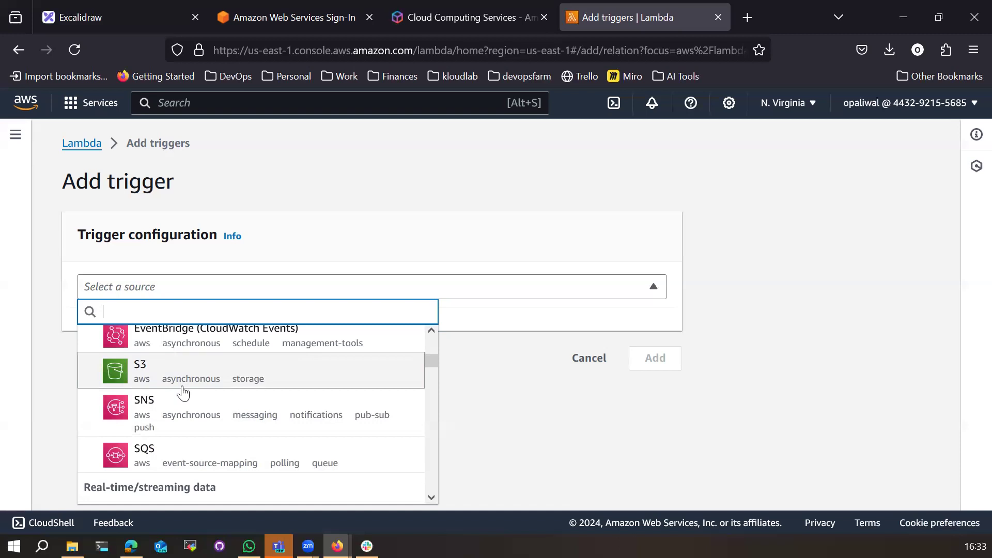
Step: Choose API Gateway as the trigger source and have a new API created
scroll(183, 392, "up", 3)
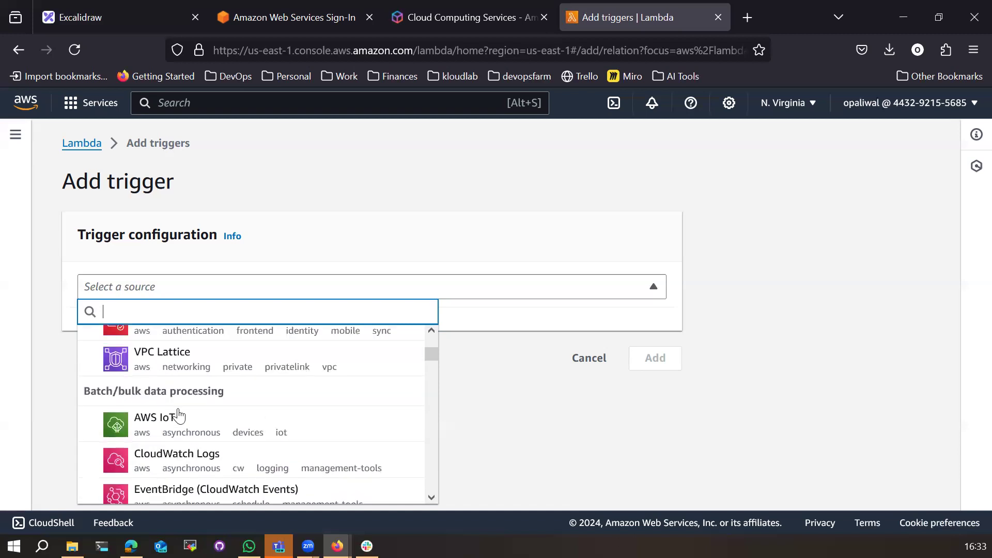
scroll(176, 422, "up", 5)
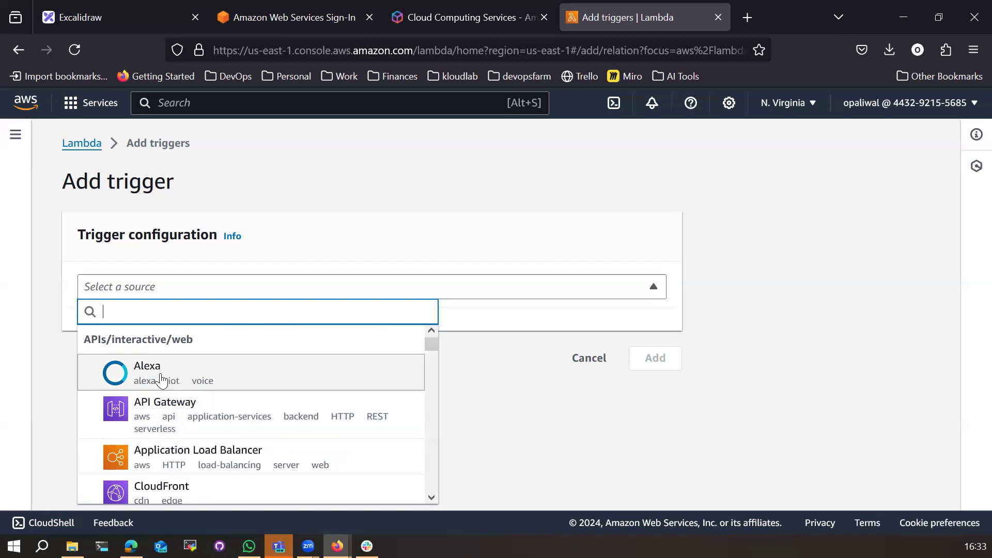
left_click(174, 416)
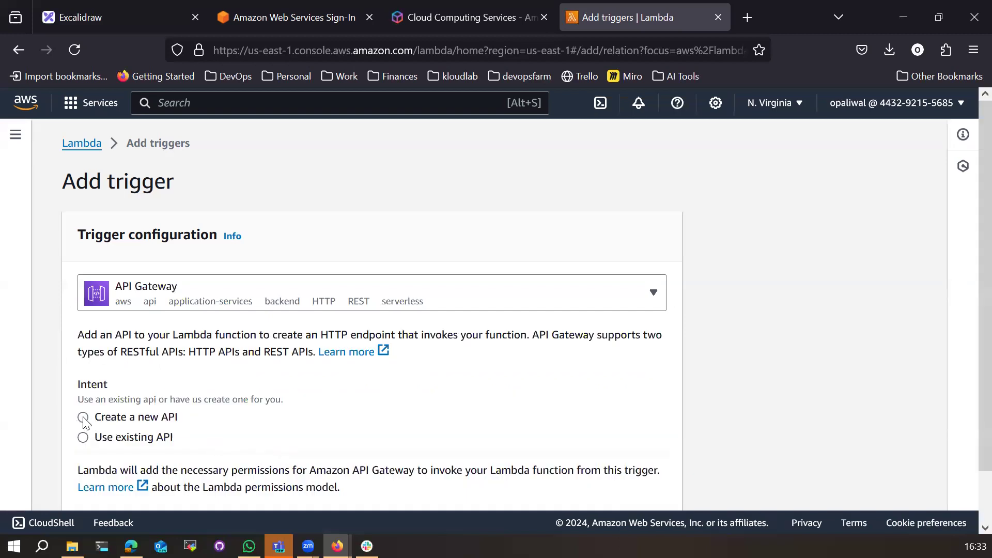
scroll(83, 420, "down", 2)
left_click(83, 364)
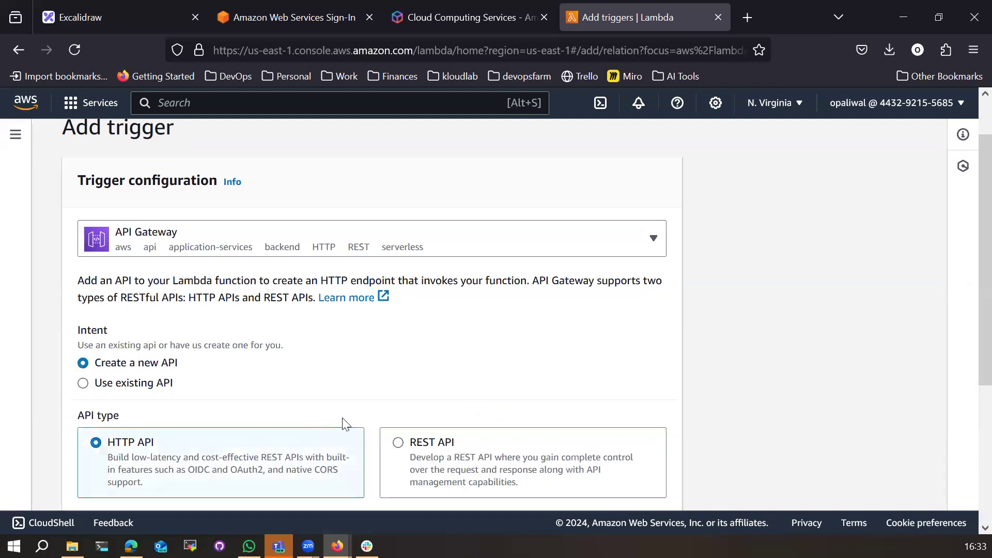
scroll(344, 421, "down", 3)
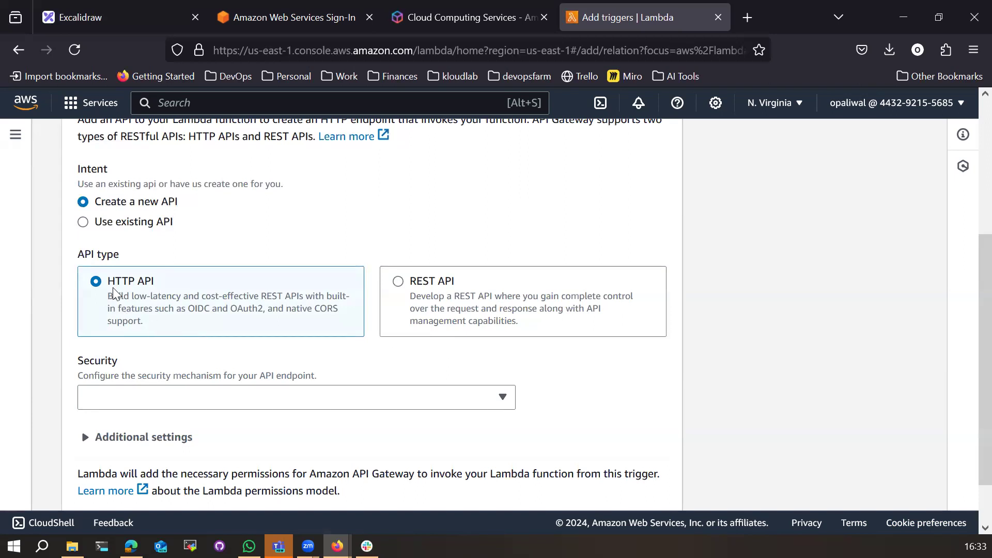
Step: Expand the additional API settings and attempt to add the trigger
left_click(494, 401)
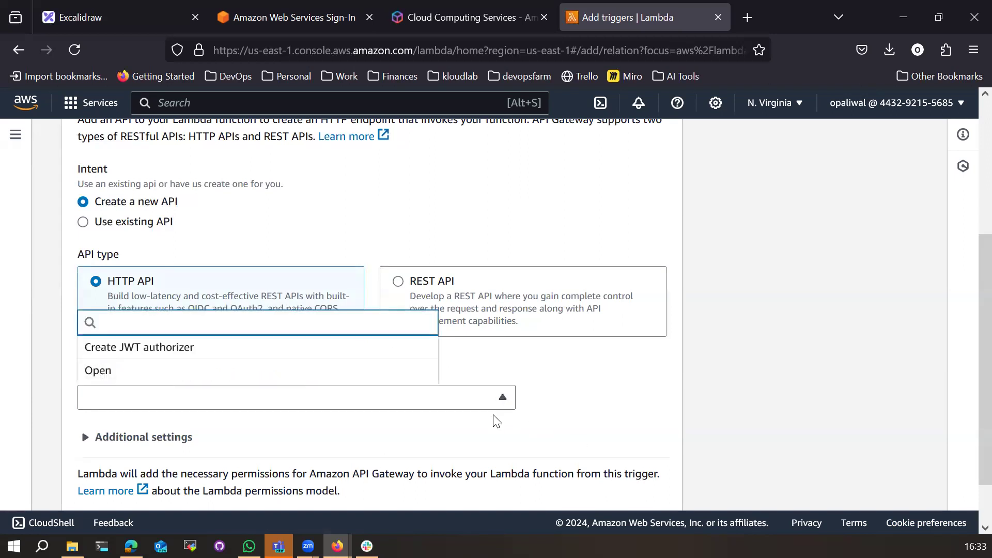
left_click(216, 433)
left_click(216, 434)
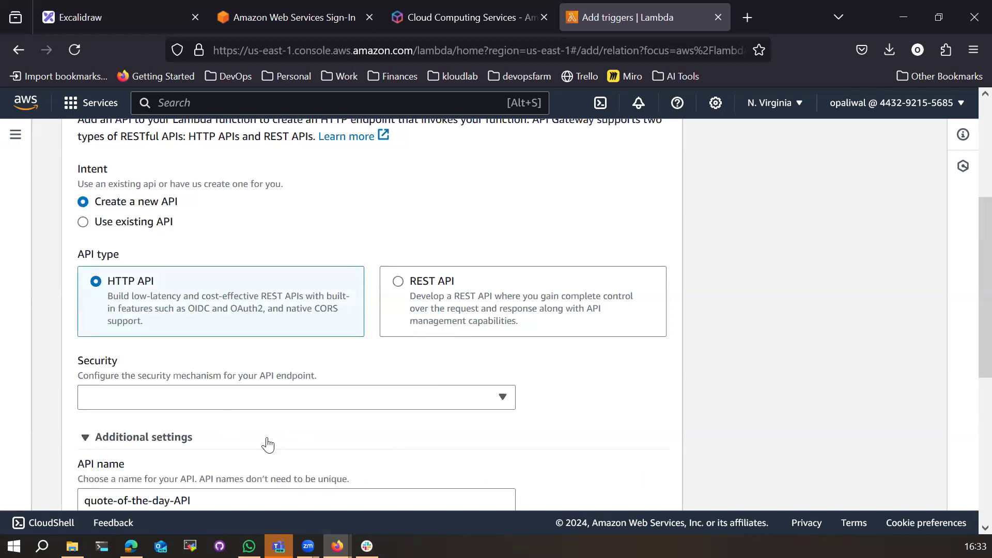
scroll(207, 393, "down", 3)
scroll(266, 405, "down", 3)
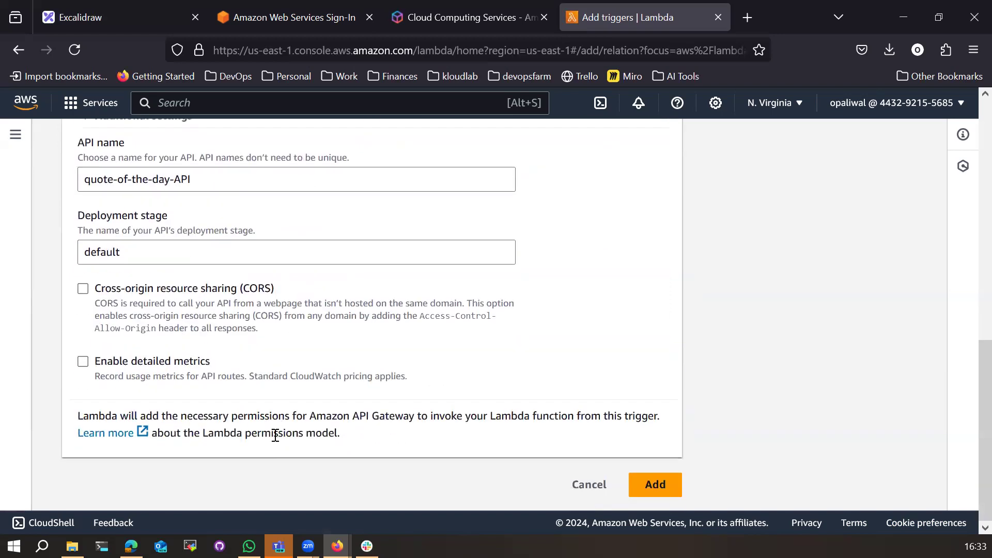
left_click(650, 483)
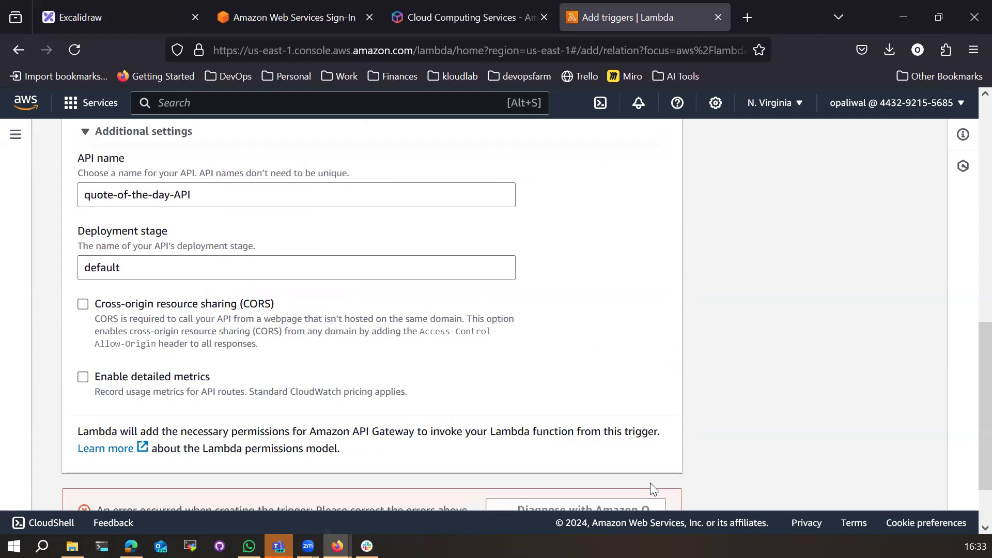
Step: Set the API security to Open, collapse additional settings, and add the trigger
left_click_drag(321, 434, 412, 434)
scroll(391, 461, "up", 6)
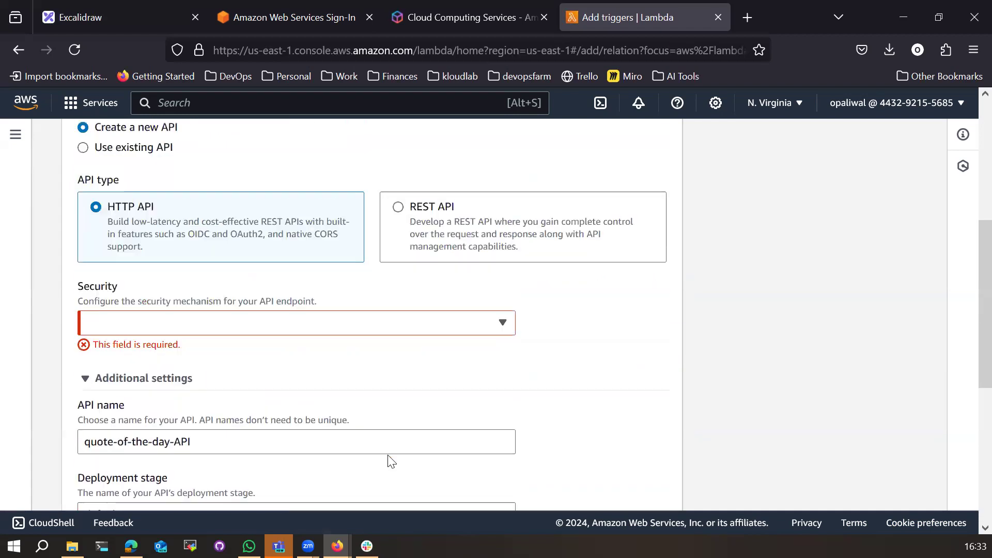
left_click(175, 325)
left_click(132, 401)
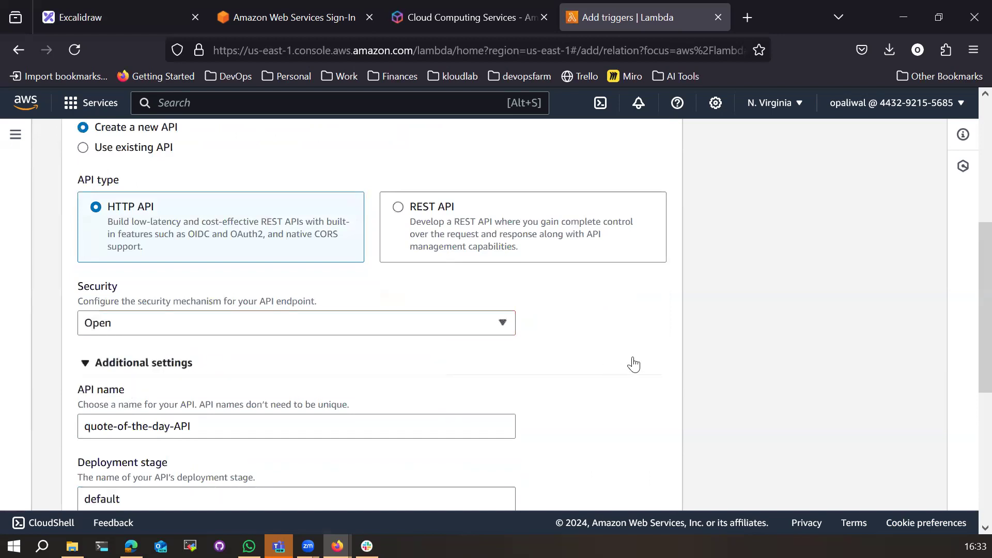
left_click(605, 366)
scroll(624, 404, "down", 2)
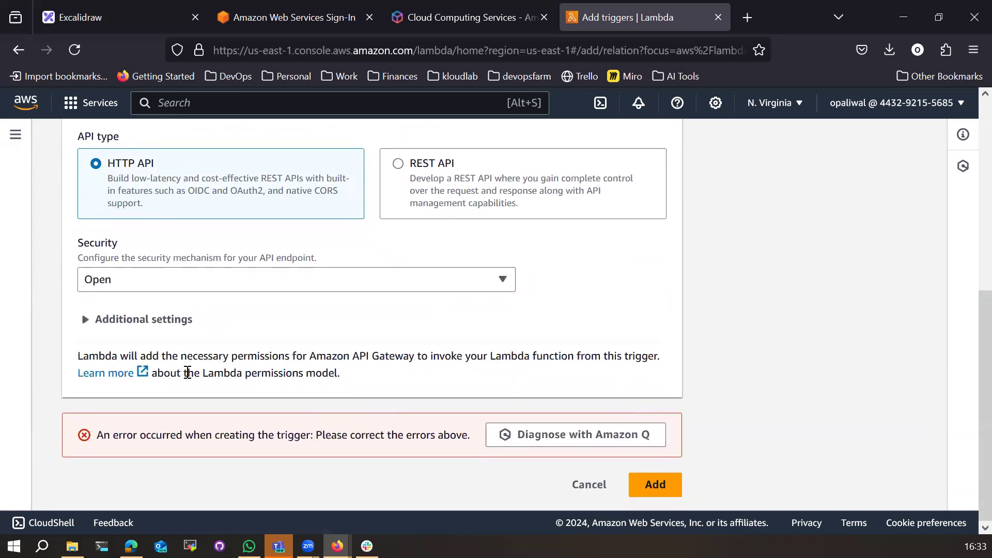
left_click(111, 283)
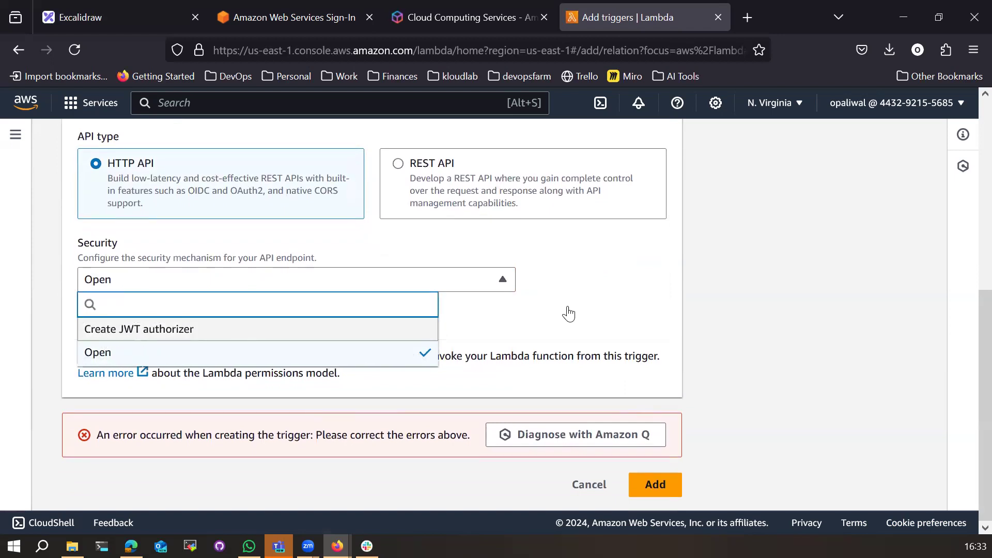
left_click(637, 299)
left_click(663, 492)
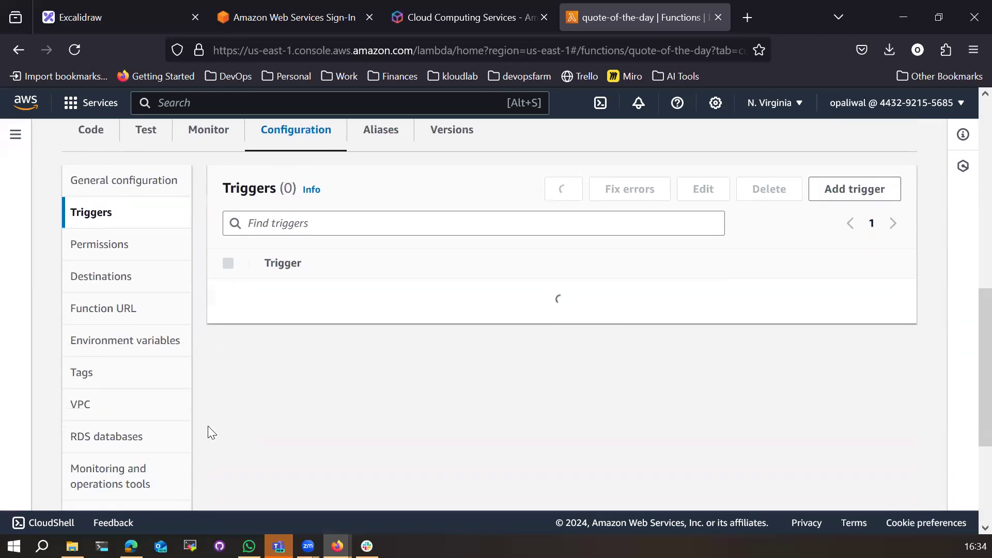
Step: Copy the quote-of-the-day-API endpoint URL from the Triggers list
scroll(221, 440, "up", 5)
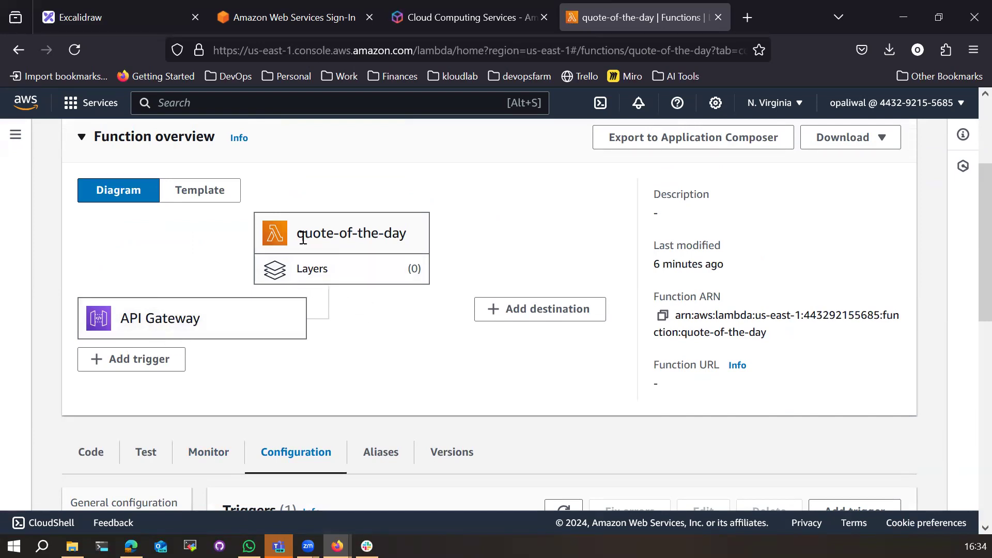
scroll(408, 384, "down", 5)
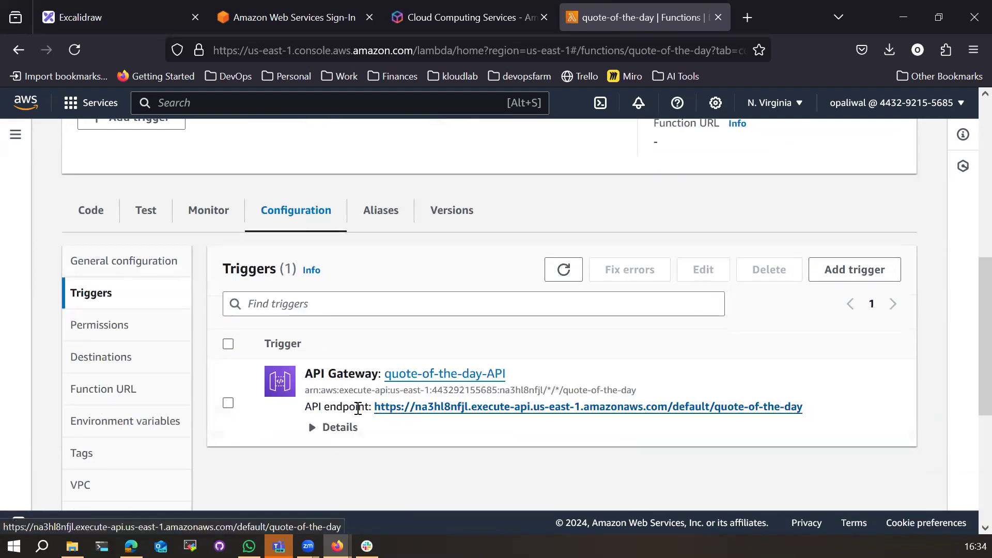
right_click(429, 407)
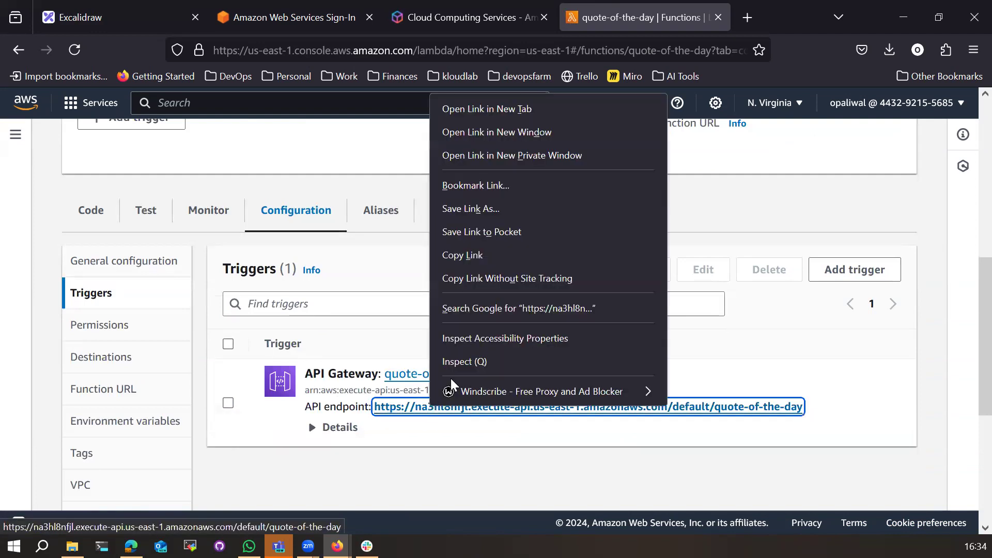
left_click(463, 256)
Step: Load the copied API endpoint URL in a new tab, which returns 'Quote of the day!'
left_click(742, 25)
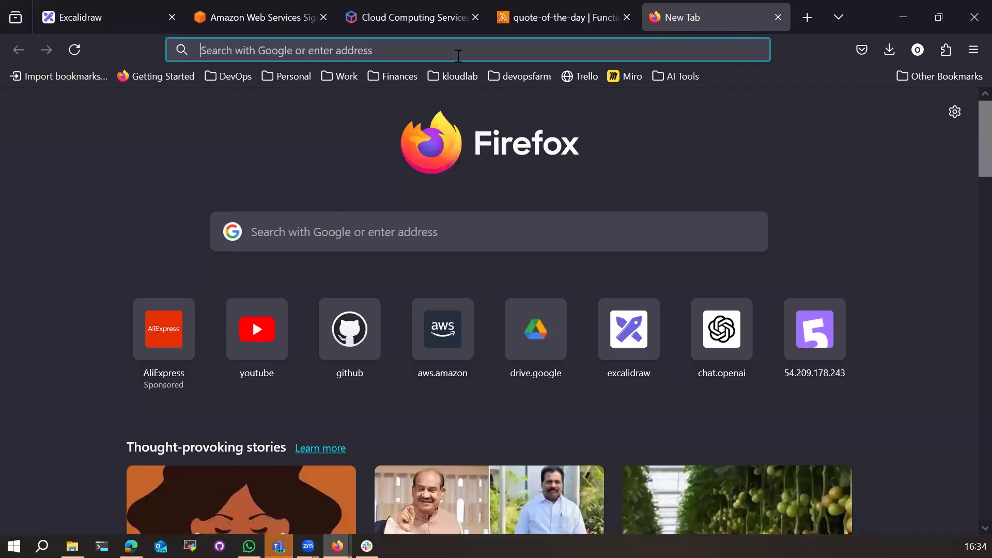
type("https://na3hl8nfjl.execute-api.us-east-1.amazonaws.com/default/quote-of-the-day")
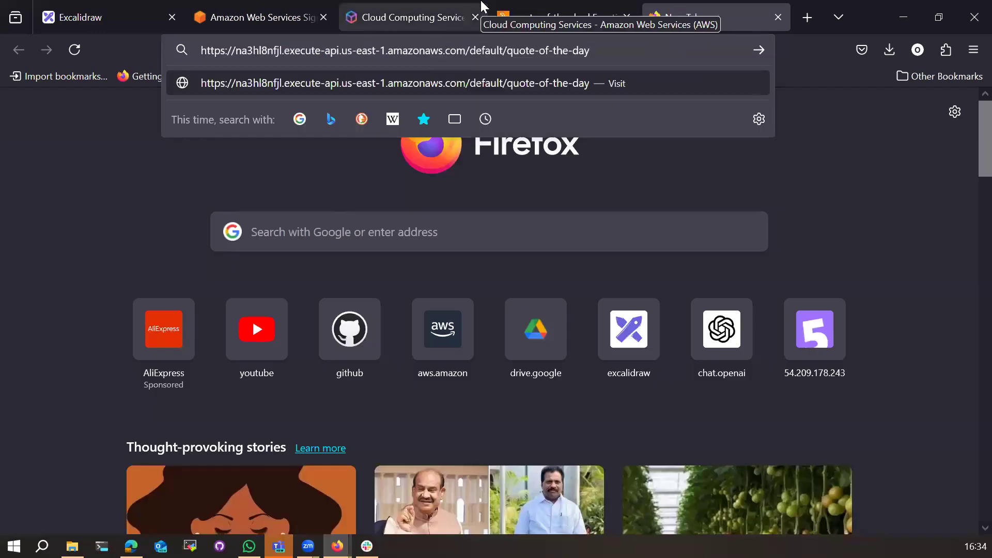
key("Return")
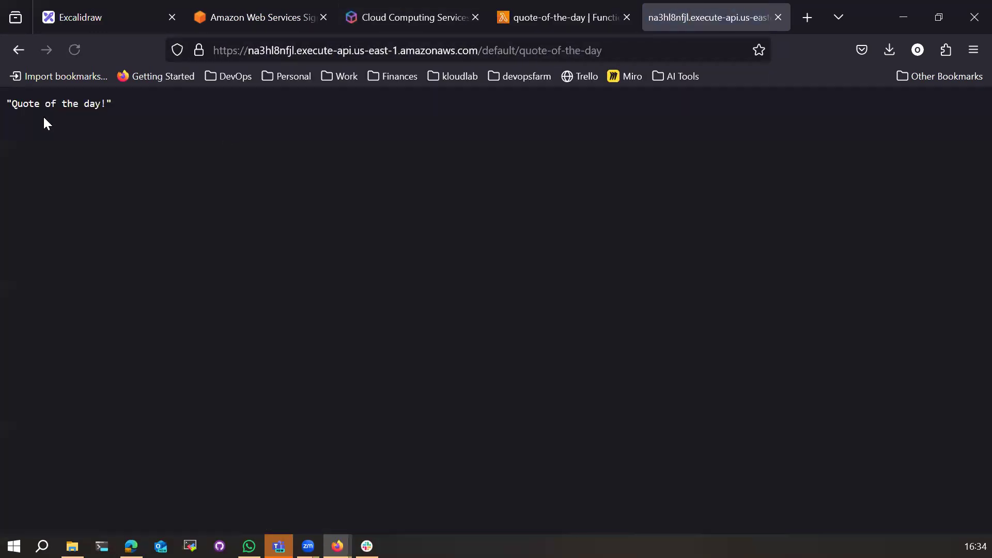
left_click_drag(111, 104, 4, 111)
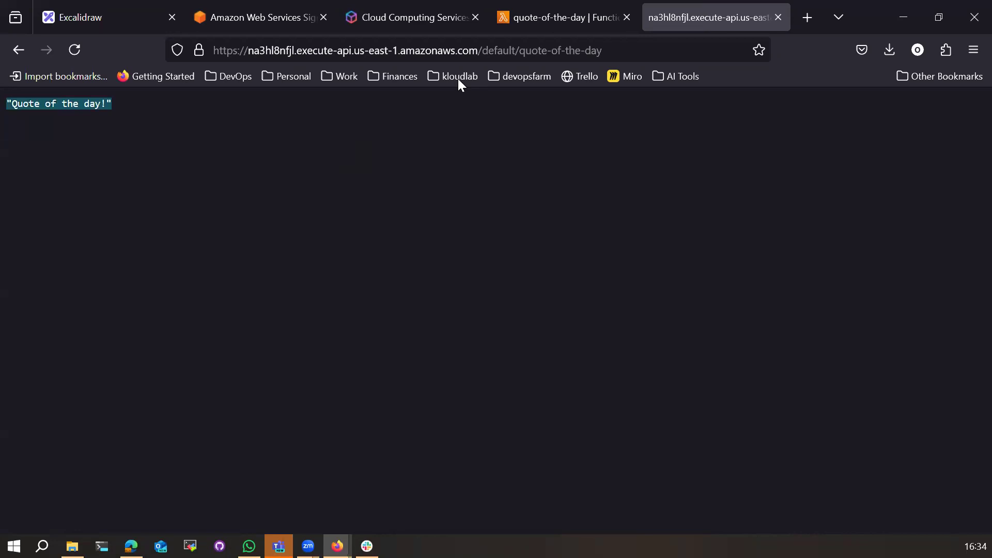
Step: Reload the endpoint to call it again, then return to the Lambda function's tab
left_click(216, 52)
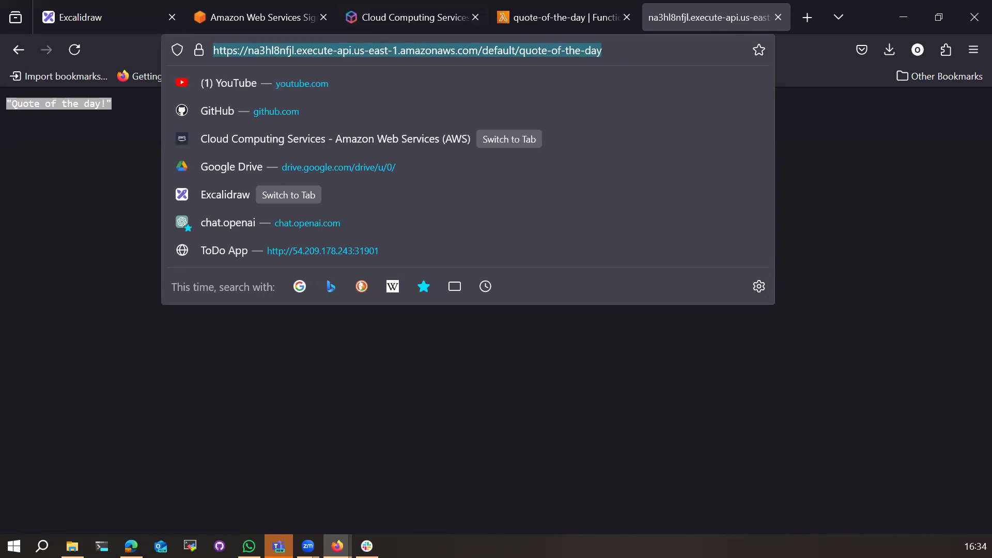
key("alt+Tab")
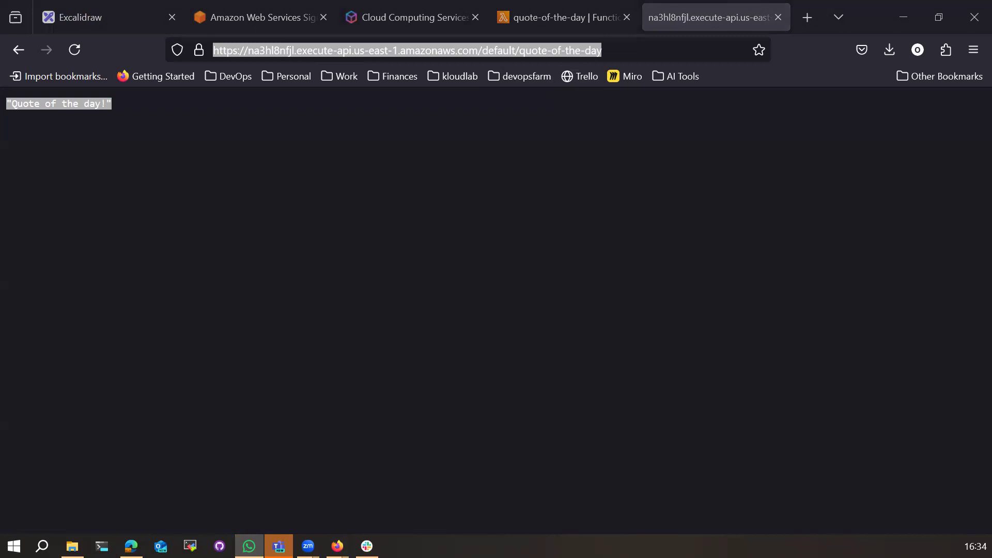
left_click(618, 50)
key("Return")
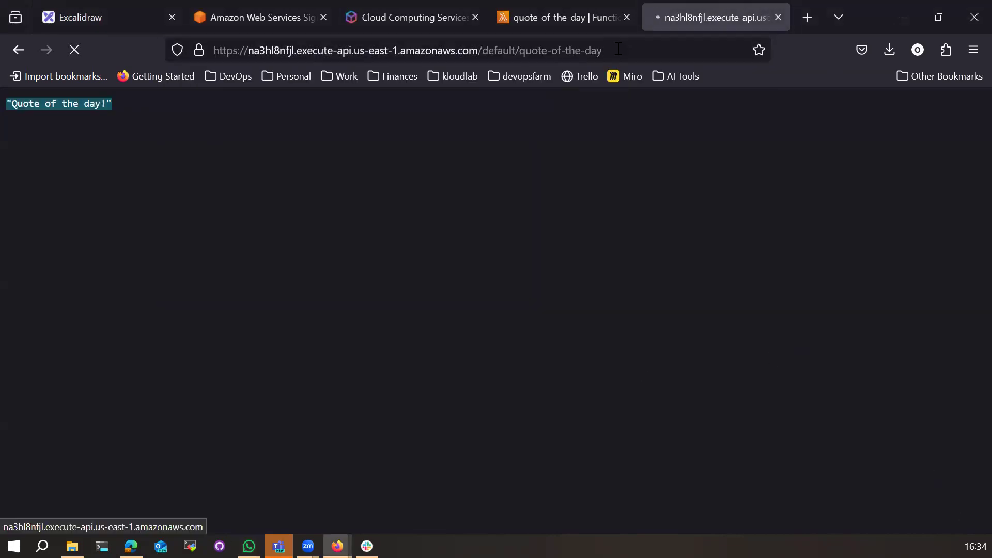
left_click(259, 18)
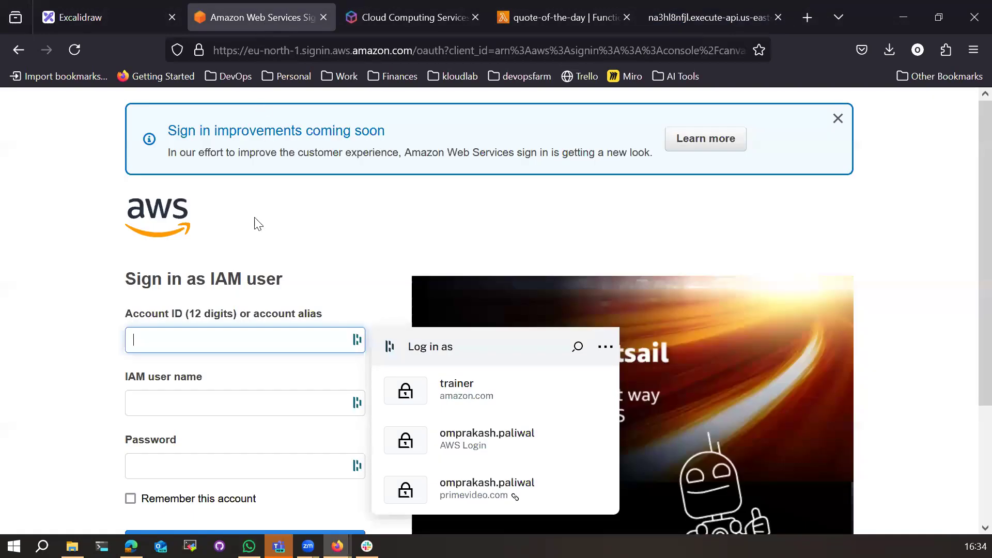
left_click(531, 25)
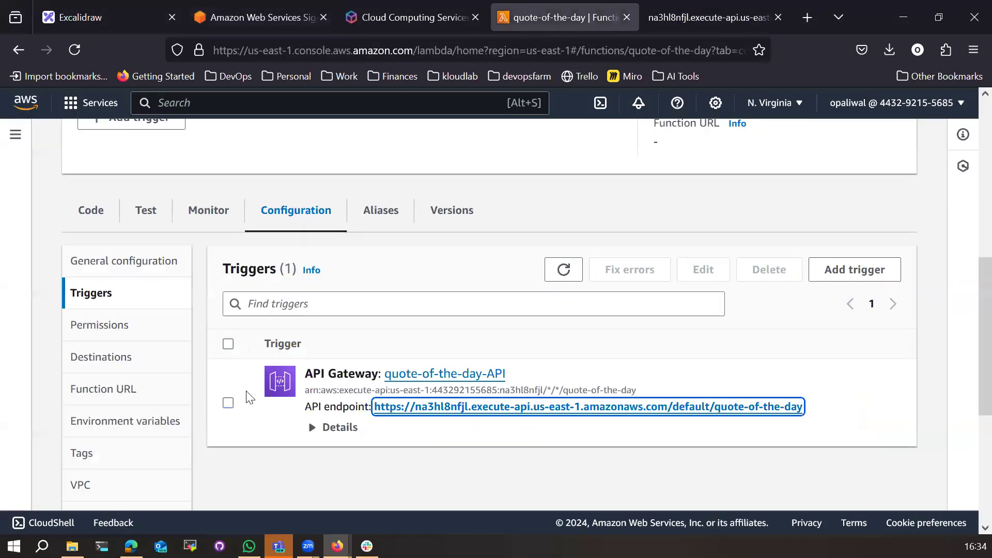
Step: View the function code, dismiss the unhandled-error banner, and open the Test tab with the saved event 'test'
left_click(91, 210)
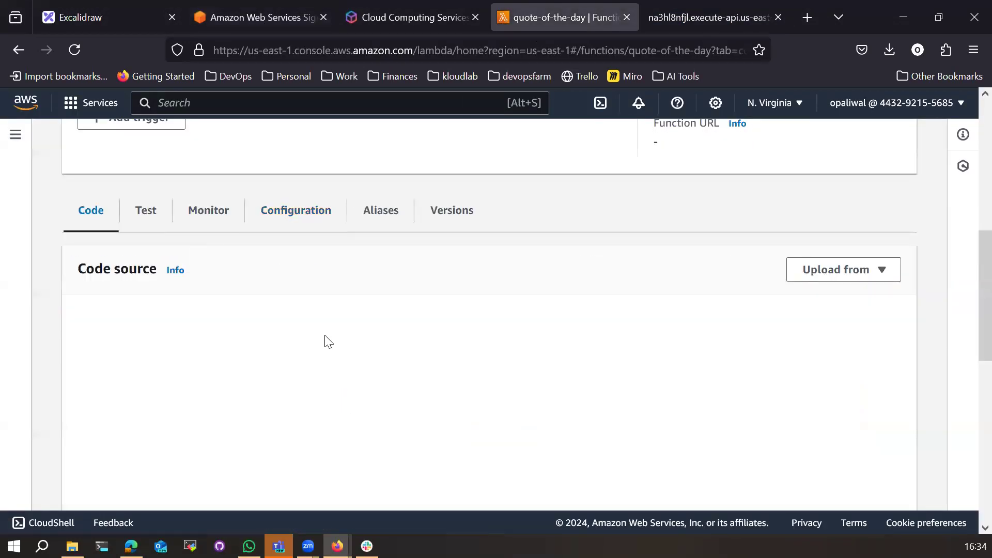
left_click(670, 17)
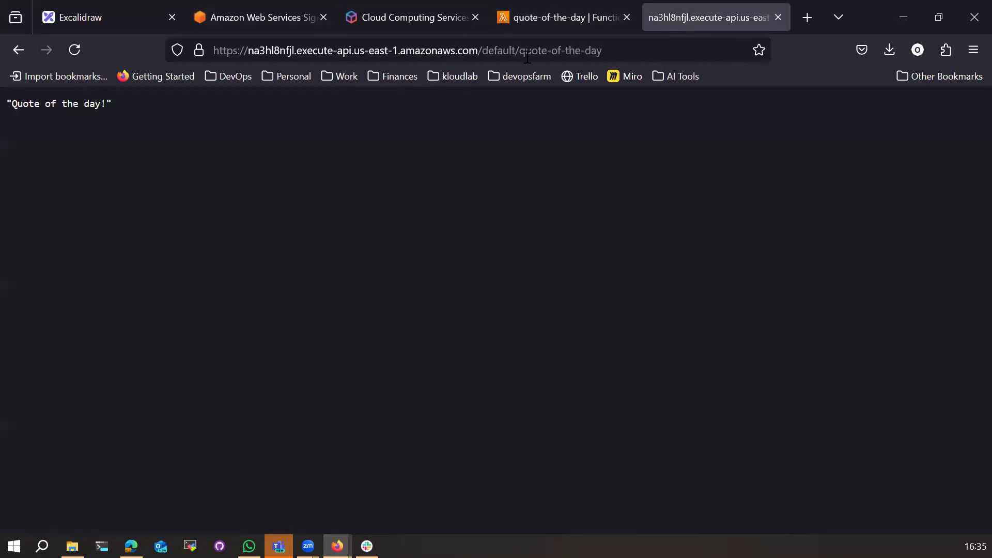
left_click(126, 17)
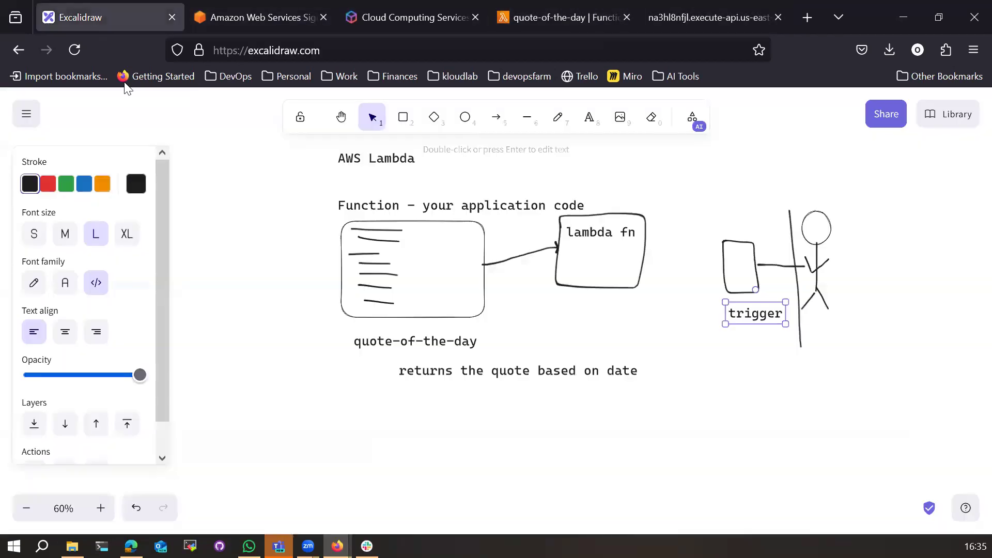
left_click(259, 23)
left_click(550, 15)
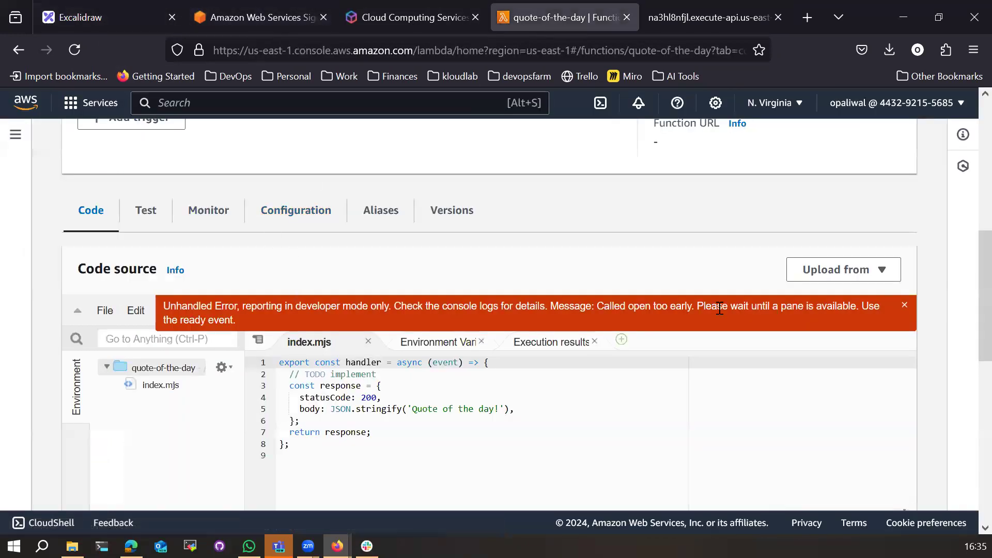
left_click(905, 305)
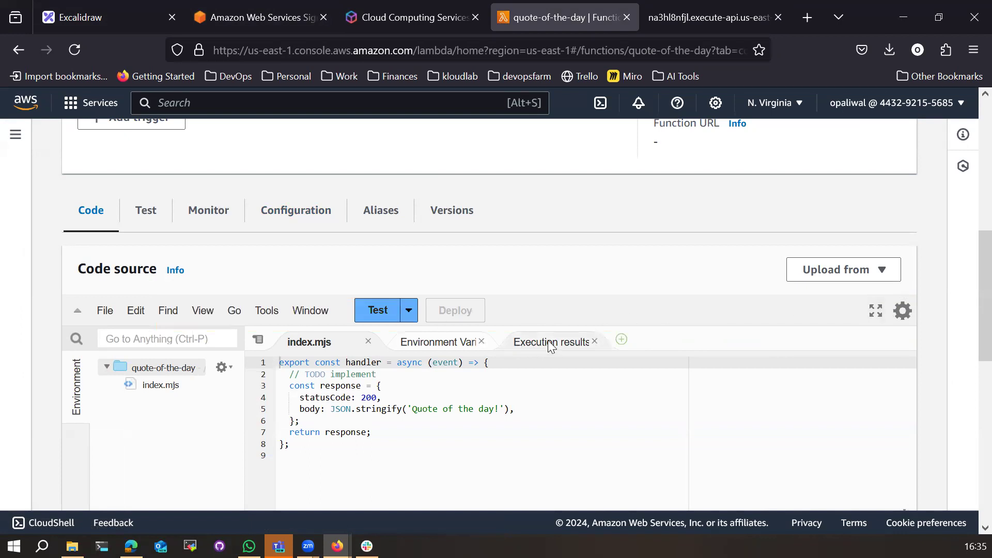
left_click(155, 215)
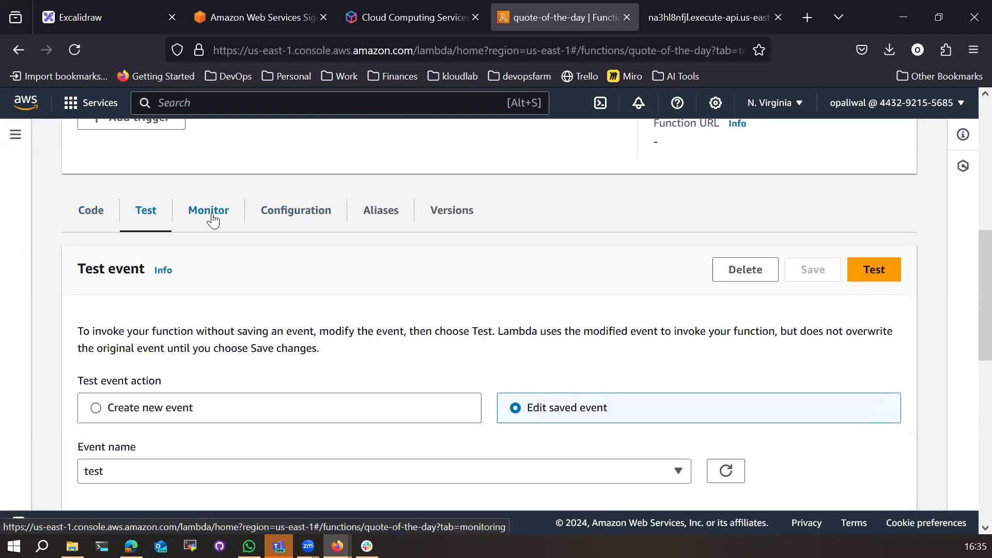
Step: Open the function's Monitor tab and scroll down to the CloudWatch metrics charts
left_click(210, 212)
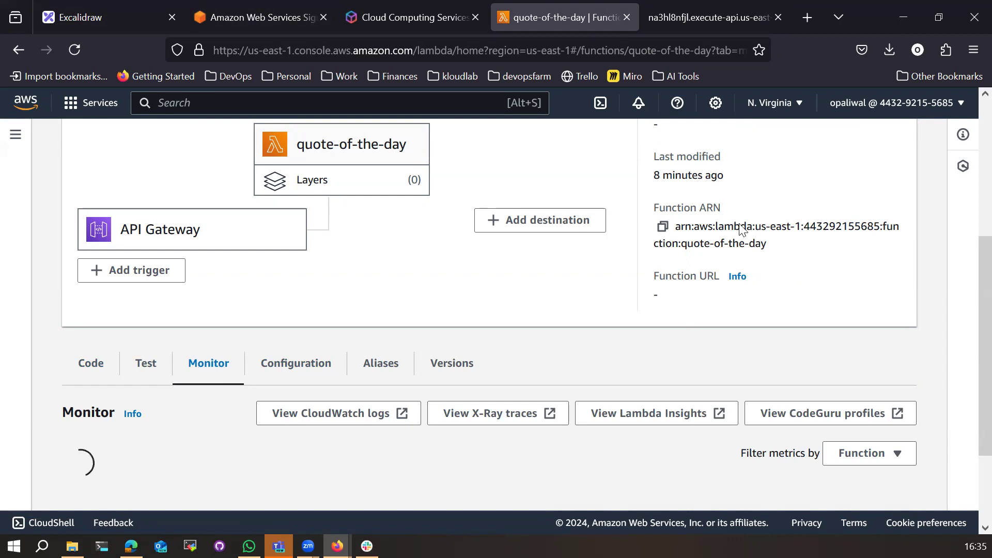
scroll(279, 389, "down", 2)
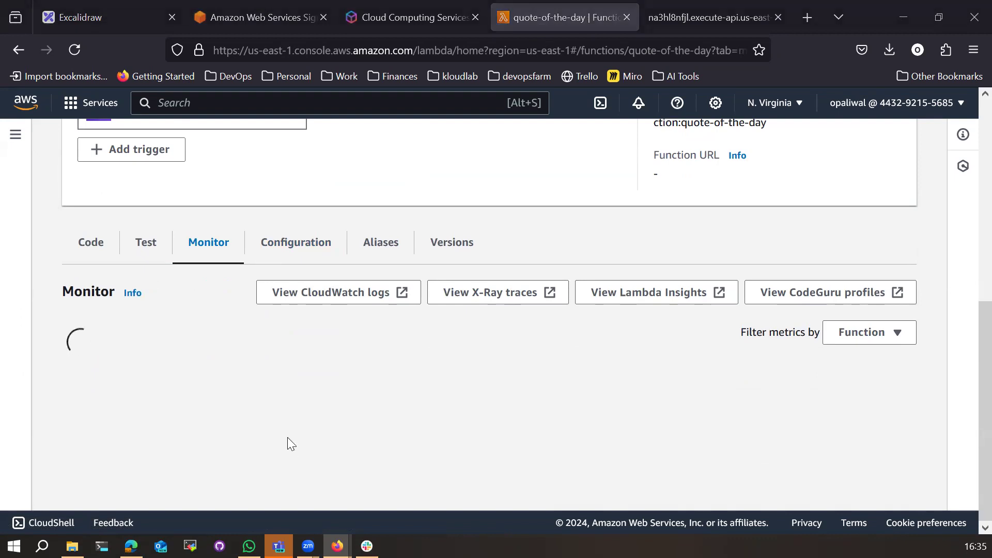
scroll(306, 468, "down", 5)
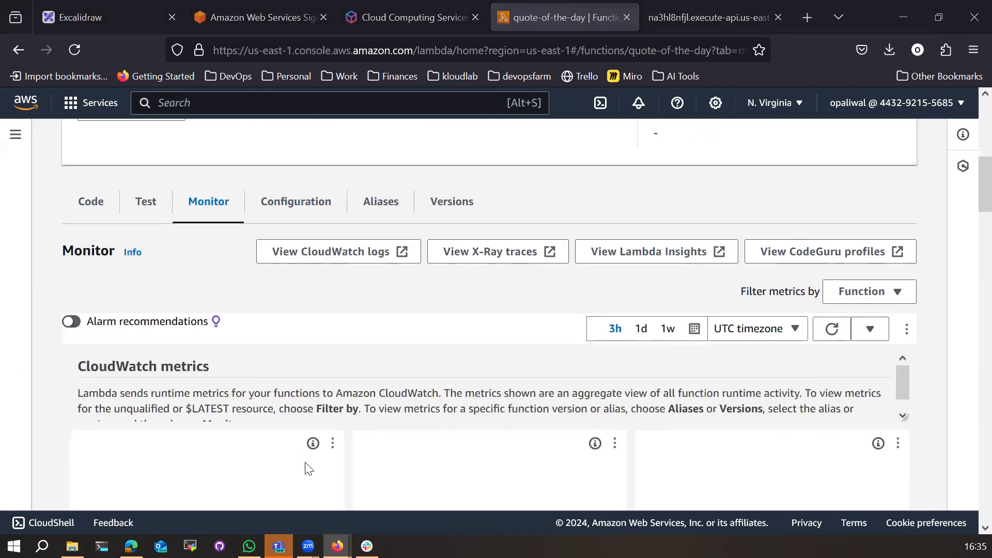
scroll(200, 409, "up", 2)
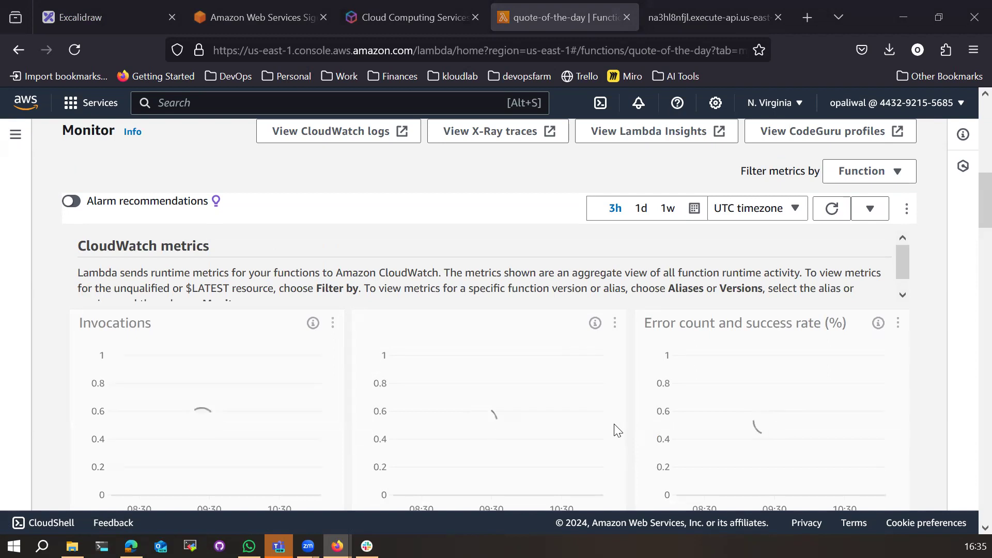
scroll(591, 427, "down", 3)
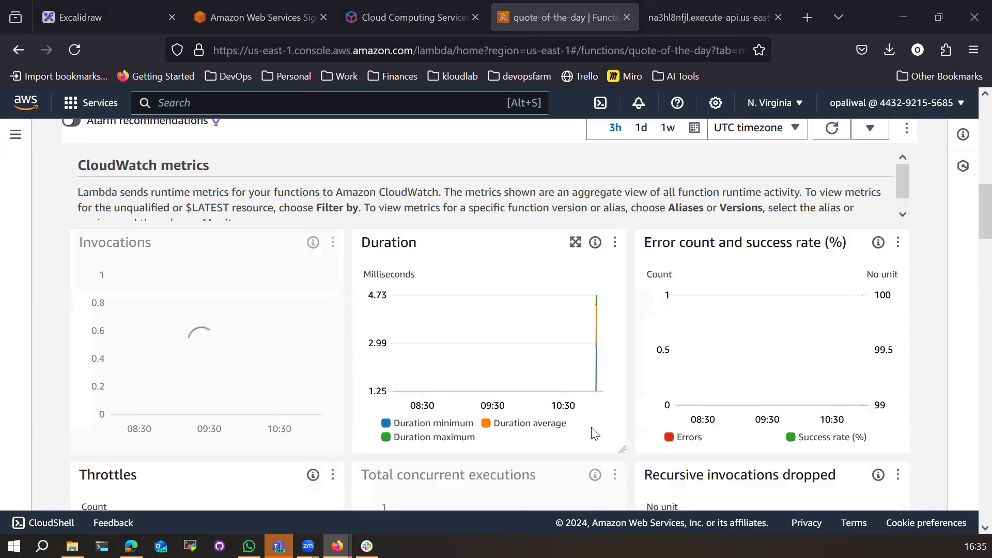
Step: Pin the latest Duration data point, showing 2 invocations and a 4.34 ms maximum at 10:58 UTC
left_click(596, 304)
left_click(386, 304)
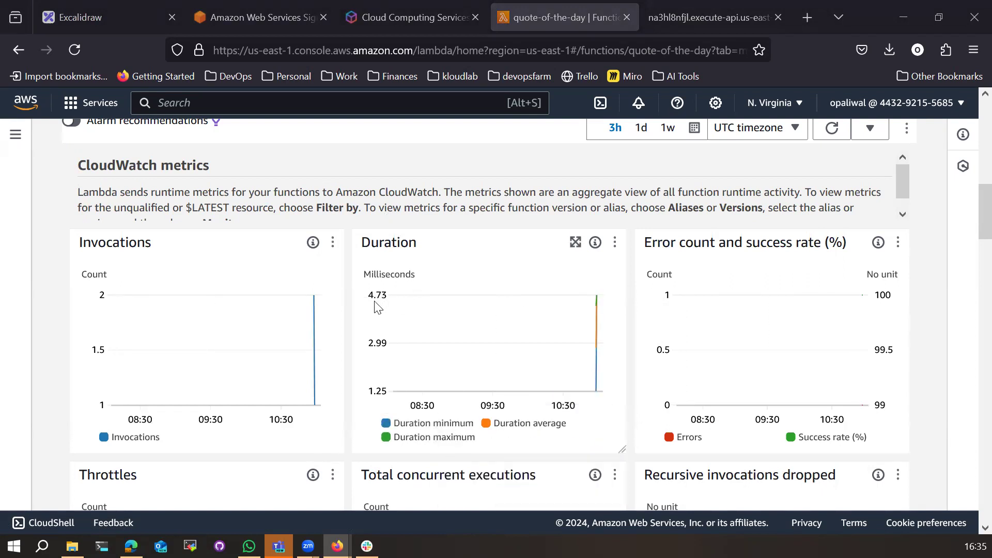
left_click(594, 306)
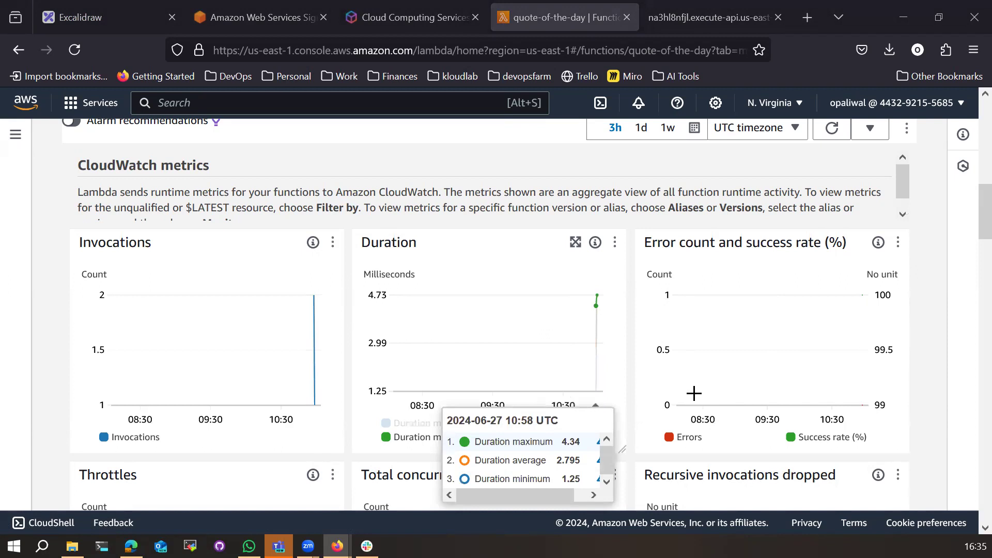
left_click(689, 414)
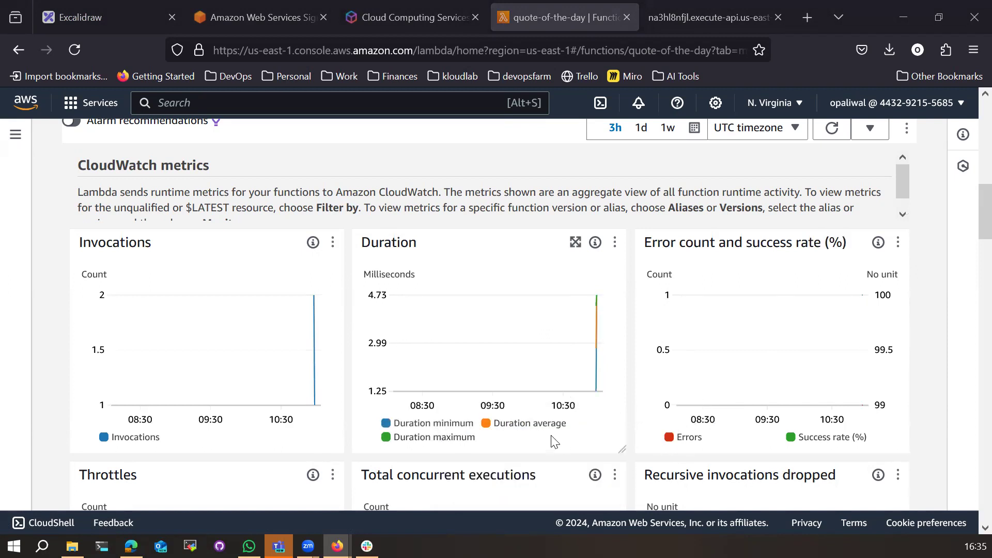
left_click(598, 321)
scroll(452, 414, "down", 3)
scroll(449, 409, "down", 4)
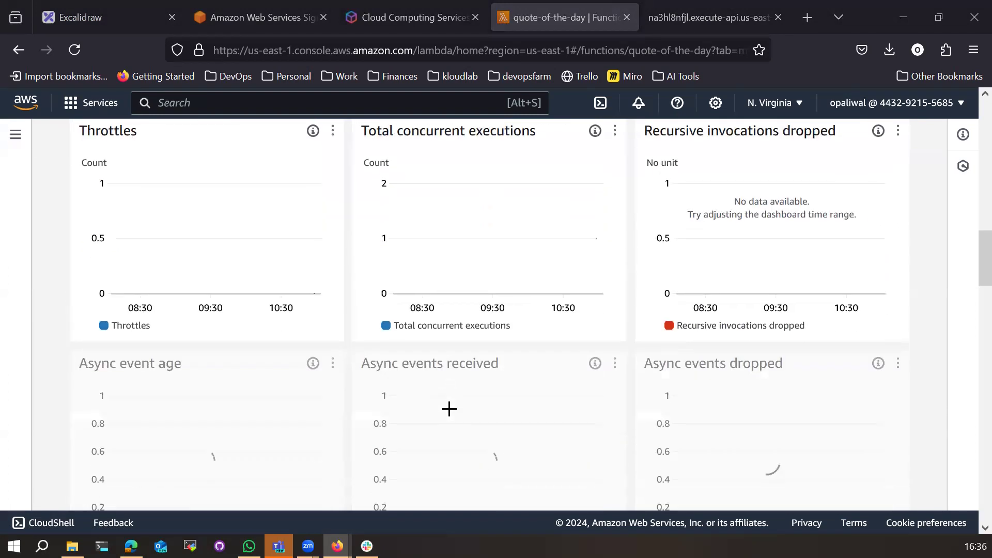
scroll(451, 414, "up", 10)
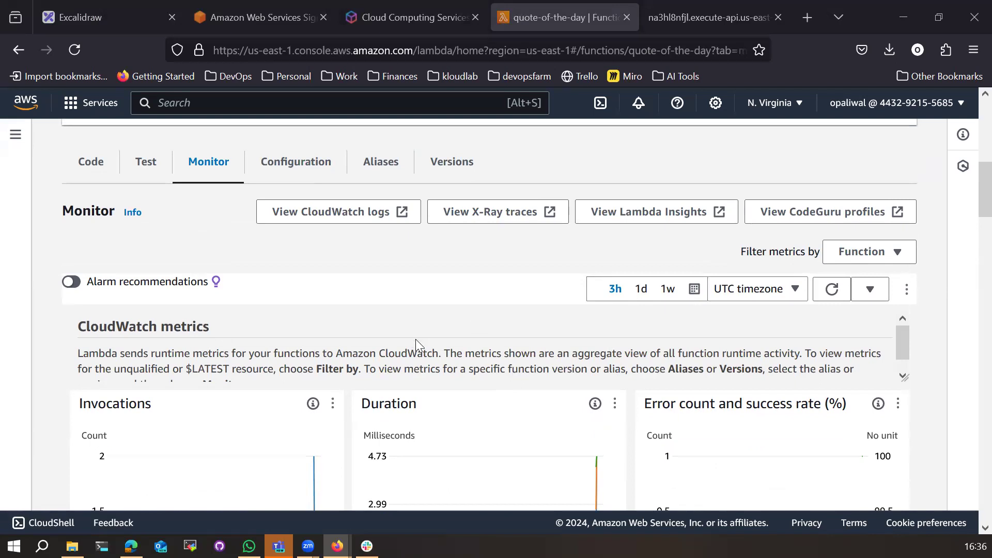
scroll(415, 339, "down", 1)
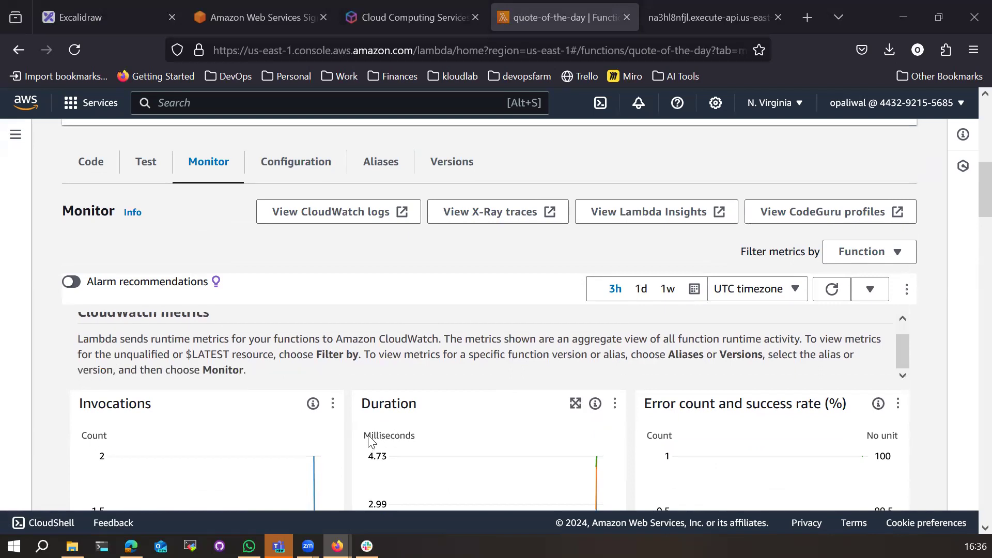
scroll(406, 440, "down", 1)
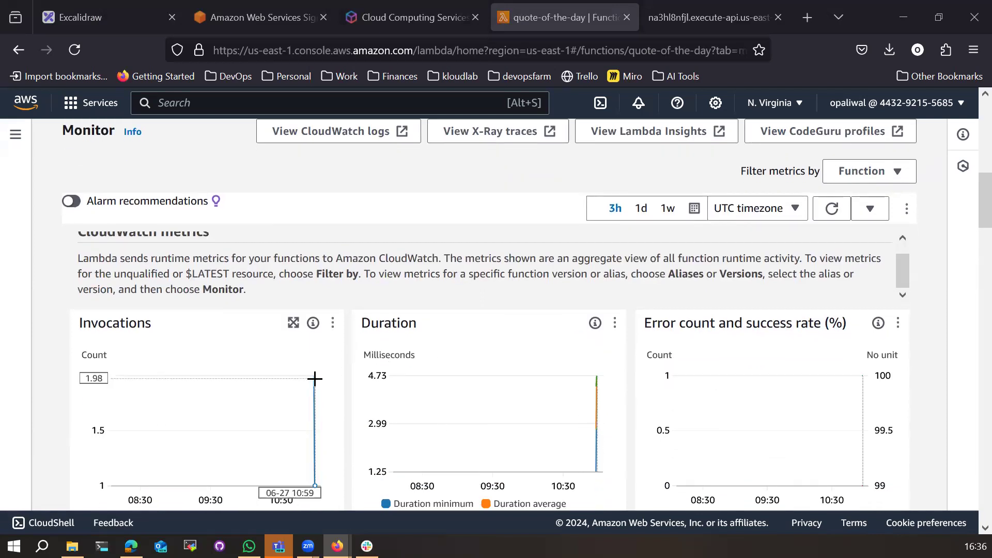
scroll(314, 379, "down", 1)
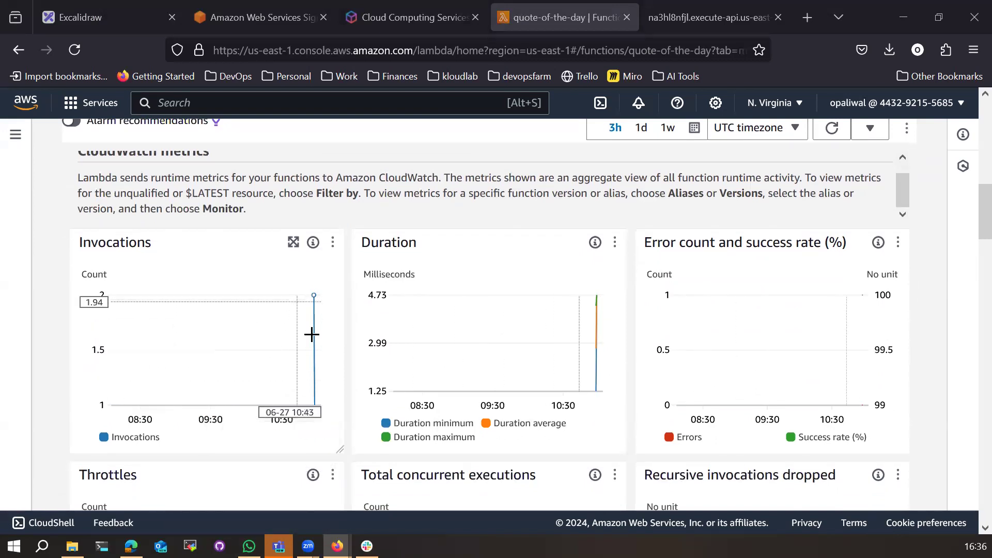
scroll(461, 403, "up", 2)
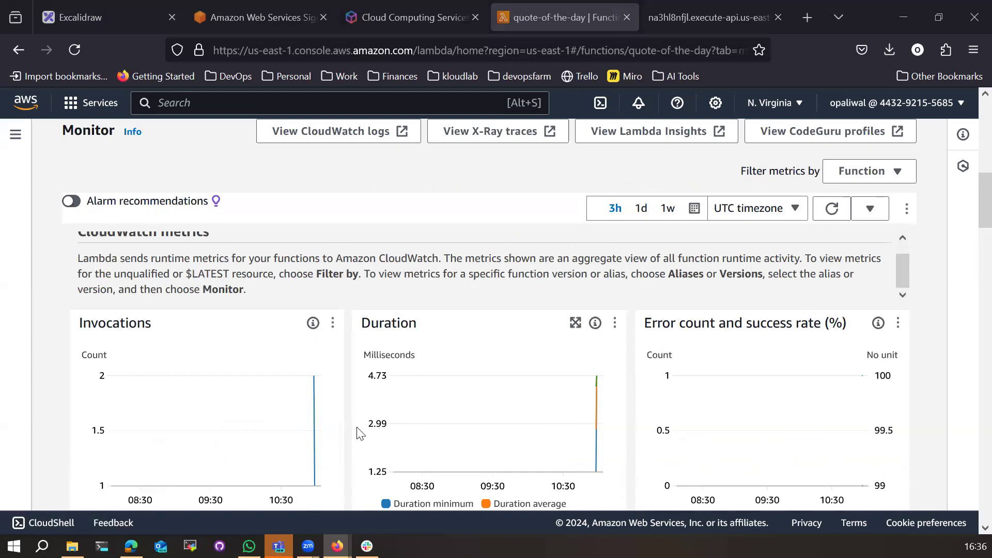
scroll(360, 433, "up", 7)
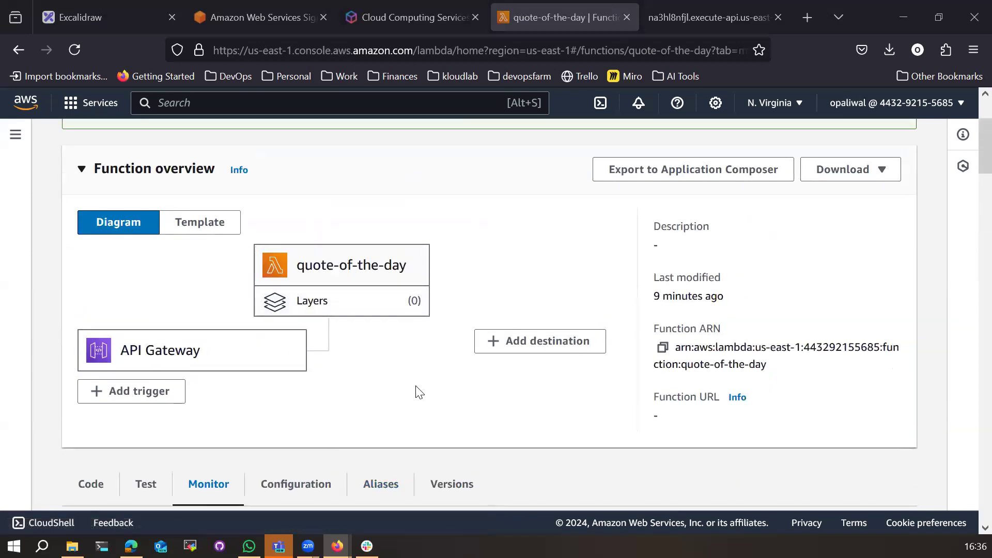
Step: Reload the execute-api endpoint tab, confirm it still returns 'Quote of the day!', and select its URL
left_click(692, 17)
left_click(271, 50)
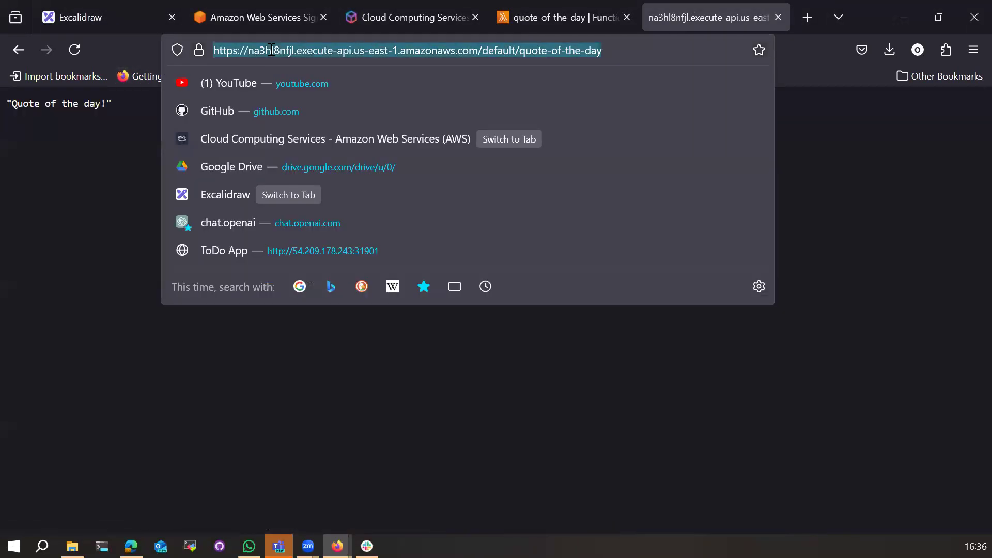
key("Return")
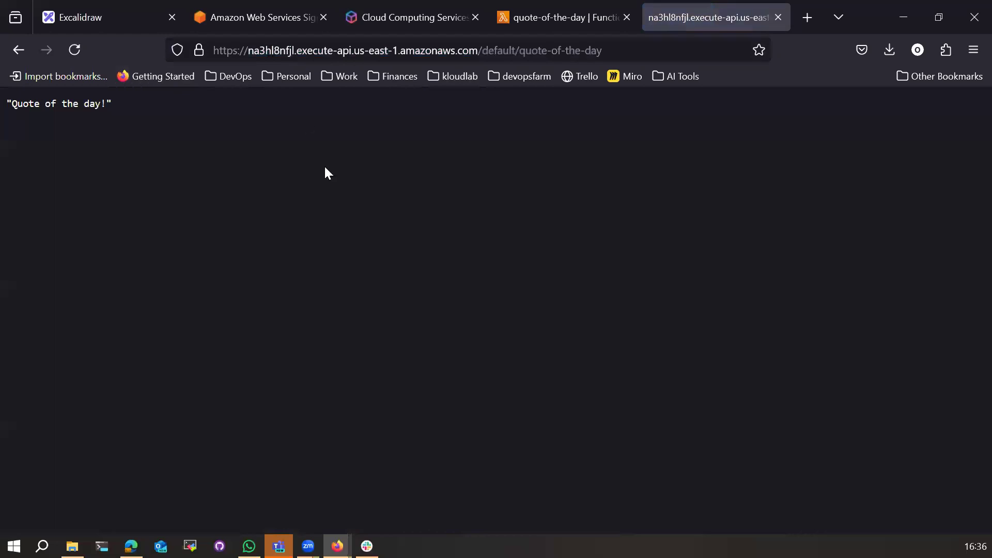
left_click(608, 52)
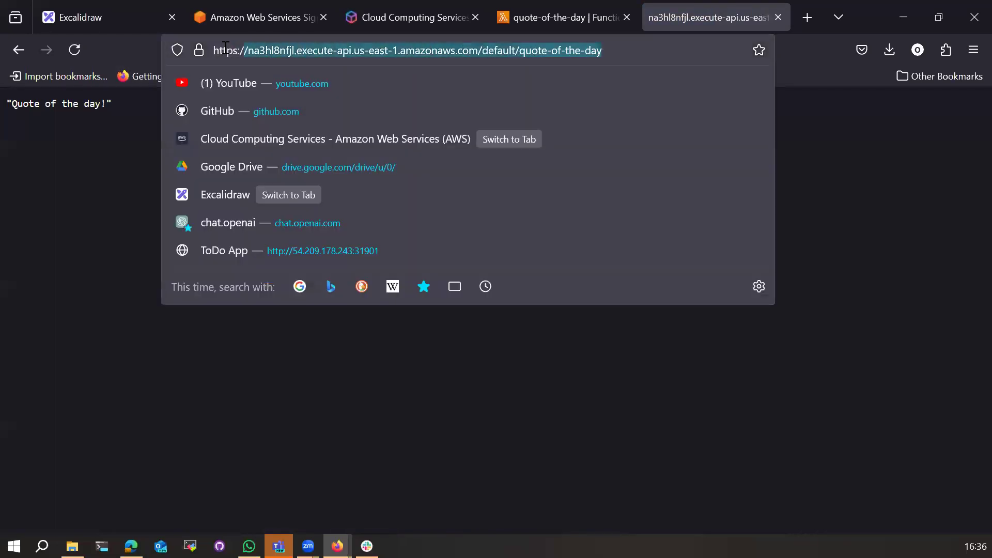
left_click(356, 55)
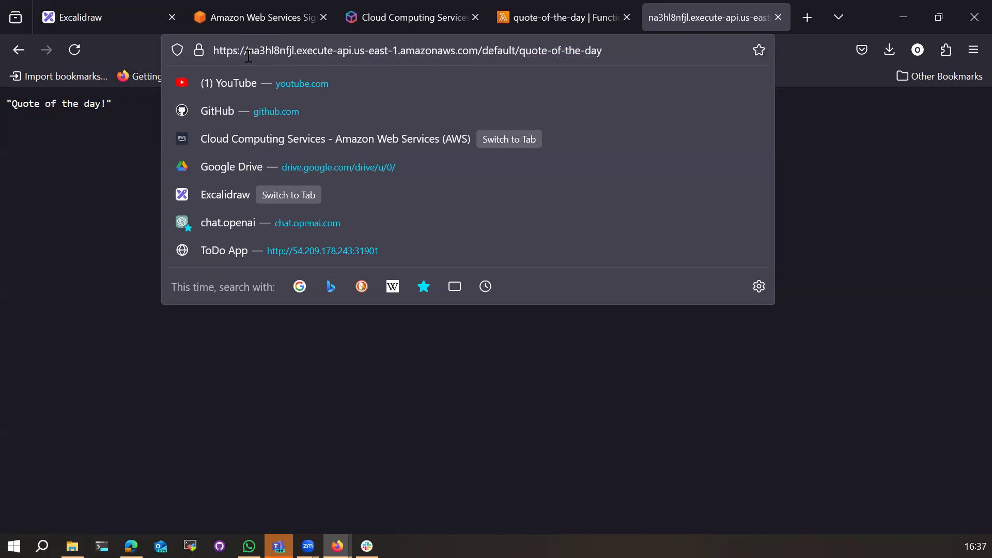
left_click_drag(247, 52, 608, 54)
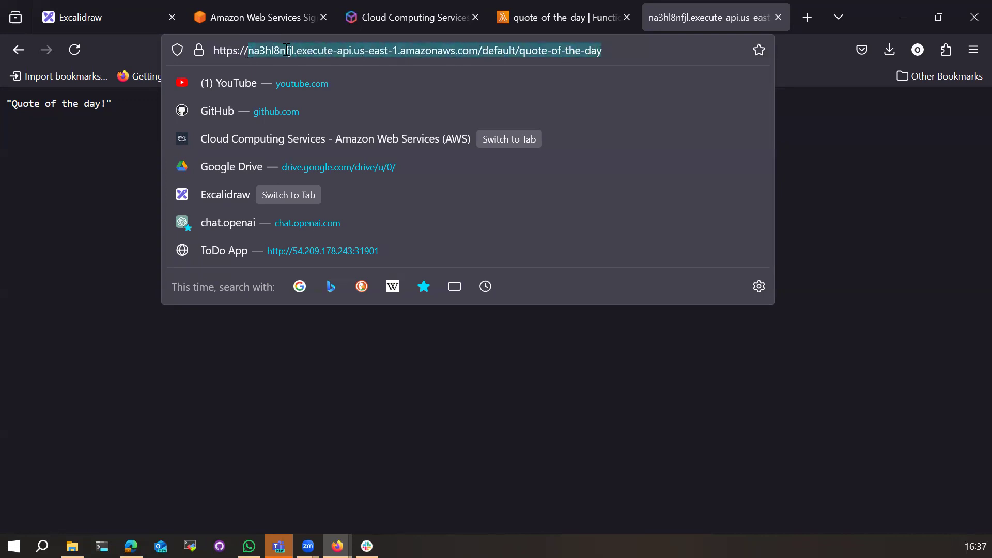
Step: Glance at the AWS home tab, then go back to the quote-of-the-day function page
left_click(402, 20)
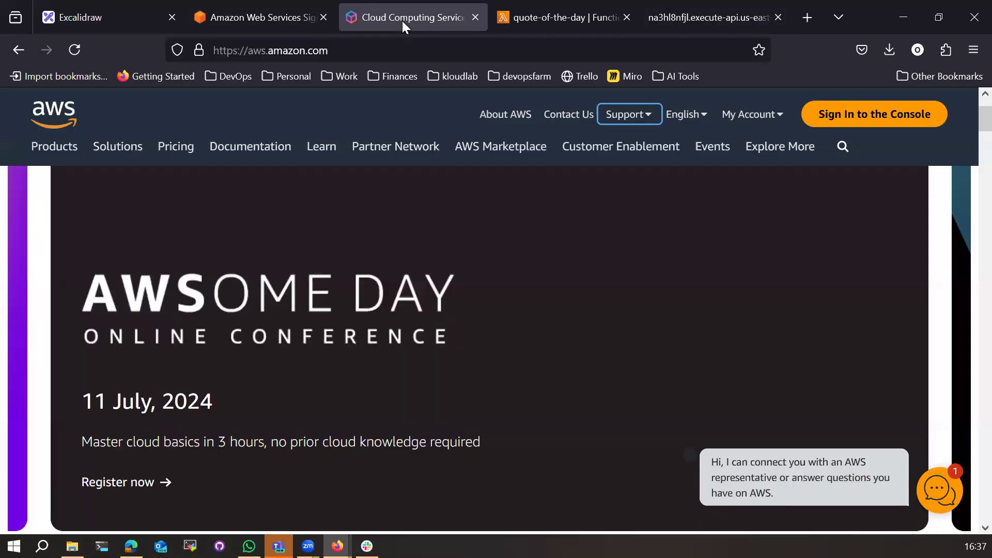
left_click(534, 21)
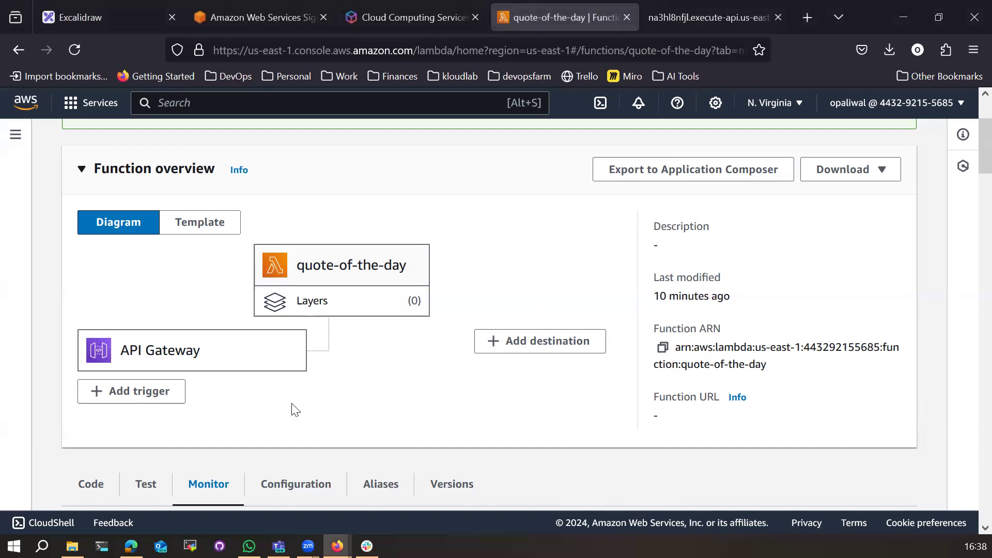
Step: Scroll through the quote-of-the-day function overview page
scroll(295, 413, "down", 5)
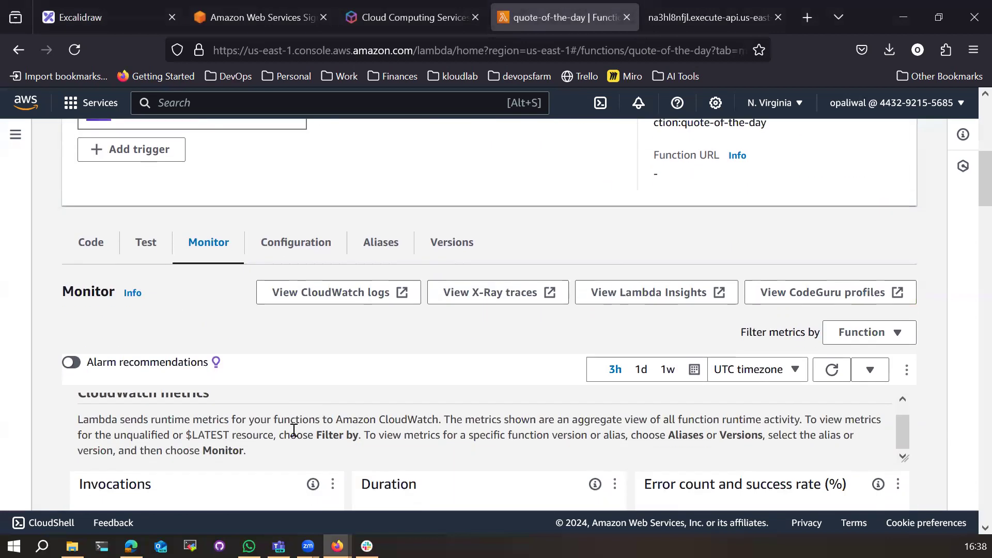
scroll(292, 429, "up", 1)
scroll(253, 391, "up", 5)
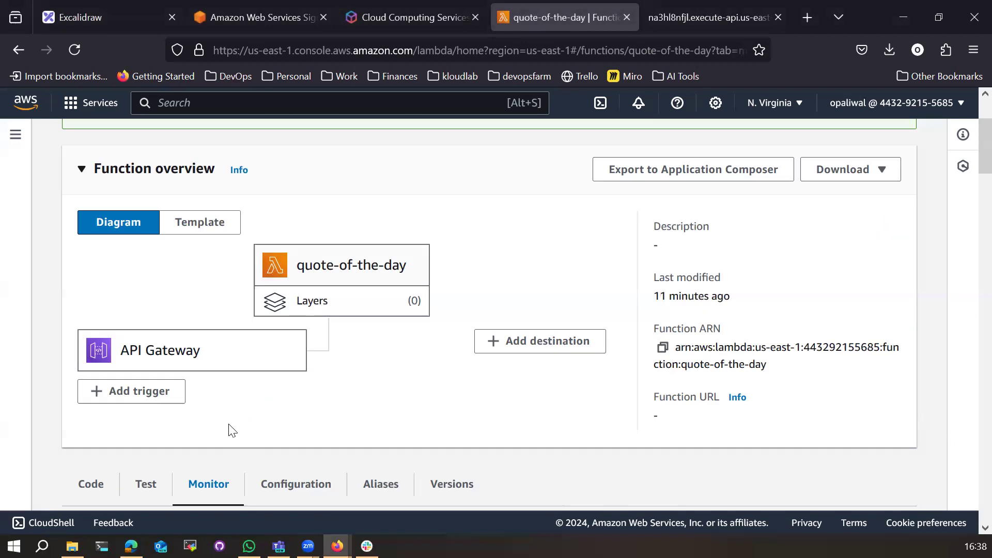
scroll(348, 401, "down", 5)
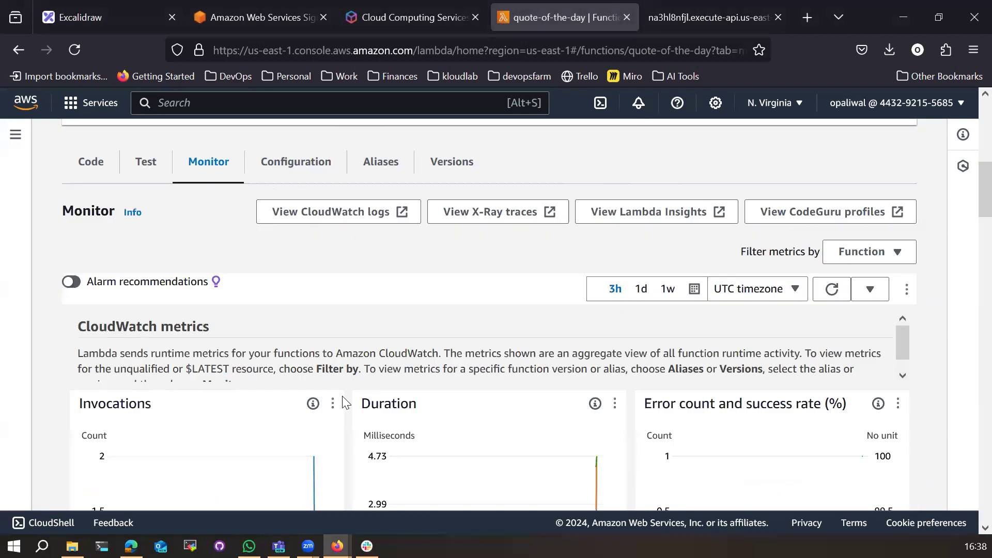
scroll(344, 403, "down", 5)
scroll(363, 431, "up", 9)
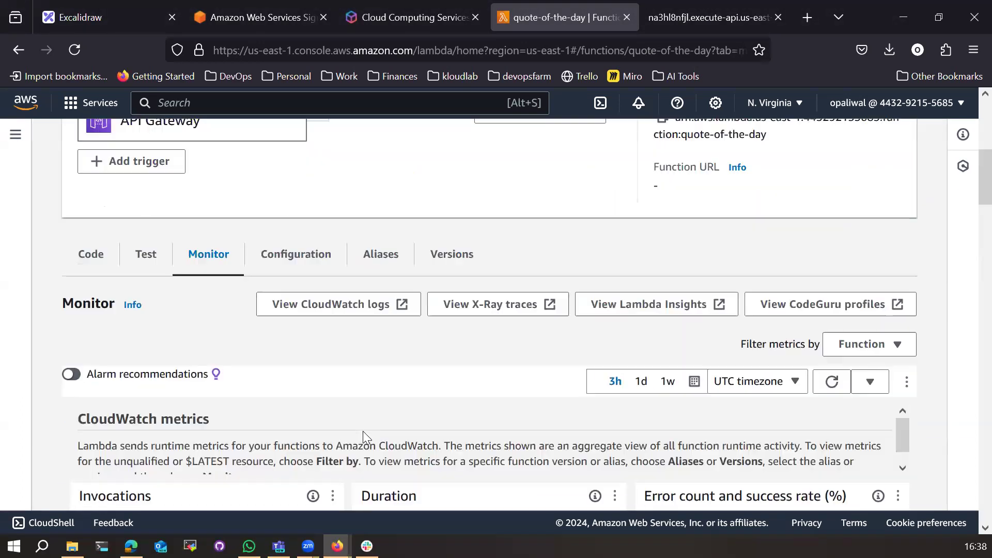
scroll(426, 398, "down", 5)
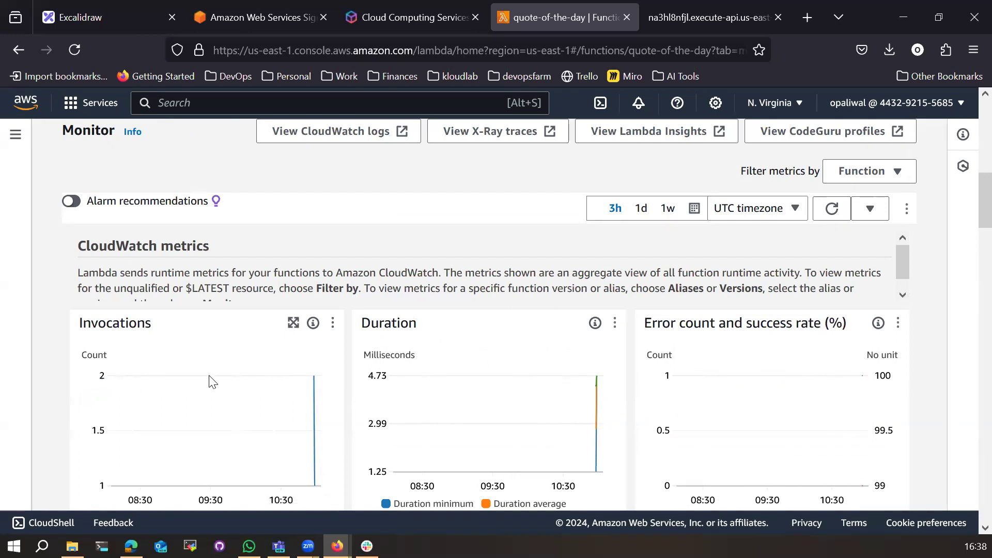
scroll(210, 383, "up", 10)
left_click_drag(115, 235, 327, 240)
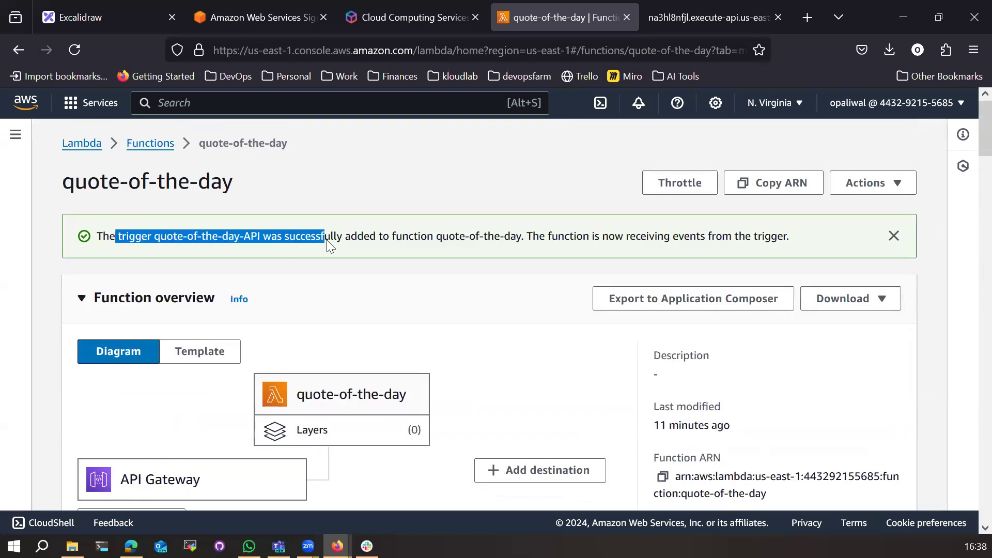
scroll(207, 398, "down", 5)
Step: Show index.mjs in the Code tab, select the entire existing handler, and open a blank browser tab
left_click(92, 374)
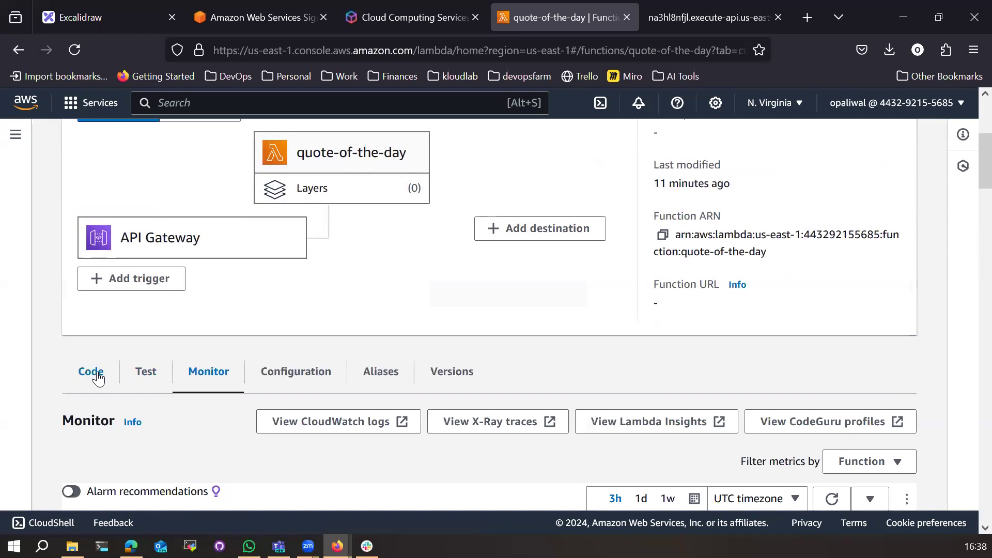
scroll(268, 396, "down", 5)
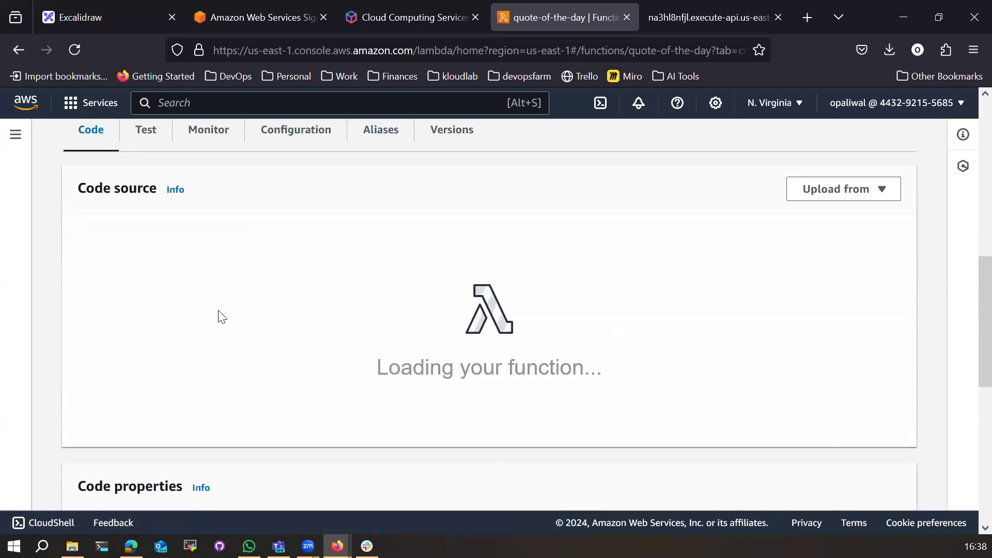
left_click(310, 374)
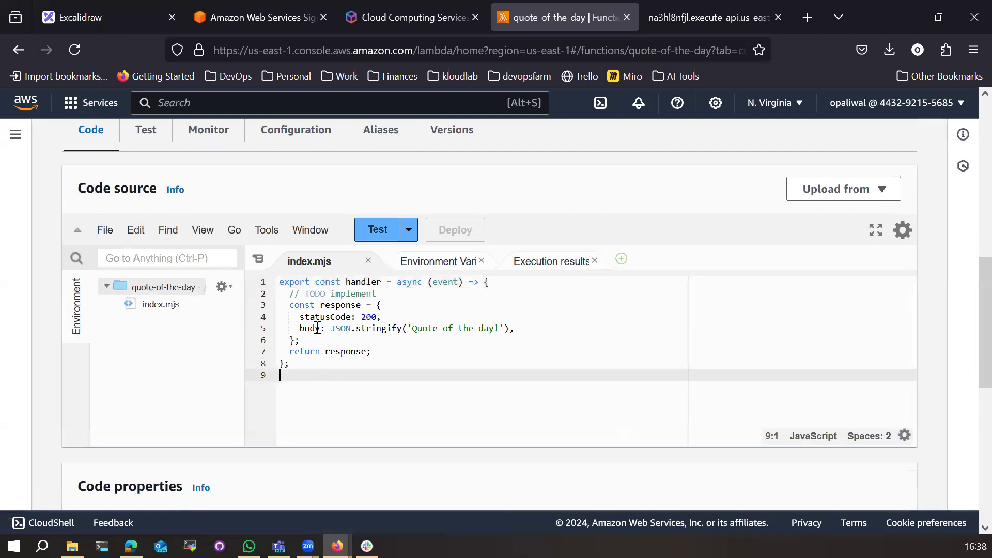
left_click_drag(281, 286, 293, 385)
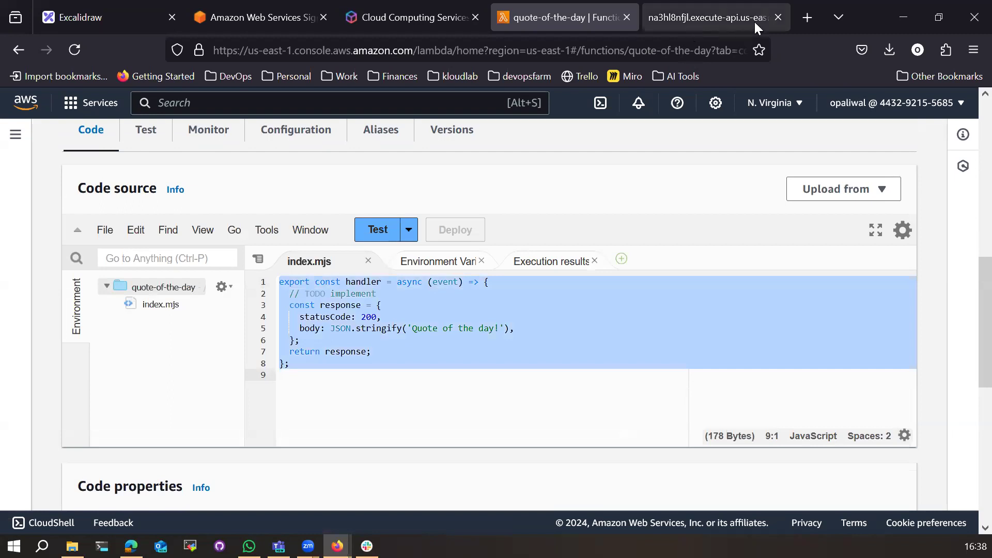
left_click(806, 17)
Step: Go to github.com and search GitHub repositories for 'quote'
type("github.com/")
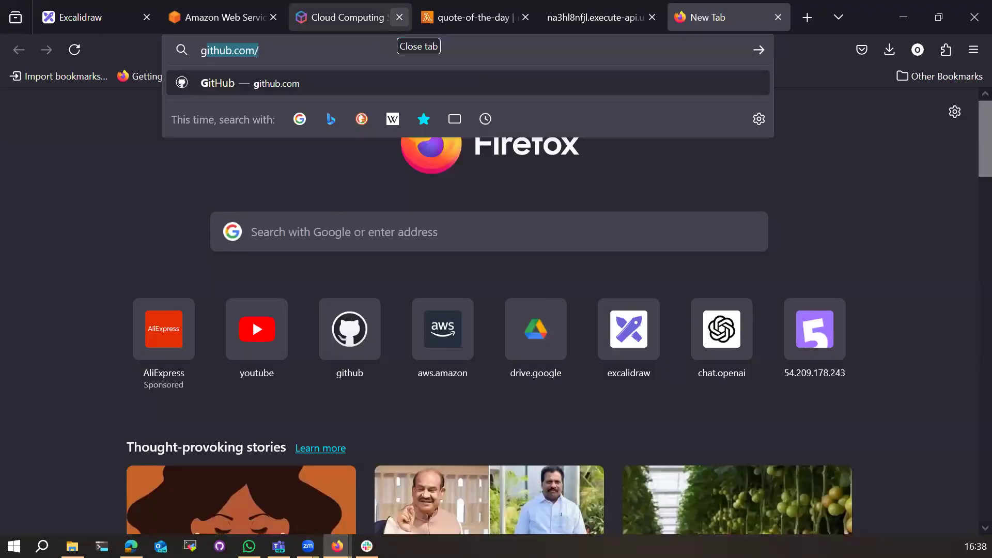
key("Return")
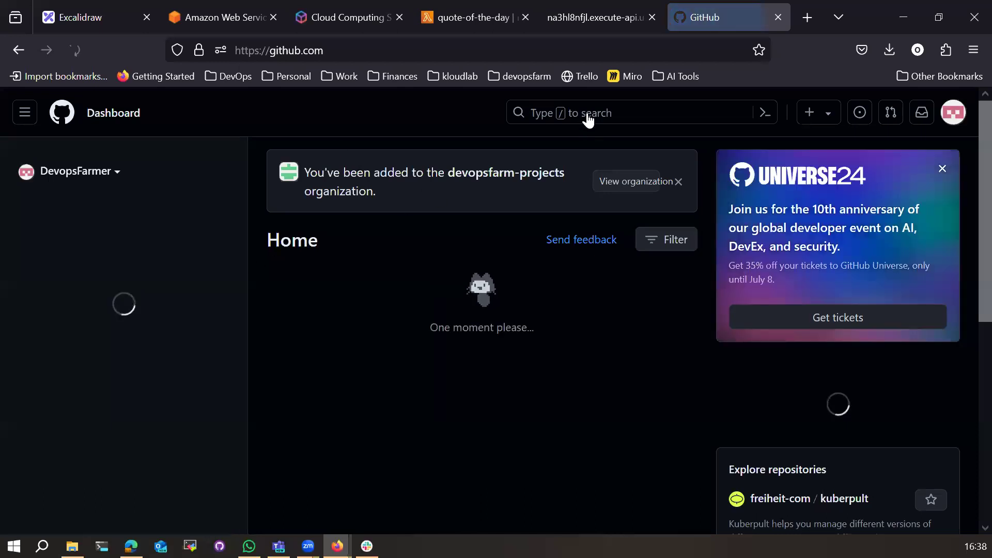
left_click(589, 114)
type("wot")
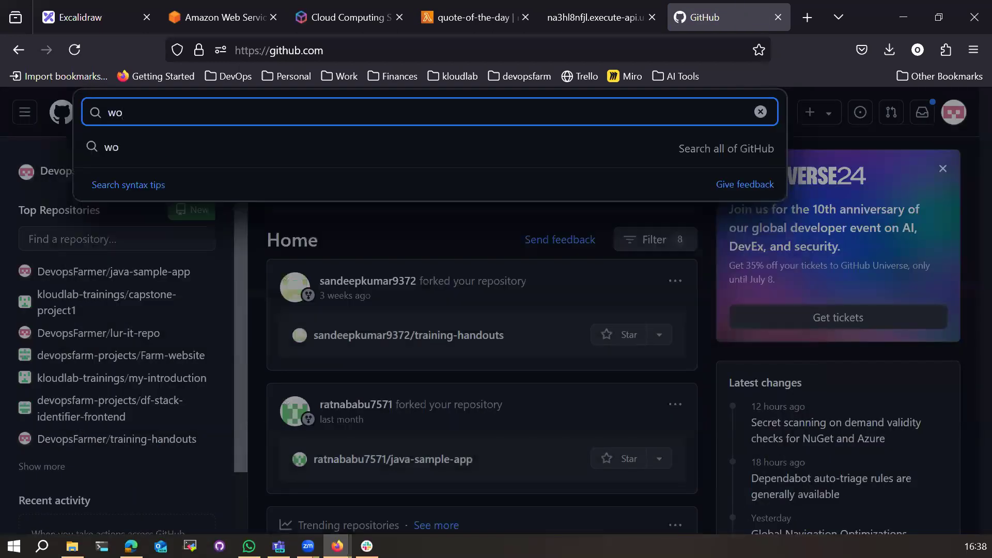
key("BackSpace")
key("BackSpace")
key("BackSpace")
type("quote")
key("Return")
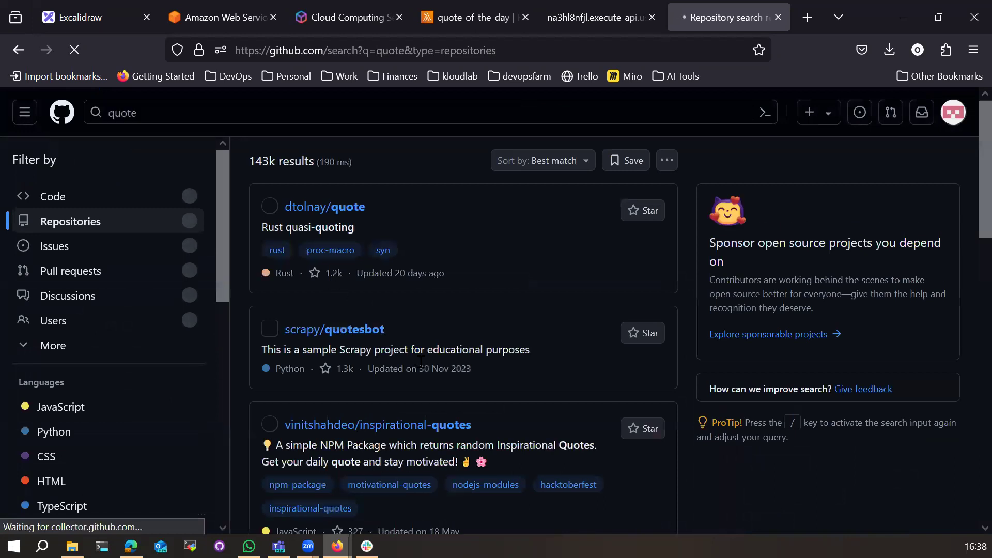
Step: Browse via the Farm-website repository to the devopsfarm-projects organization's repository list
left_click(24, 112)
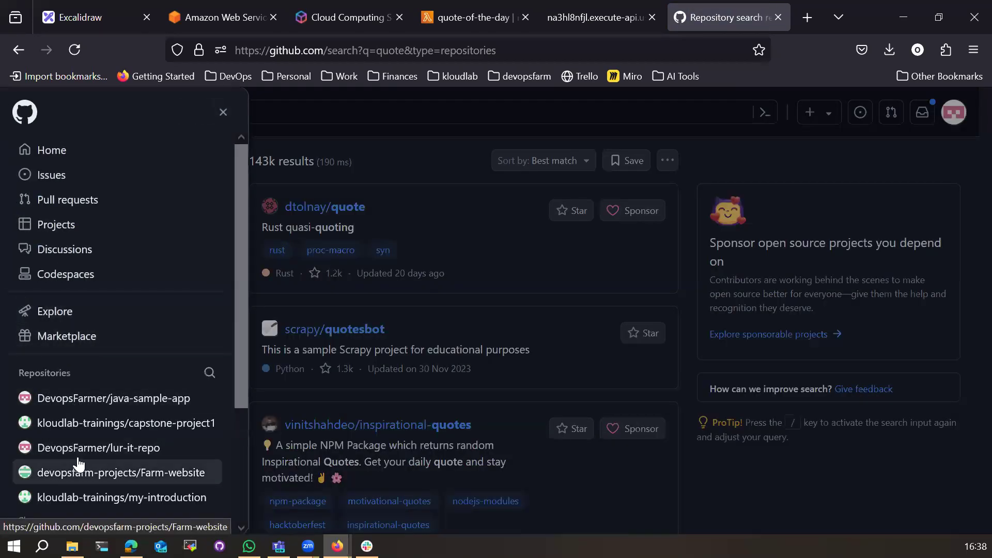
left_click(75, 482)
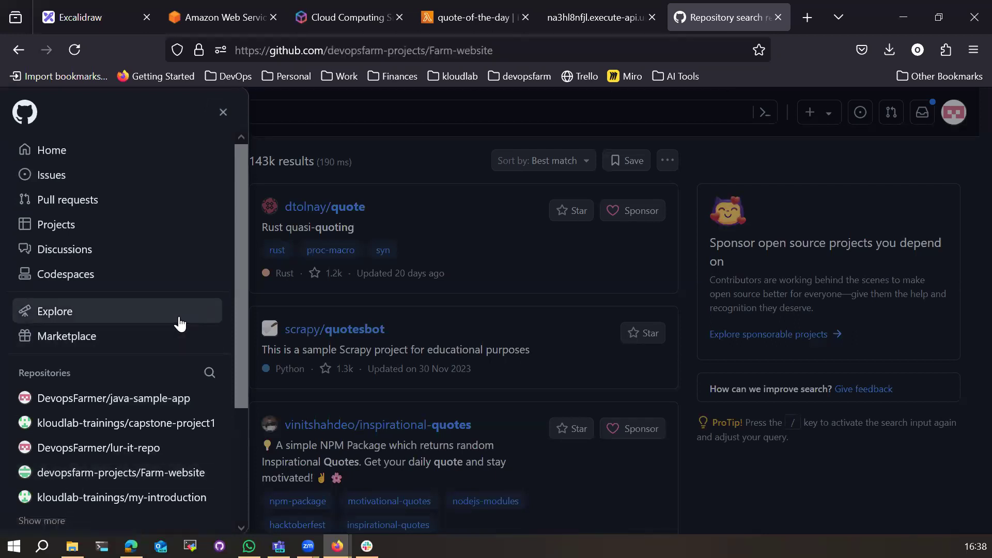
left_click(170, 114)
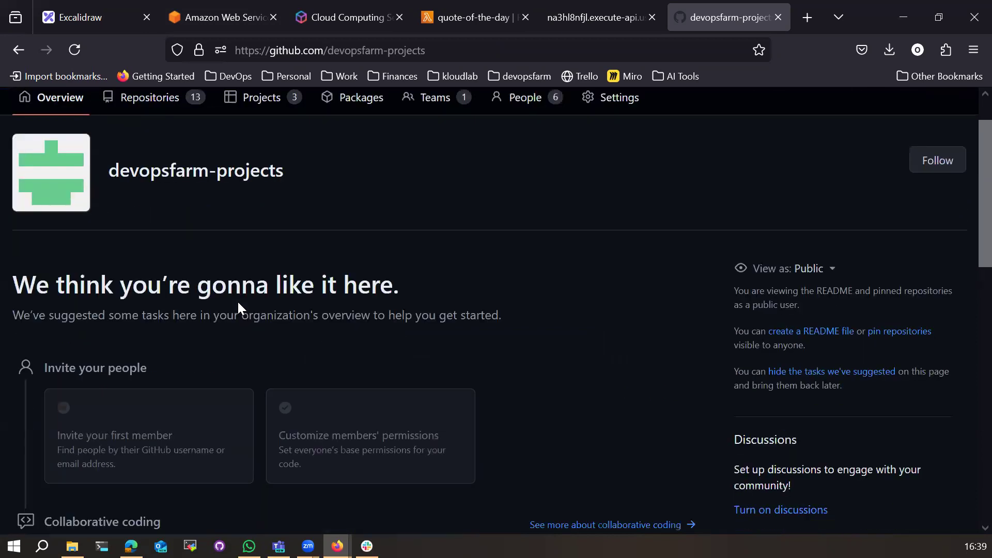
left_click(146, 148)
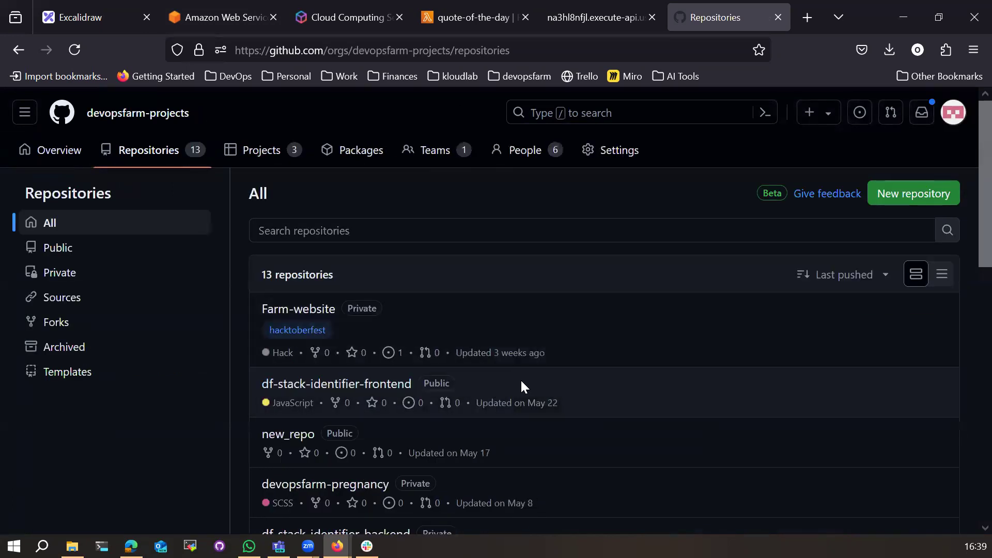
scroll(520, 380, "down", 3)
scroll(522, 386, "up", 1)
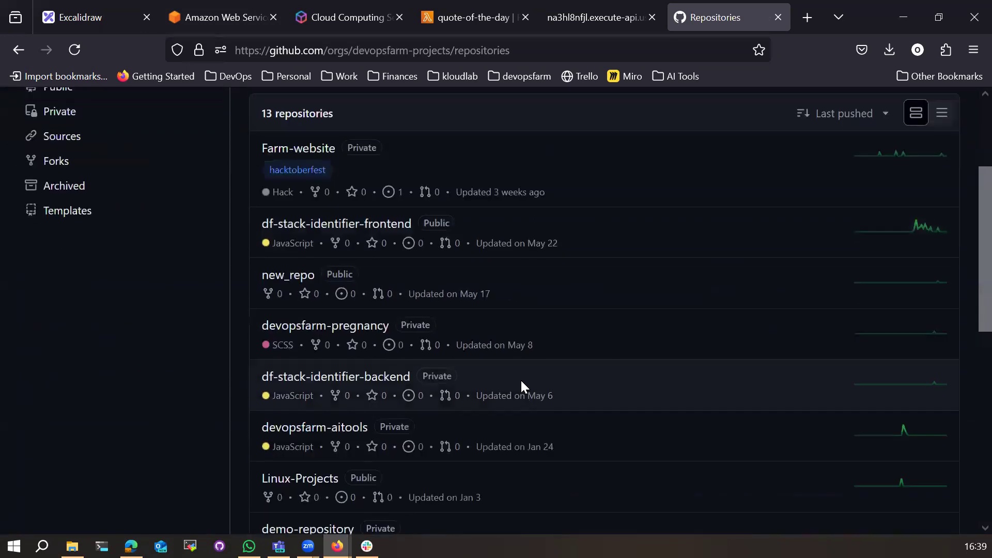
scroll(522, 386, "down", 5)
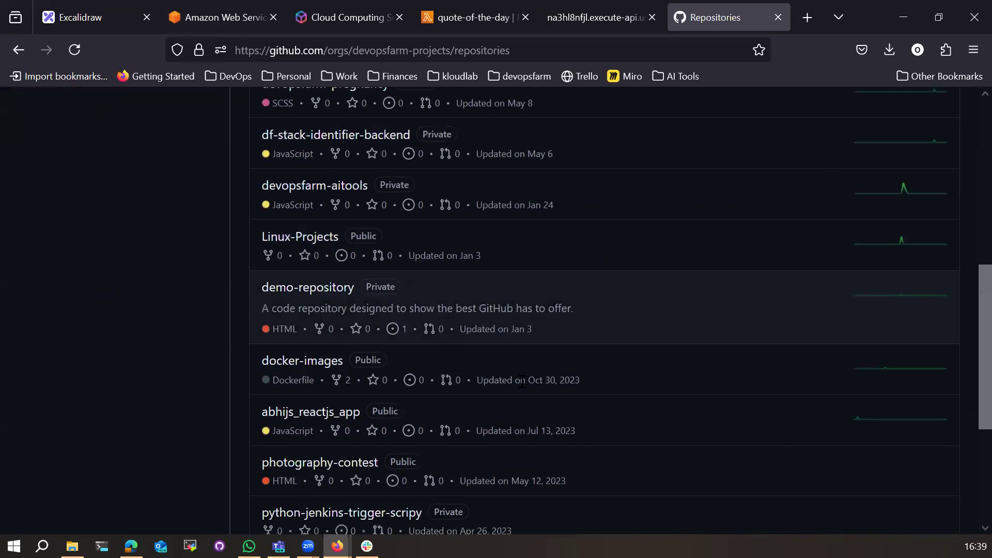
scroll(521, 383, "down", 3)
scroll(521, 383, "up", 10)
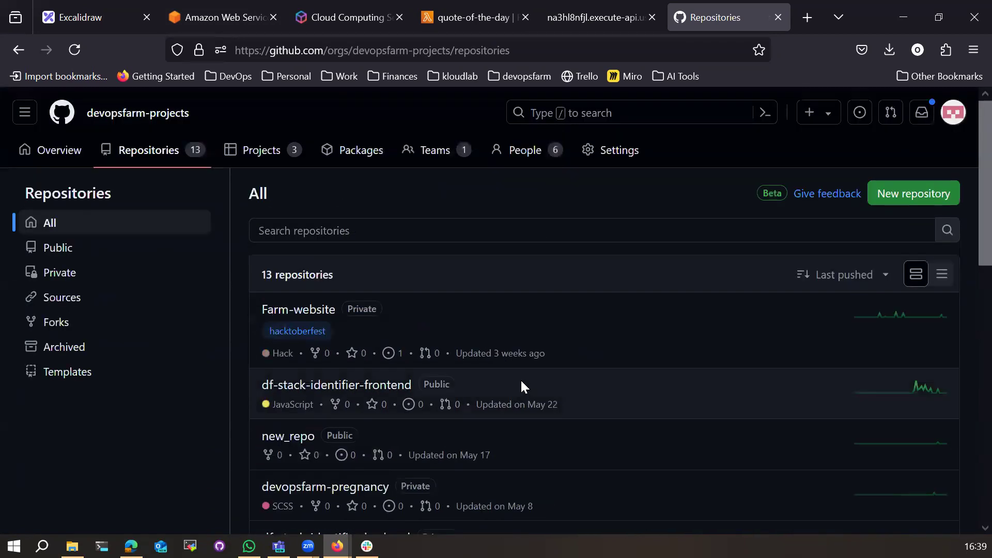
Step: Browse via java-sample-app to the owner's profile and scroll through the user's own repositories
left_click(25, 112)
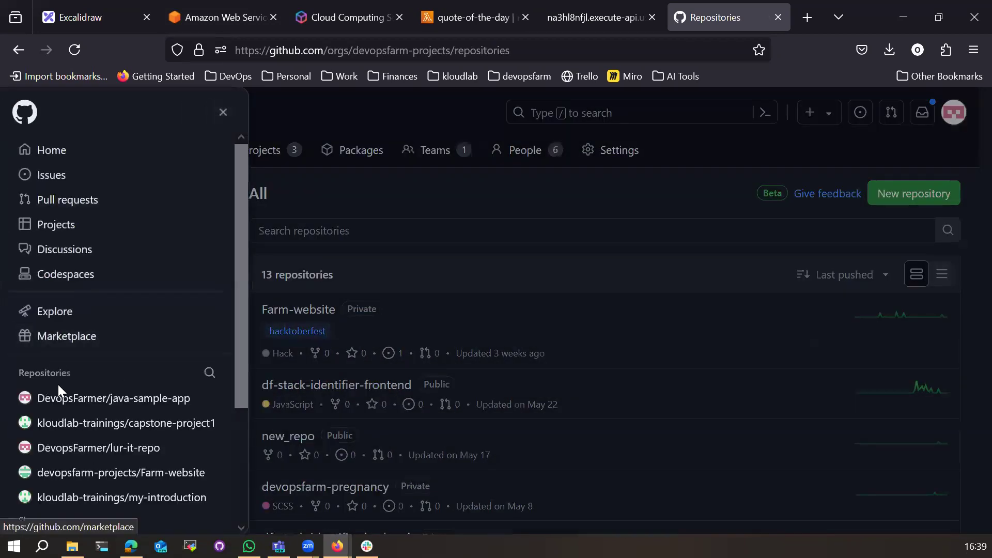
left_click(61, 409)
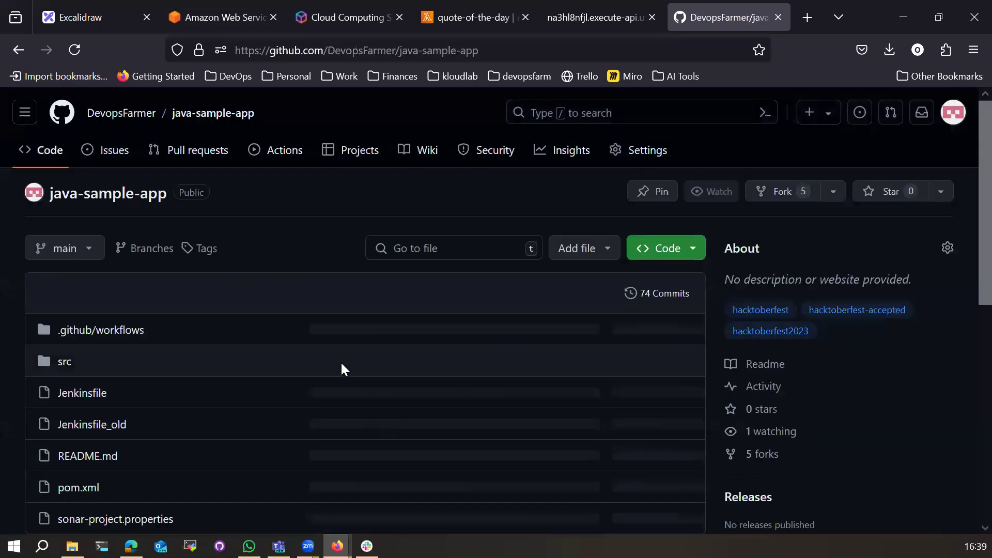
left_click(143, 113)
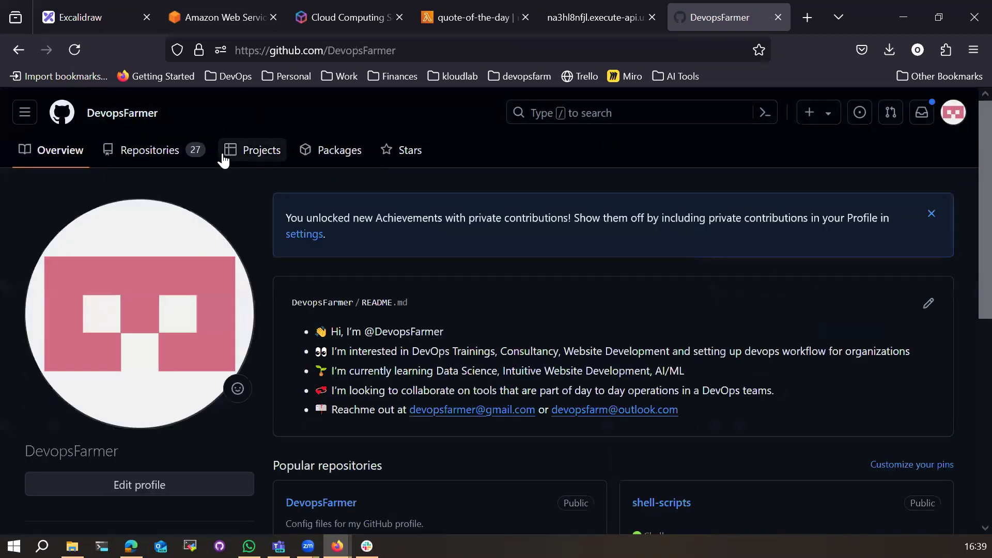
left_click(135, 150)
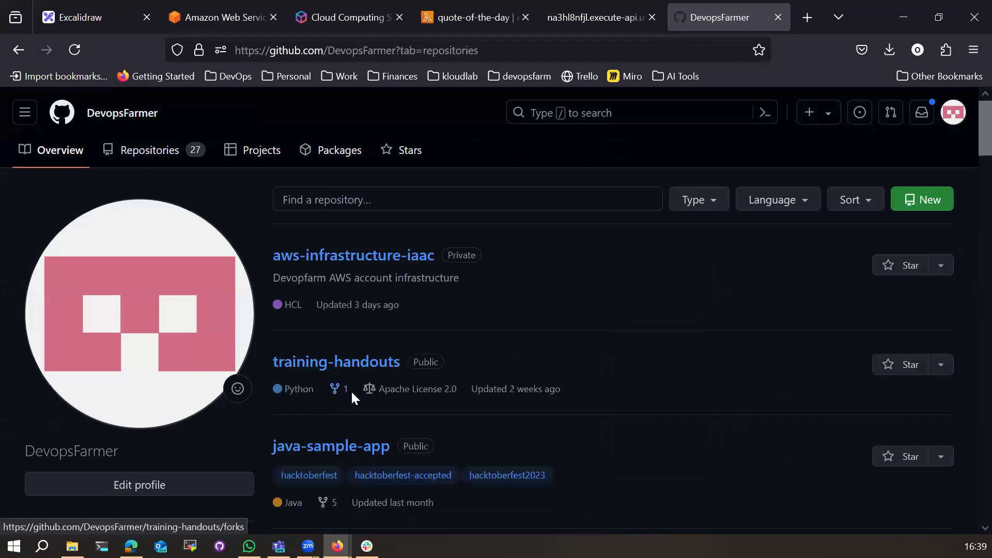
scroll(353, 393, "down", 6)
scroll(352, 396, "down", 9)
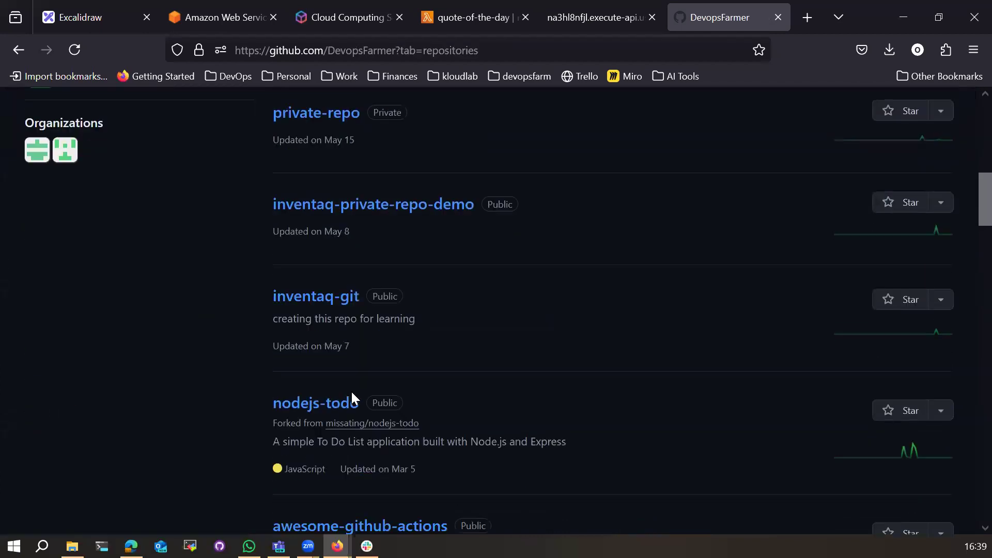
scroll(351, 389, "down", 5)
scroll(352, 390, "up", 20)
Step: Filter the user's repositories by 'quote' and search the user's code for 'quote', finding no matches
left_click(349, 199)
type("quote")
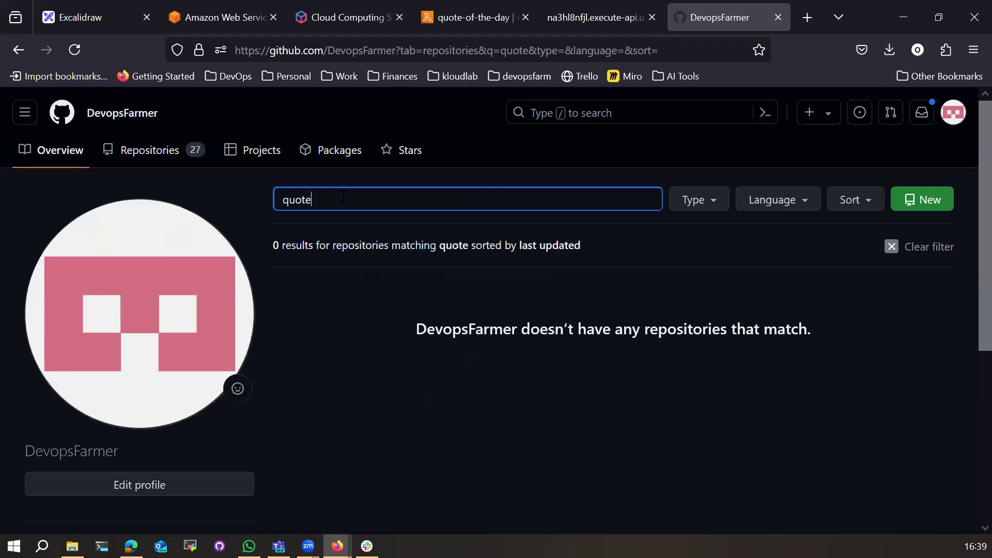
left_click_drag(344, 197, 268, 191)
left_click(615, 111)
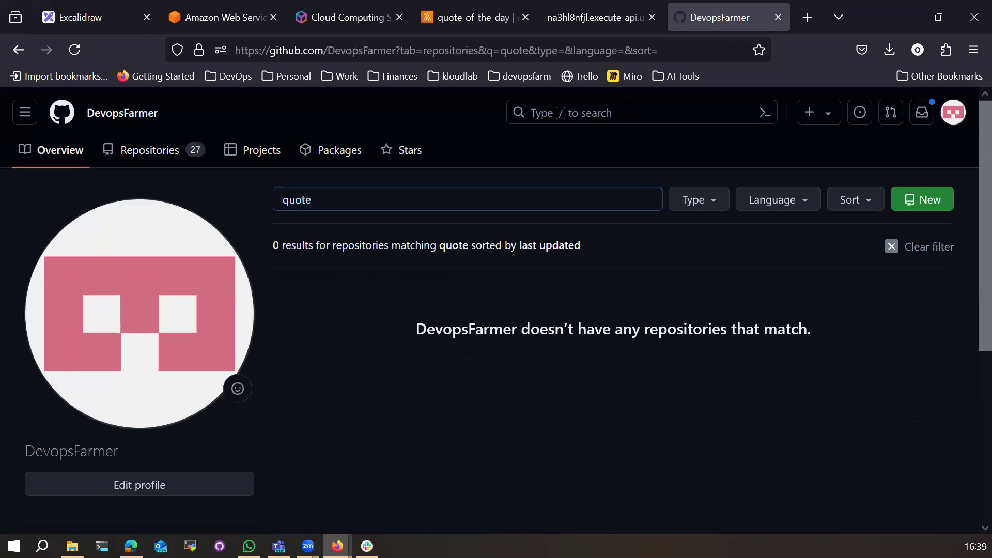
type("quote")
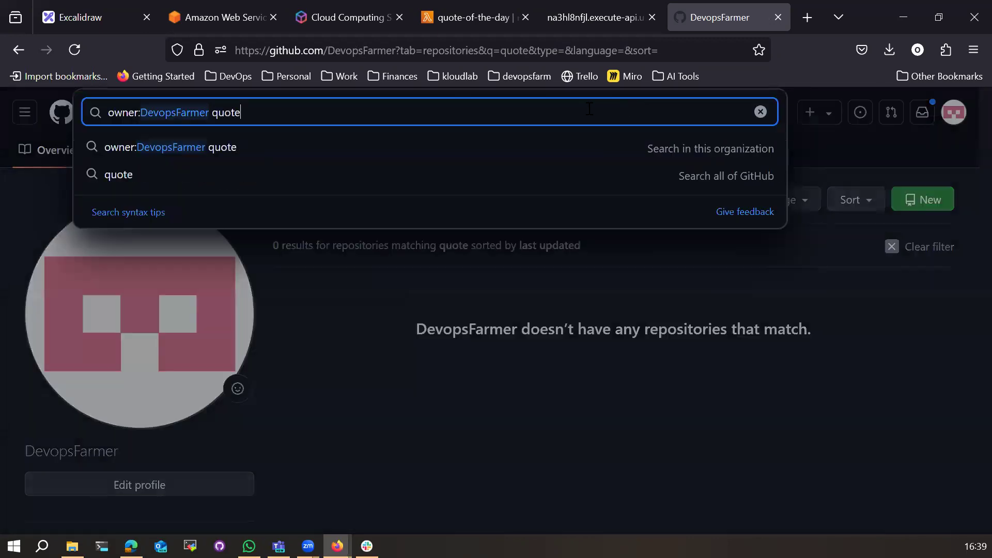
key("Return")
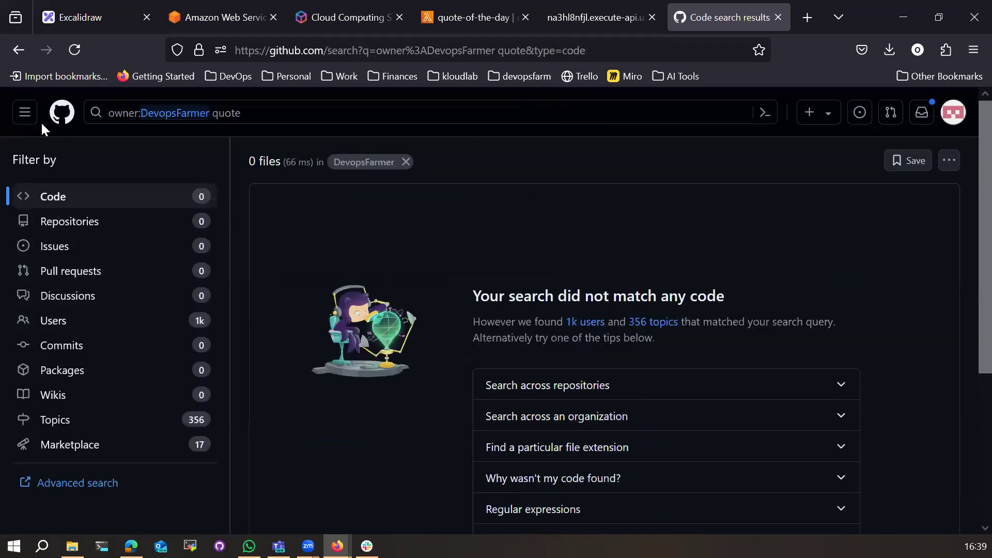
left_click(251, 111)
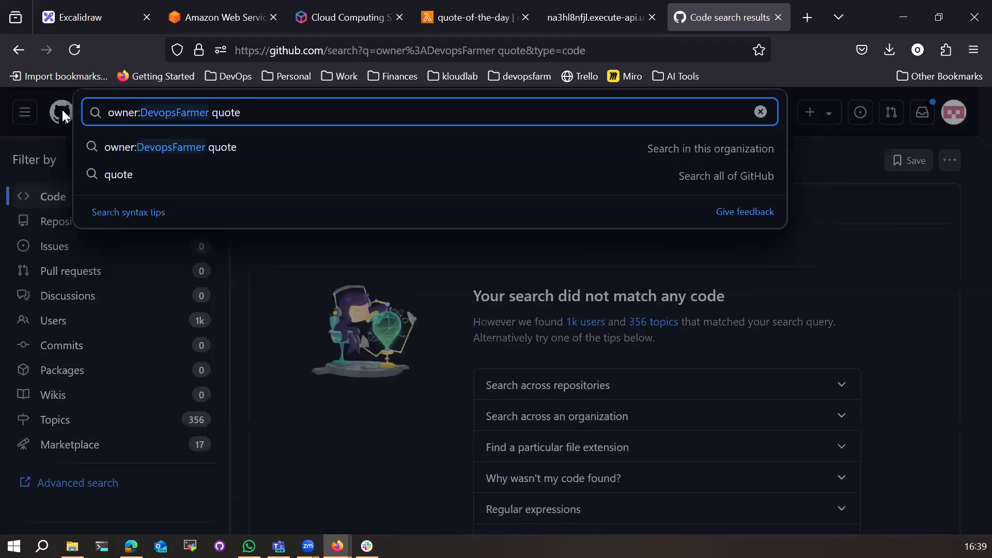
left_click(27, 112)
Step: Search the devopsfarm-projects organization for 'quote-of' (0 files), clear it, and return to the Lambda tab
left_click(26, 111)
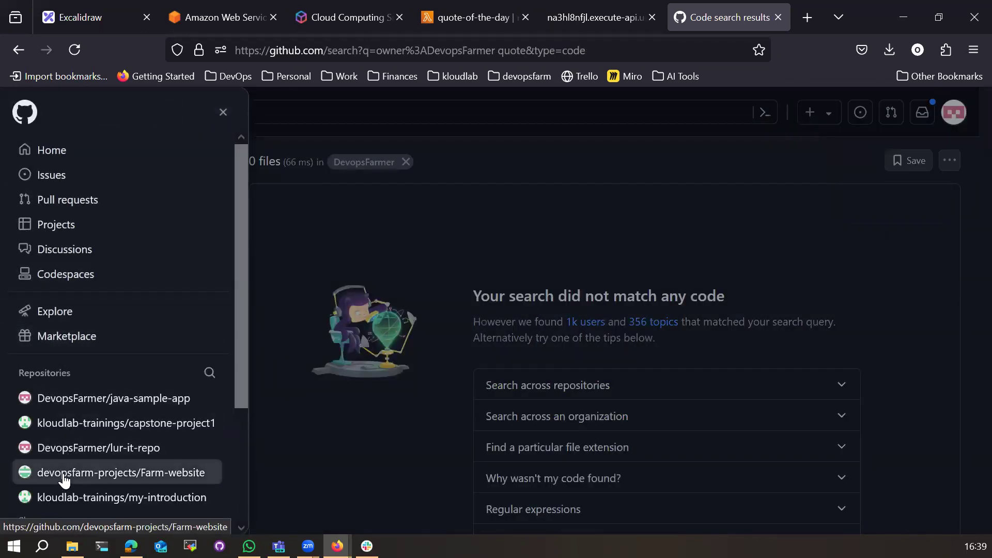
left_click(128, 471)
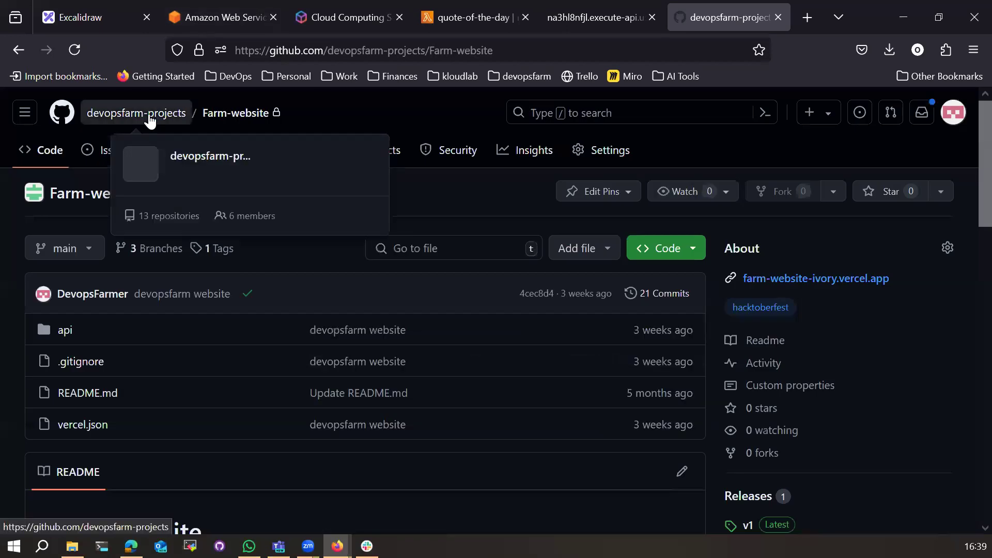
left_click(582, 112)
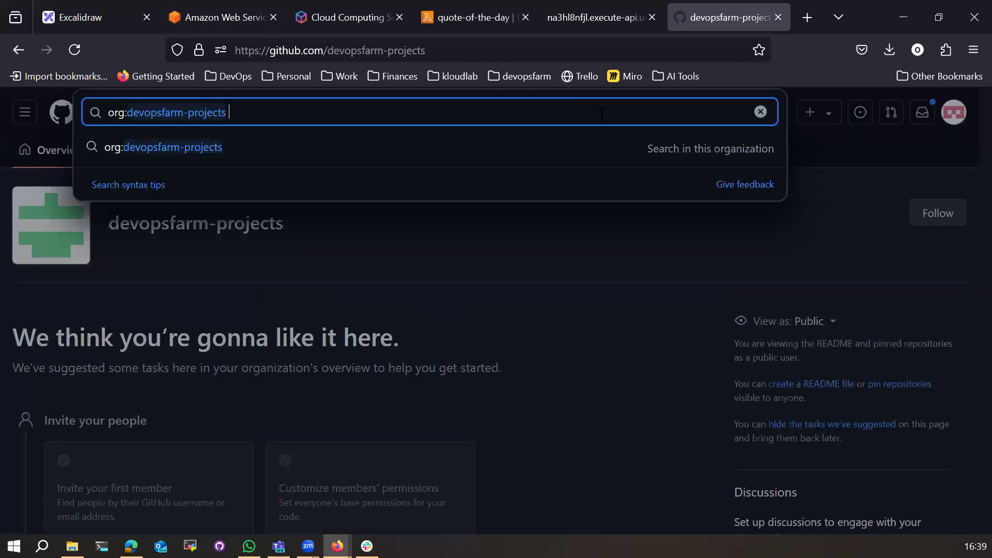
type("quote-o")
key("Return")
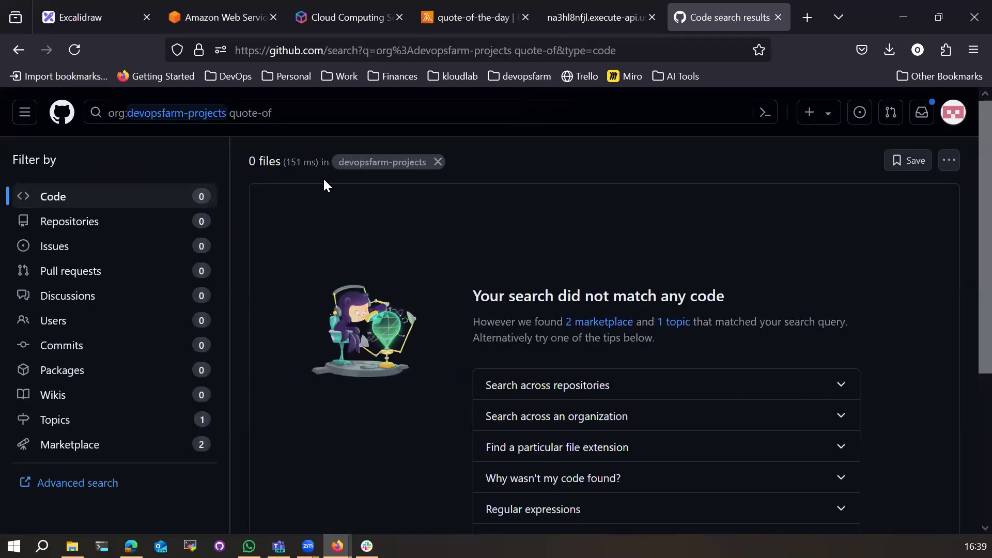
left_click(292, 113)
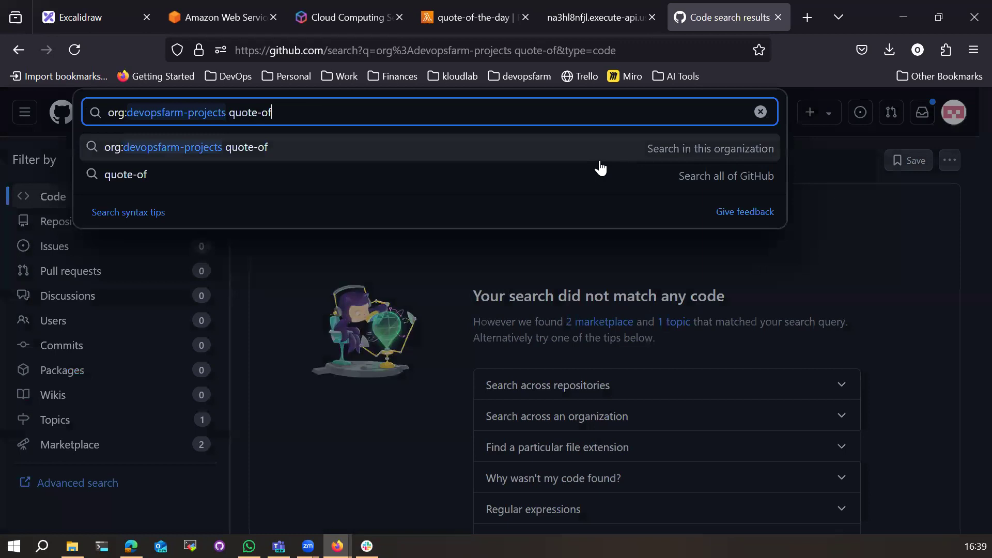
key("BackSpace")
key("BackSpace")
key("BackSpace")
key("BackSpace")
key("BackSpace")
key("BackSpace")
key("BackSpace")
key("BackSpace")
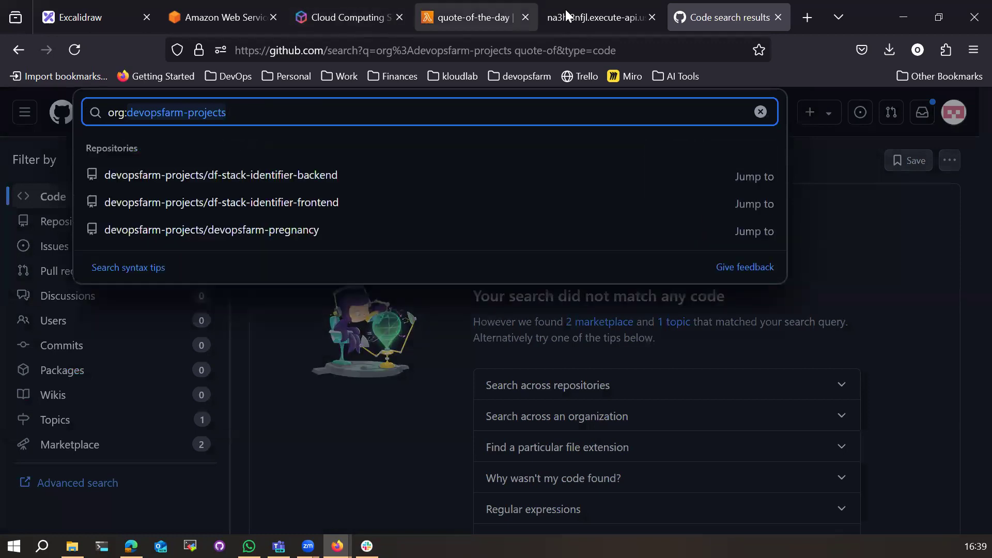
left_click(472, 7)
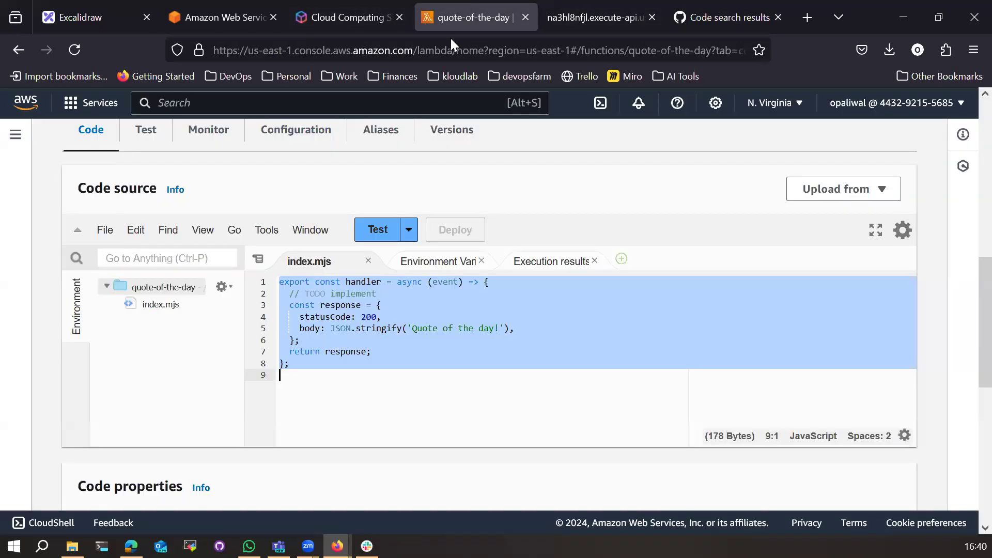
Step: Insert blank lines below the '// TODO implement' comment in the handler code
left_click(337, 372)
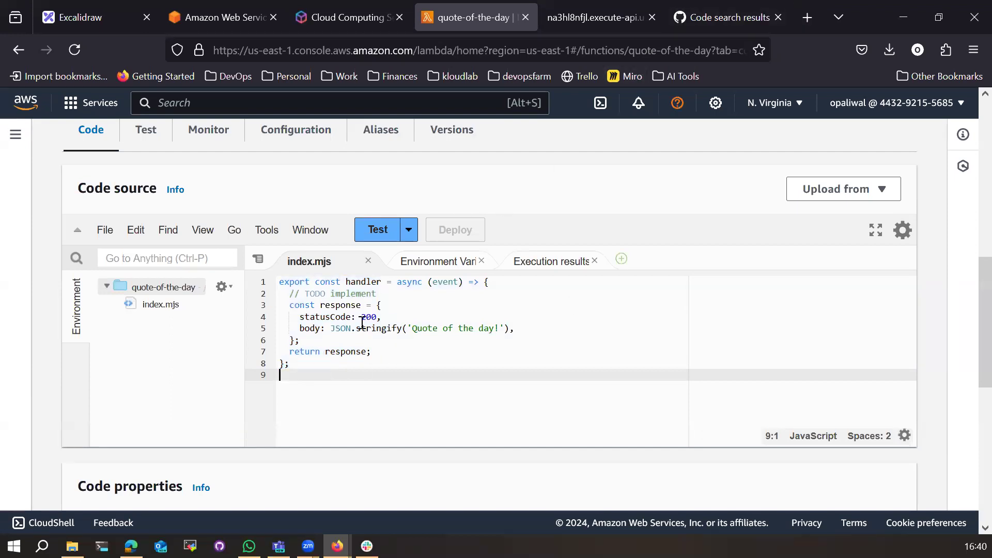
left_click(400, 293)
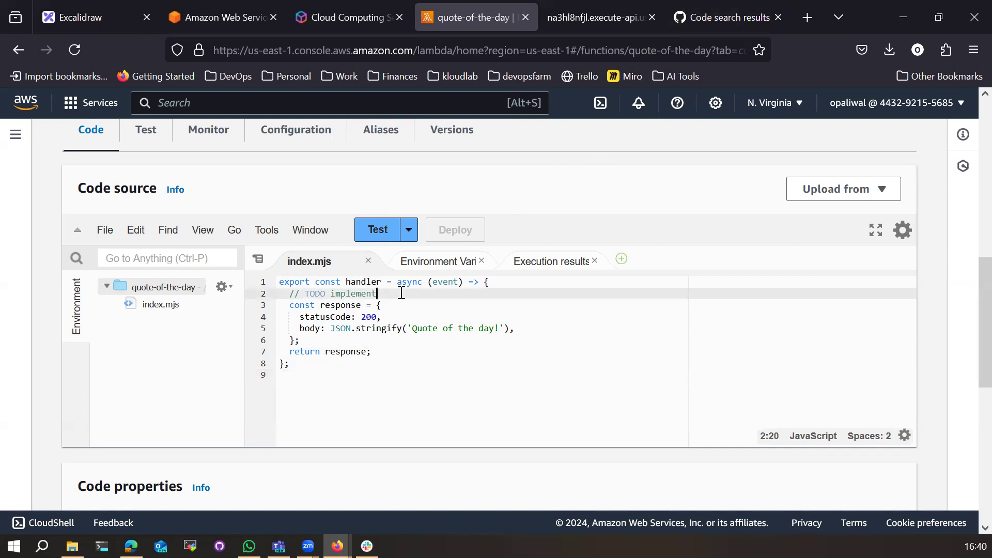
key("Return")
key("Return")
key("Return")
key("ctrl+s")
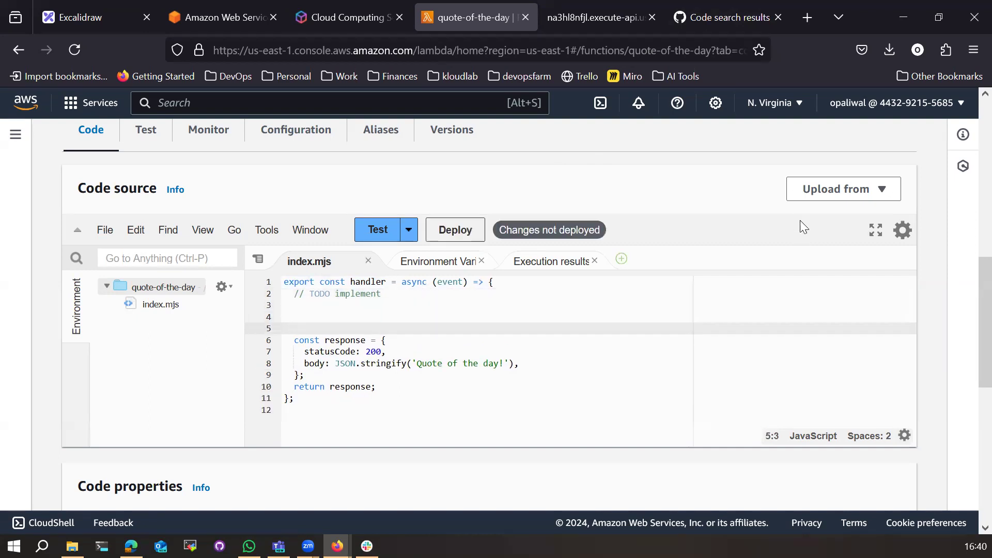
Step: Ask ChatGPT 'give me a nodejs lambda for quote of the day', then return to the Lambda tab
left_click(807, 17)
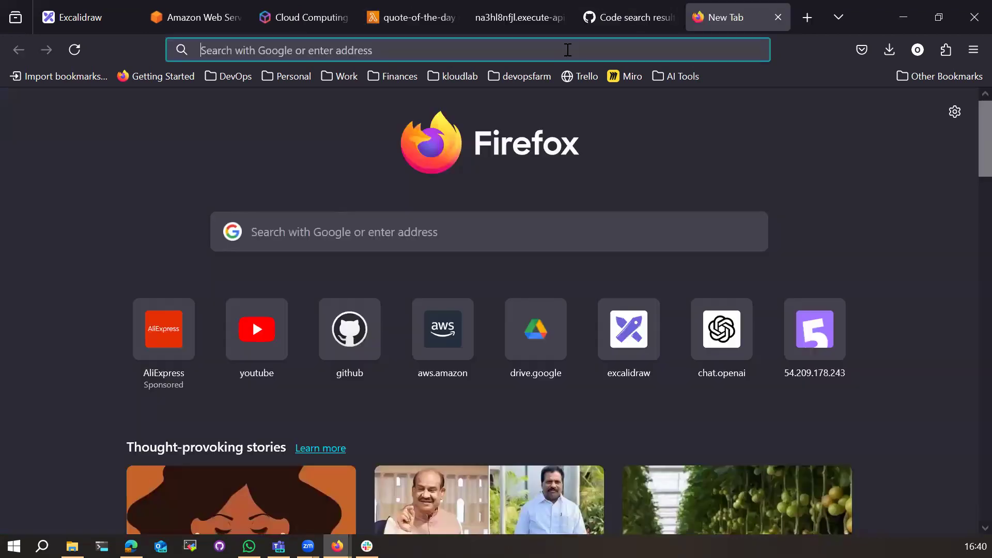
left_click(557, 51)
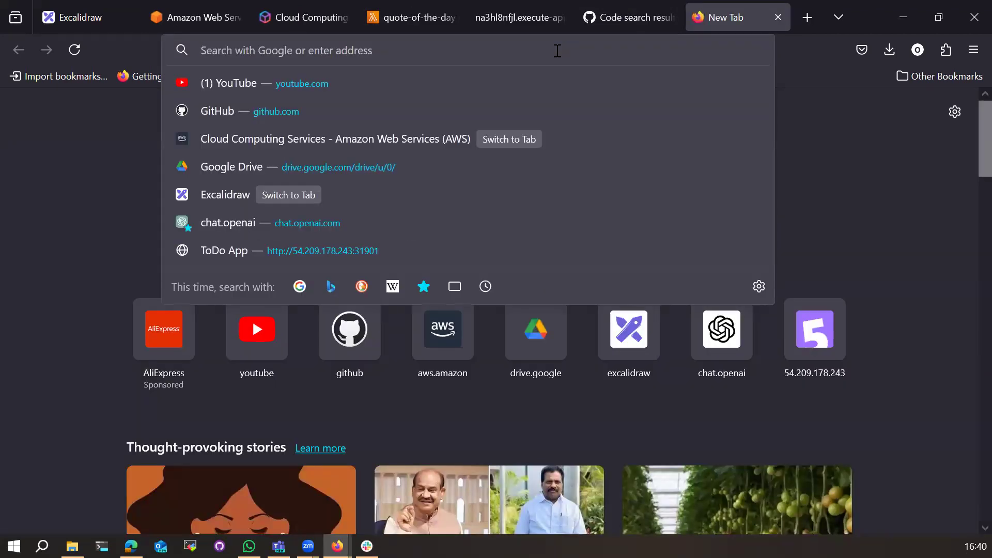
type("chat")
key("Return")
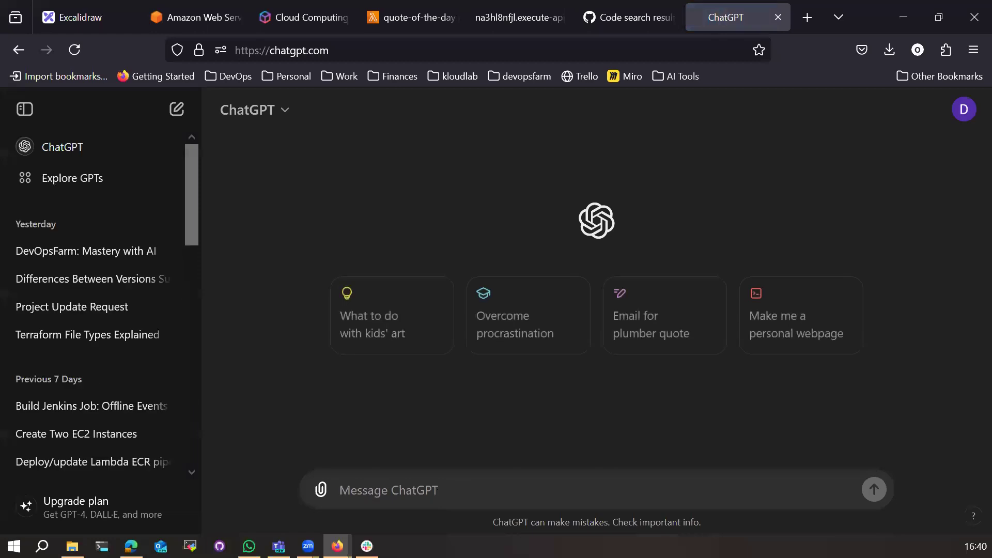
type("give me a nodejs lambda")
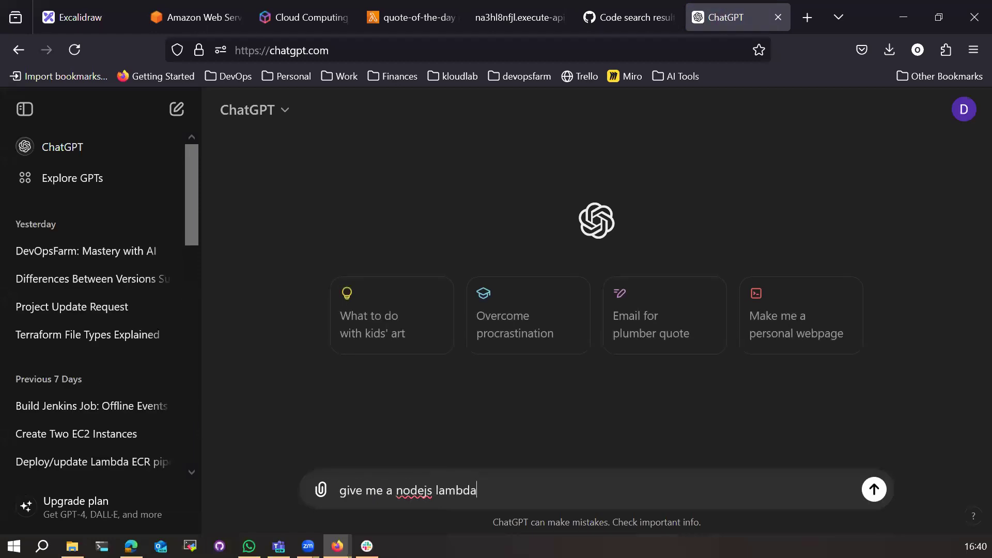
type(" for quote of the day")
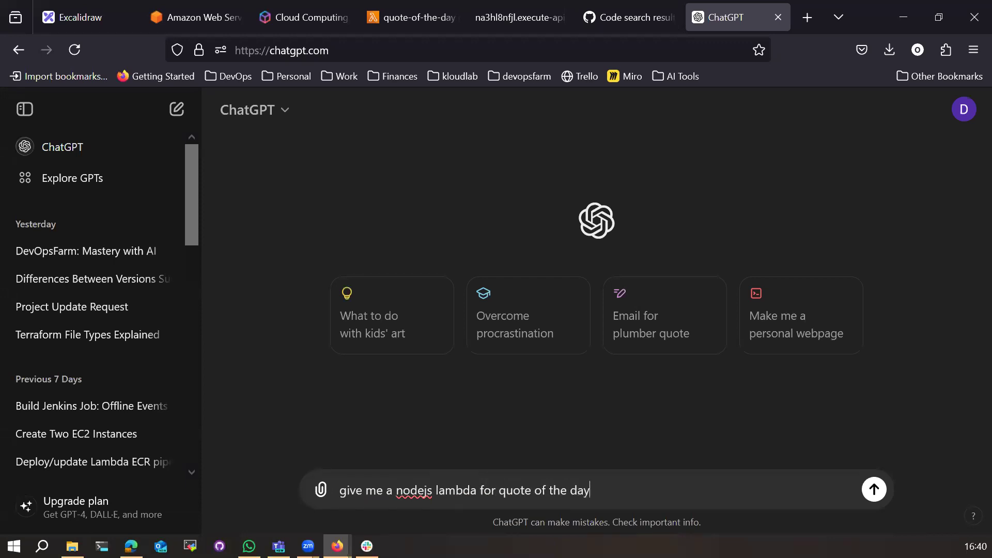
key("Return")
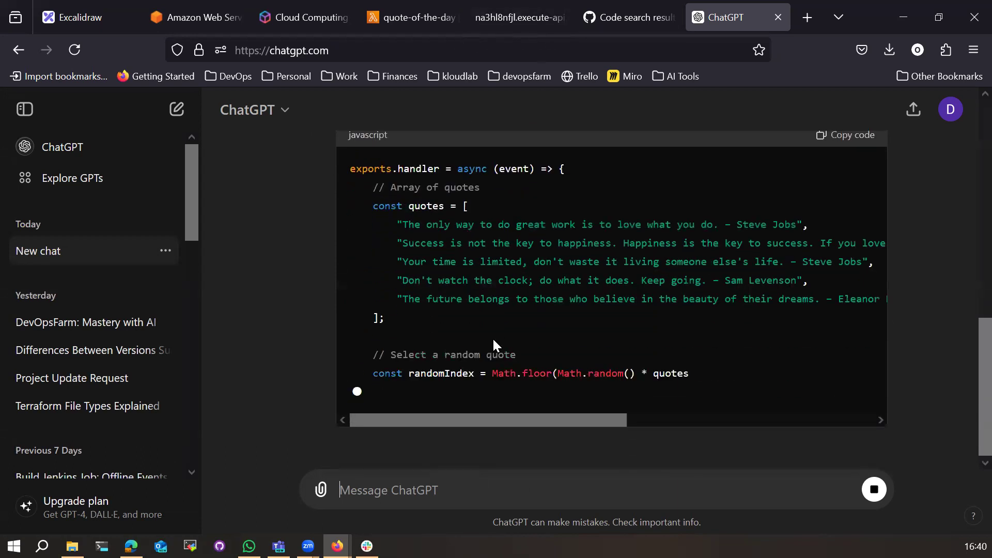
left_click(402, 16)
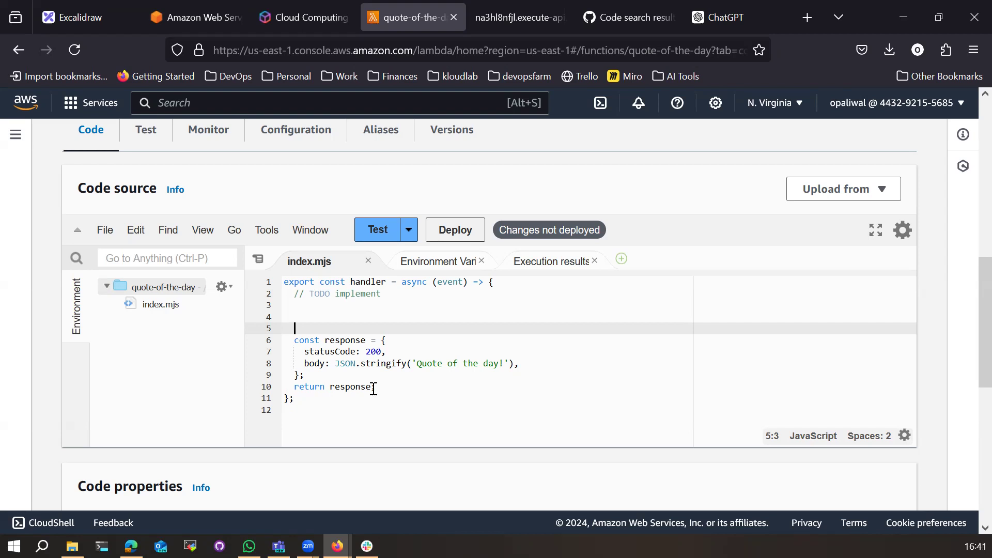
Step: In quote-of-the-day, create a new file with a '//main.mjs' comment and print("hello")
left_click(170, 346)
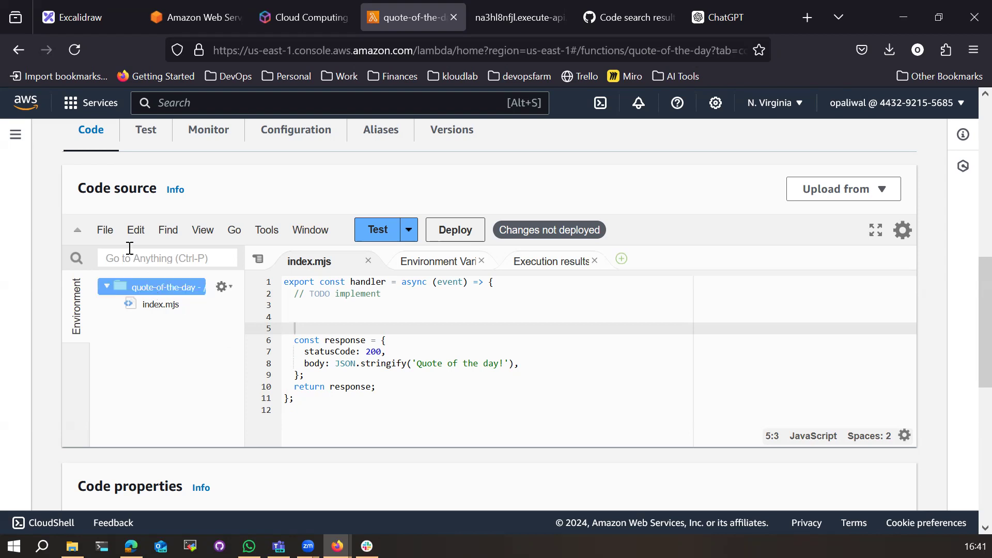
left_click(105, 229)
left_click(124, 258)
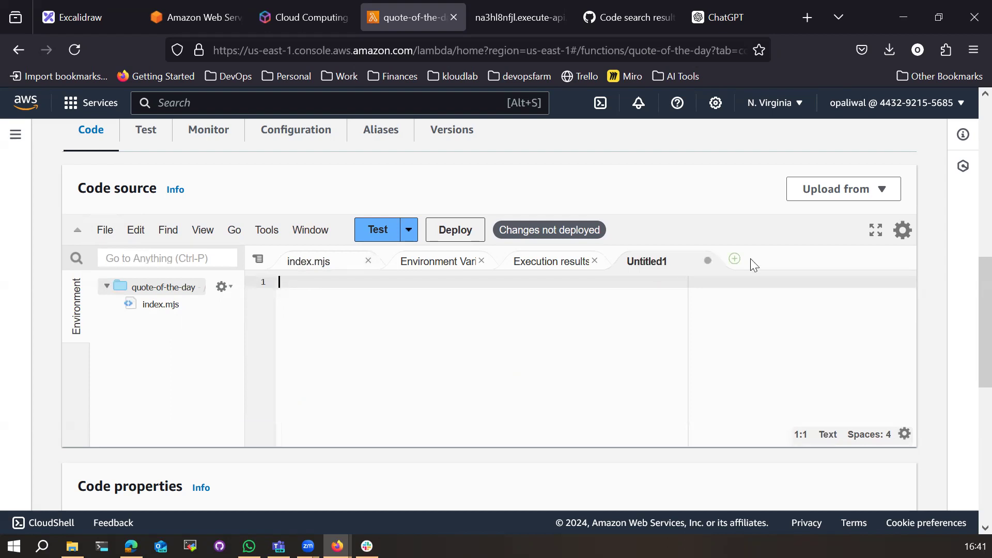
type("//main.js")
key("BackSpace")
key("BackSpace")
type("mjs")
key("Return")
key("Return")
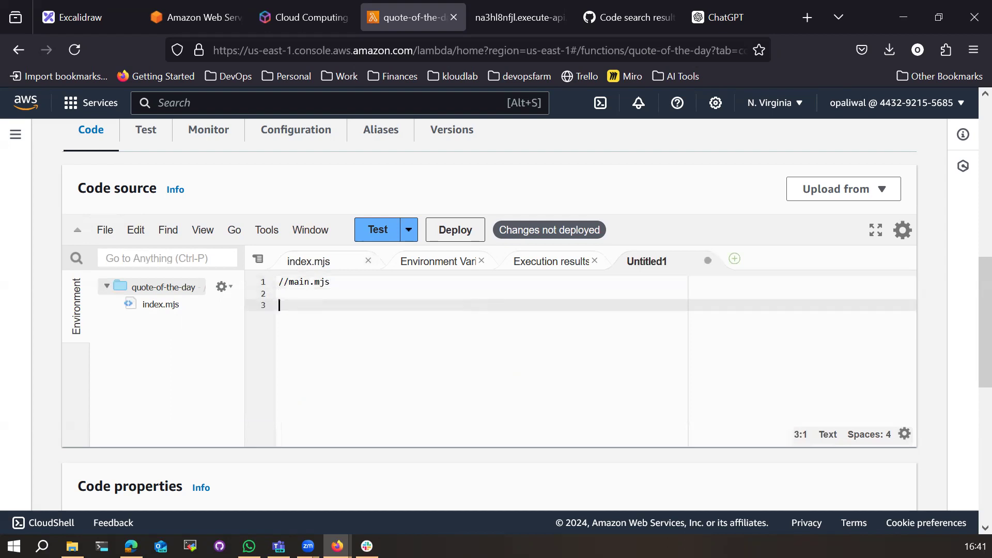
type("print(\"hello\")")
Step: Save the new file as main.js
left_click(105, 230)
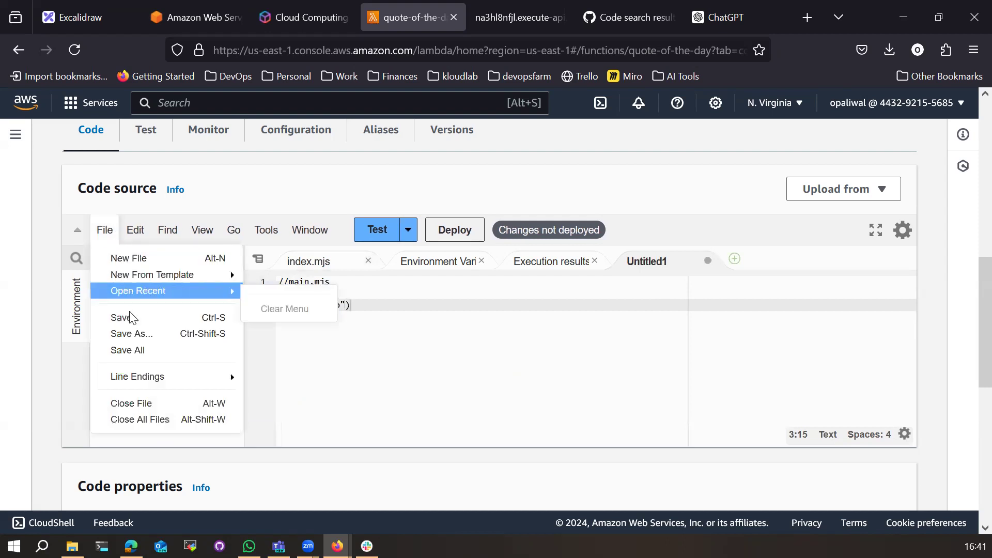
left_click(132, 333)
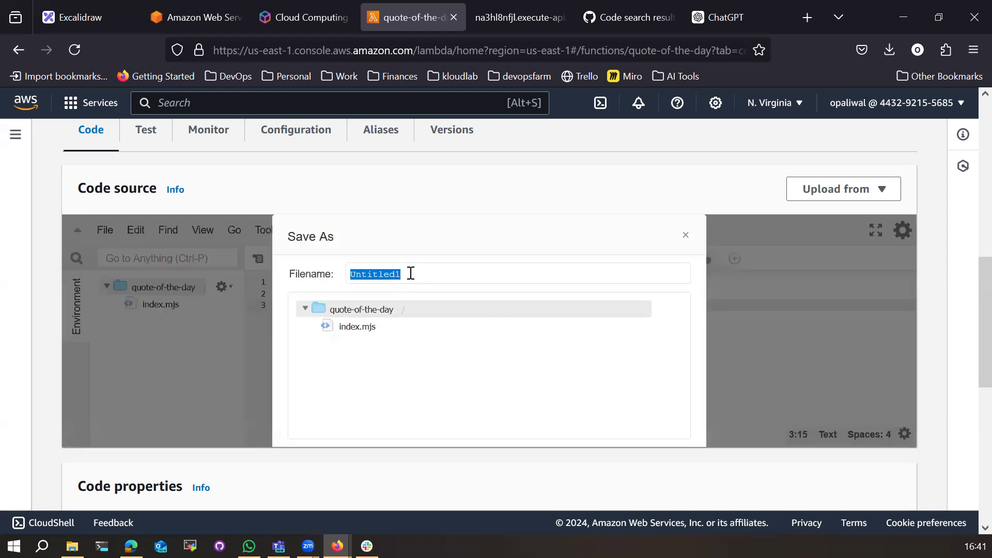
type("main.js")
key("Return")
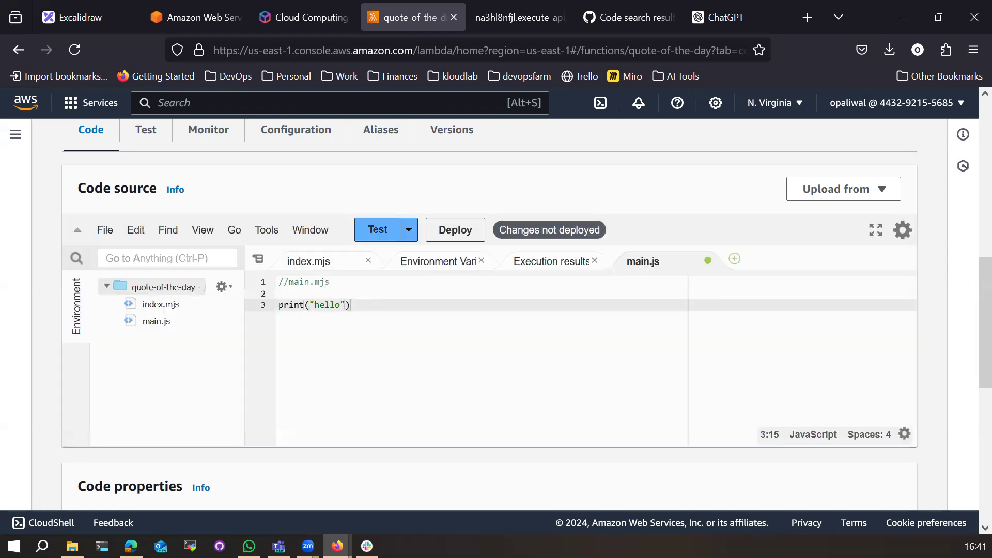
left_click(159, 322)
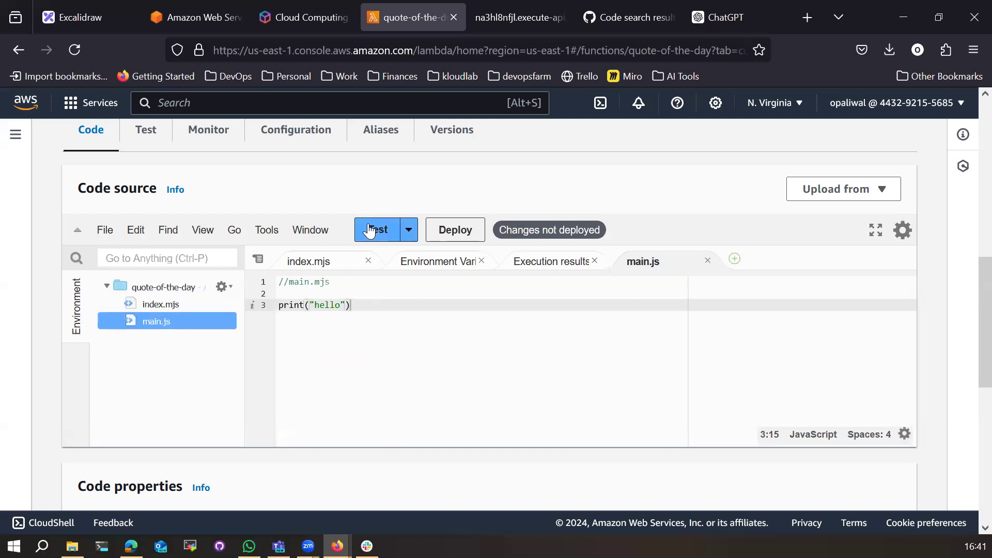
left_click(162, 304)
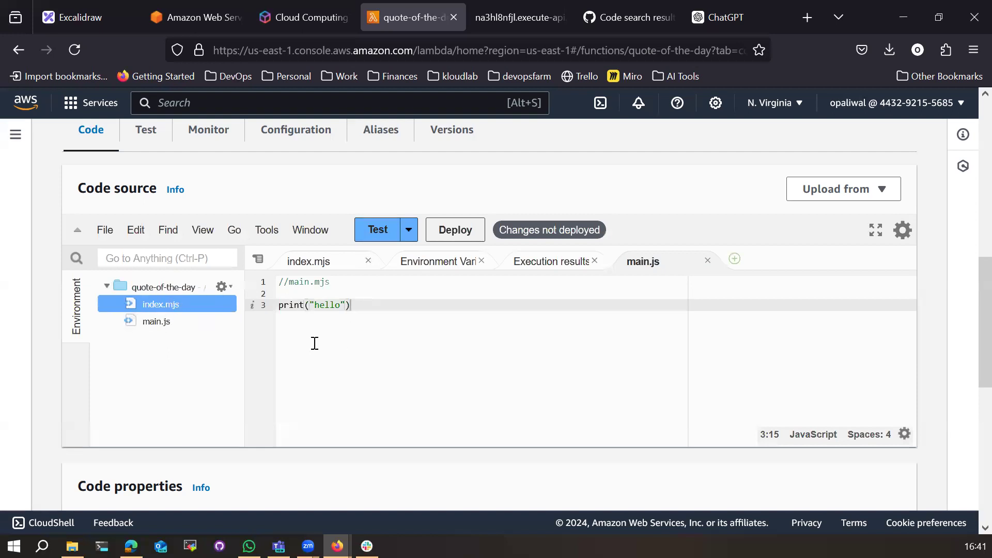
scroll(319, 374, "down", 5)
scroll(319, 374, "up", 4)
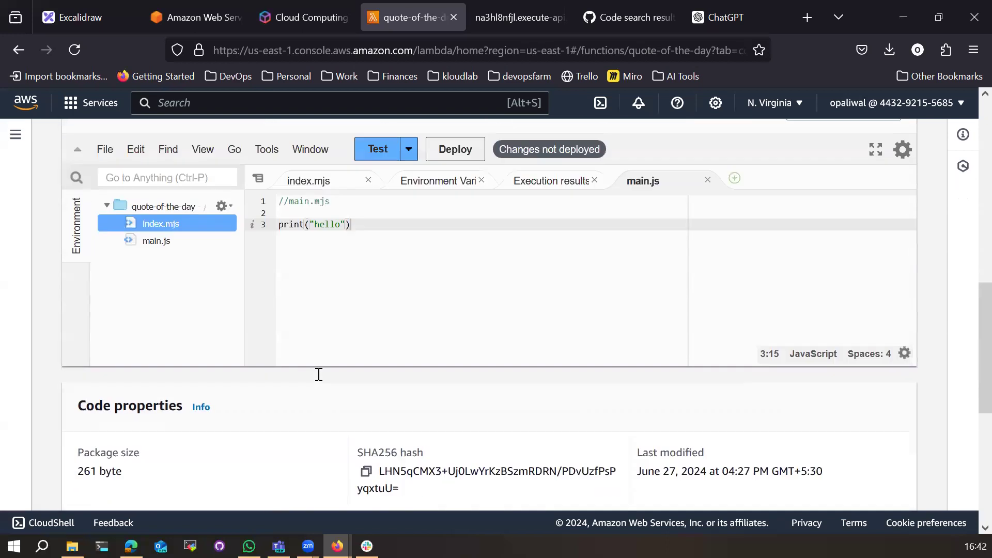
scroll(279, 392, "down", 2)
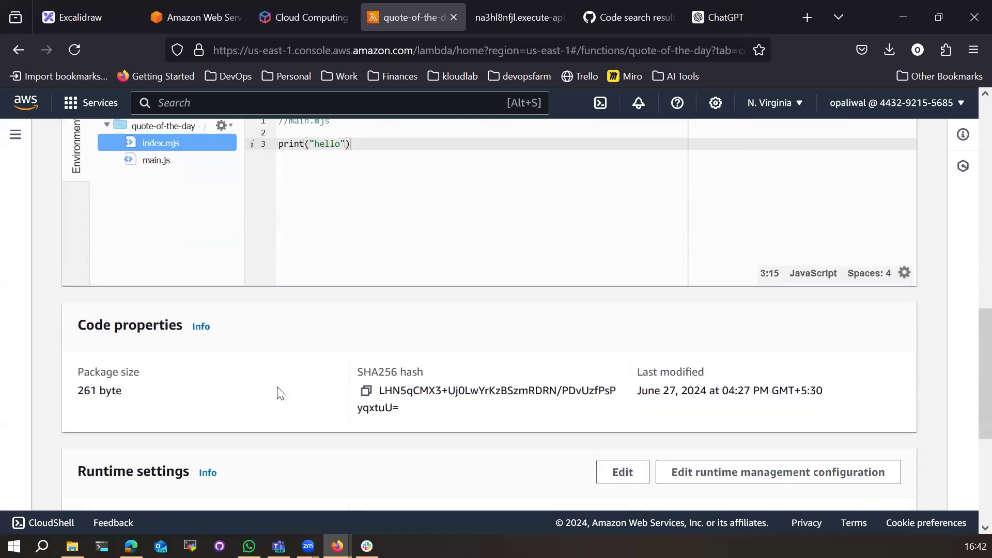
scroll(279, 393, "down", 3)
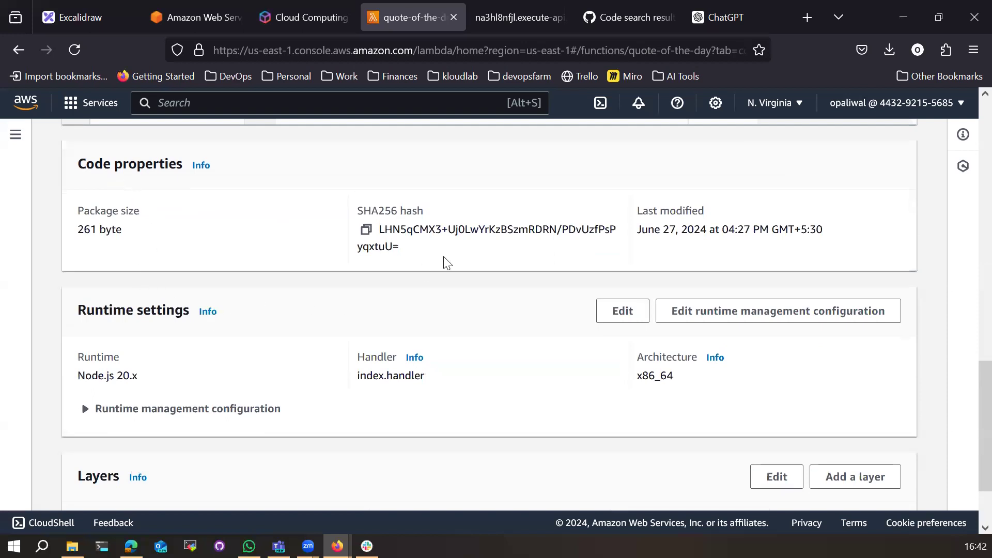
scroll(470, 310, "down", 1)
scroll(472, 311, "down", 2)
left_click_drag(76, 230, 186, 231)
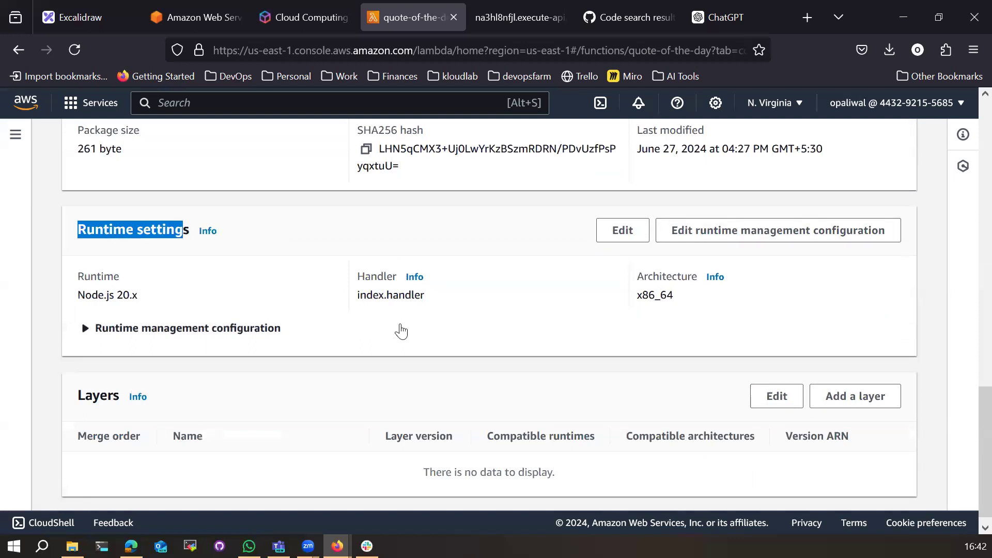
scroll(403, 332, "up", 3)
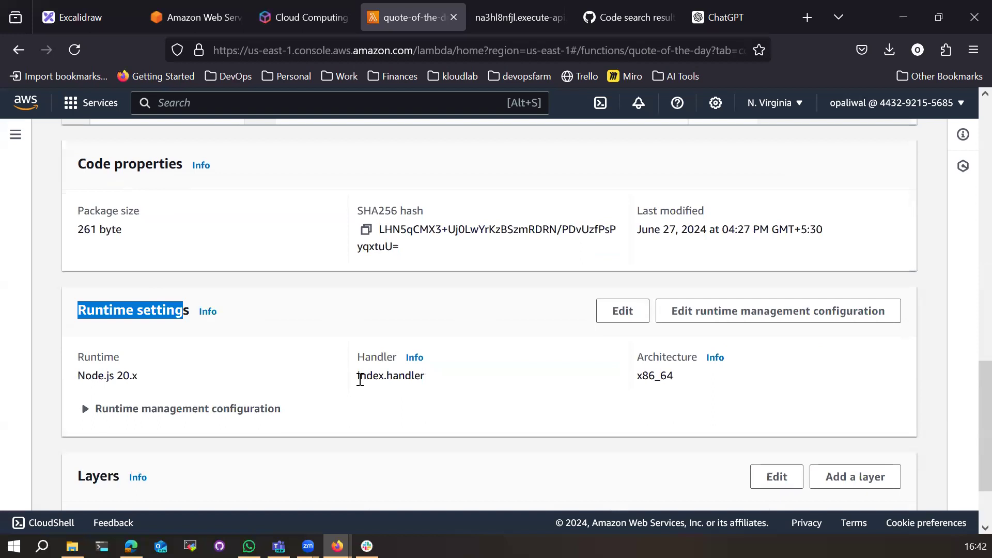
left_click_drag(358, 379, 428, 383)
scroll(406, 459, "up", 6)
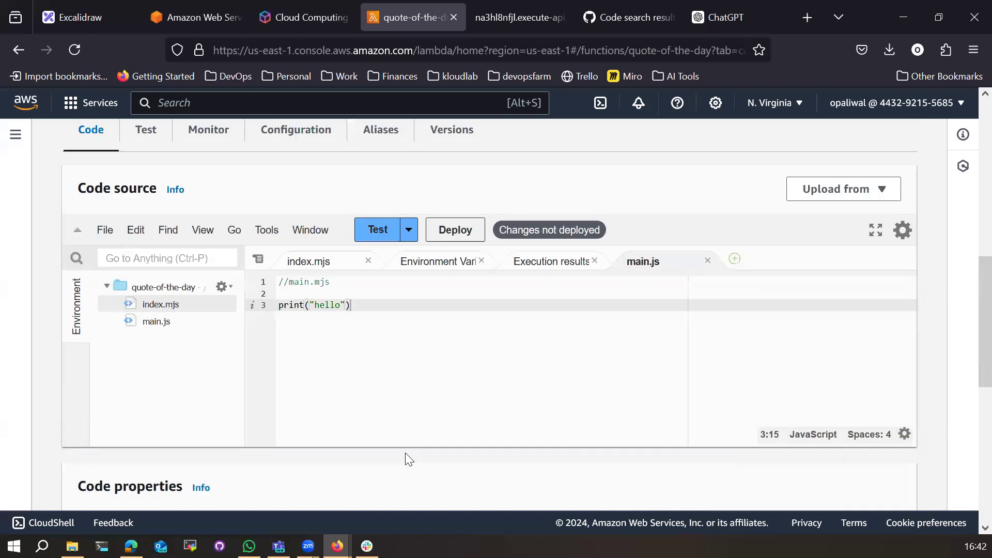
scroll(406, 453, "up", 4)
scroll(393, 455, "down", 9)
left_click_drag(359, 463, 429, 464)
scroll(430, 476, "up", 5)
scroll(433, 481, "down", 3)
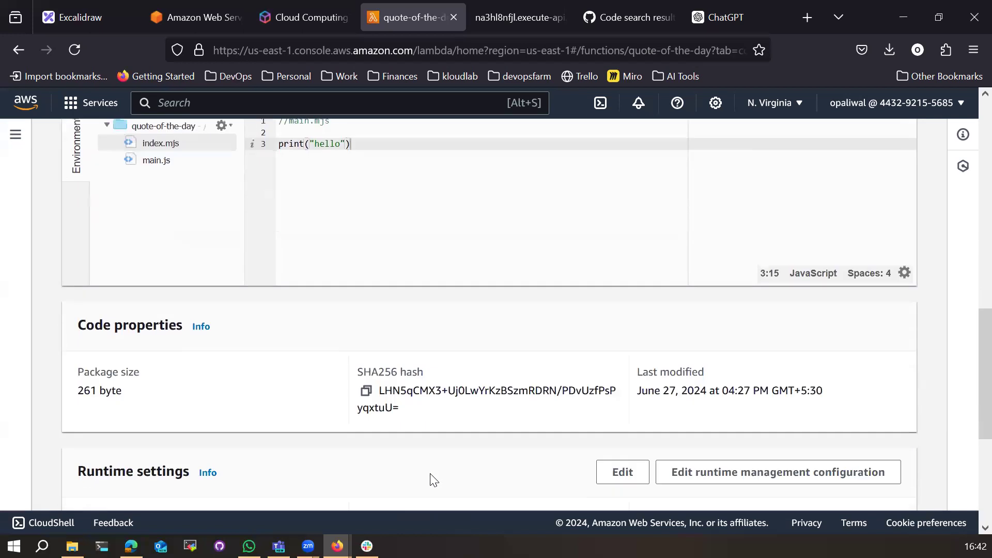
scroll(433, 480, "up", 4)
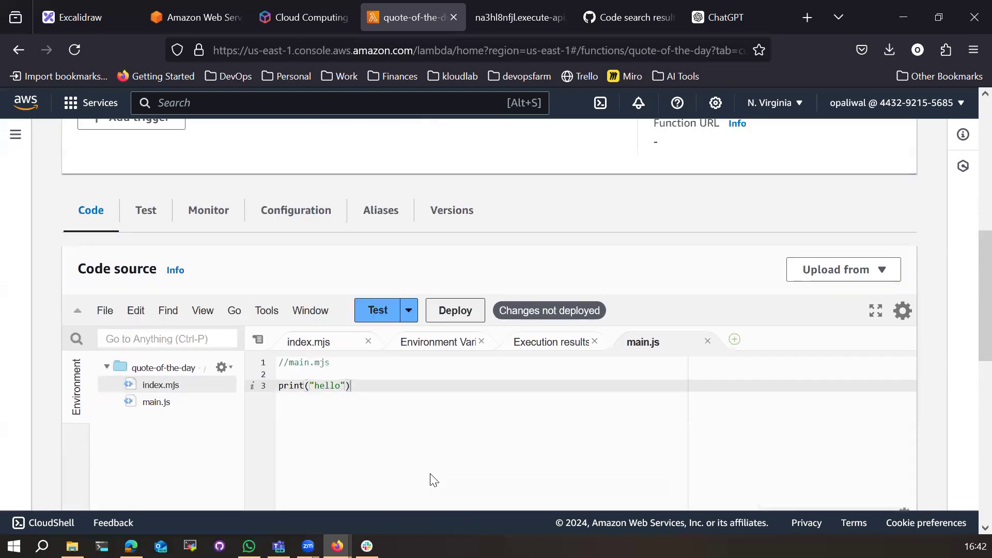
Step: Open index.mjs and review the handler function and its response code
double_click(151, 383)
scroll(368, 415, "down", 2)
scroll(346, 427, "up", 3)
scroll(293, 327, "down", 3)
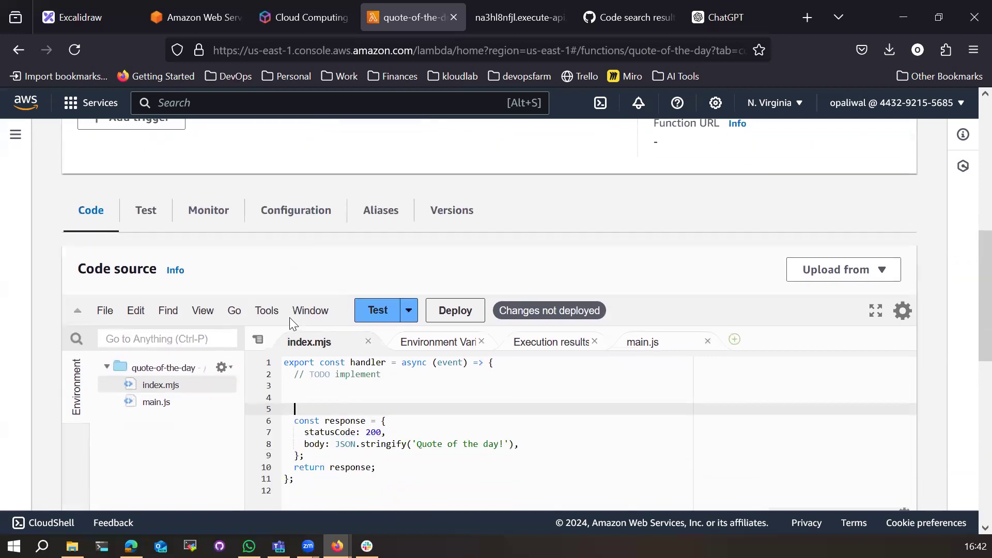
double_click(351, 364)
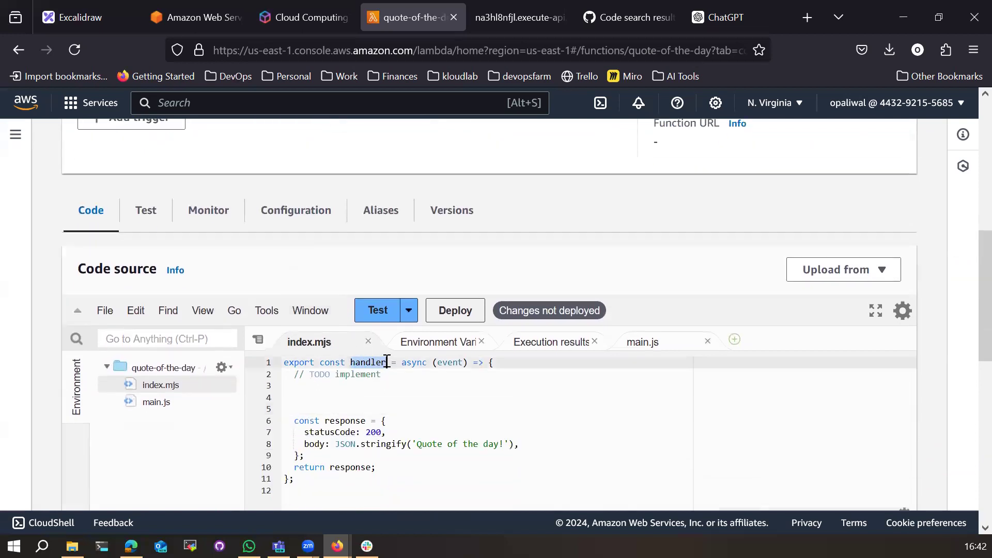
left_click_drag(401, 363, 404, 486)
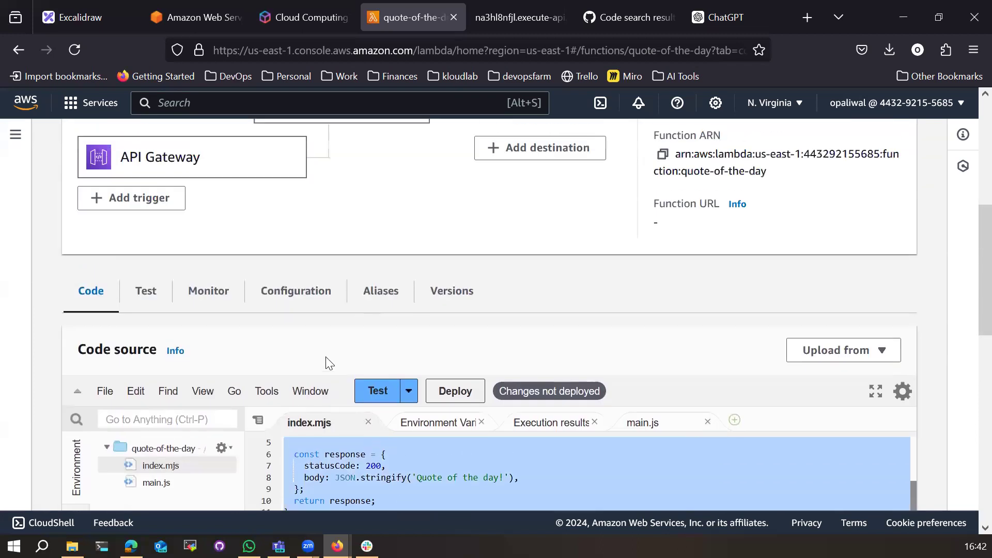
scroll(364, 407, "down", 2)
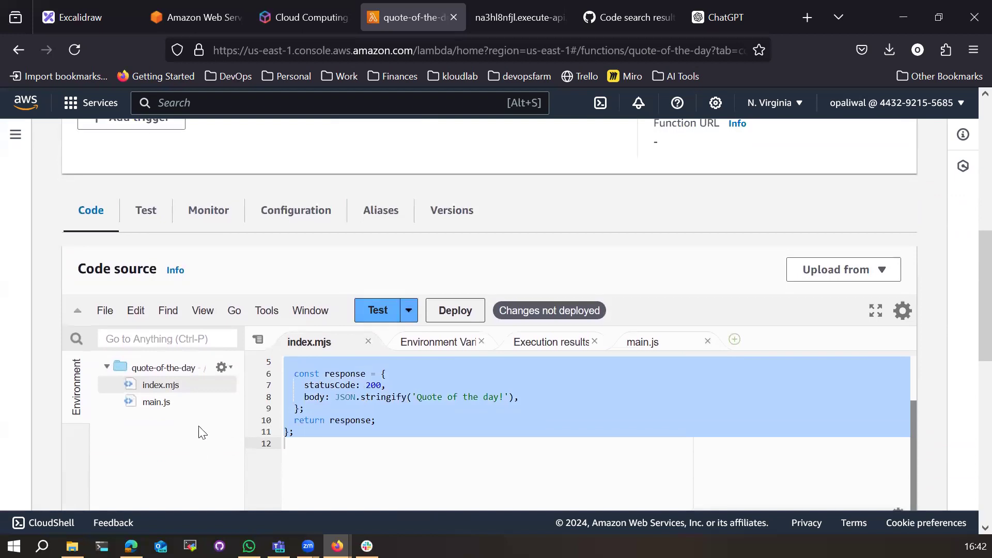
left_click(332, 440)
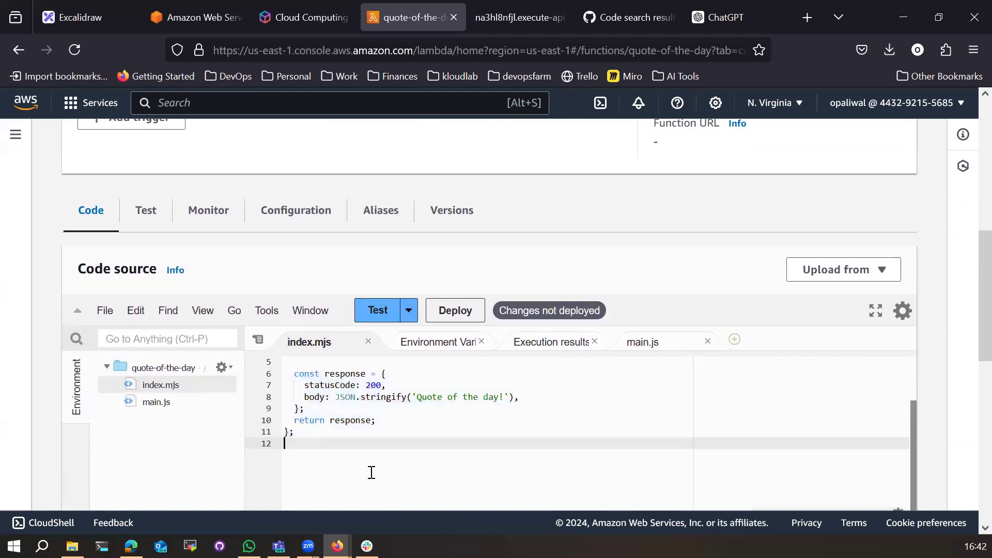
scroll(381, 436, "up", 2)
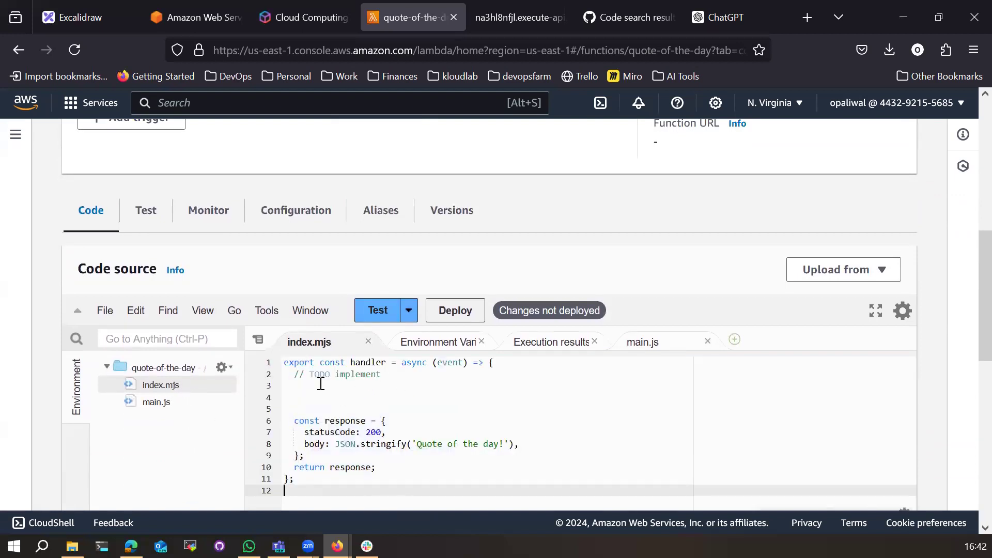
left_click_drag(291, 383, 391, 466)
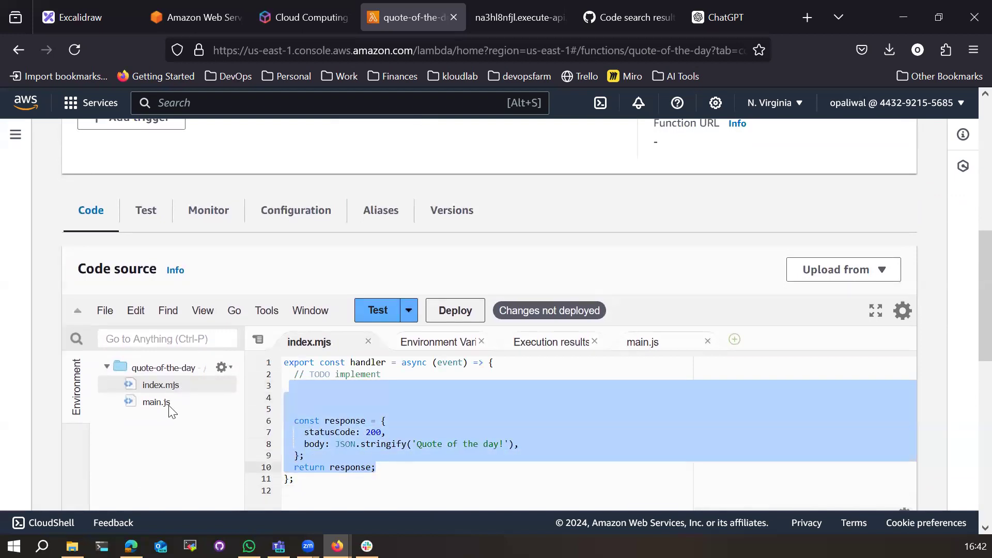
Step: Insert an import line for main at the top of index.mjs
left_click(284, 364)
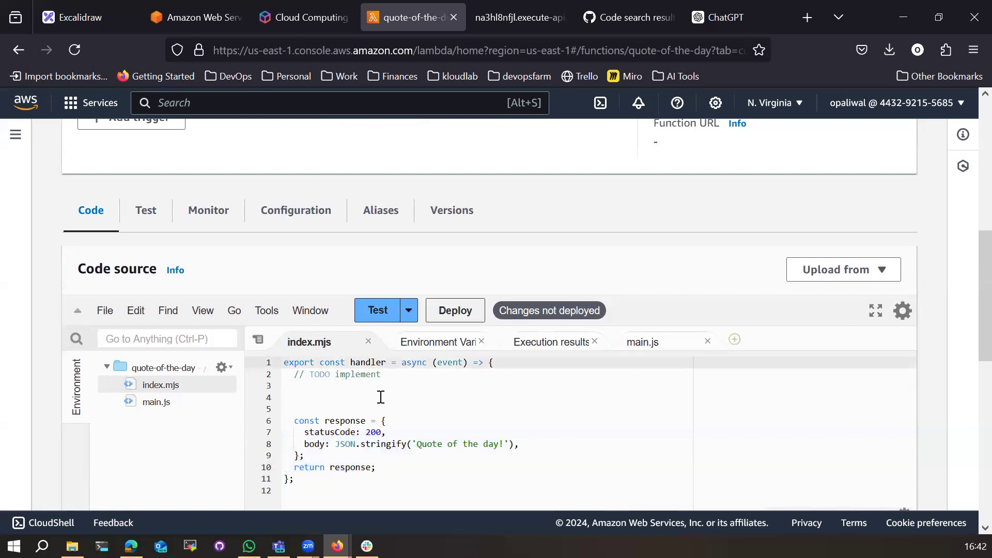
key("Return")
key("Up")
type("import ain")
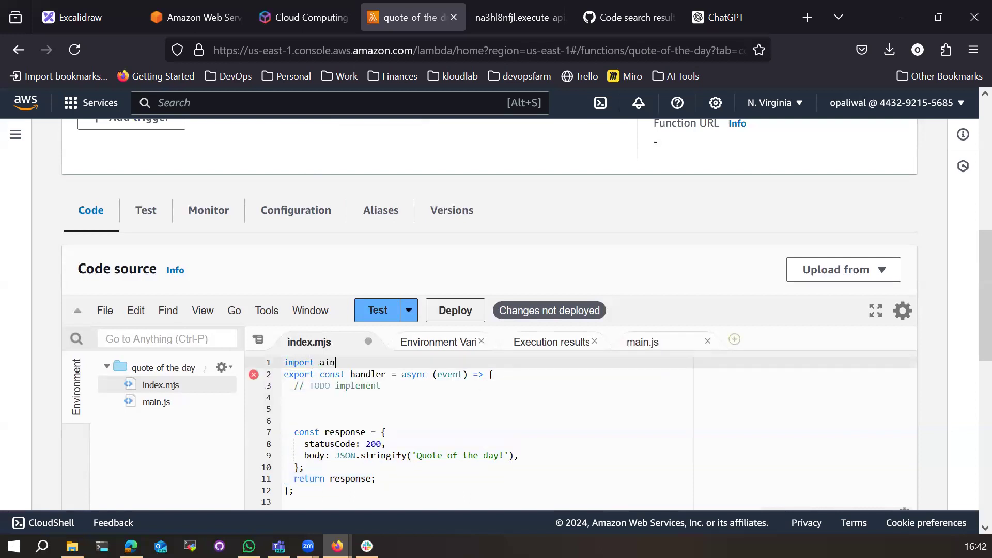
type("mian")
type("ain.")
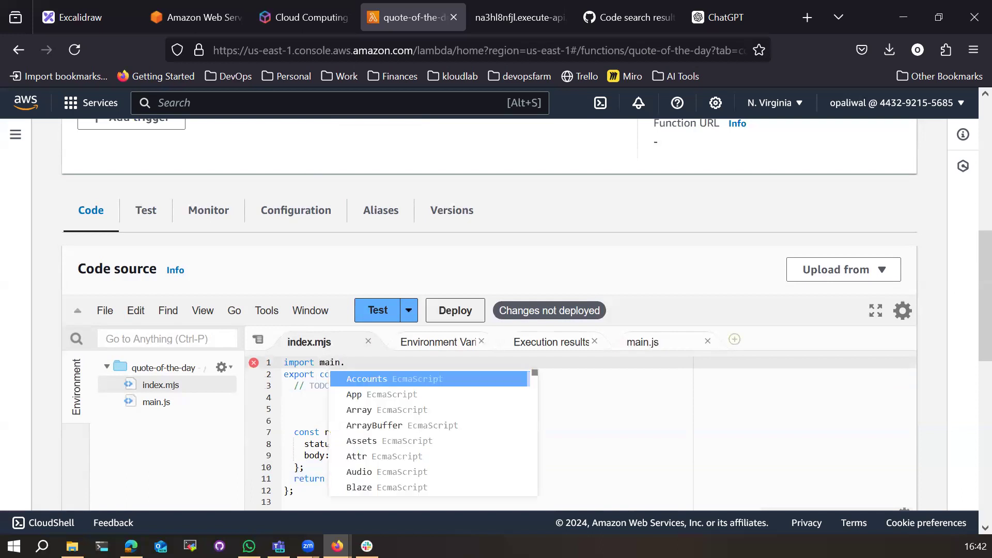
type("js")
key("BackSpace")
key("BackSpace")
key("BackSpace")
key("BackSpace")
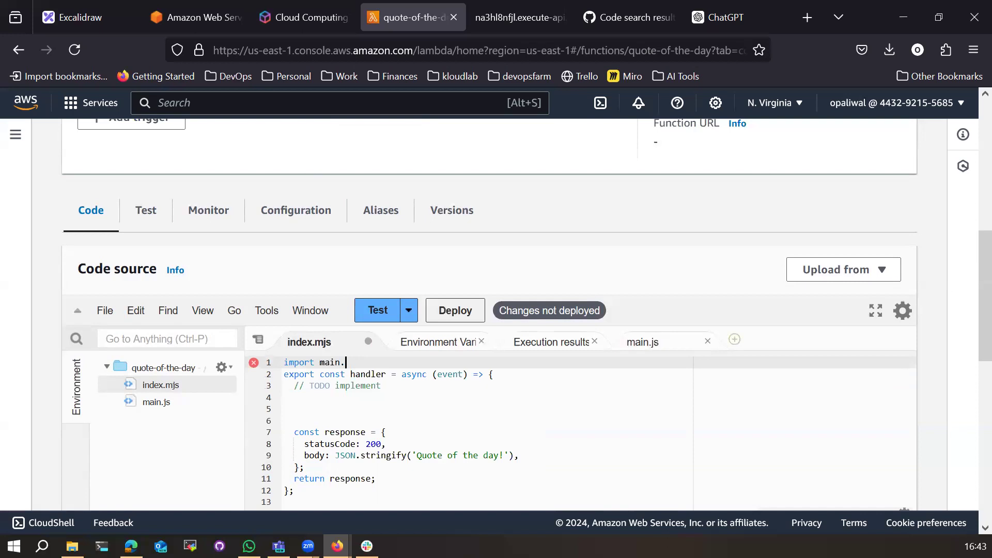
type("n")
key("Return")
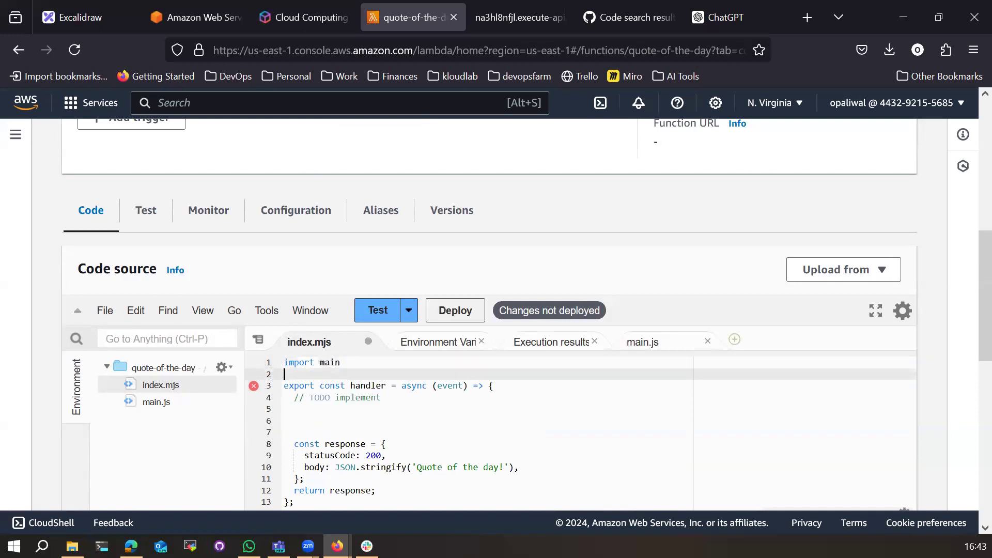
Step: Compare main.js with index.mjs and check the index.handler runtime setting
double_click(155, 403)
left_click_drag(362, 388, 278, 362)
double_click(163, 386)
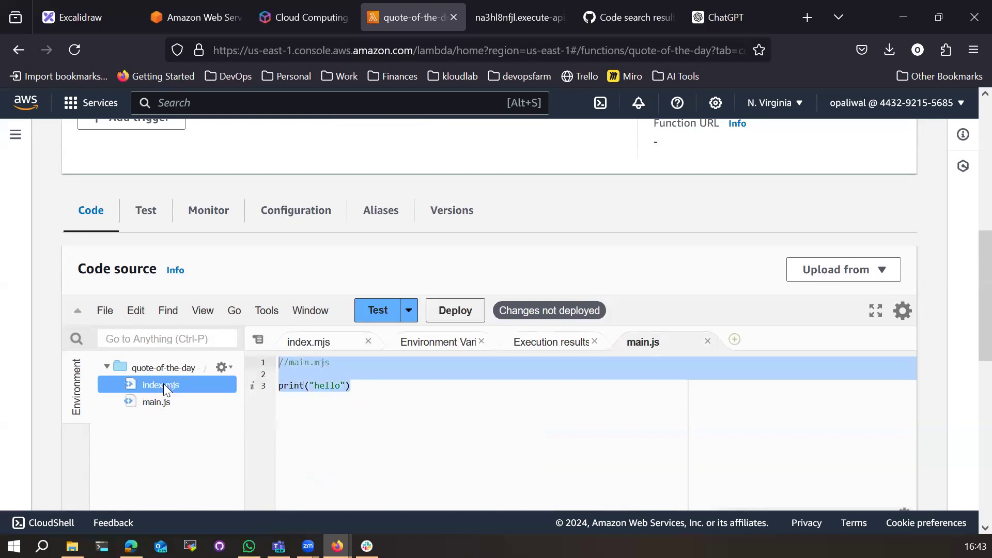
left_click(354, 411)
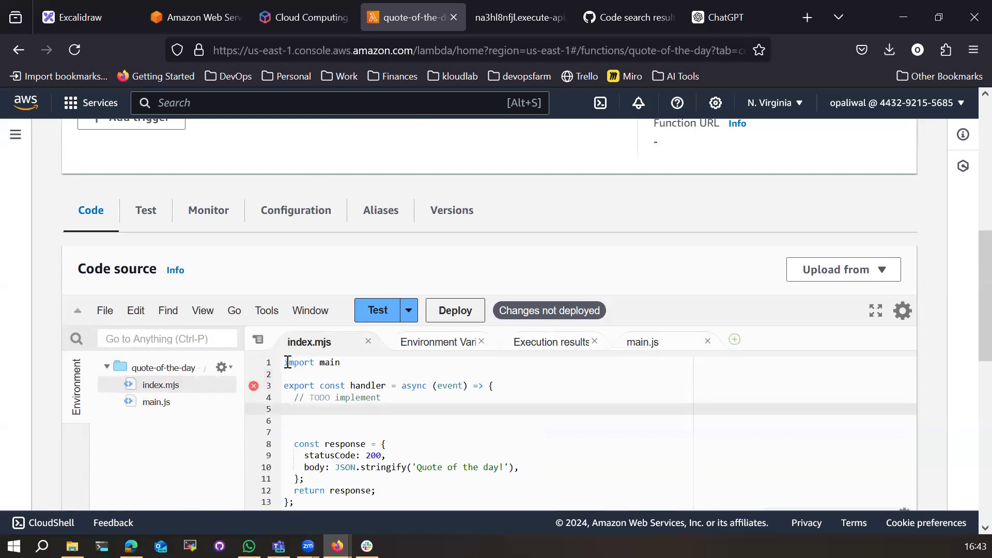
double_click(354, 386)
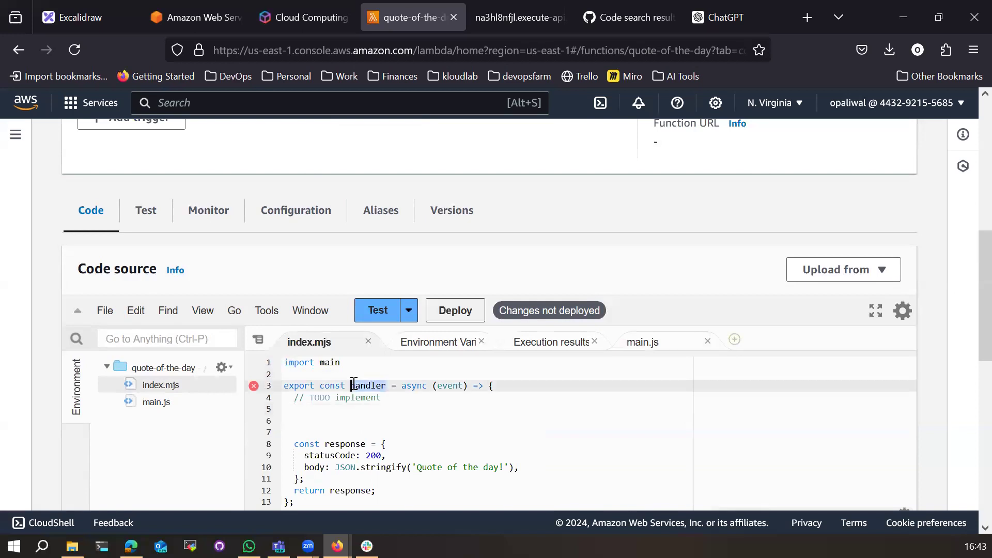
scroll(202, 451, "down", 10)
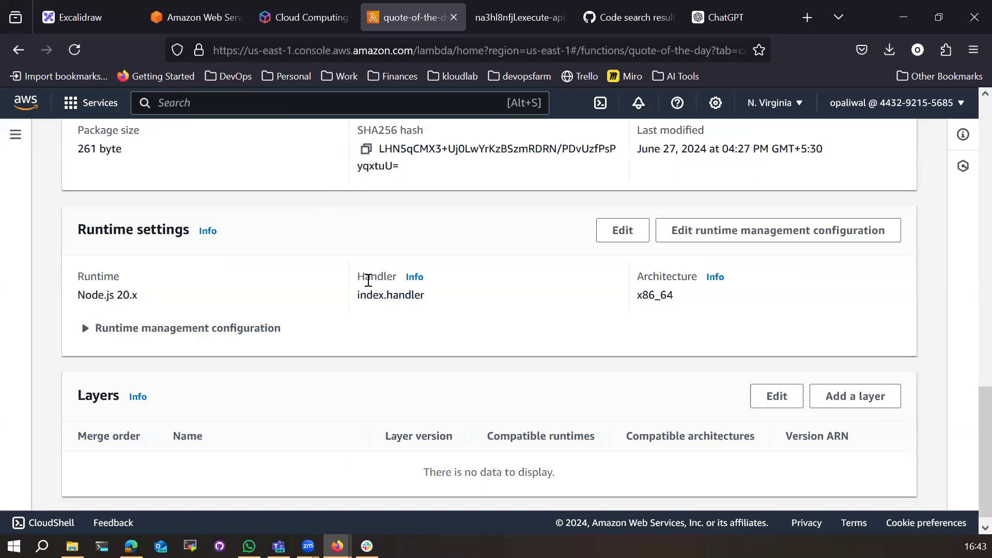
left_click_drag(357, 297, 433, 300)
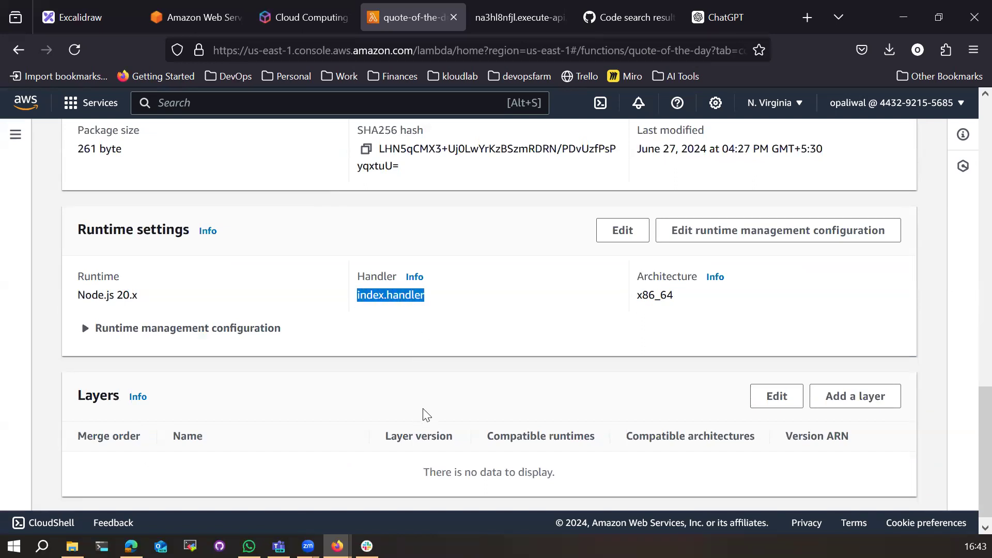
scroll(426, 415, "up", 5)
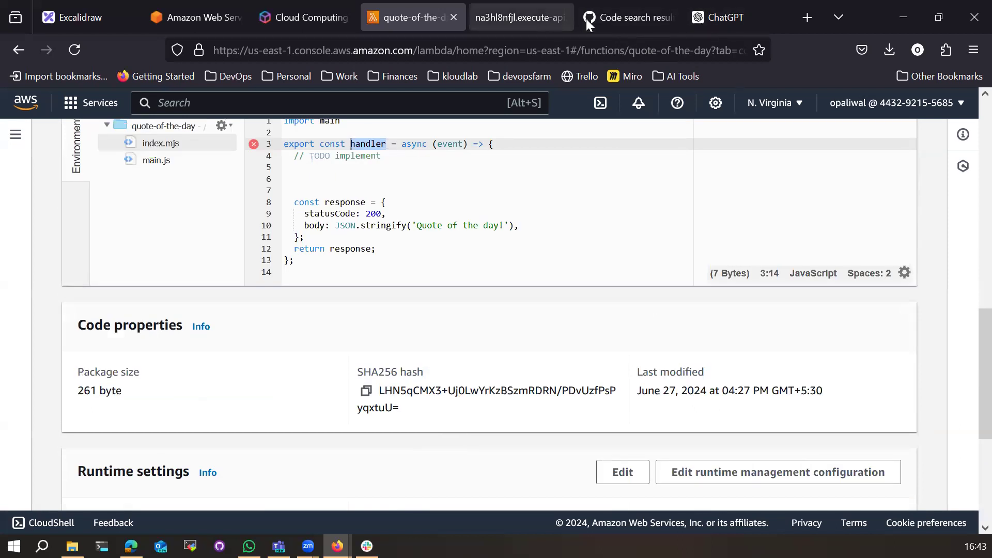
Step: Copy ChatGPT's quote-of-the-day handler code and bring it back to Lambda
left_click(737, 20)
scroll(389, 372, "up", 5)
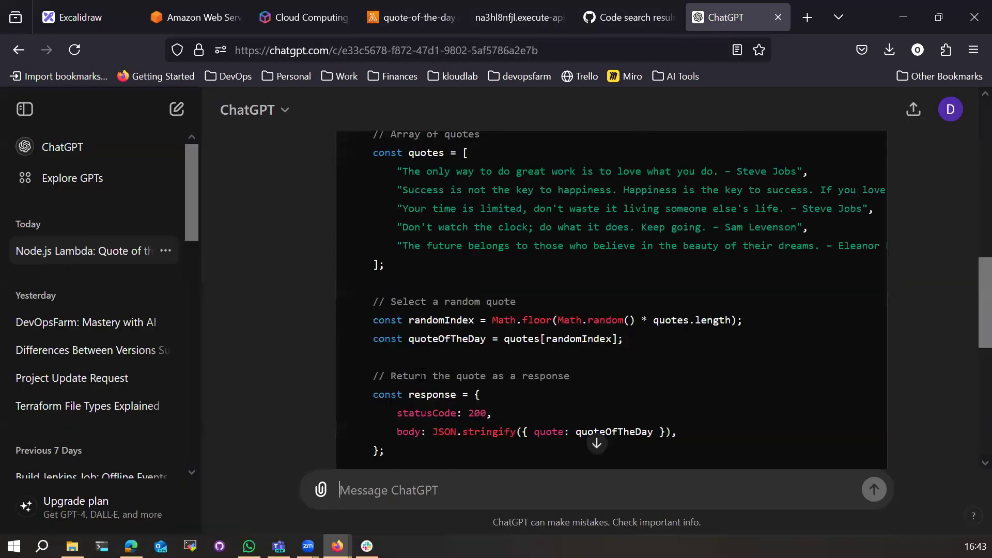
scroll(462, 382, "up", 1)
left_click(864, 182)
left_click(414, 17)
Step: Replace all of index.mjs with the copied random-quote code
left_click(329, 271)
scroll(342, 289, "up", 3)
key("ctrl+a")
key("ctrl+v")
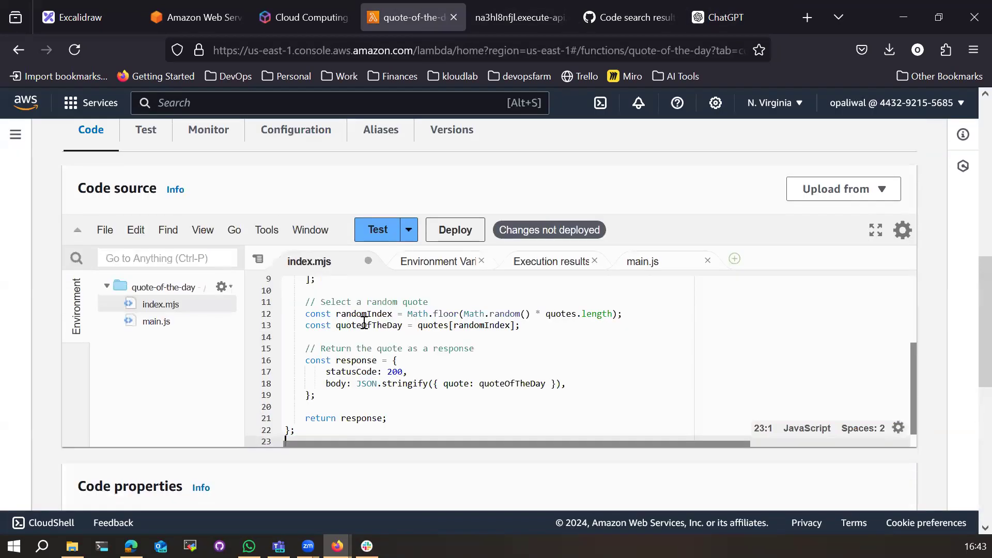
Step: Delete main.js from the function's file tree
left_click(165, 321)
right_click(211, 323)
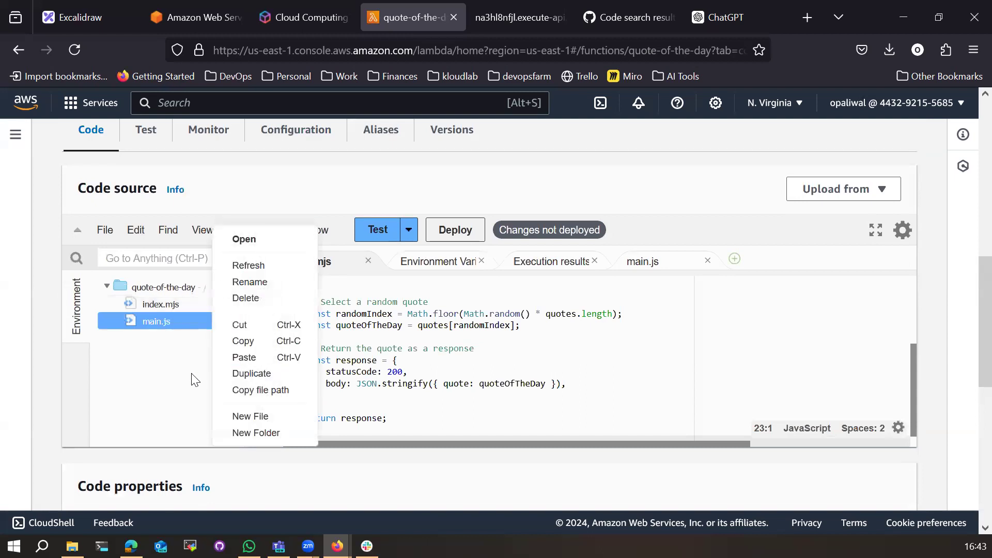
left_click(247, 293)
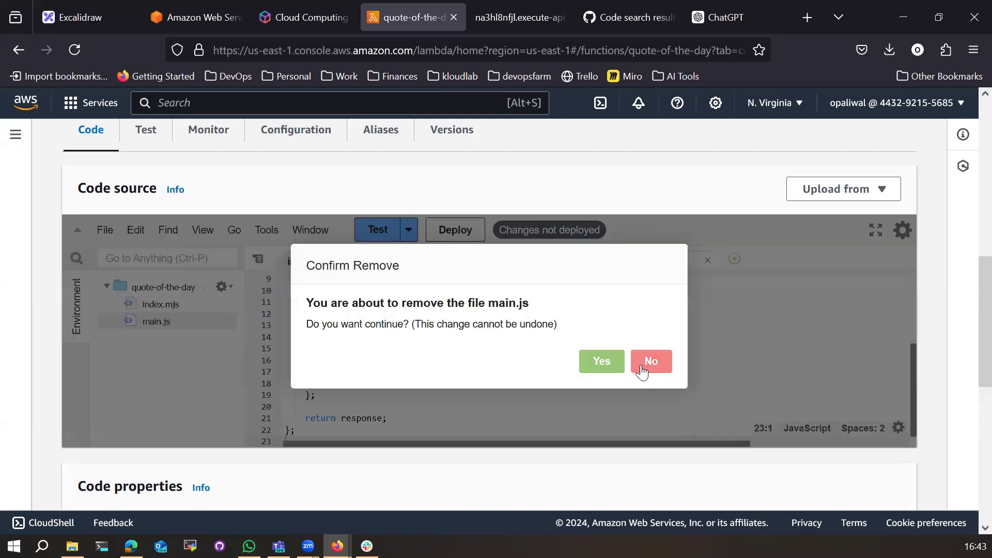
left_click(618, 363)
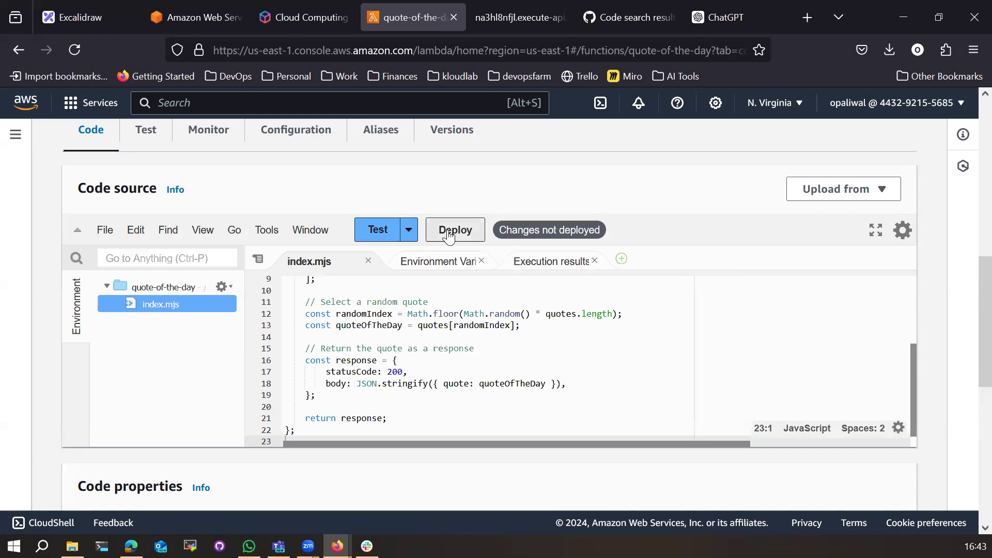
Step: Review the quotes array in the pasted code and deploy quote-of-the-day
left_click(514, 358)
scroll(516, 365, "up", 2)
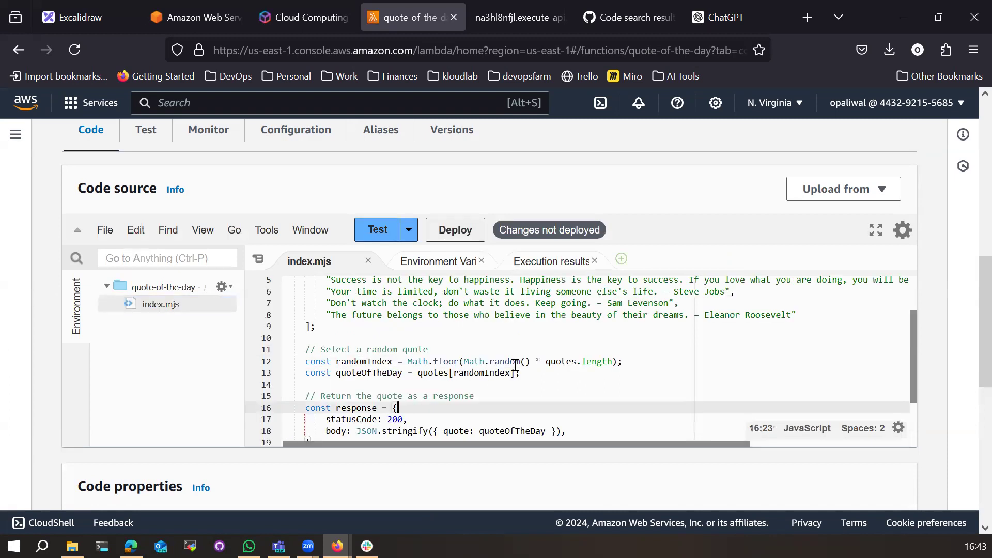
scroll(515, 365, "up", 2)
left_click_drag(328, 320, 705, 327)
left_click(336, 363)
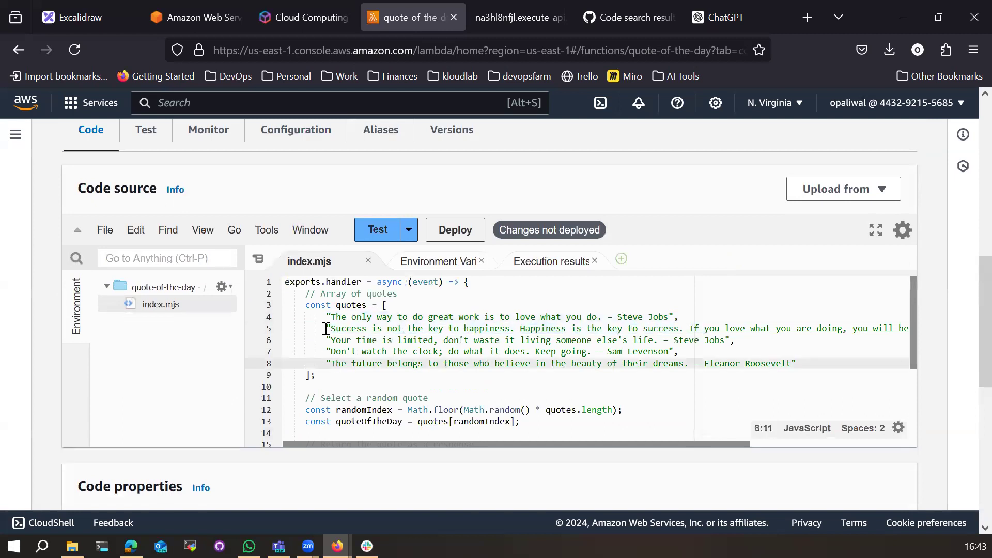
left_click_drag(326, 316, 326, 325)
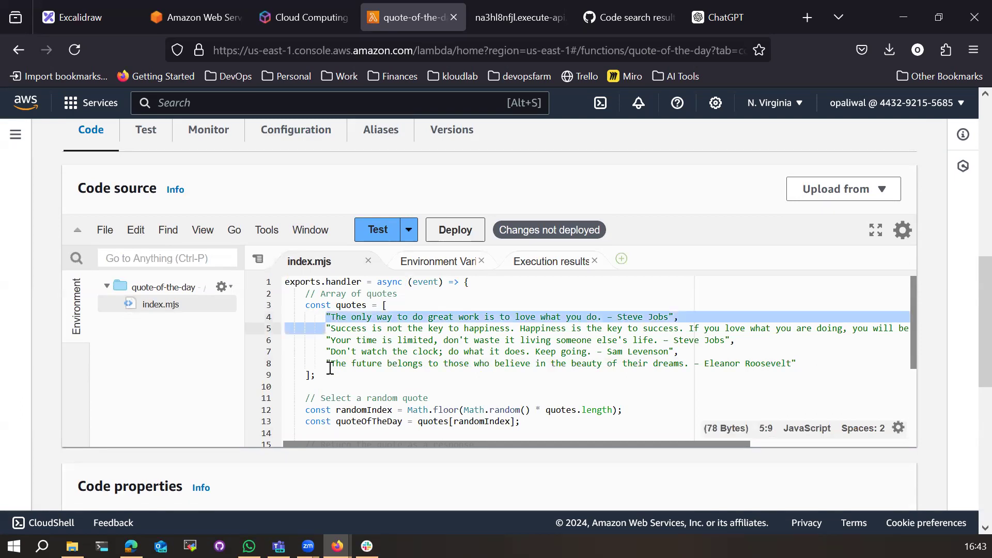
scroll(336, 396, "down", 2)
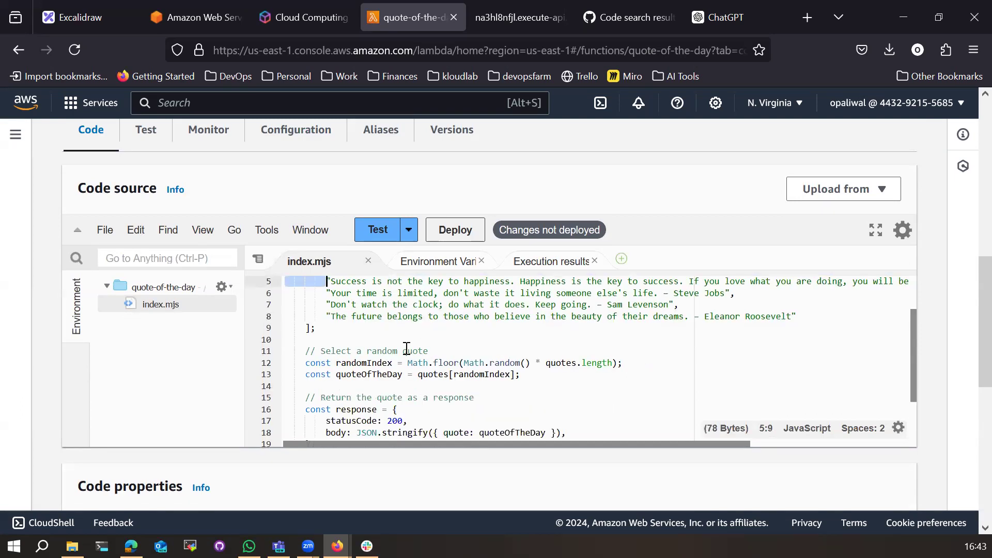
left_click(455, 229)
scroll(447, 235, "down", 2)
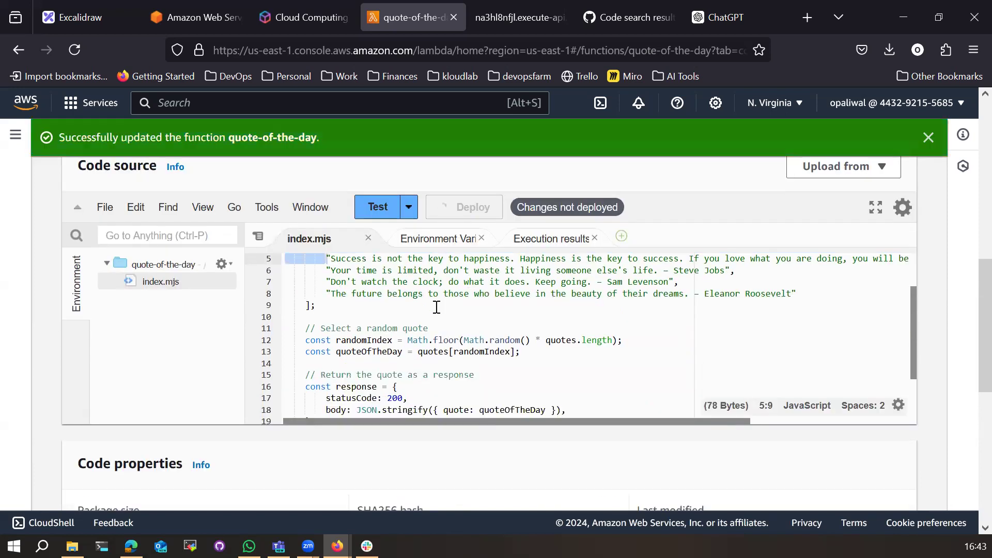
Step: Reload the API Gateway endpoint, note its Internal Server Error, and return to the code
left_click(721, 21)
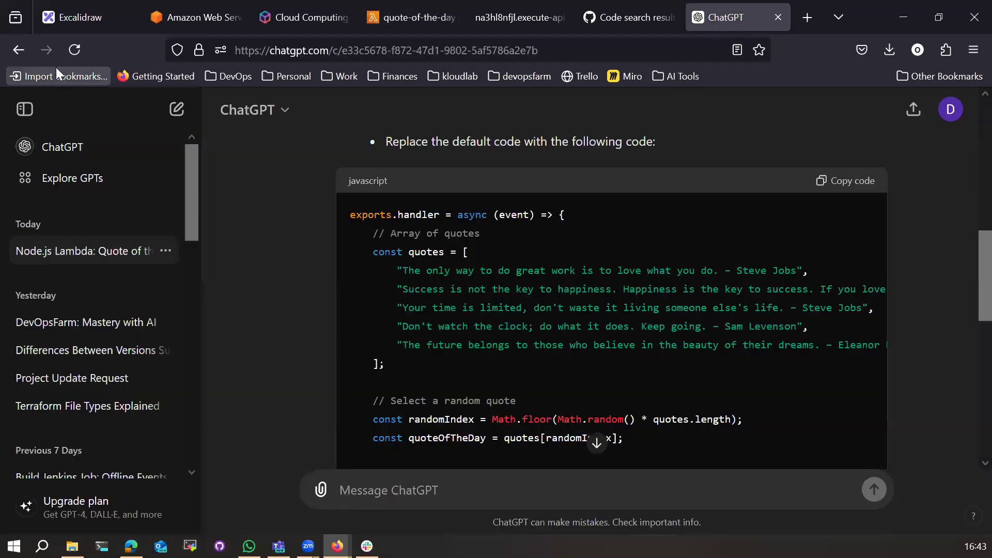
left_click(612, 23)
left_click(515, 14)
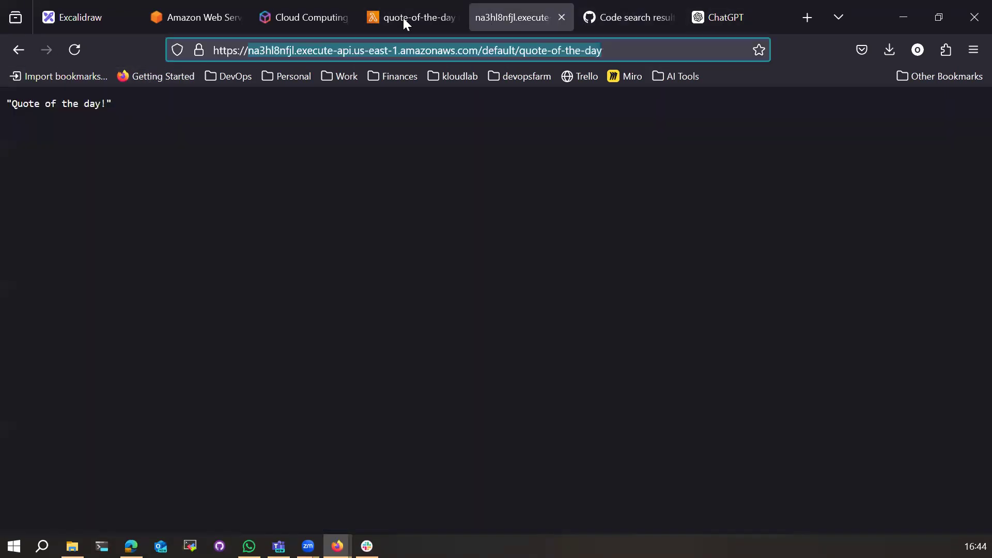
left_click(72, 49)
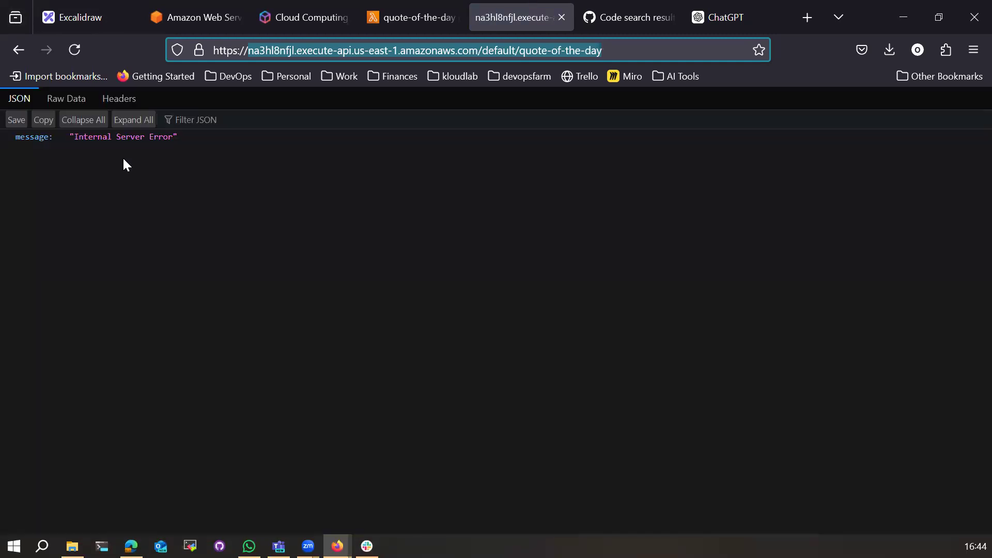
left_click_drag(72, 137, 175, 139)
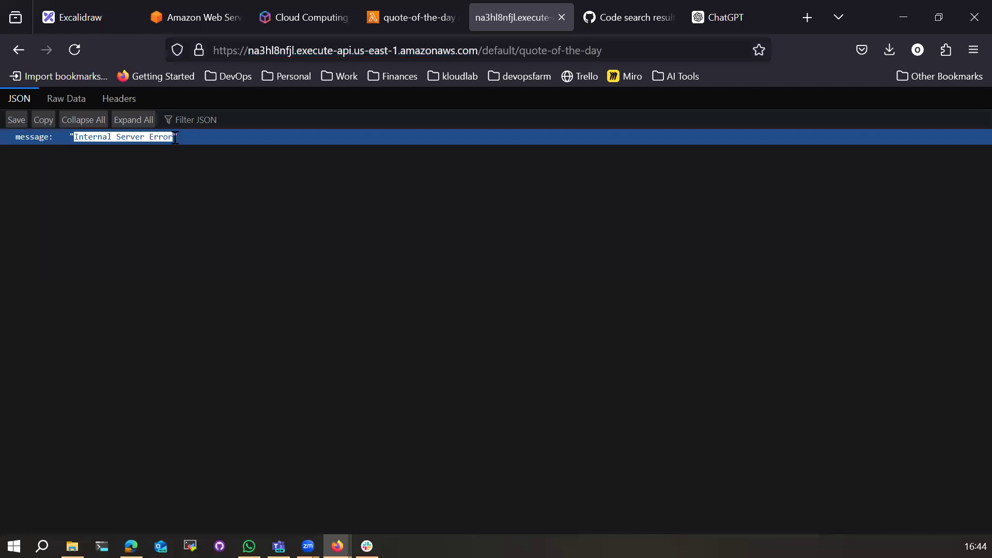
left_click(398, 25)
left_click(408, 339)
scroll(410, 335, "down", 2)
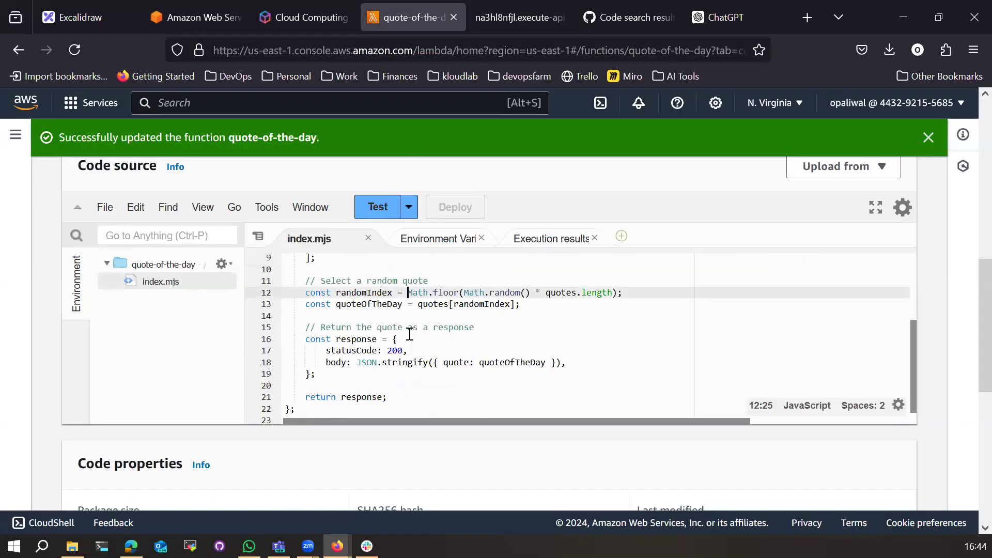
Step: Highlight the uses of quoteOfTheDay in the handler code
scroll(410, 334, "up", 3)
scroll(410, 334, "down", 4)
left_click(420, 337)
left_click(490, 315)
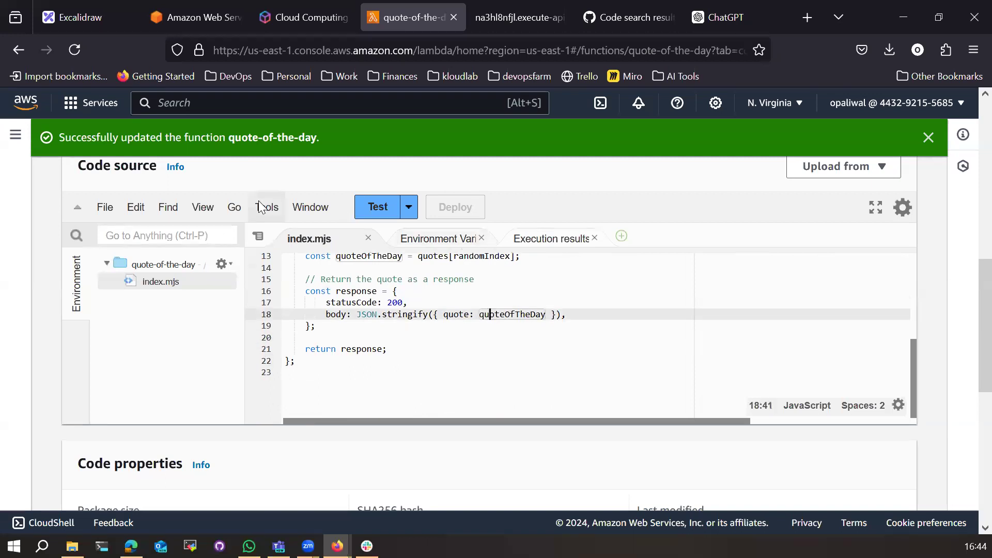
scroll(198, 313, "up", 4)
Step: Open the function's Monitor view and its CloudWatch logs in a separate tab
left_click(197, 355)
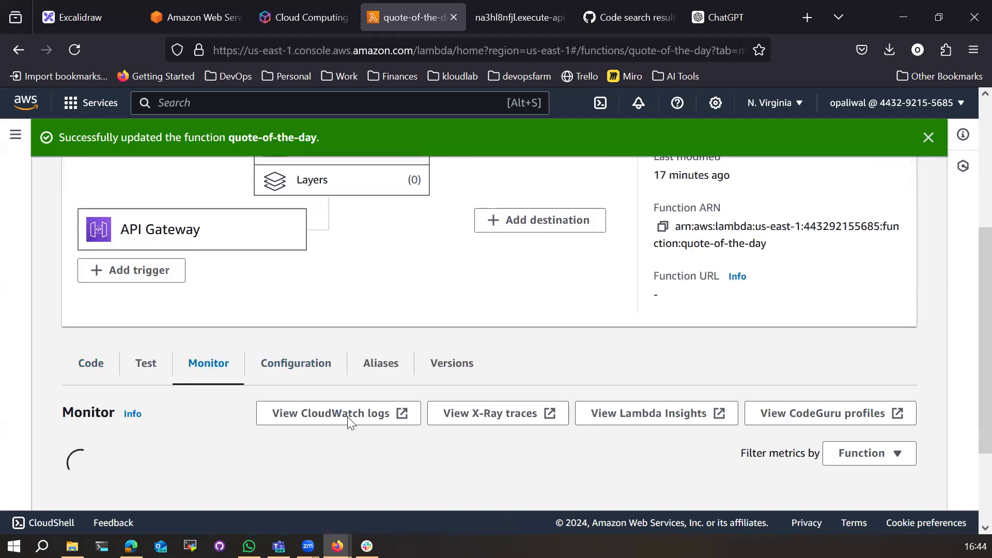
left_click(318, 416)
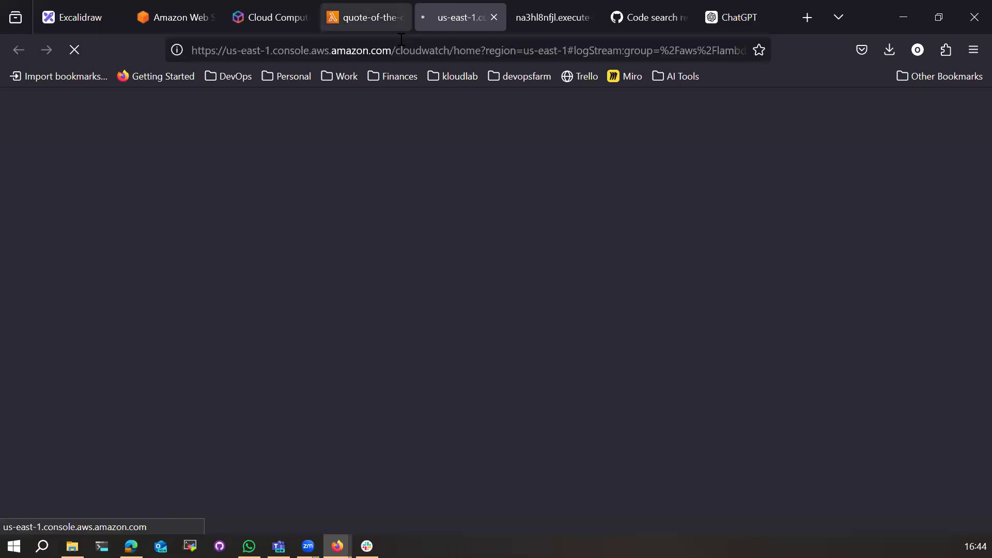
left_click(354, 7)
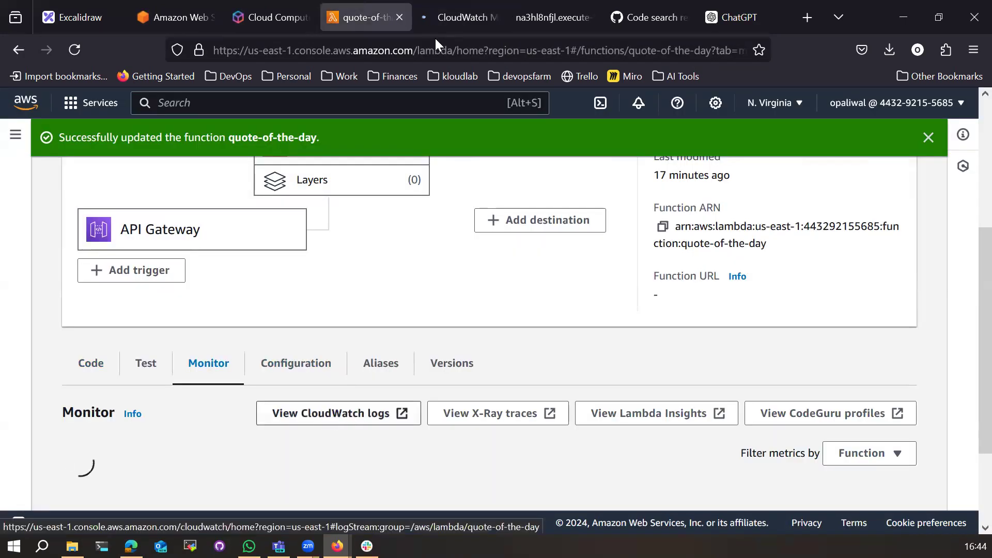
left_click(455, 12)
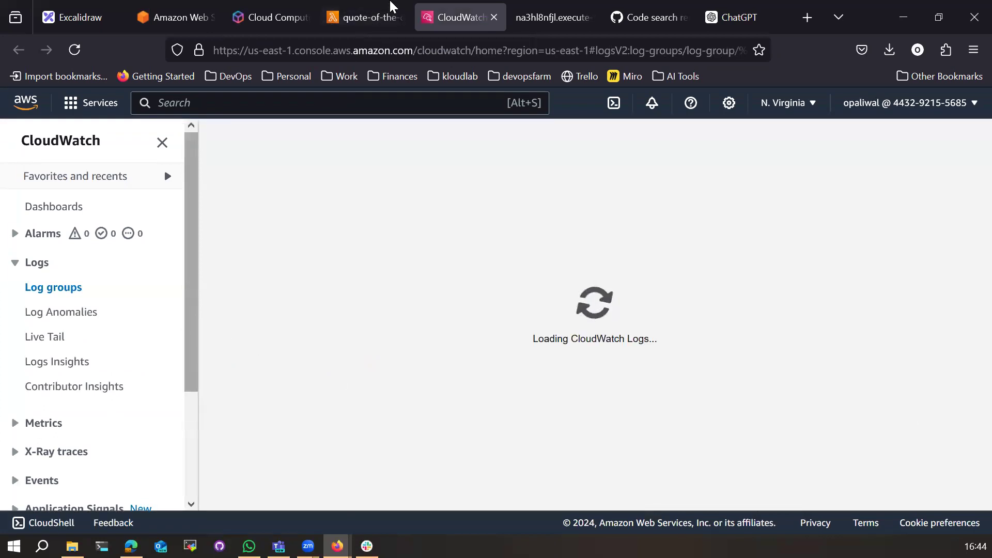
left_click(361, 20)
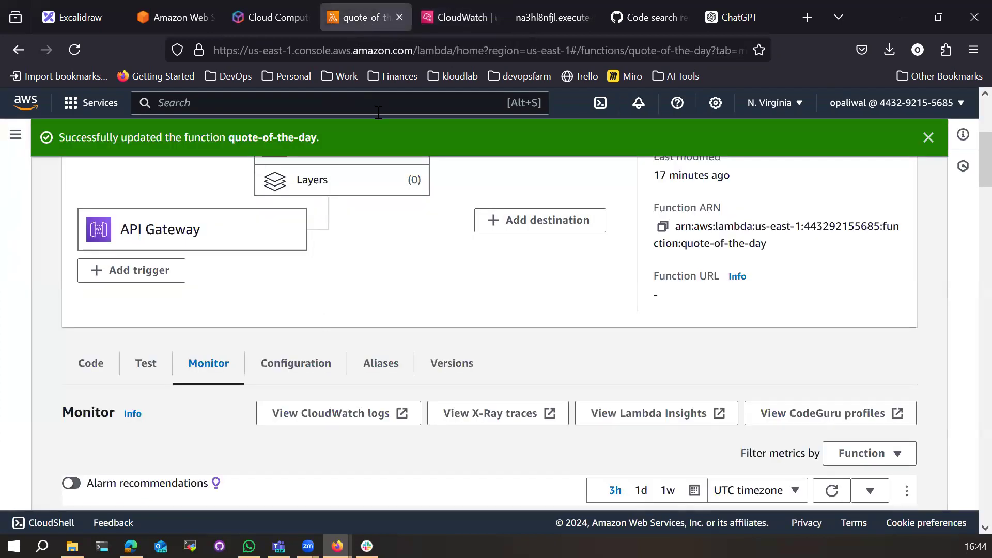
left_click(428, 18)
left_click(362, 17)
Step: Run the saved test event and read its 'exports is not defined in ES module scope' error
left_click(149, 365)
scroll(826, 407, "down", 3)
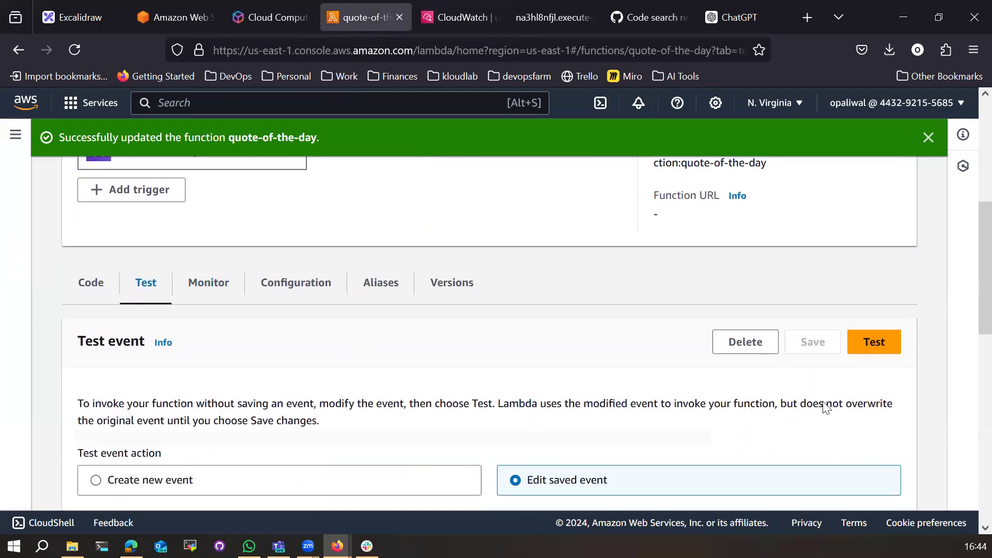
left_click(866, 356)
scroll(270, 417, "down", 3)
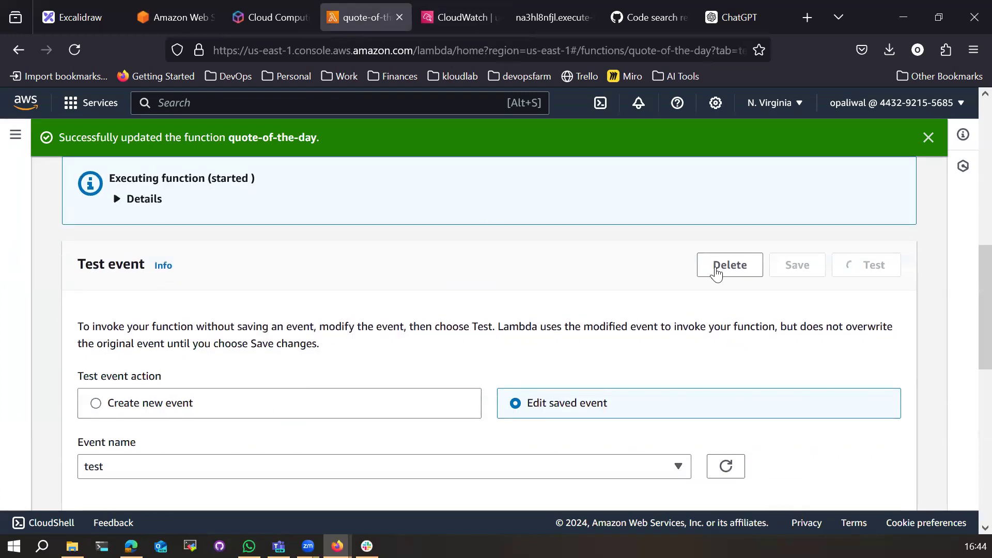
scroll(405, 363, "down", 3)
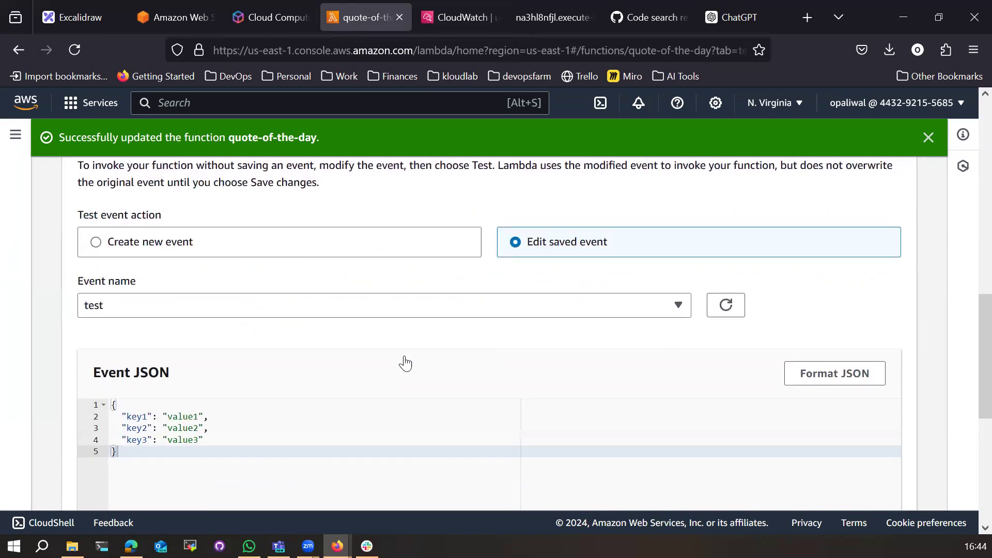
scroll(406, 363, "up", 3)
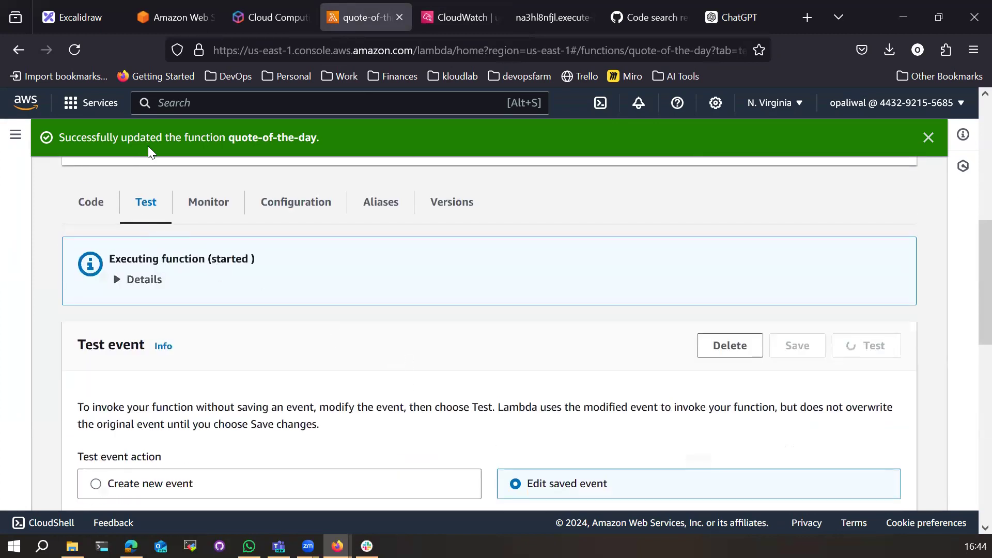
left_click(145, 281)
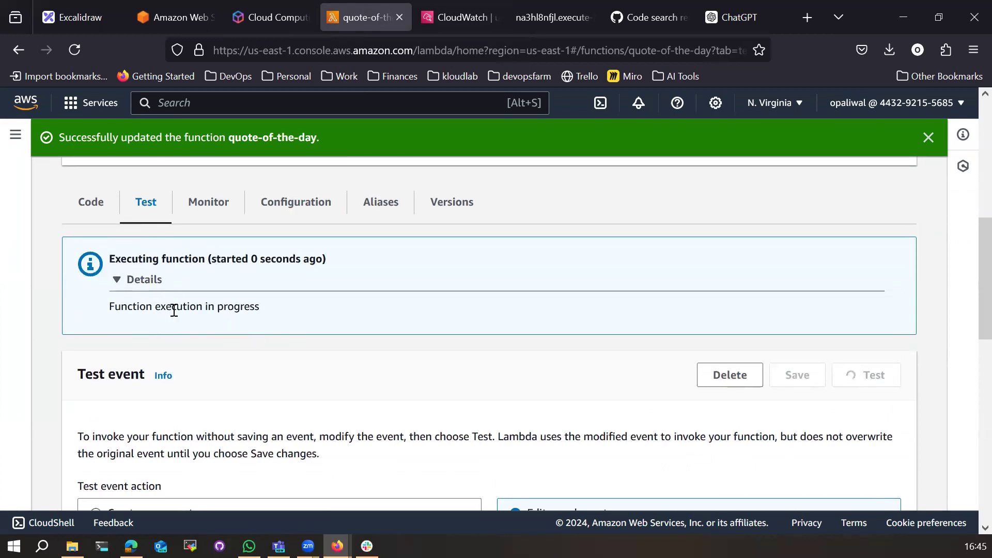
left_click_drag(216, 365, 420, 362)
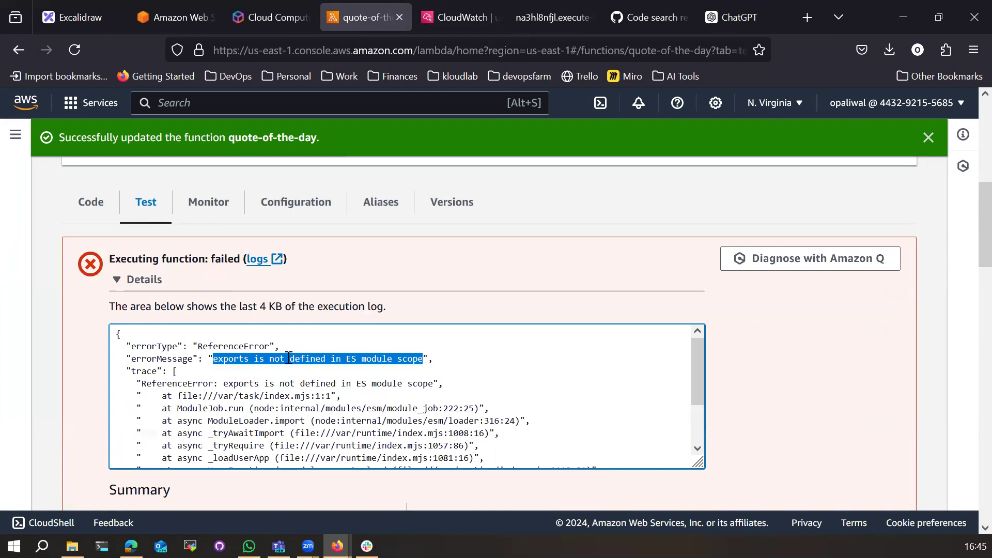
left_click(96, 202)
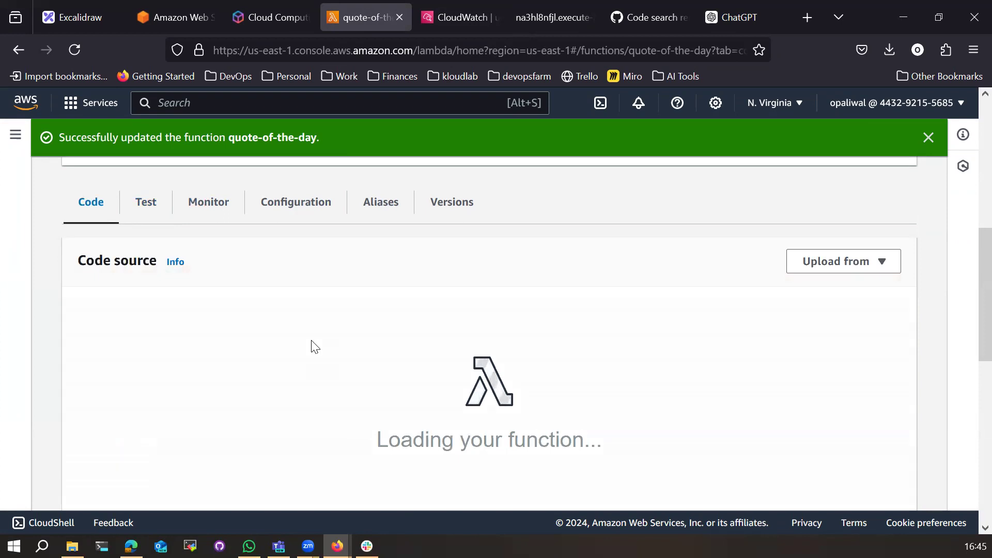
Step: Check the ChatGPT answer, the endpoint response and the CloudWatch log group
left_click(723, 22)
scroll(514, 304, "up", 2)
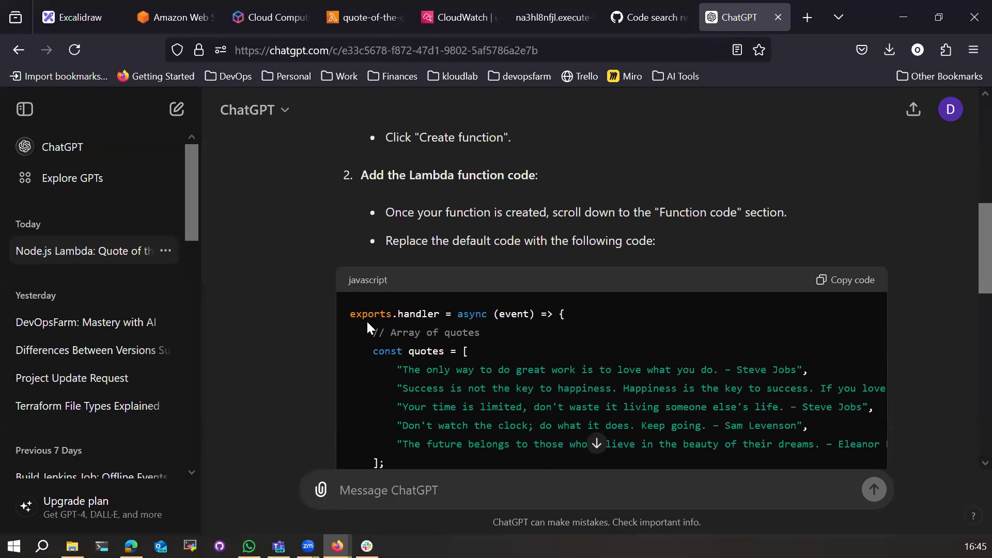
left_click_drag(351, 316, 452, 315)
scroll(486, 321, "down", 4)
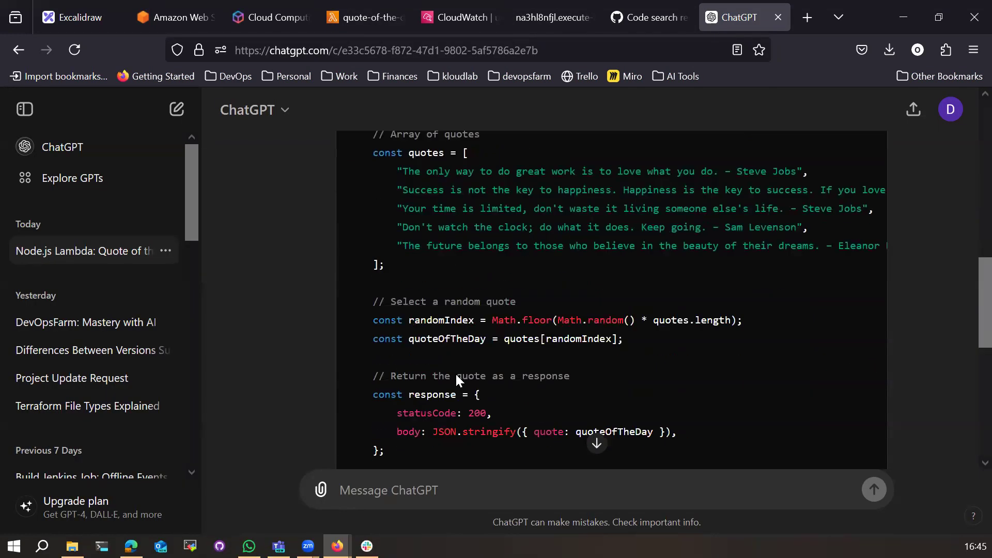
left_click(526, 17)
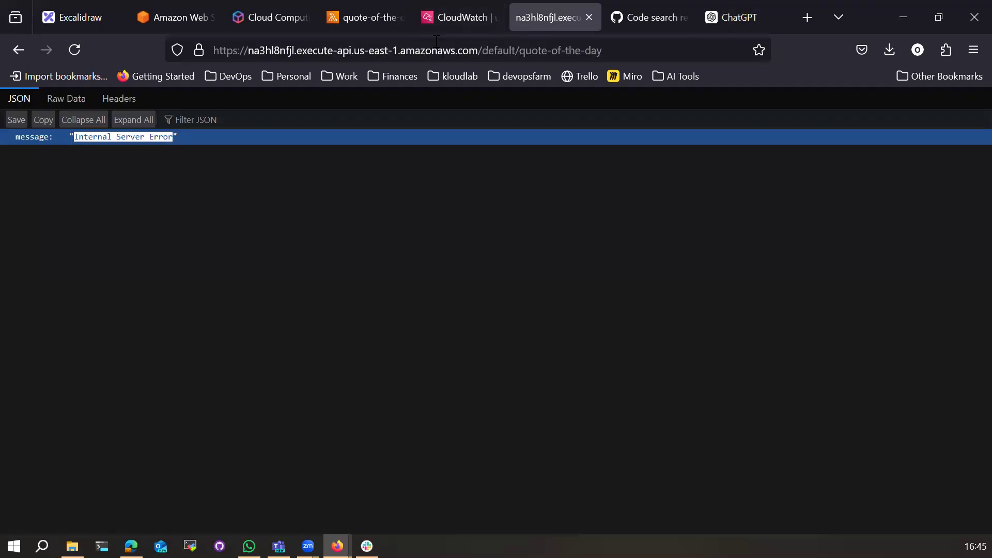
left_click(628, 22)
left_click(462, 16)
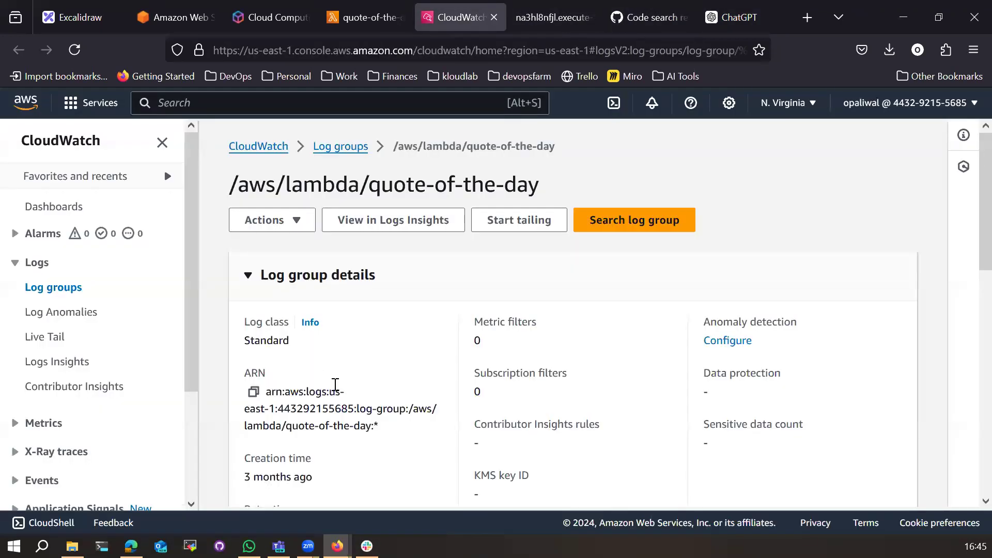
left_click(362, 18)
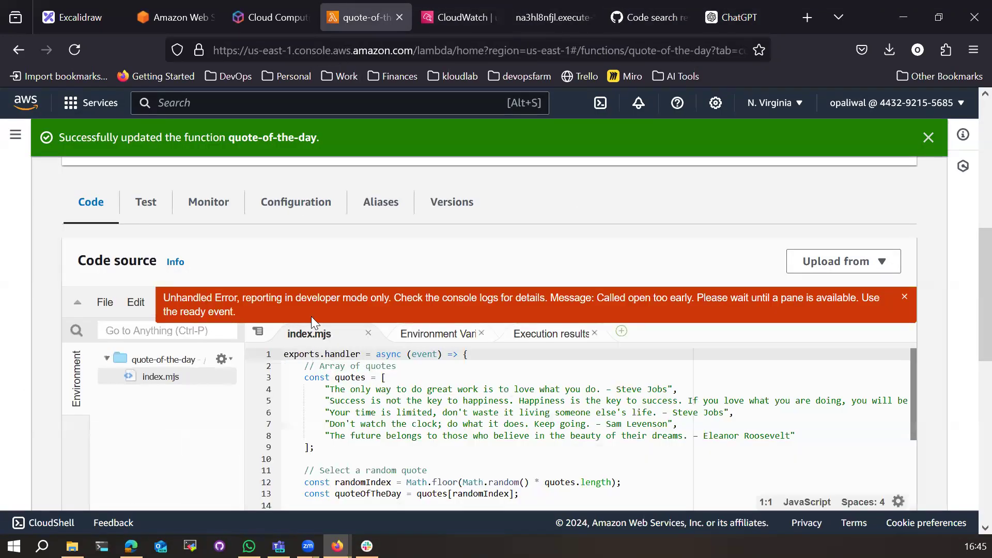
Step: Dismiss the error banner, close Execution results, and begin an 'erro' message in ChatGPT
left_click(365, 405)
scroll(655, 378, "up", 2)
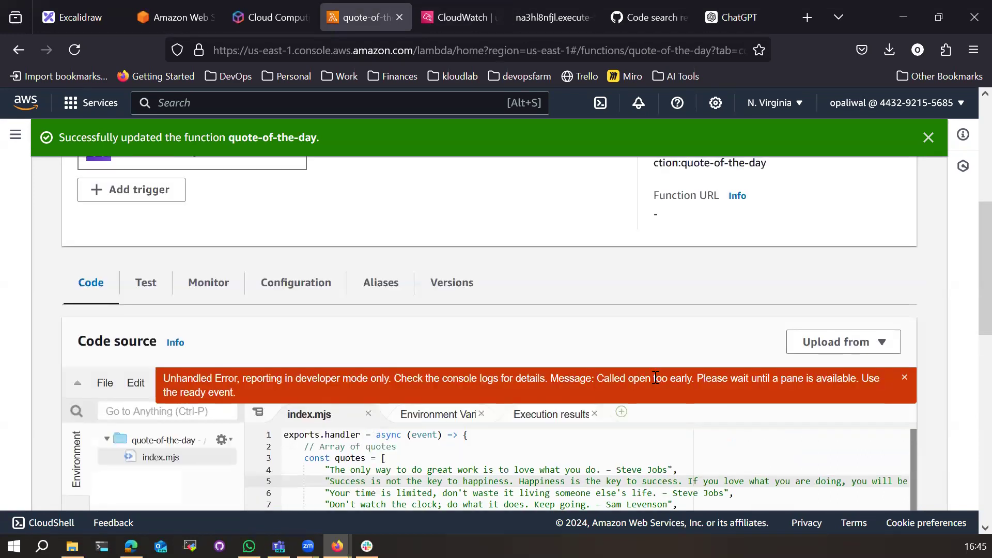
left_click(905, 379)
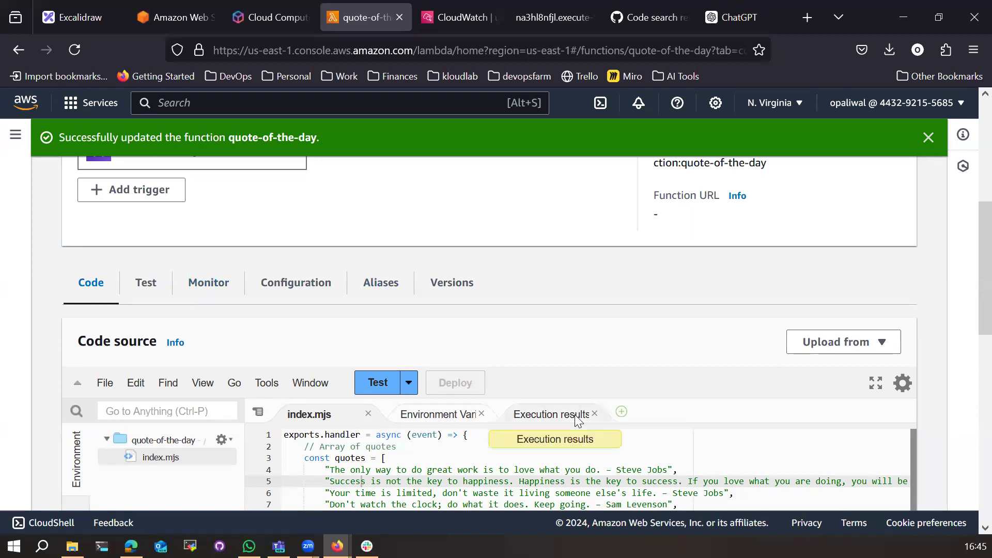
left_click(517, 416)
scroll(509, 430, "down", 3)
left_click(595, 253)
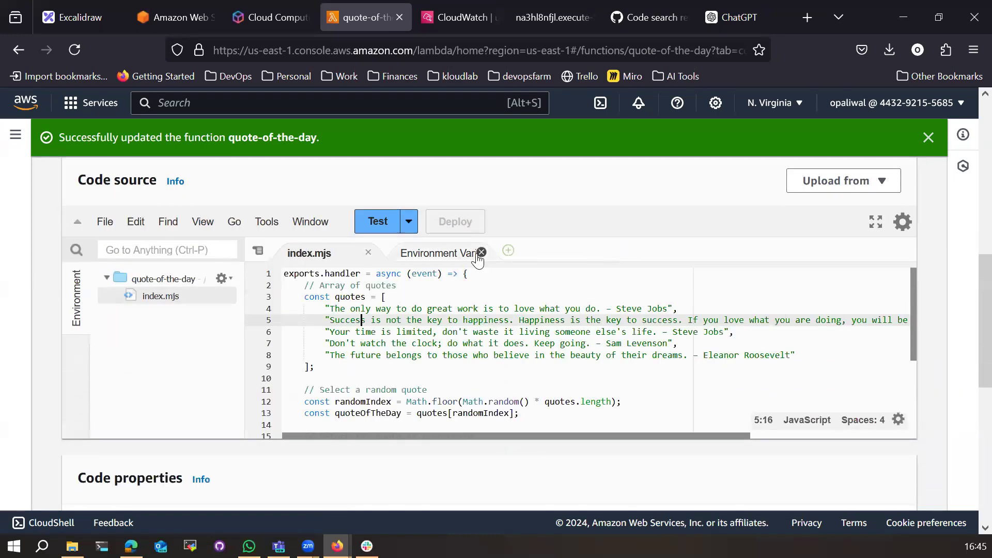
left_click(456, 258)
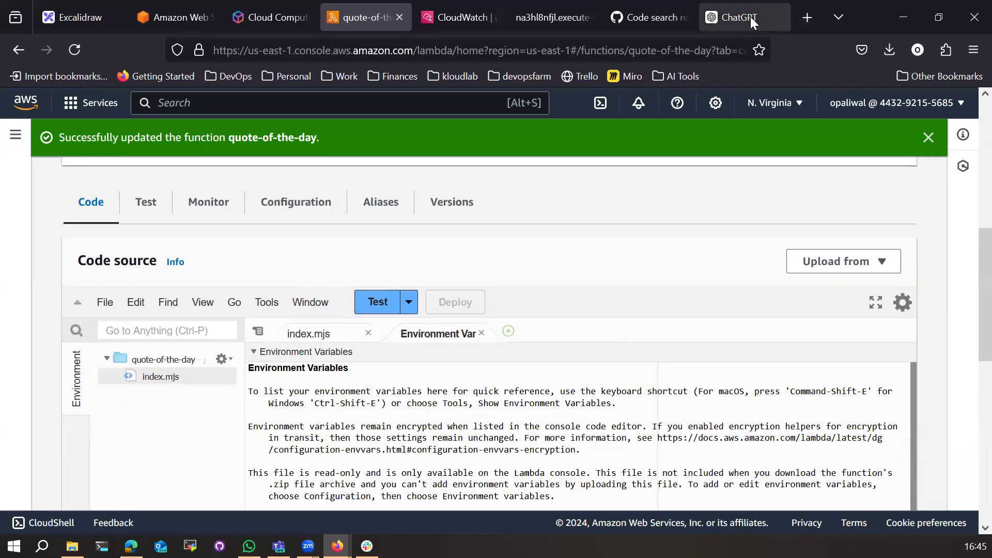
left_click(750, 17)
type("error  exports are not defin")
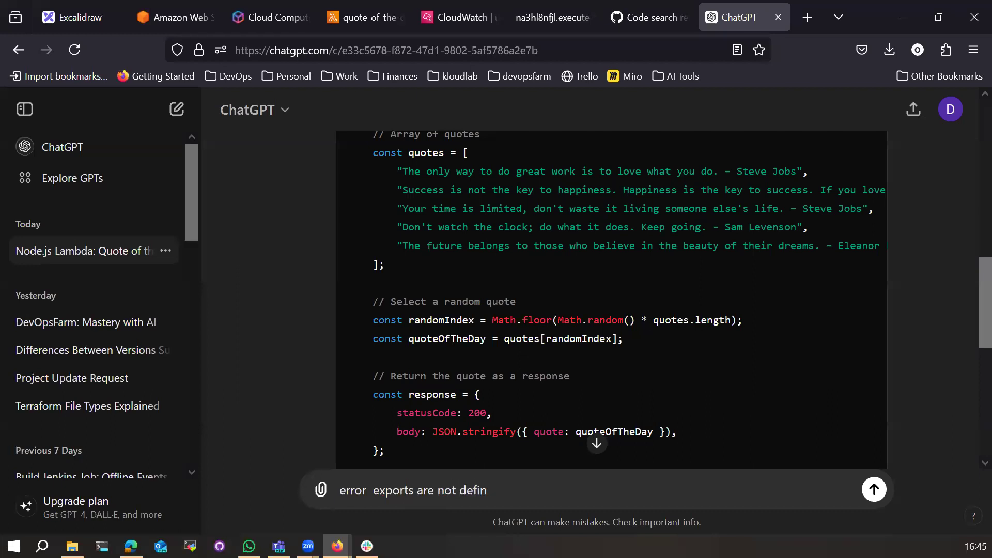
Step: Finish the message as 'error exports are not defined' and send it to ChatGPT
type("ed")
key("Return")
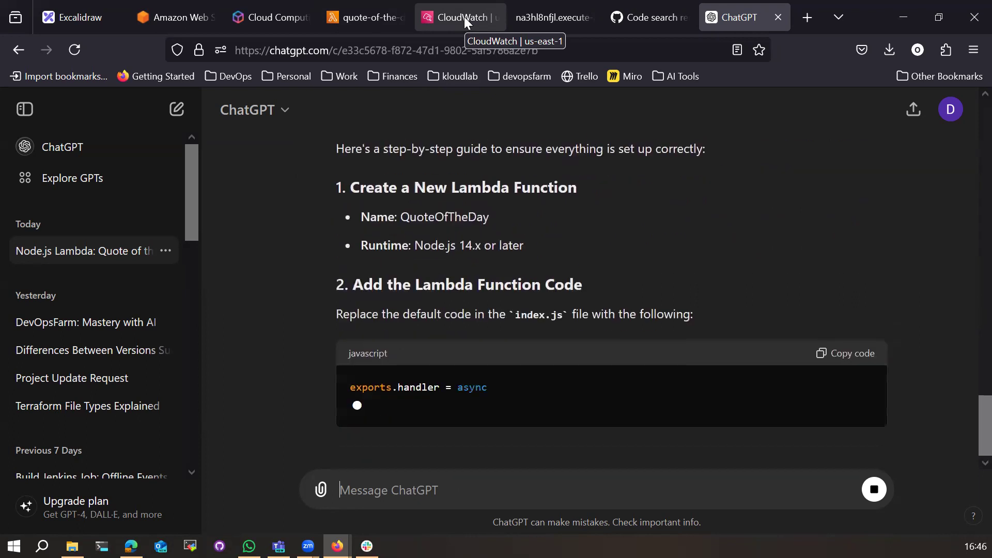
Step: Open the Lambda functions list in a new tab and start creating a function
left_click(465, 21)
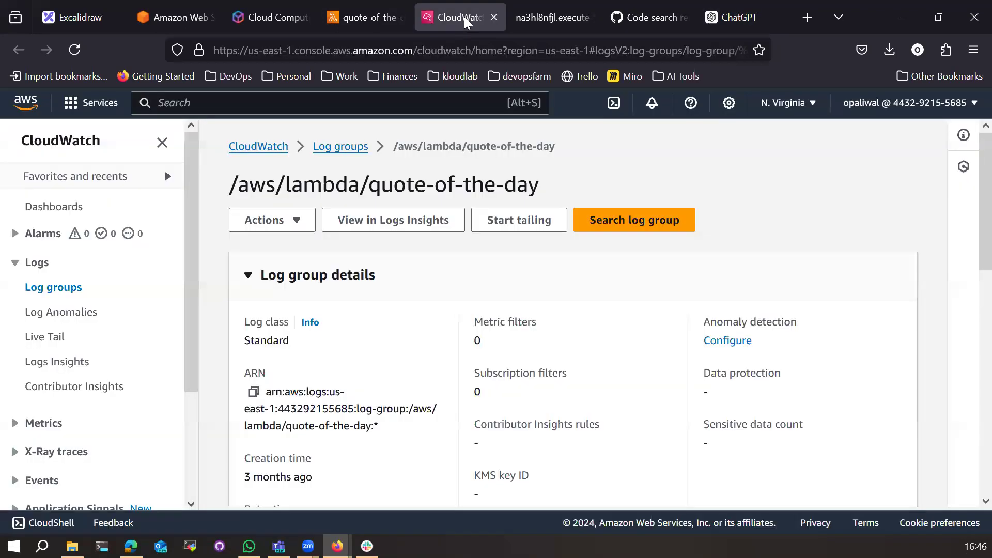
left_click(365, 9)
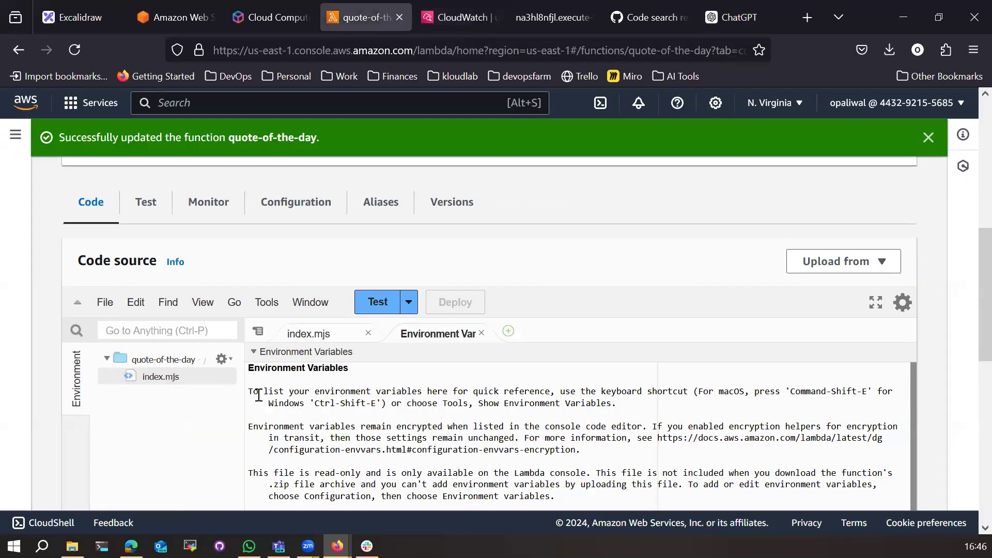
scroll(258, 396, "up", 5)
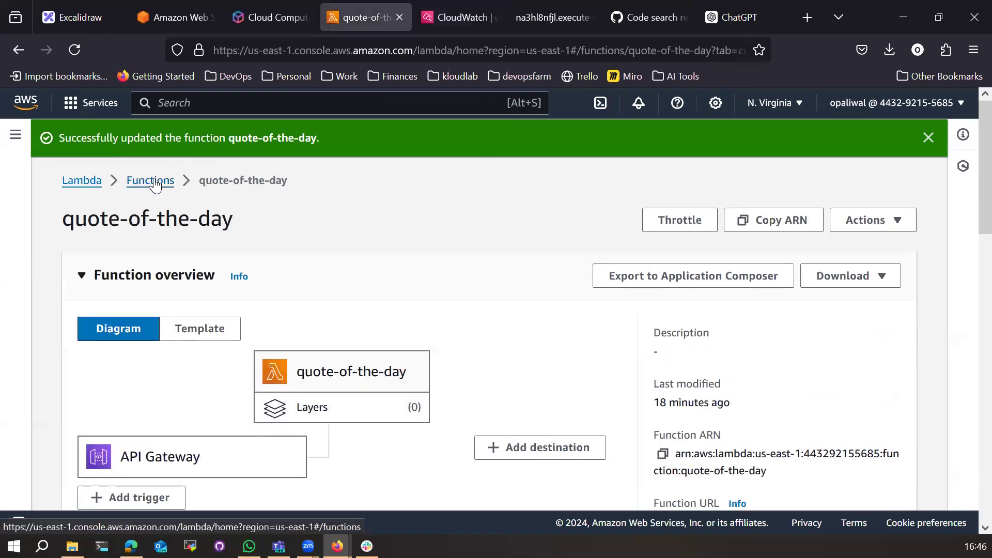
middle_click(151, 179)
left_click(424, 16)
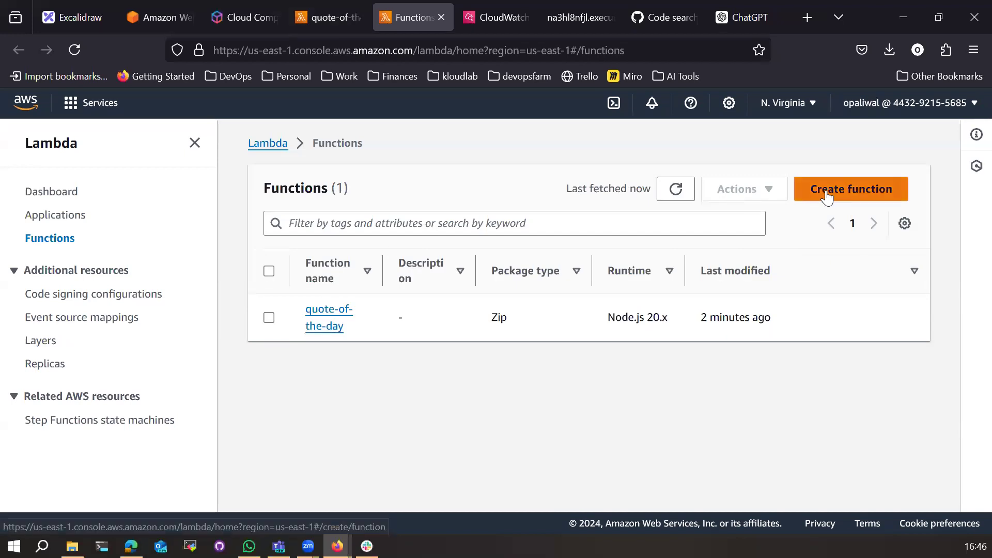
left_click(831, 192)
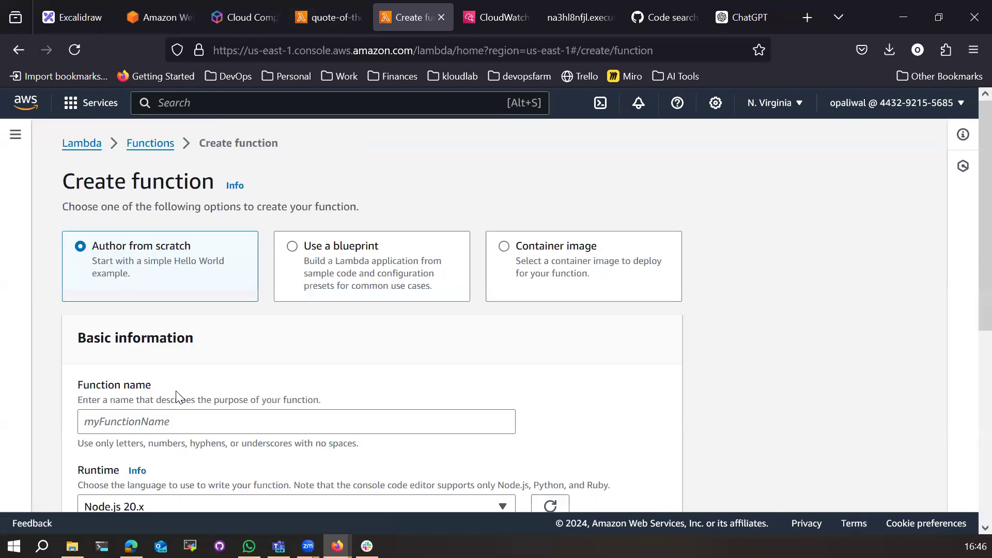
scroll(178, 399, "down", 3)
scroll(317, 246, "up", 3)
scroll(257, 342, "down", 5)
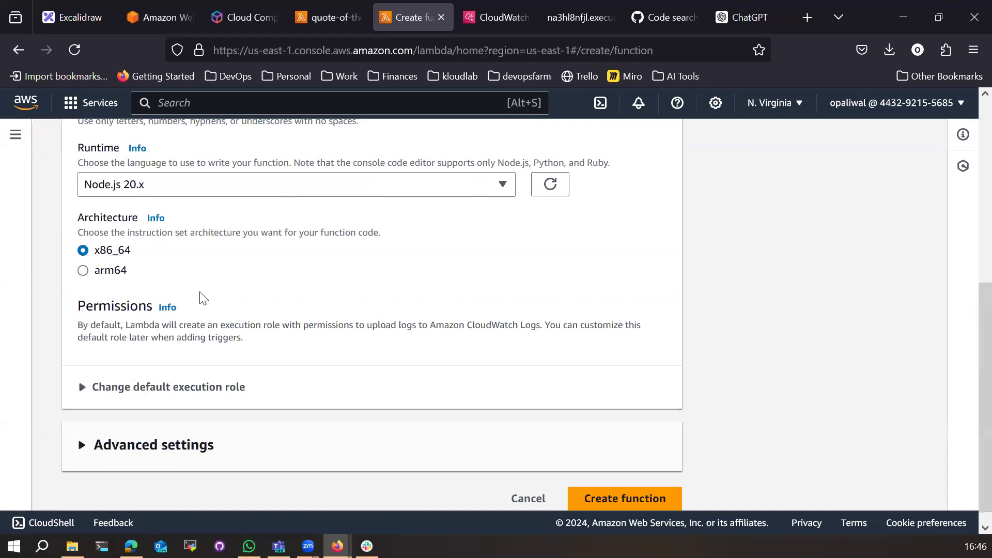
Step: Name the new Node.js 20.x function 's' and create it
left_click(654, 504)
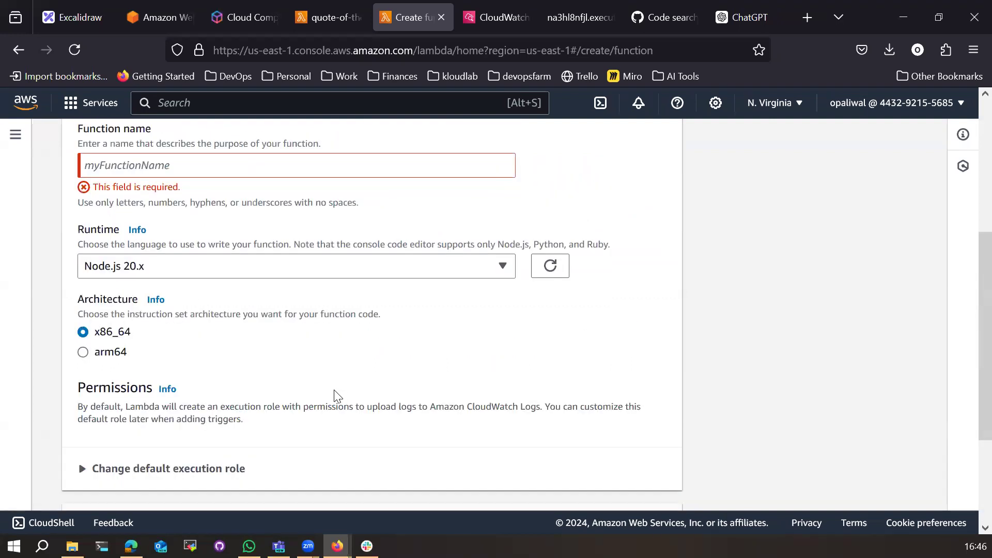
left_click(138, 264)
type("st")
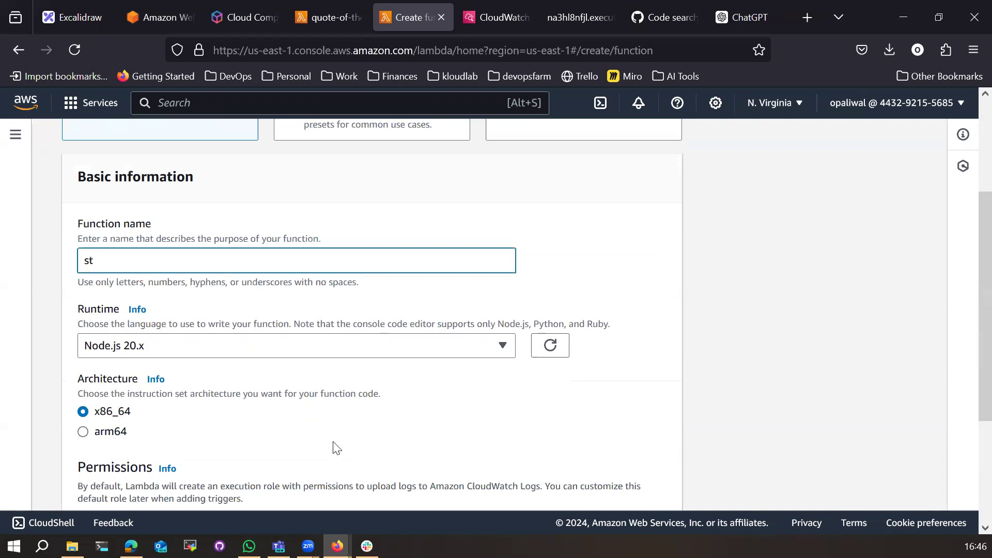
scroll(335, 447, "down", 3)
left_click(625, 482)
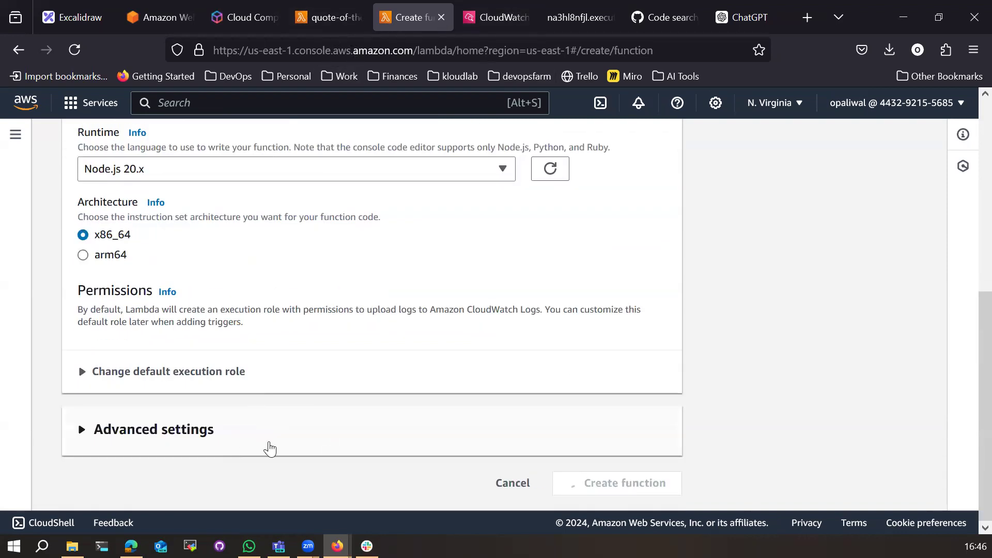
left_click(325, 20)
scroll(436, 439, "down", 5)
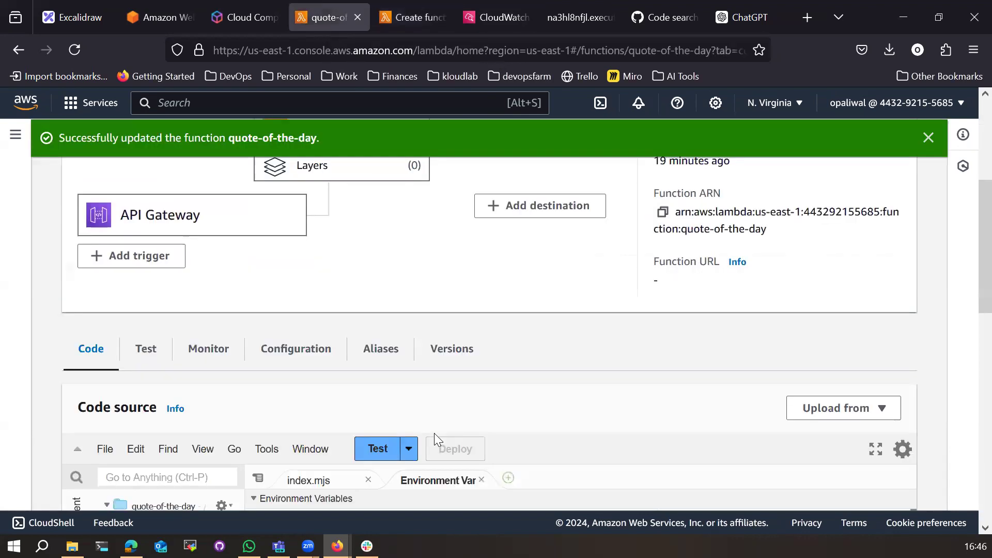
left_click(407, 19)
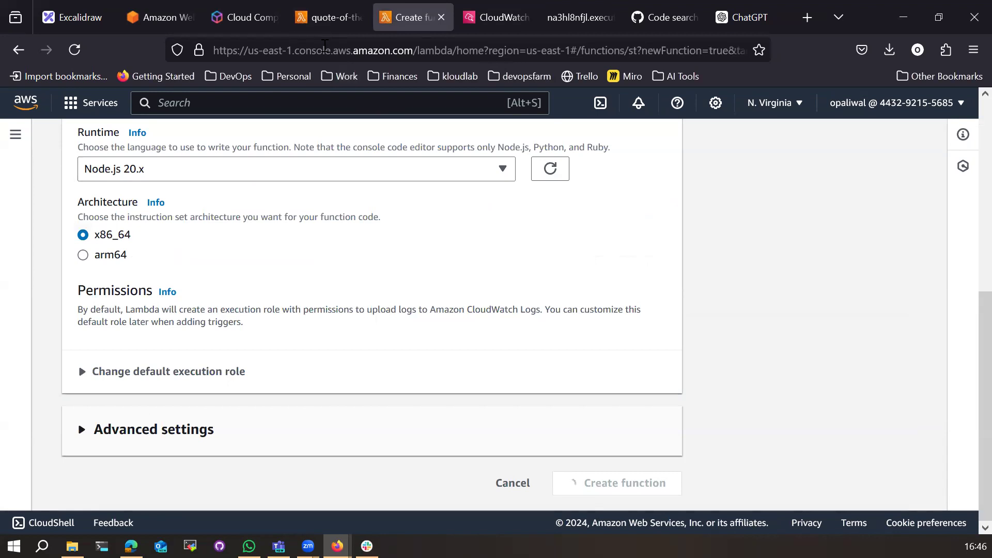
left_click(324, 20)
Step: Replace line 1 of quote-of-the-day's index.mjs with the export-style async handler
scroll(327, 378, "down", 6)
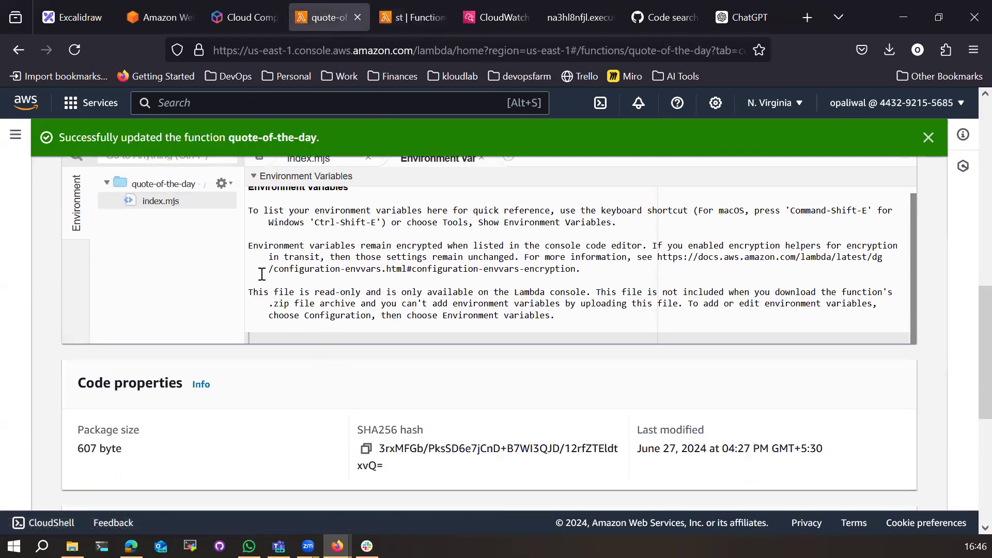
scroll(318, 247, "up", 2)
left_click(316, 240)
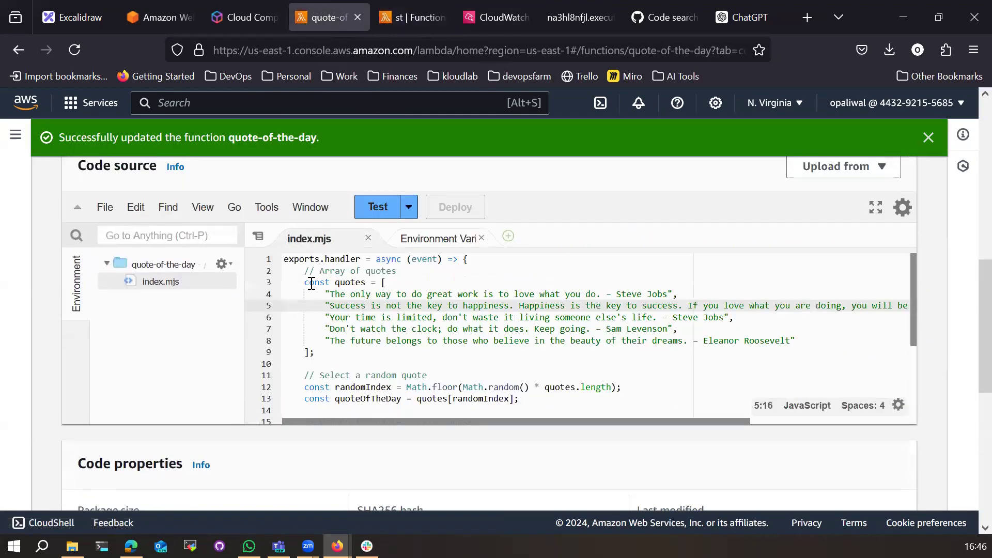
left_click(285, 260)
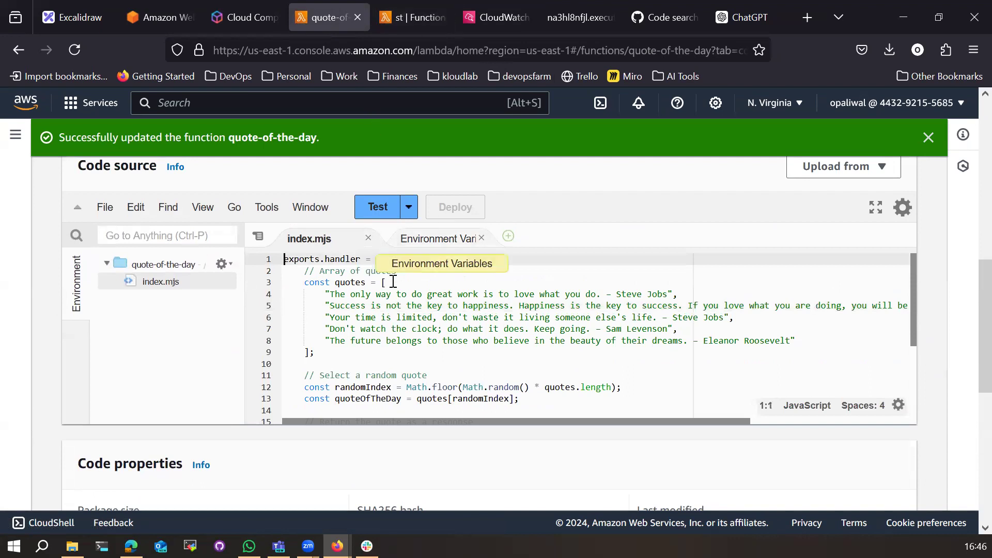
type("const")
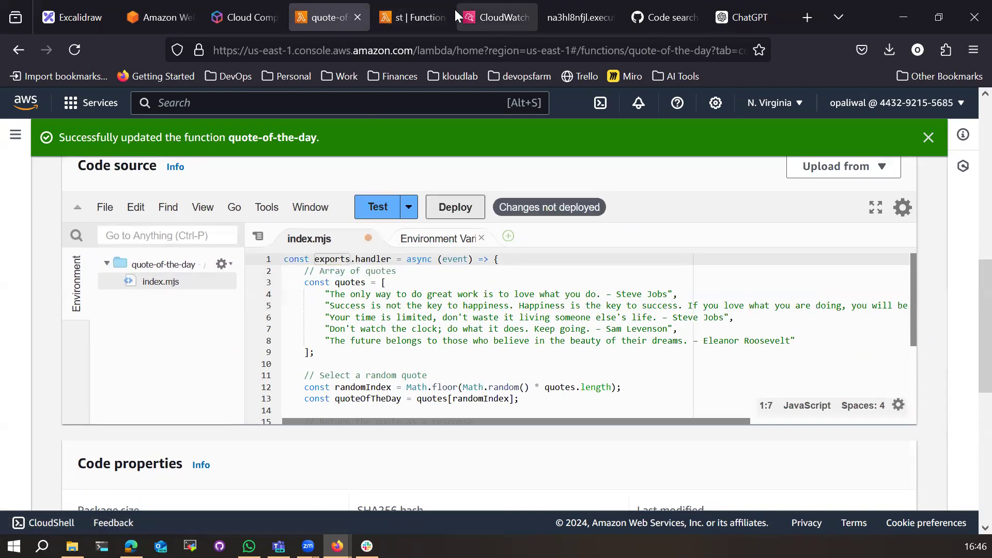
left_click(413, 18)
scroll(342, 397, "down", 6)
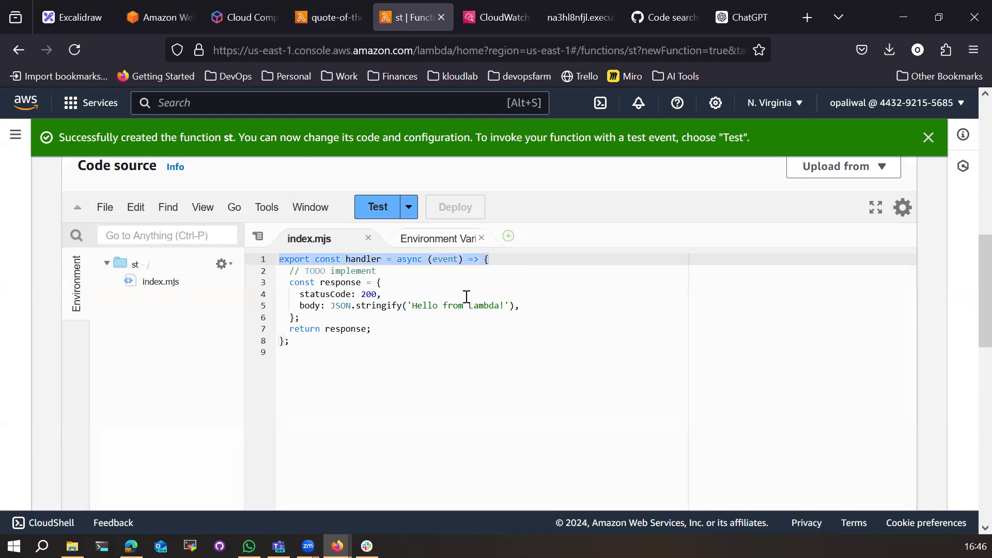
left_click(304, 21)
left_click_drag(286, 260, 529, 260)
type("export const handler = async (event) => {")
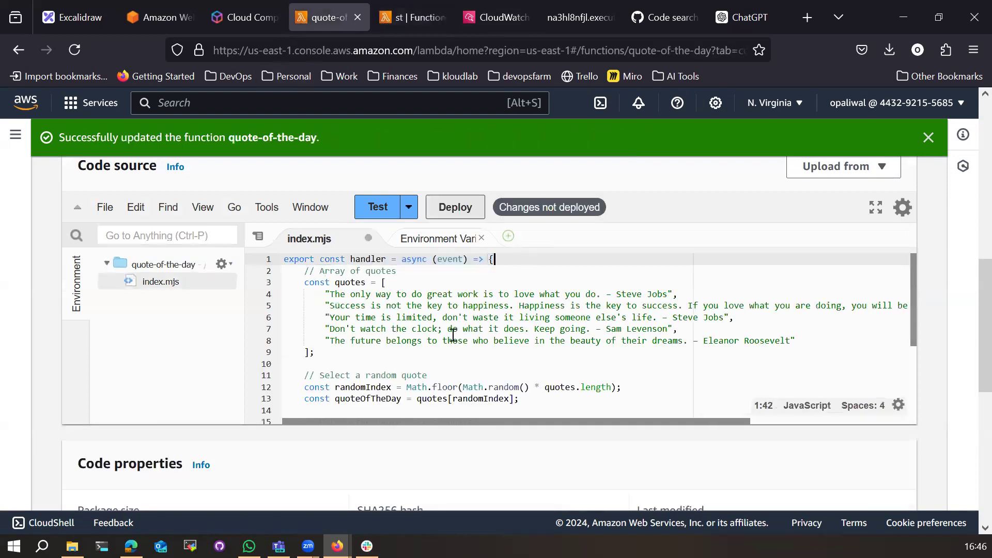
left_click(421, 353)
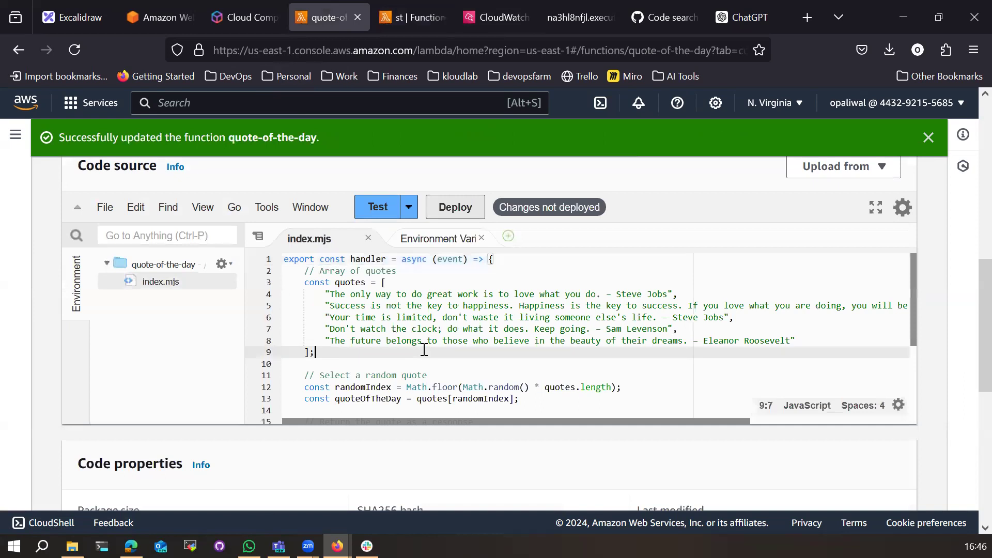
Step: Test, deploy and retest the function, getting statusCode 200 with a quote
left_click(383, 212)
left_click(479, 209)
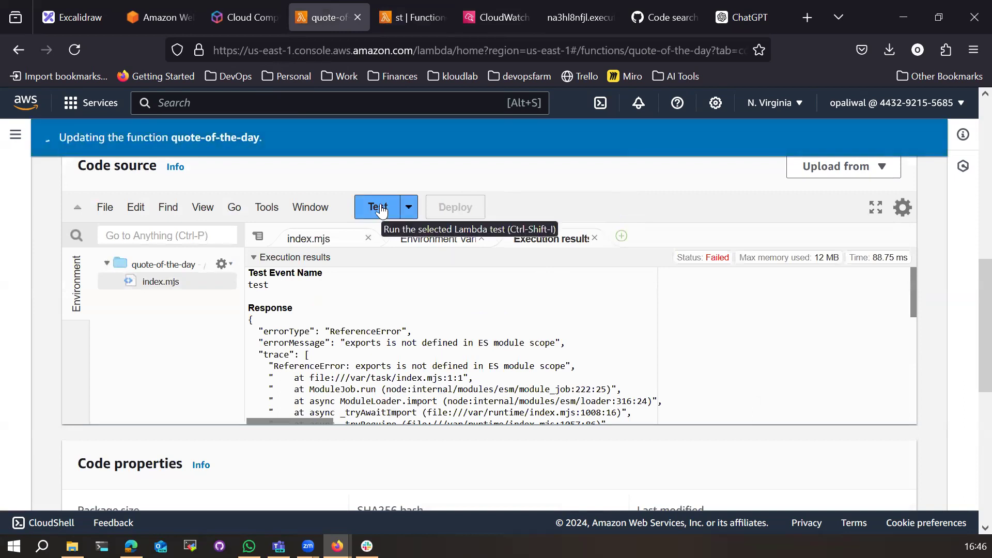
left_click(382, 210)
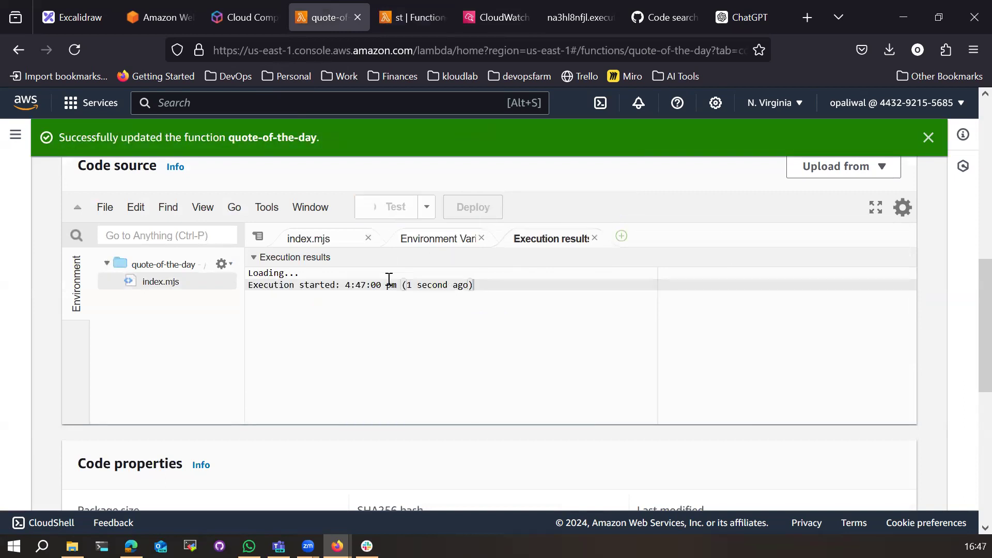
left_click(331, 243)
scroll(331, 242, "up", 5)
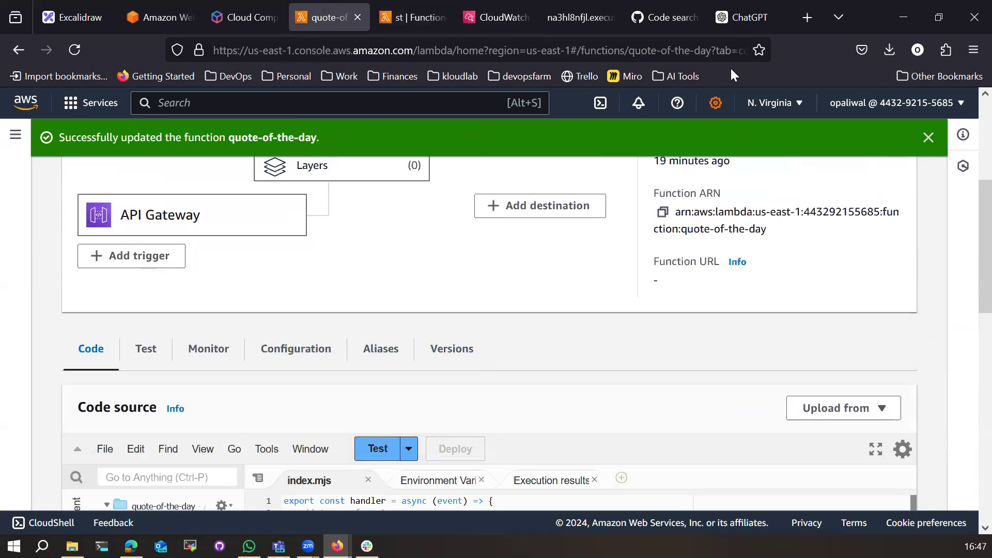
Step: Reload the execute-api endpoint several times to see different random quotes, then return to Lambda
left_click(592, 30)
left_click(75, 49)
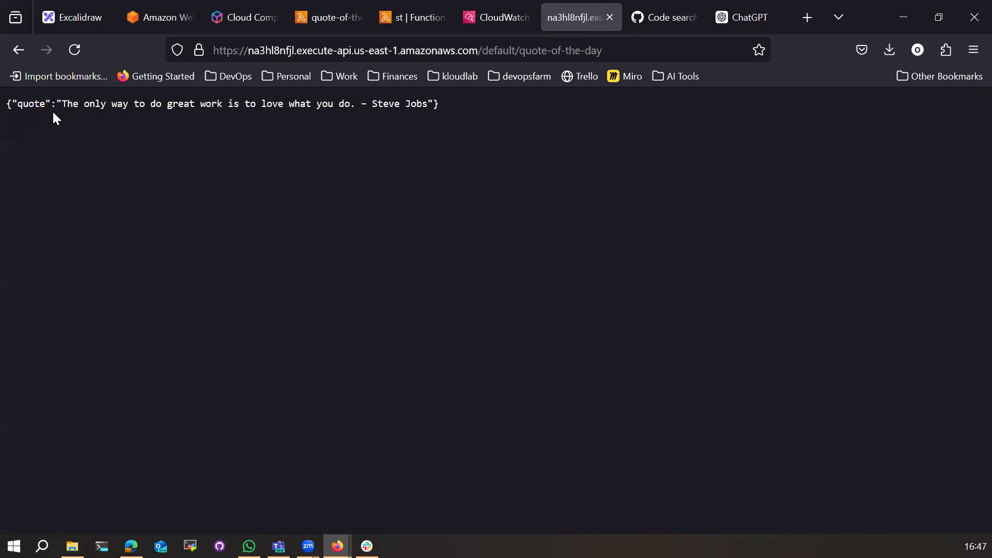
left_click(317, 23)
scroll(287, 417, "down", 5)
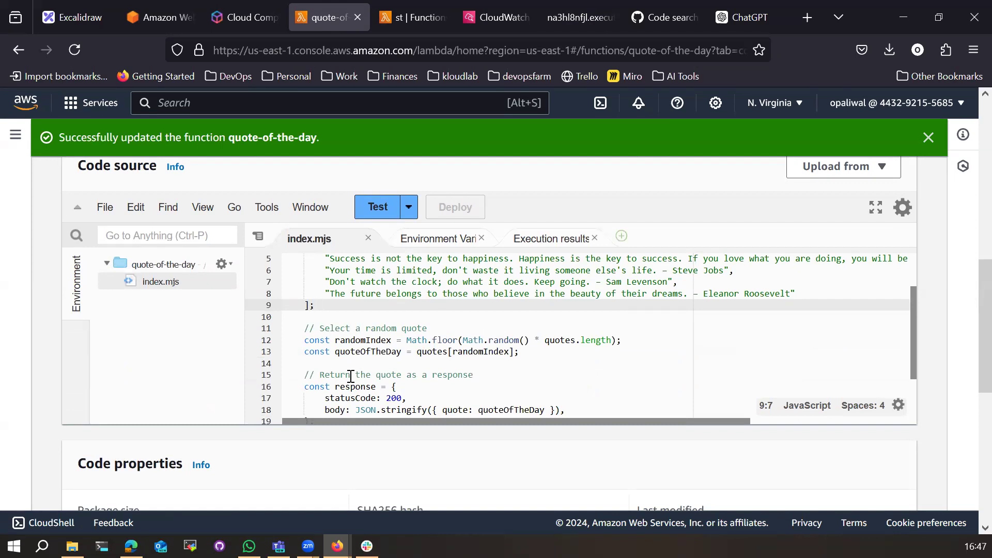
left_click(562, 19)
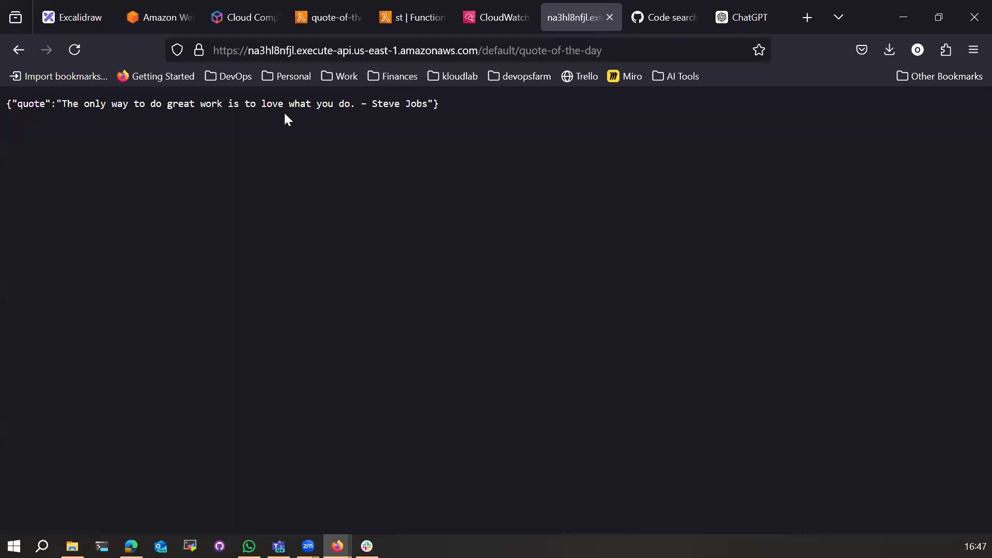
left_click(73, 49)
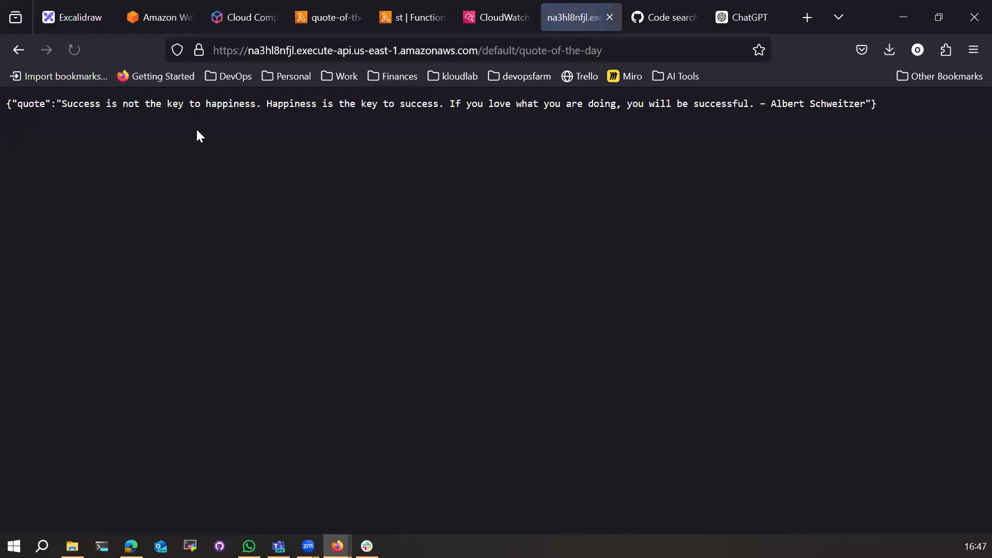
left_click(73, 51)
left_click(75, 51)
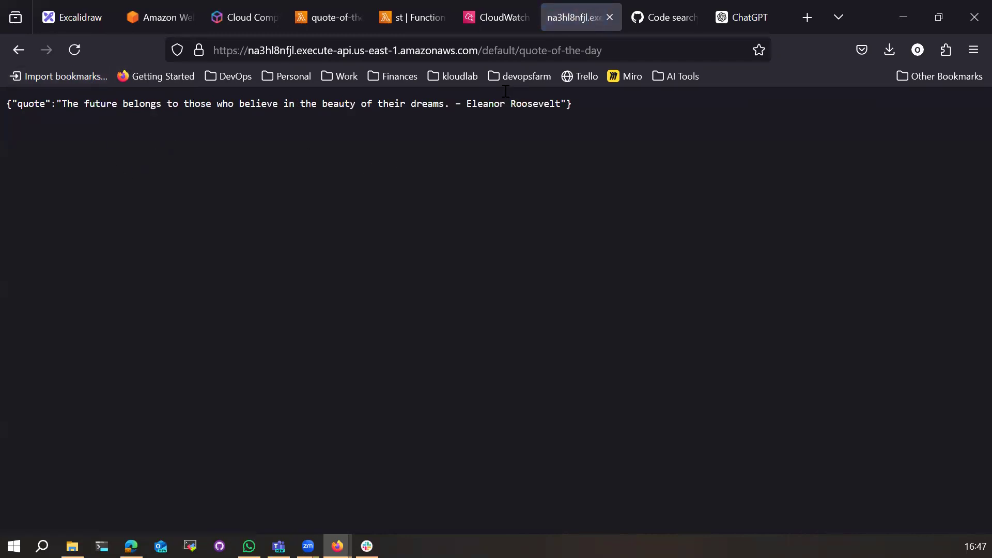
left_click(325, 19)
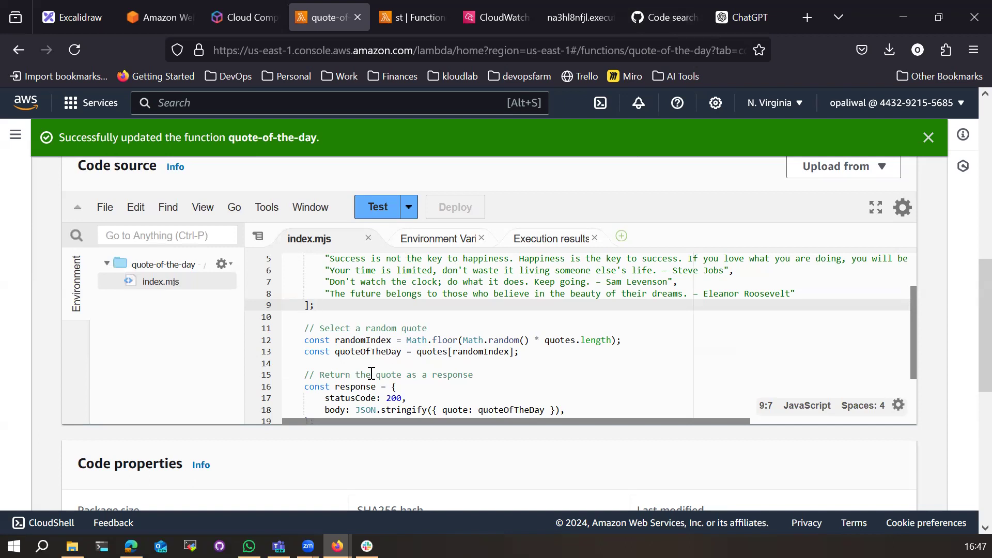
scroll(371, 372, "up", 3)
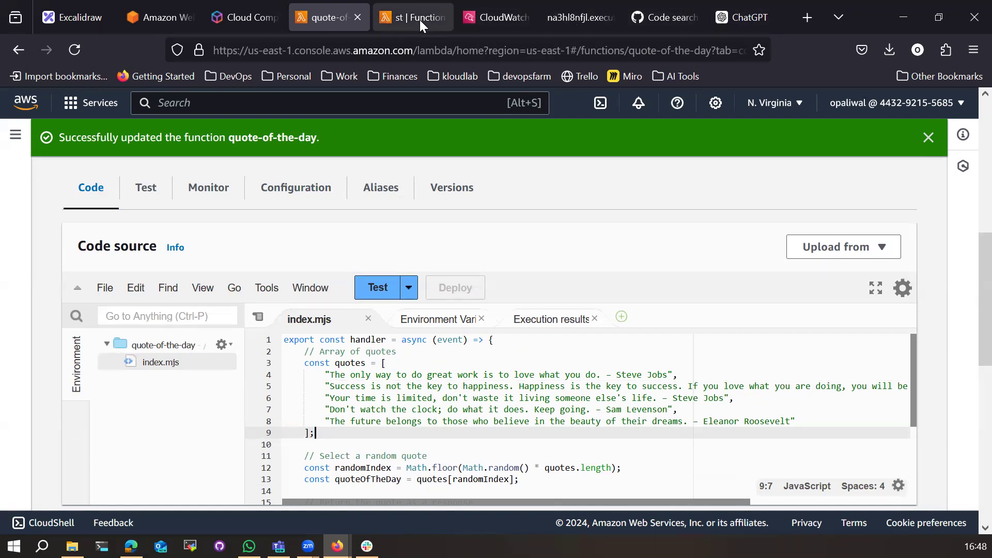
Step: Search Google for 'aws lambda usecases' and open the AWS Lambda docs use-cases result
left_click(491, 18)
left_click(429, 50)
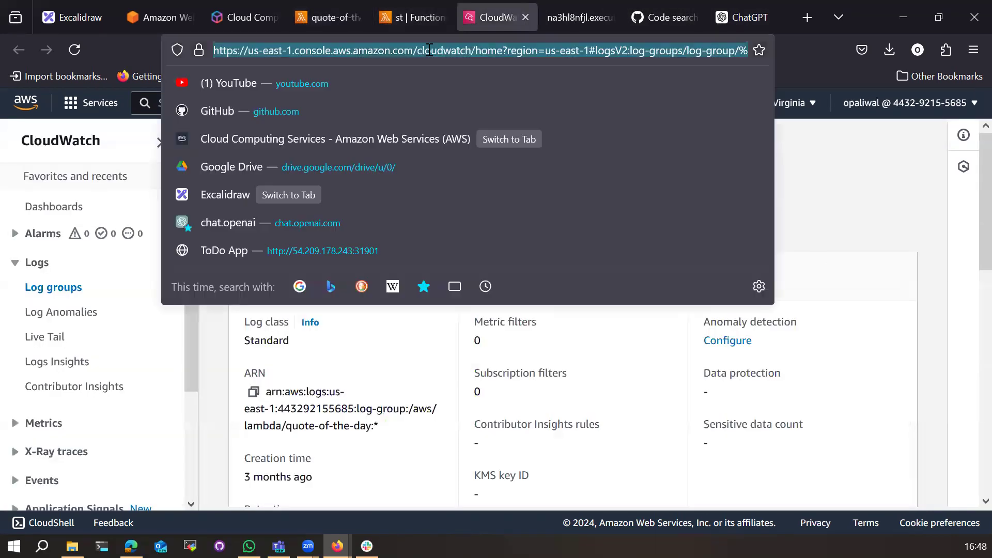
type("aw")
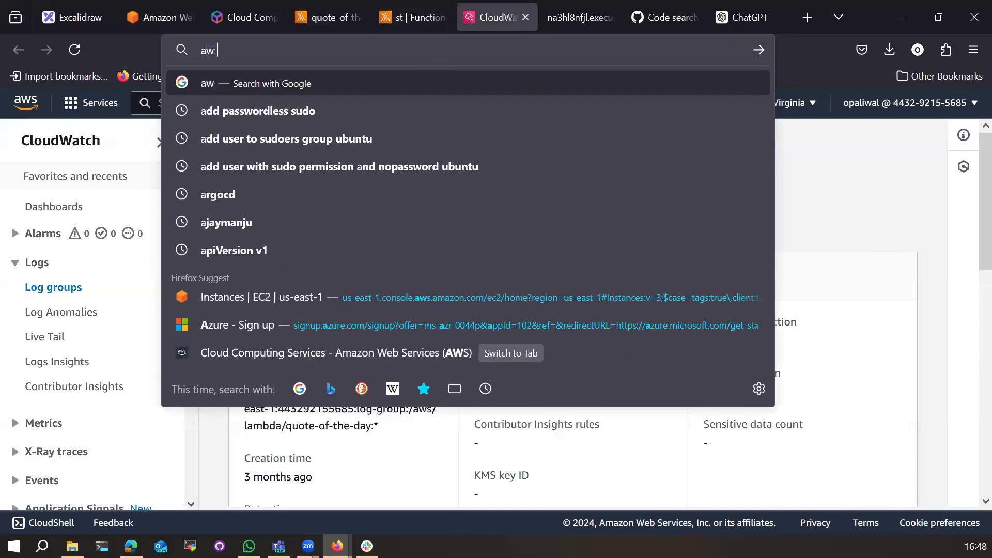
type("s lambda")
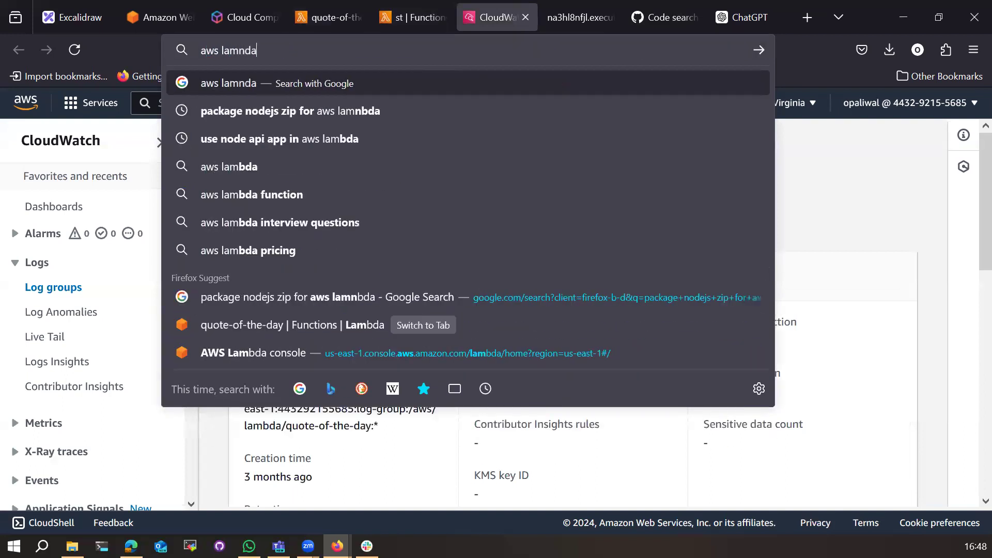
key("BackSpace")
key("BackSpace")
key("BackSpace")
type("bda usecases")
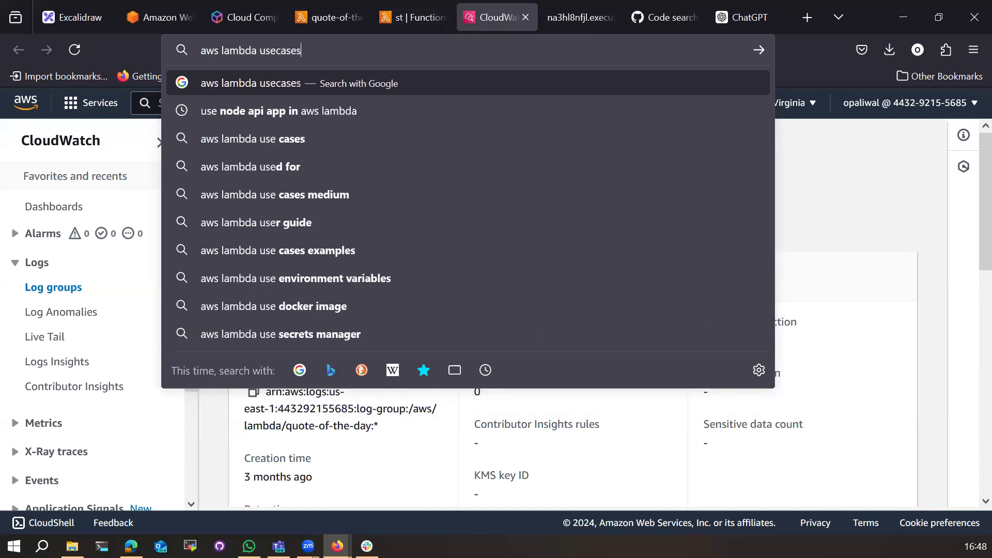
key("Return")
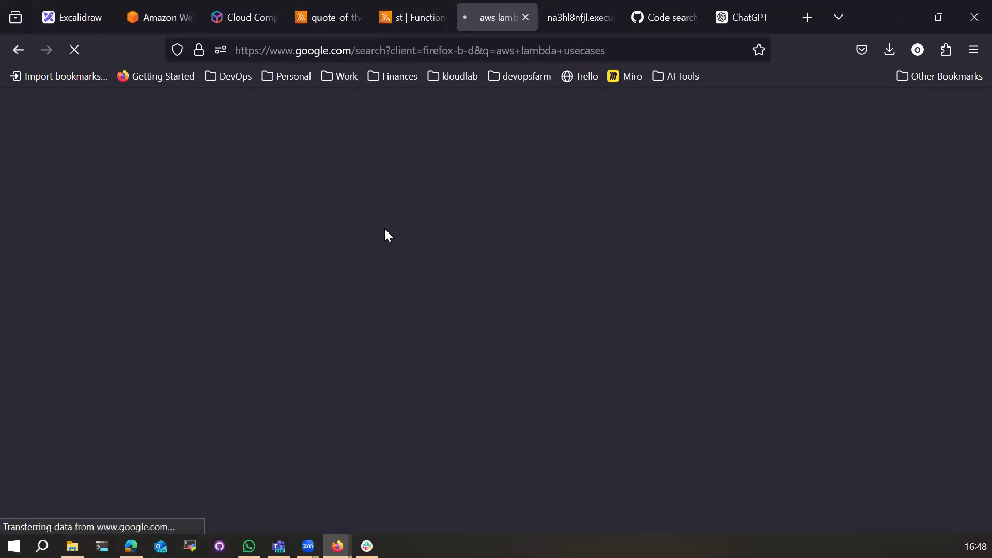
left_click(163, 326)
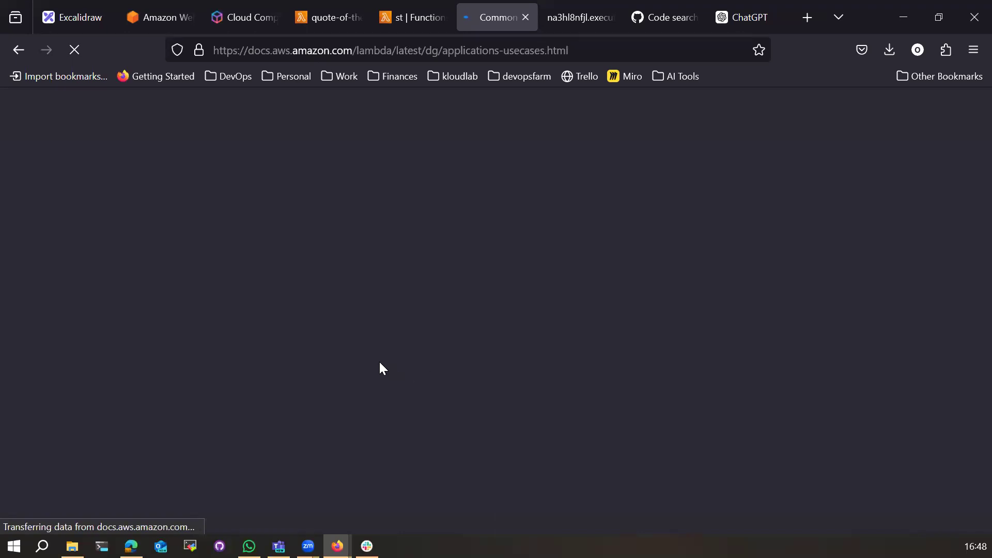
Step: Read through the use-cases page, highlighting the File processing and Mobile applications headings
scroll(368, 361, "down", 3)
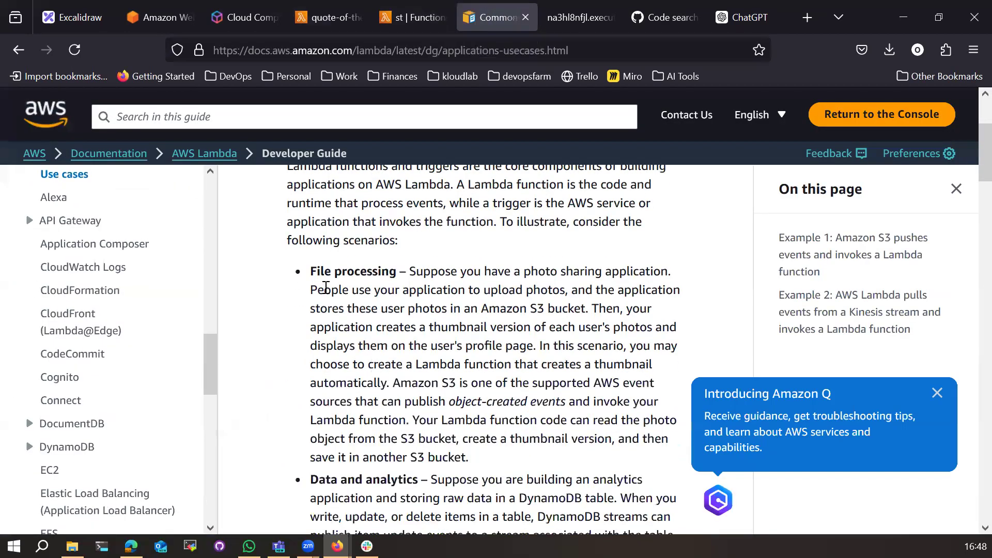
left_click_drag(313, 271, 399, 271)
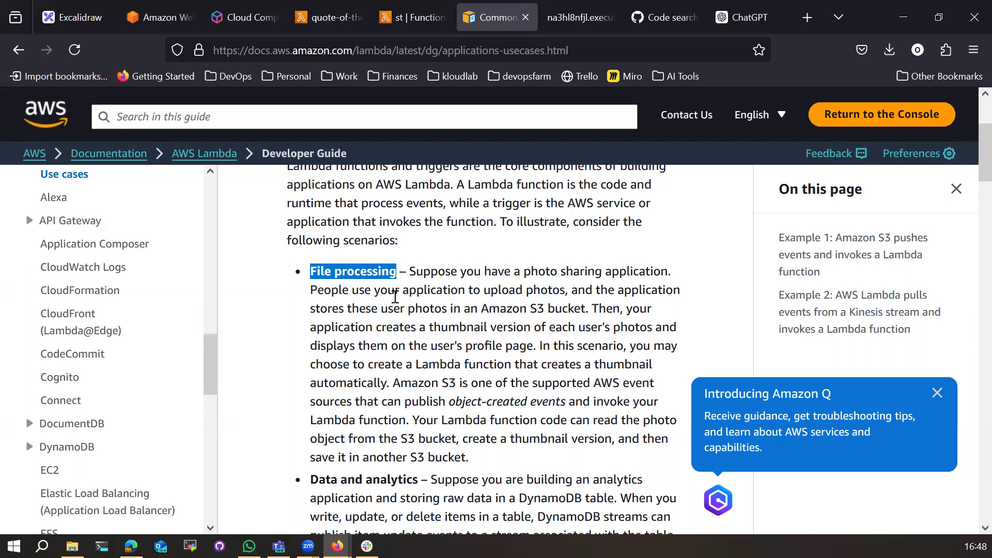
scroll(467, 379, "down", 3)
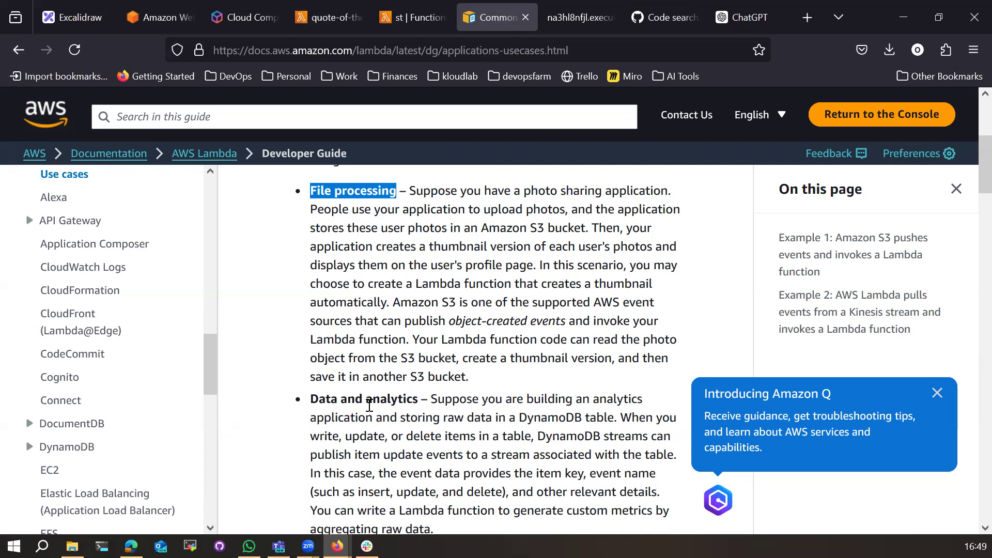
scroll(369, 406, "down", 5)
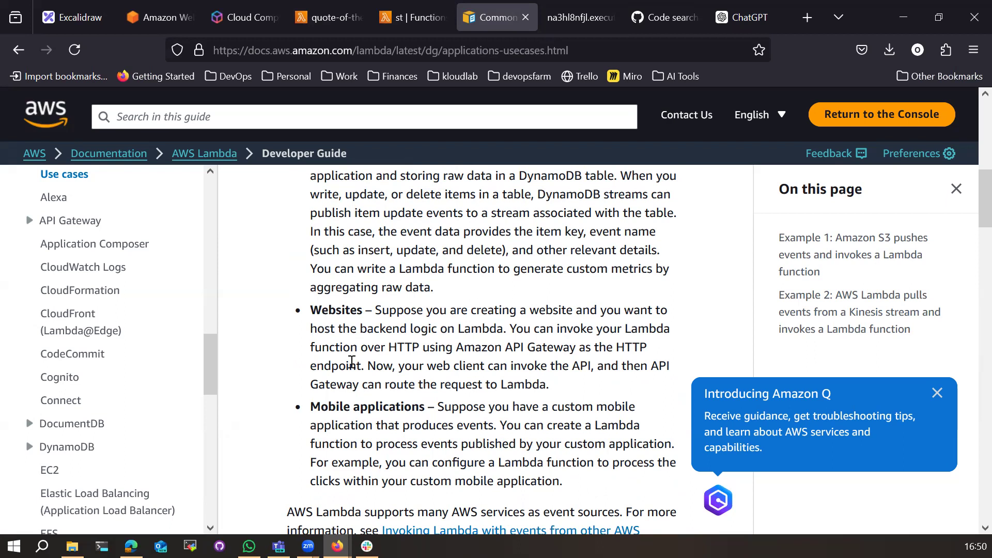
scroll(317, 403, "down", 3)
left_click_drag(315, 246, 428, 247)
left_click(464, 244)
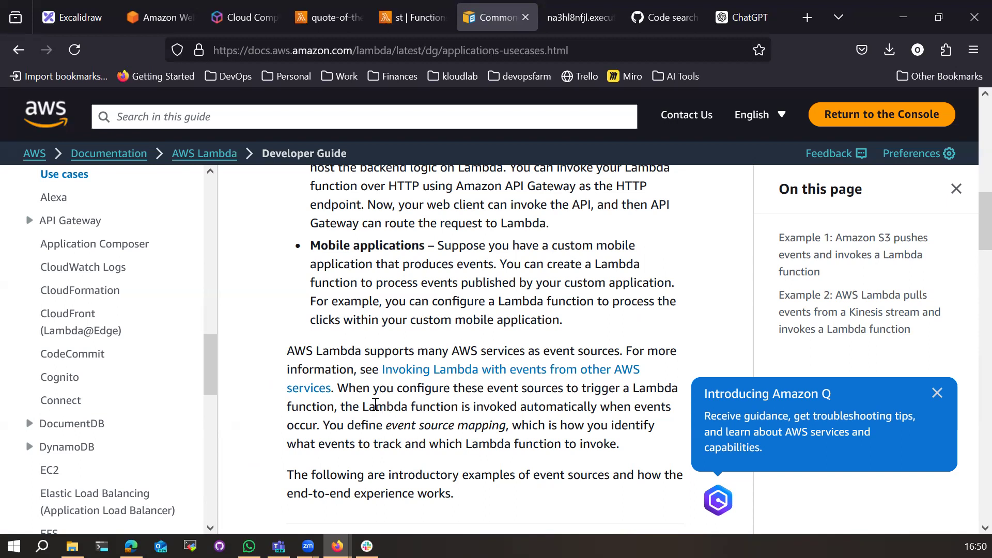
scroll(377, 402, "down", 3)
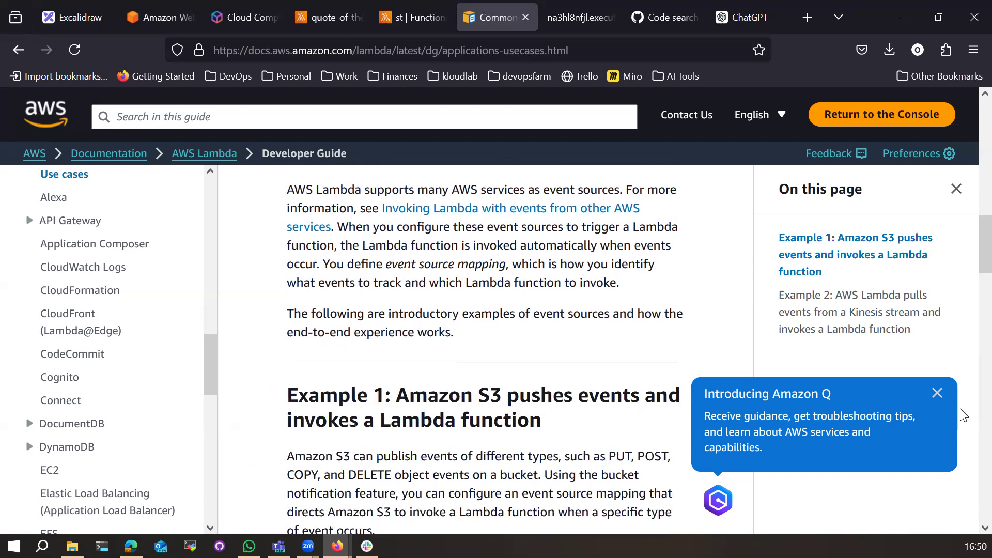
Step: Dismiss the Introducing Amazon Q popup and bring up the AWS homepage tab
left_click(938, 393)
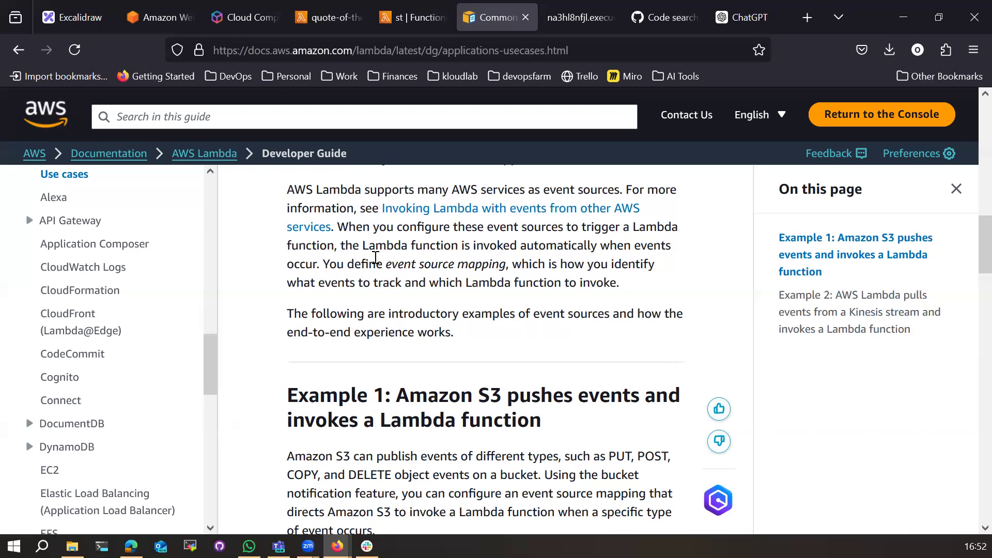
left_click(252, 11)
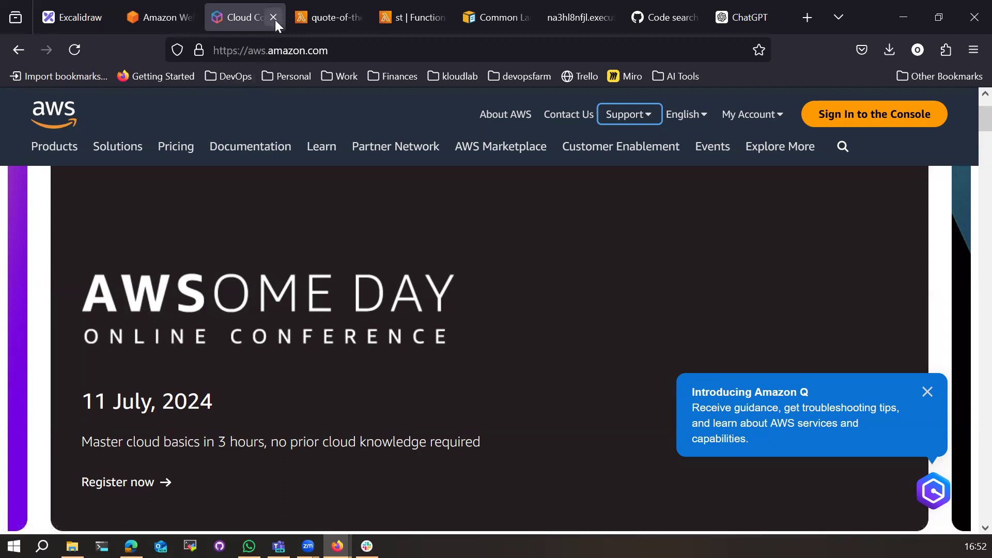
Step: Review the quotes array in quote-of-the-day's code, then bring up the new st function's page
left_click(328, 26)
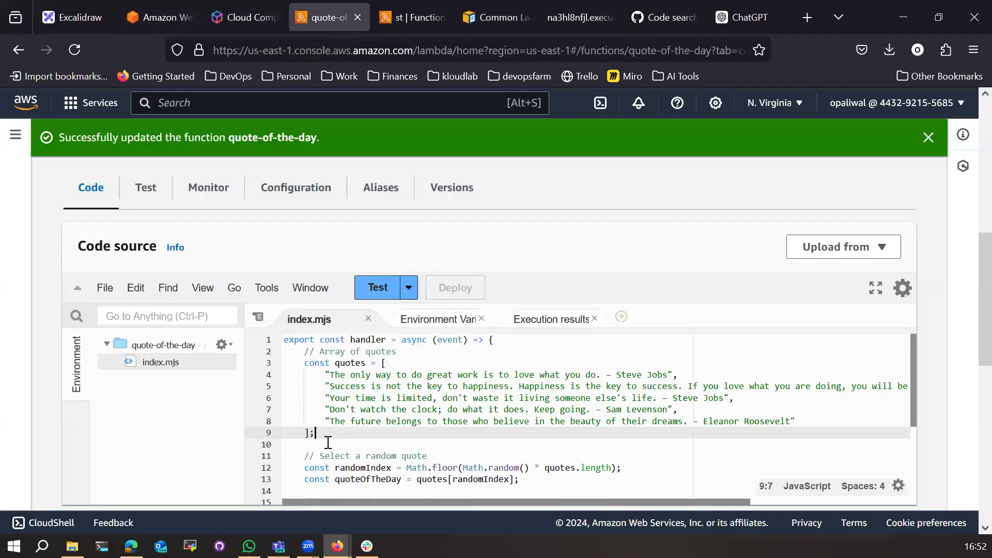
scroll(329, 443, "up", 5)
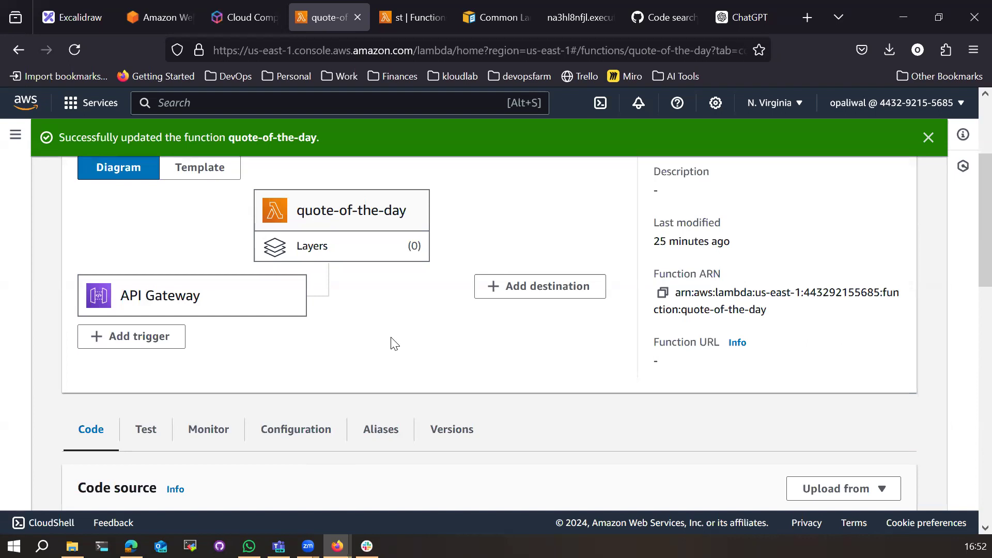
scroll(394, 344, "down", 8)
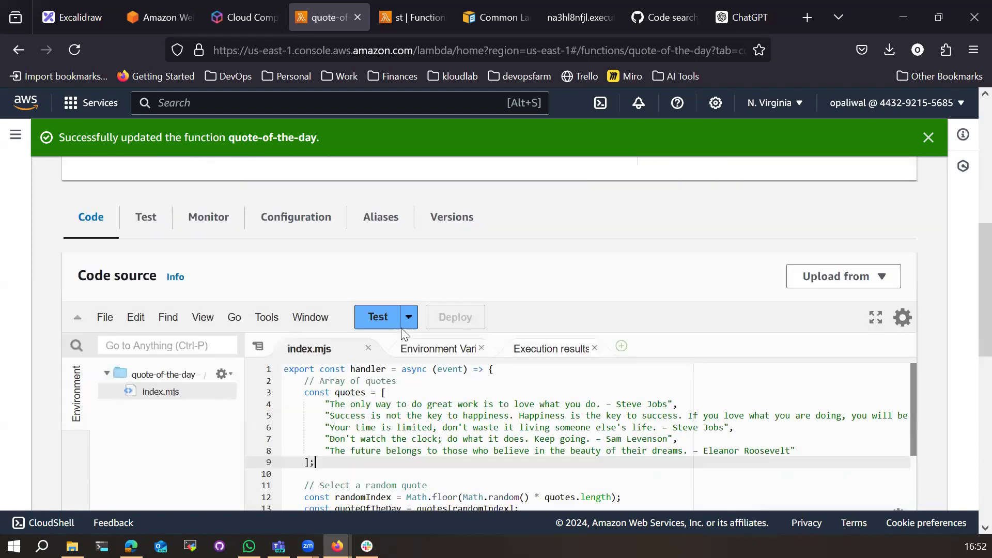
left_click_drag(304, 201, 320, 273)
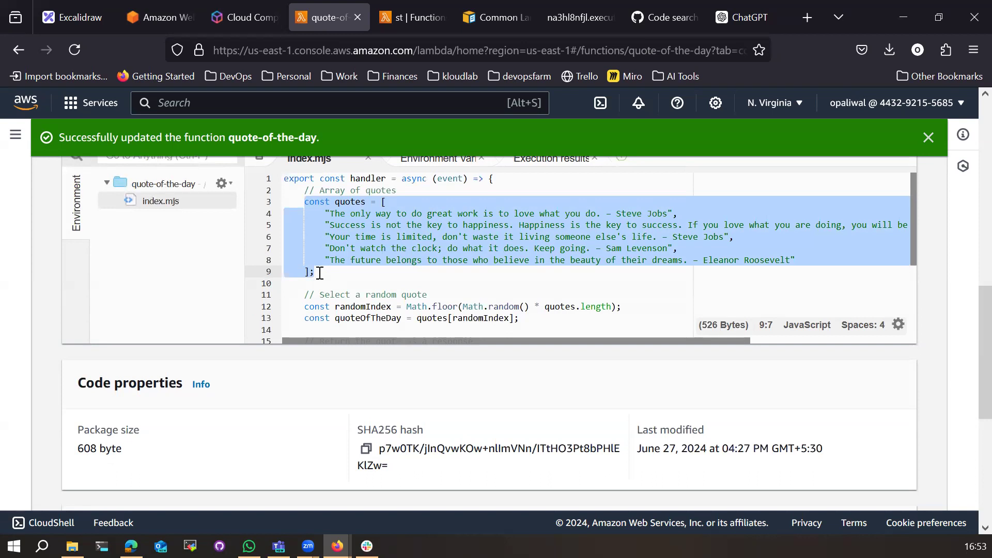
scroll(320, 272, "up", 8)
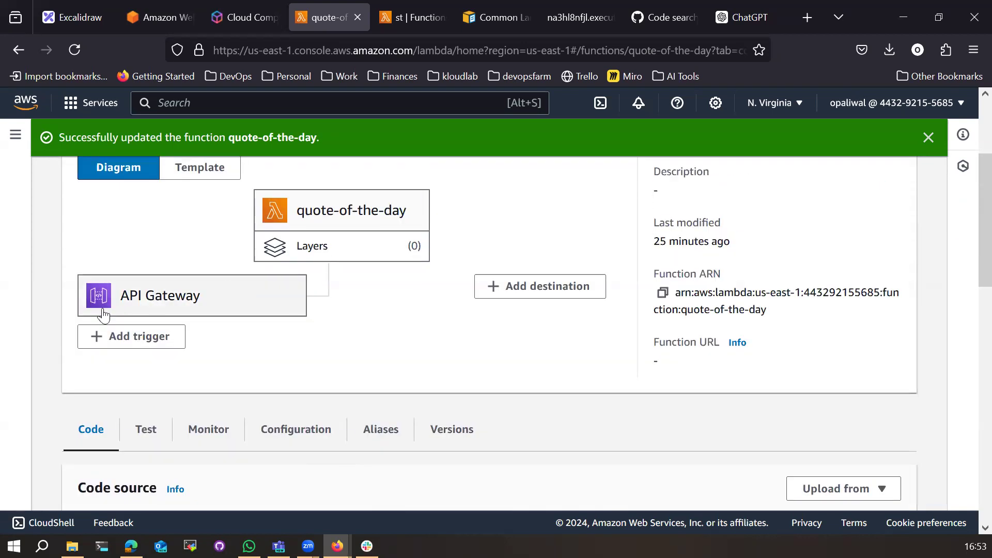
scroll(179, 312, "down", 1)
scroll(364, 465, "down", 4)
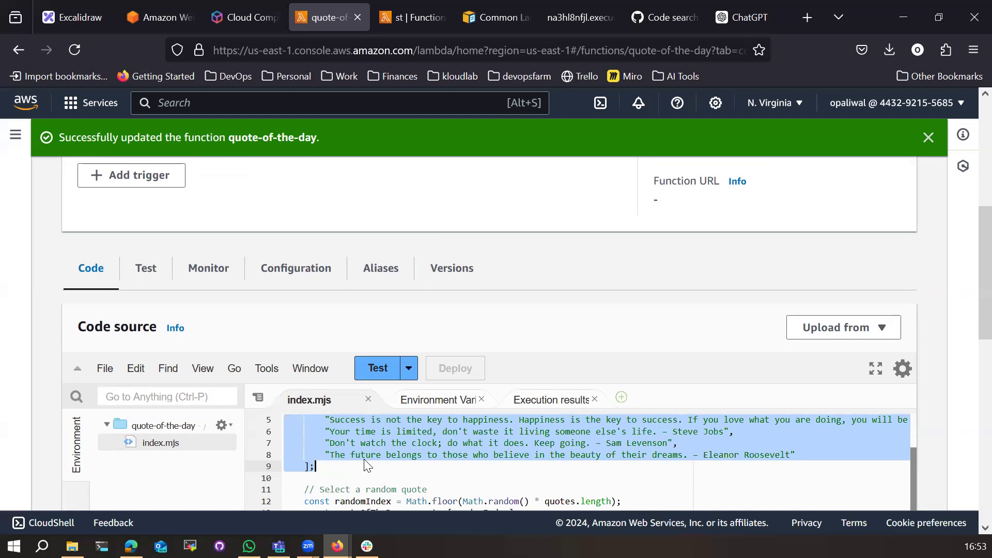
left_click(393, 472)
scroll(394, 473, "up", 3)
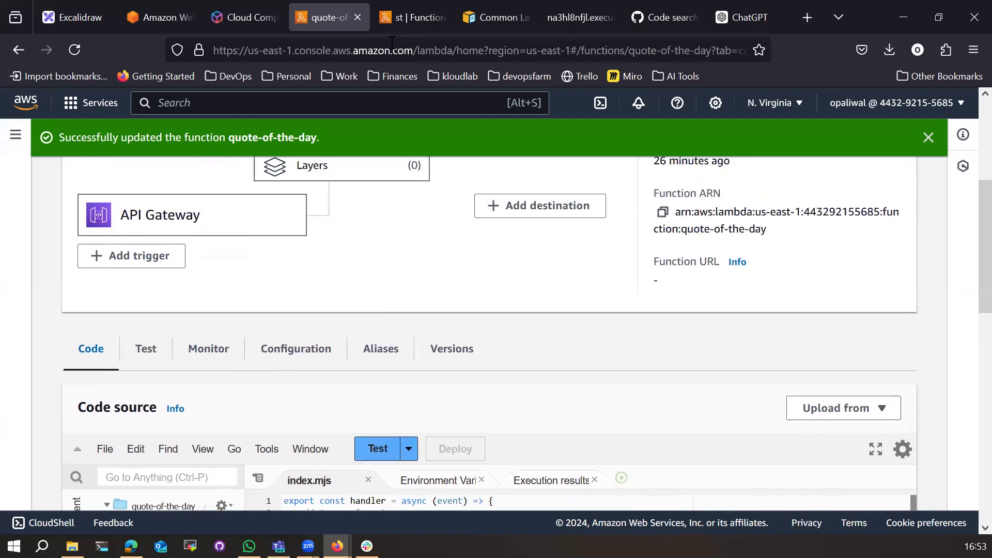
scroll(372, 272, "up", 3)
left_click(420, 24)
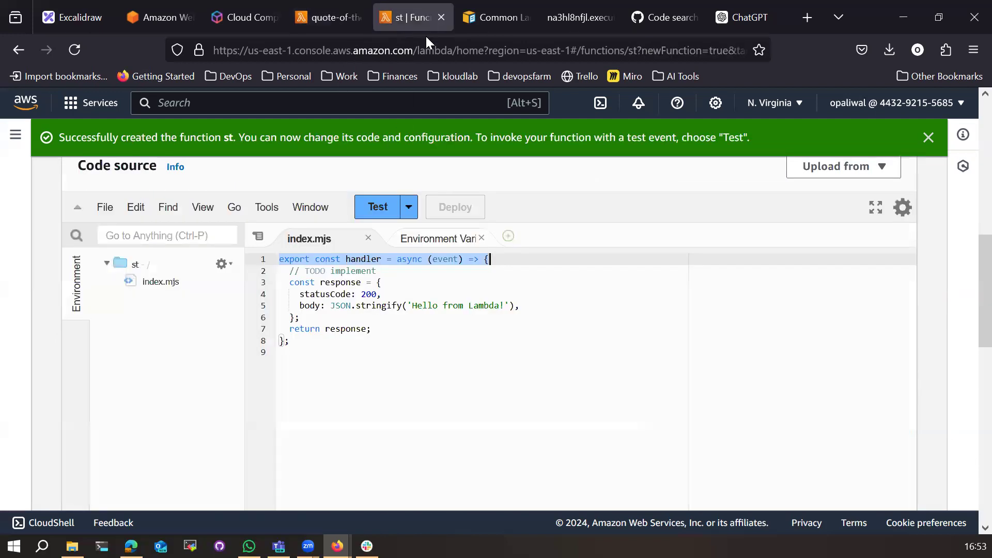
Step: Search 'cost of lambda function' and open the AWS Lambda Pricing page
left_click(495, 18)
left_click(495, 46)
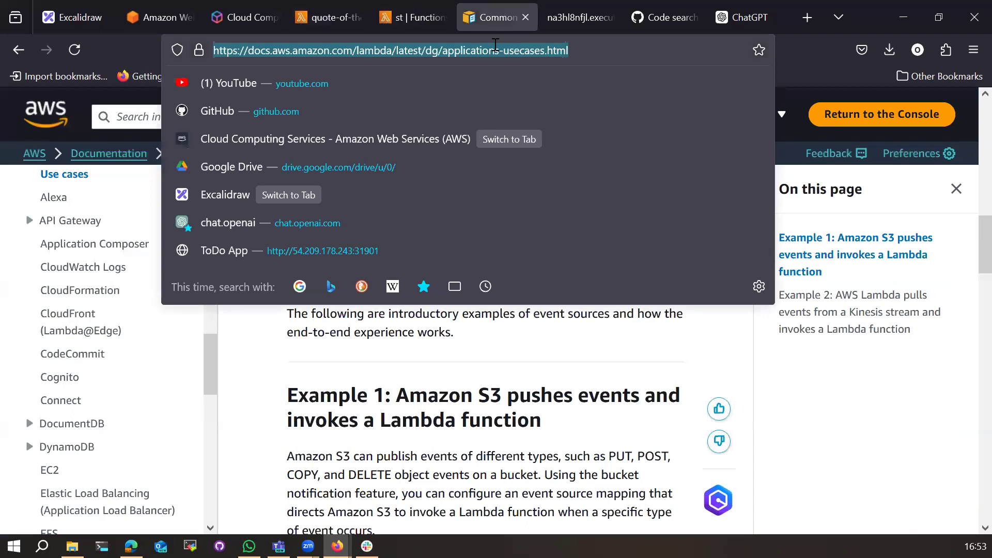
type("cost of lambda")
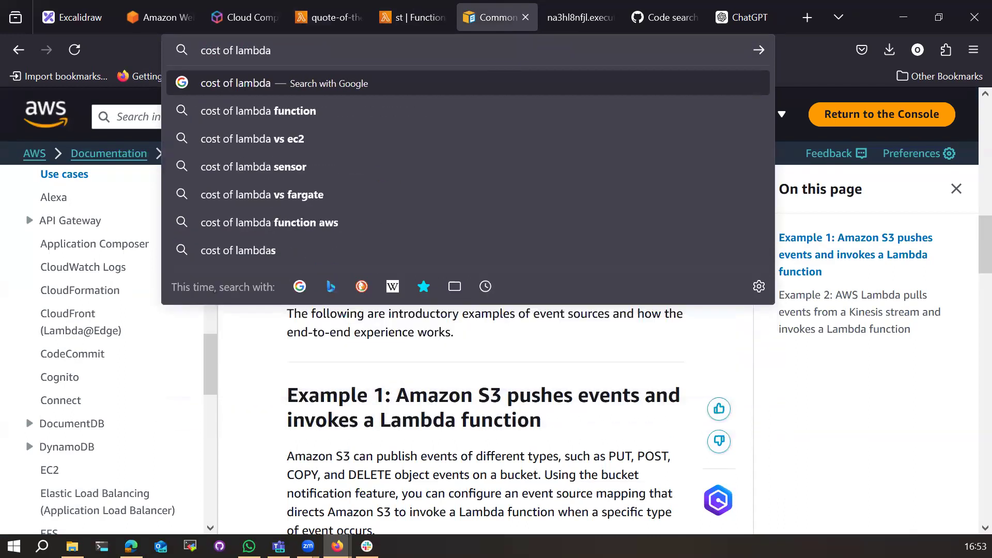
key("Down")
key("Return")
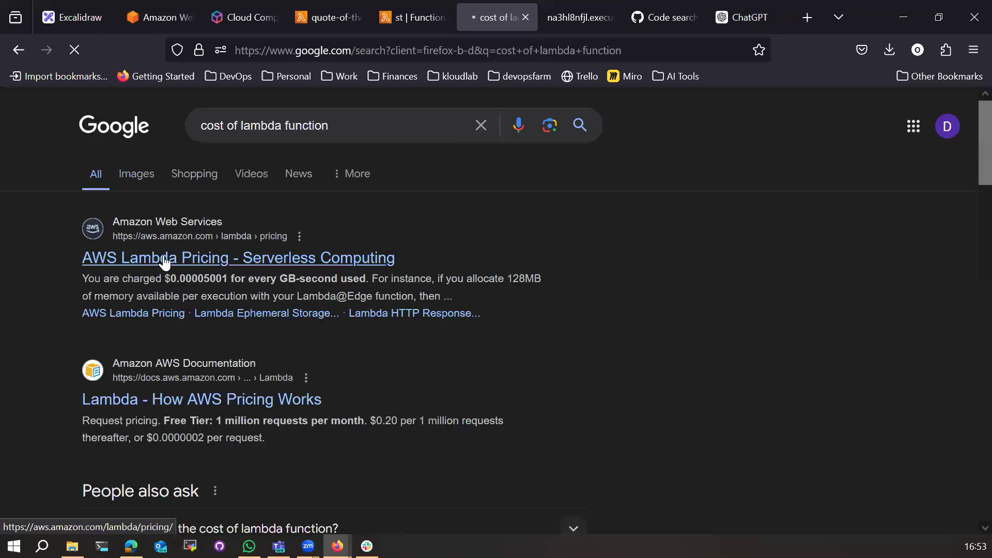
left_click(168, 258)
Step: Review the x86 duration price table, marking the First 6 Billion GB-seconds tier
scroll(236, 368, "down", 10)
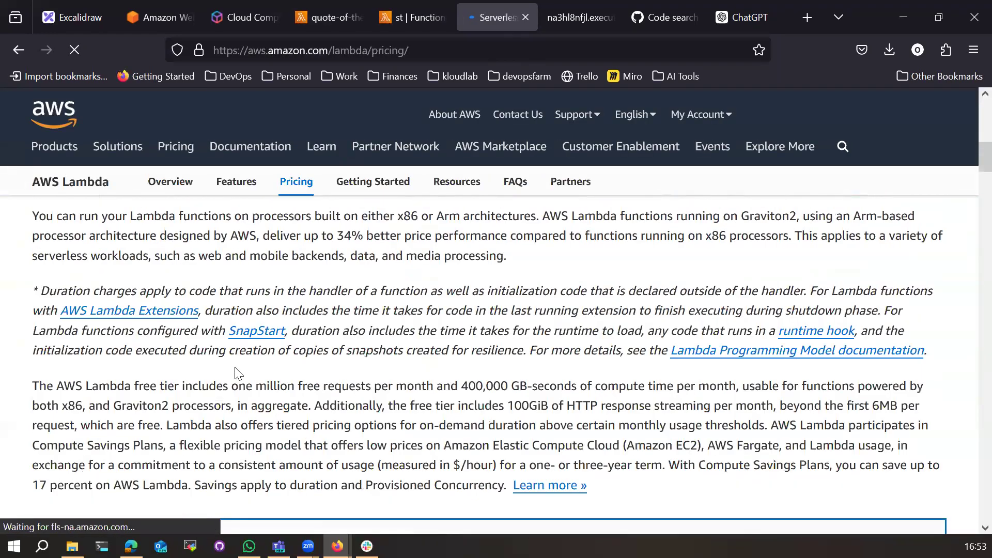
scroll(238, 372, "down", 2)
scroll(378, 341, "down", 3)
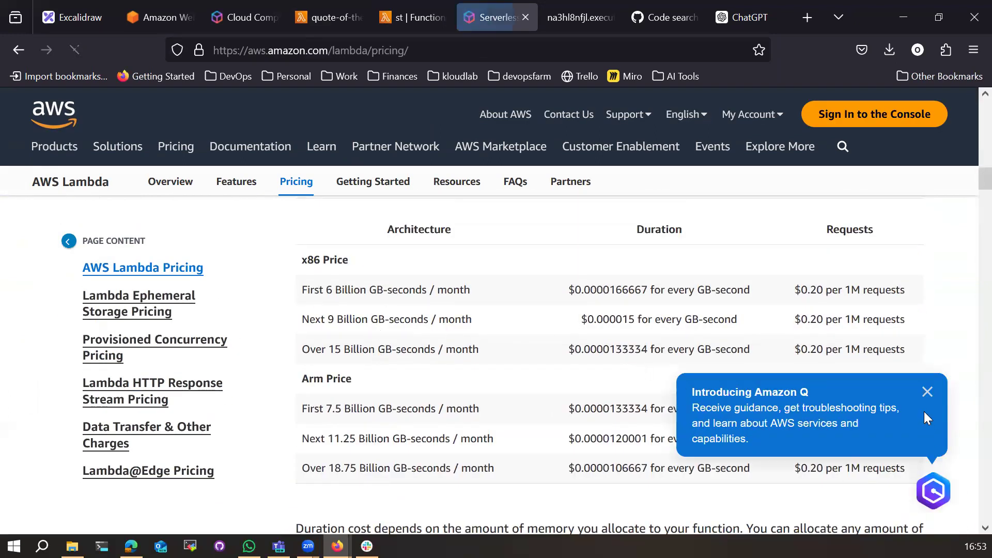
left_click(928, 392)
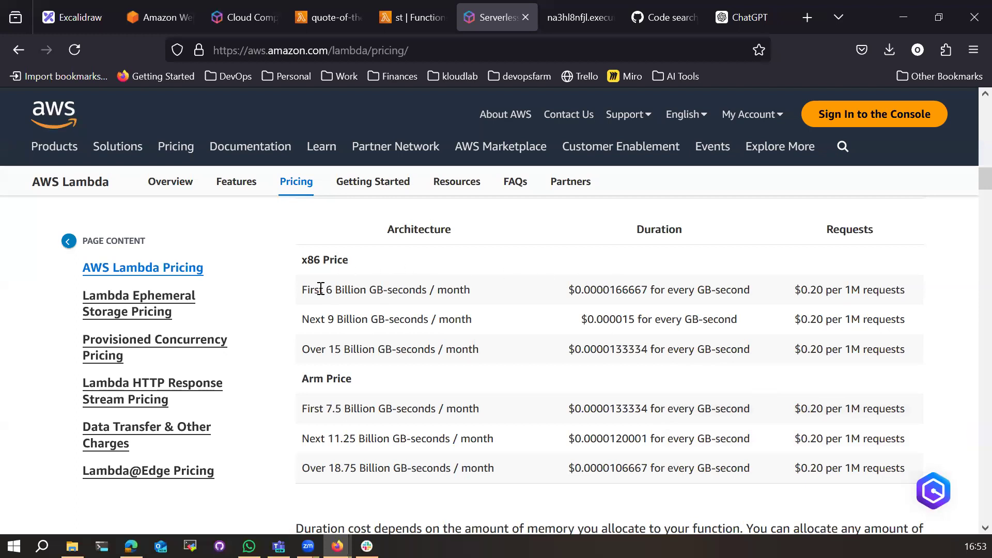
left_click_drag(304, 265, 349, 268)
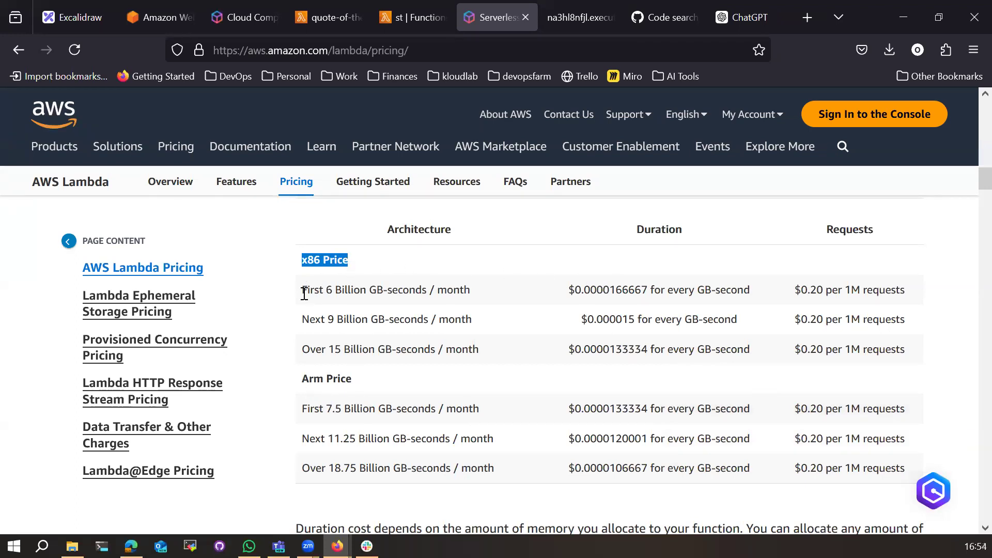
left_click_drag(304, 293, 431, 294)
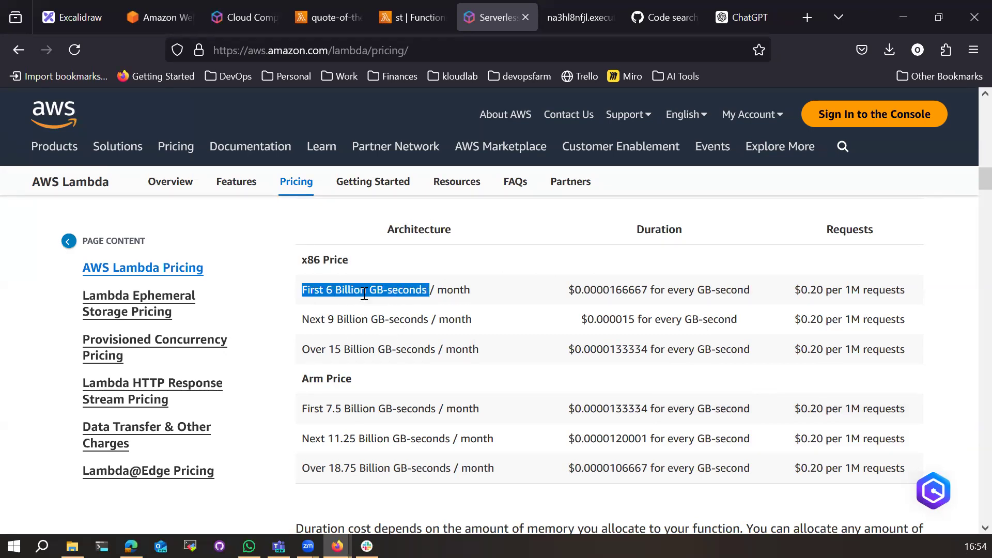
left_click(414, 318)
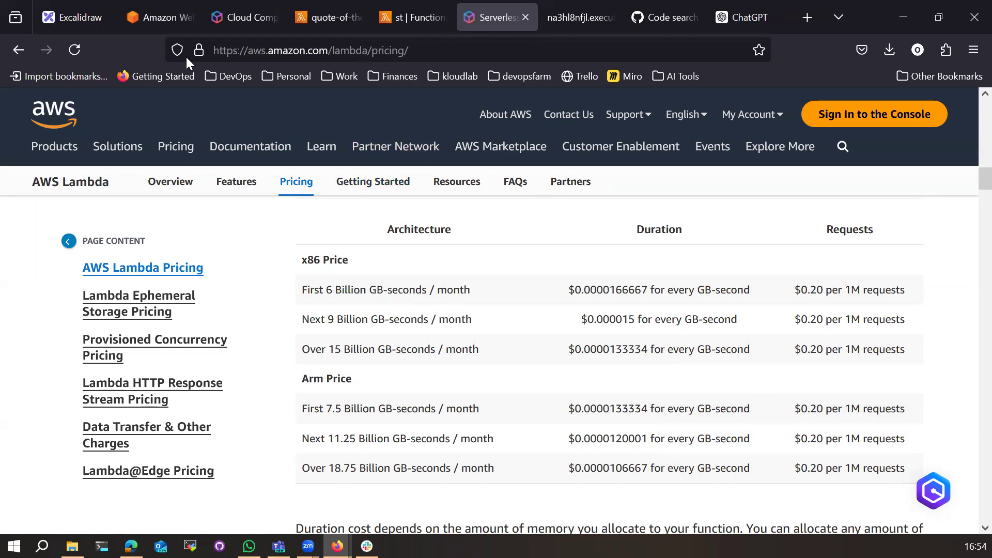
left_click(72, 22)
Step: Freehand-draw Start and Stop lines below the diagram joined by a double-headed arrow
scroll(446, 426, "down", 3)
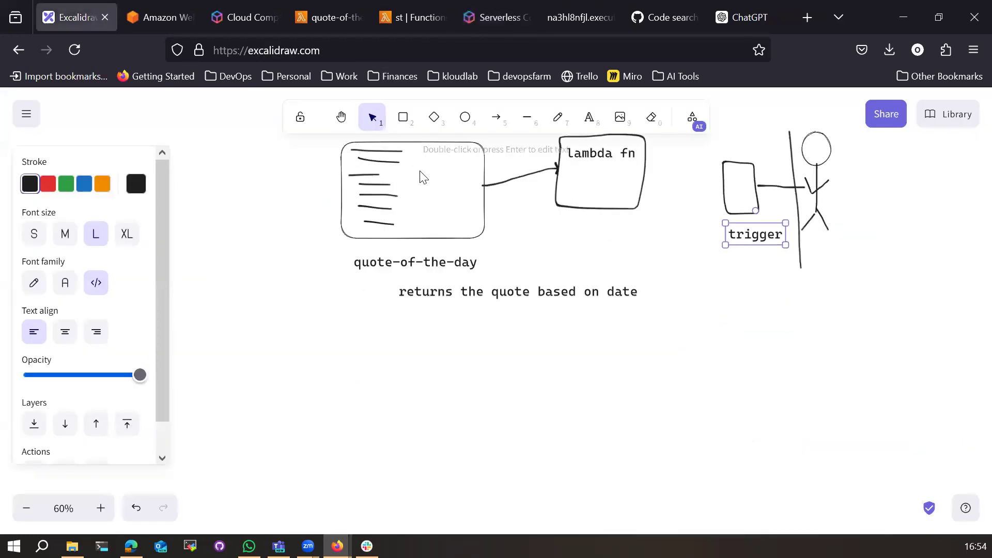
left_click(558, 117)
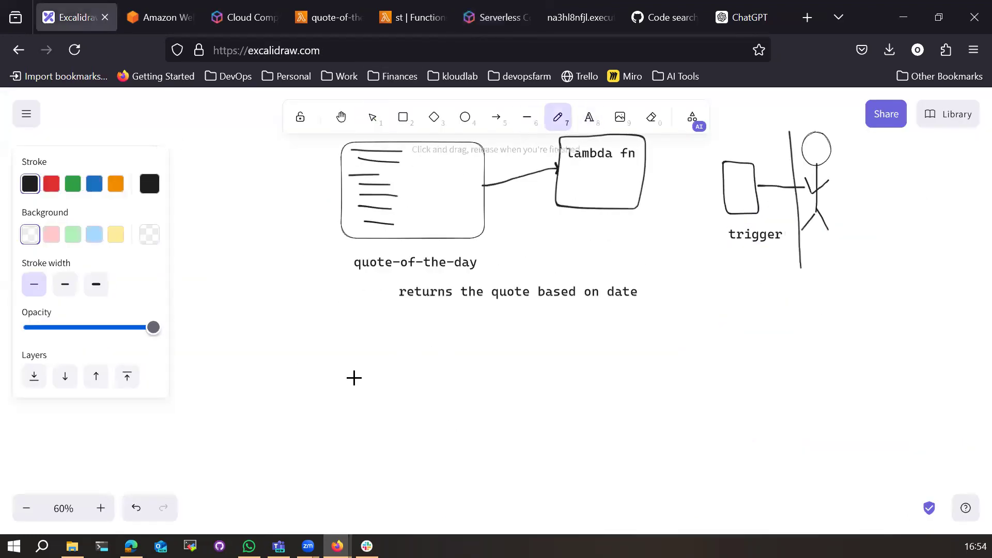
mouse_move(373, 365)
left_mouse_down()
mouse_move(565, 356)
mouse_move(603, 372)
mouse_move(614, 358)
mouse_move(625, 372)
left_mouse_up()
mouse_move(375, 459)
left_mouse_down()
mouse_move(615, 463)
mouse_move(630, 451)
left_mouse_up()
mouse_move(633, 444)
left_mouse_down()
mouse_move(634, 460)
mouse_move(635, 447)
left_mouse_up()
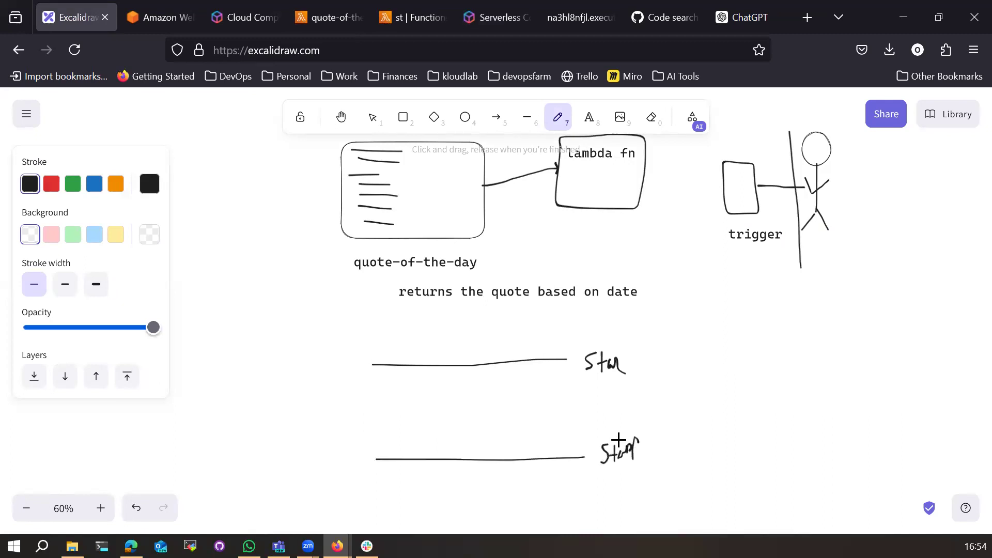
left_click_drag(457, 365, 457, 369)
mouse_move(457, 445)
left_mouse_down()
mouse_move(457, 458)
mouse_move(463, 446)
left_mouse_up()
left_click_drag(455, 371, 463, 371)
Step: Label the arrow '< 15 seconds' and 'less 1 seconds'
left_click(589, 124)
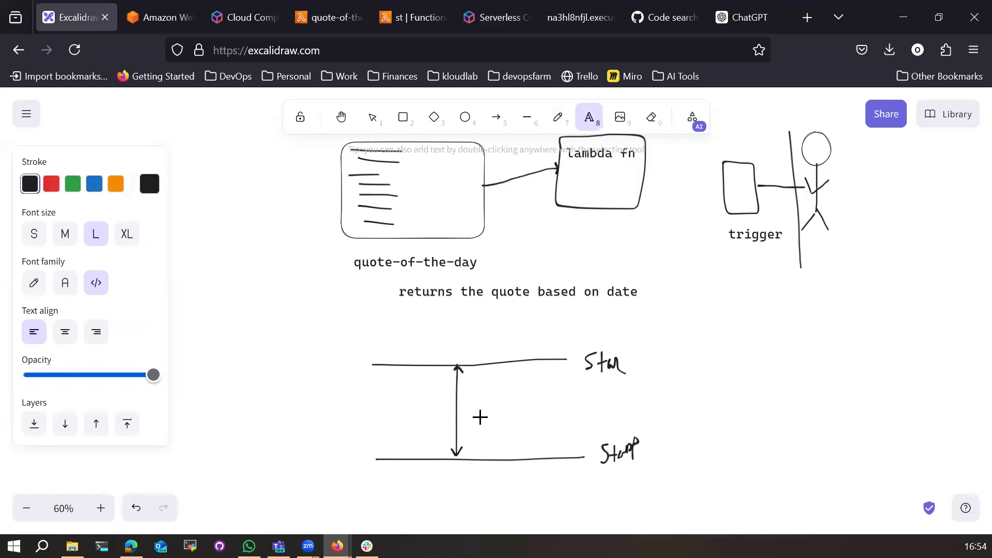
left_click(468, 420)
type("< 15 sec")
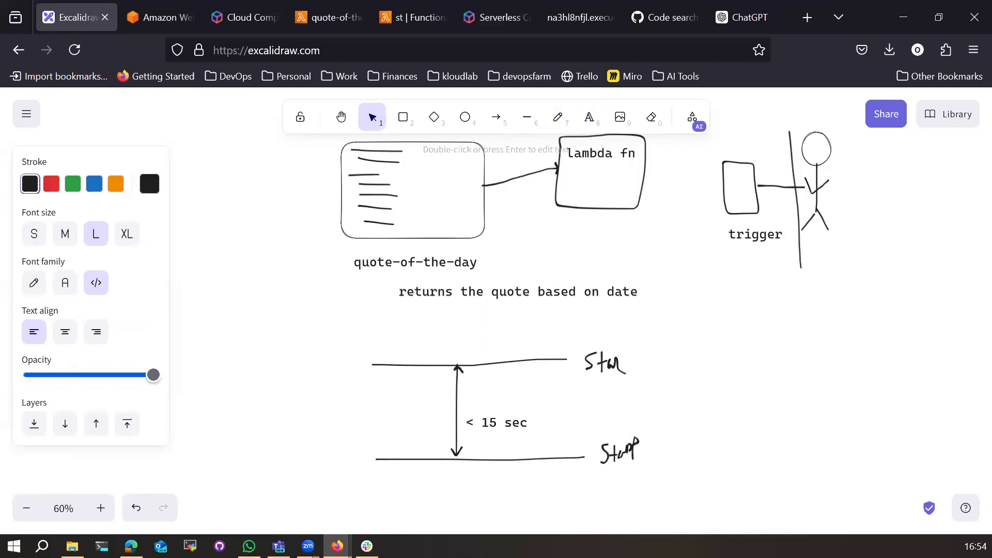
type("onds")
type("less 1 seconds")
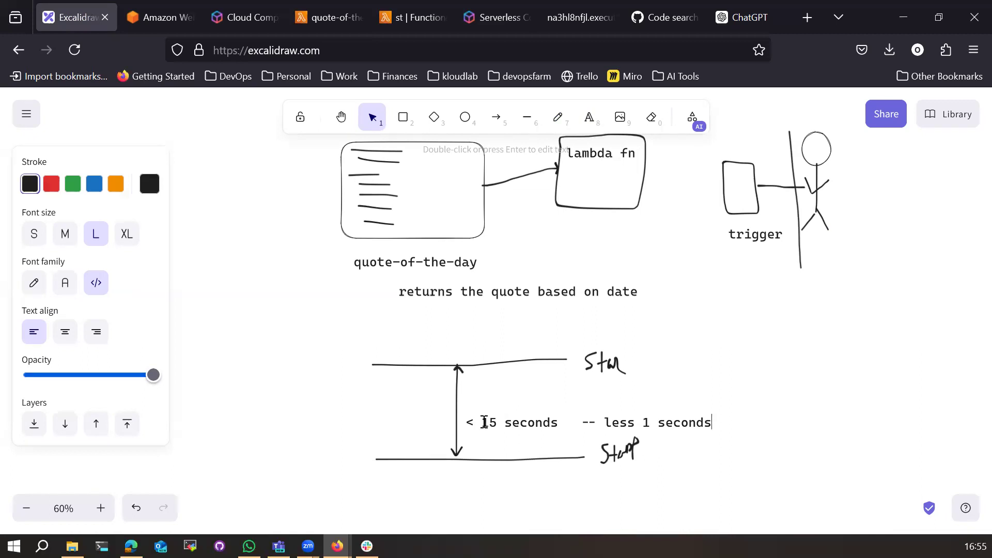
Step: Close the ChatGPT tab and copy the $0.0000166667 x86 per-GB-second duration price
left_click(740, 20)
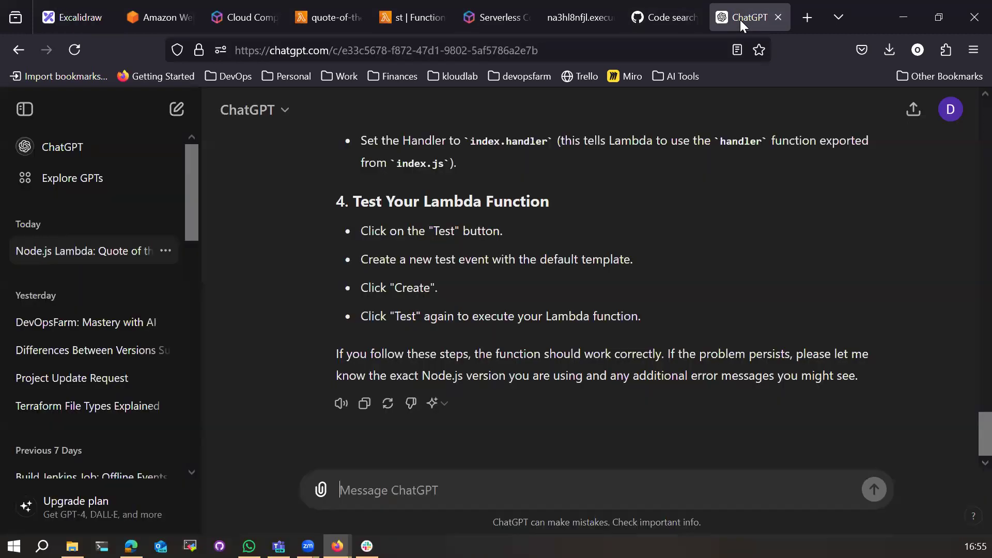
left_click(779, 18)
left_click(536, 14)
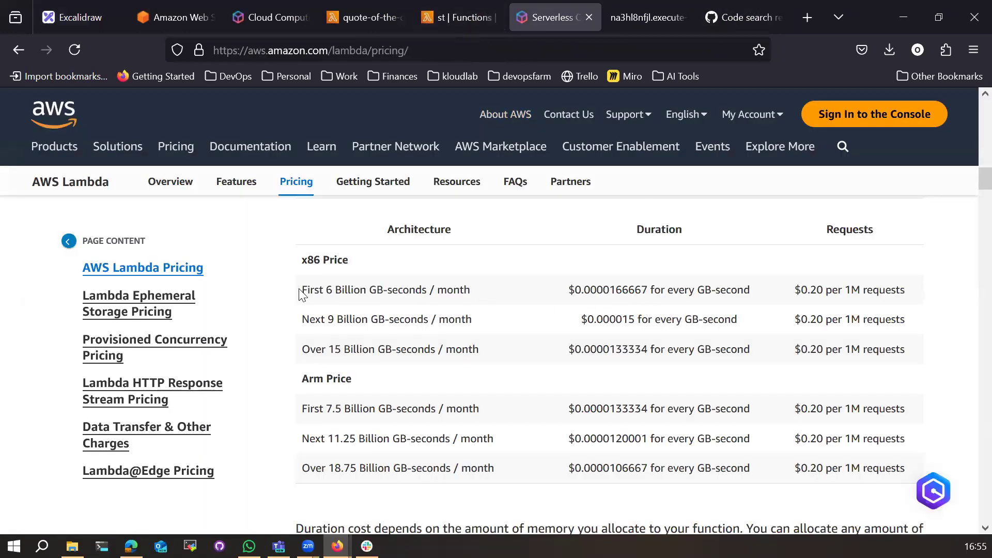
left_click_drag(638, 229, 687, 235)
left_click(571, 289)
left_click_drag(572, 289, 649, 291)
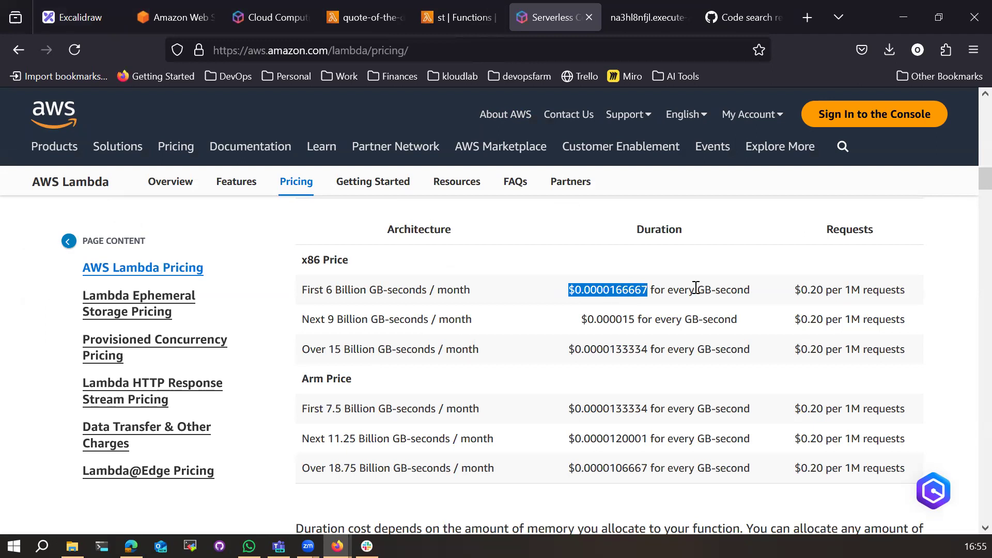
left_click(587, 291)
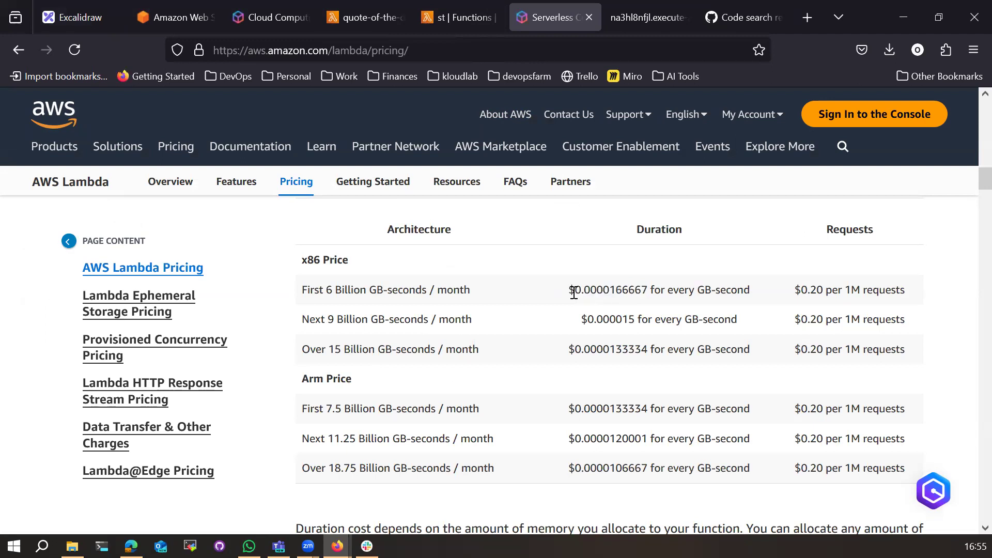
left_click_drag(570, 292, 649, 294)
right_click(649, 302)
left_click(692, 184)
Step: Calculate $0.0000166667 × 3600 in Google, giving 0.06000012 US$
left_click(808, 17)
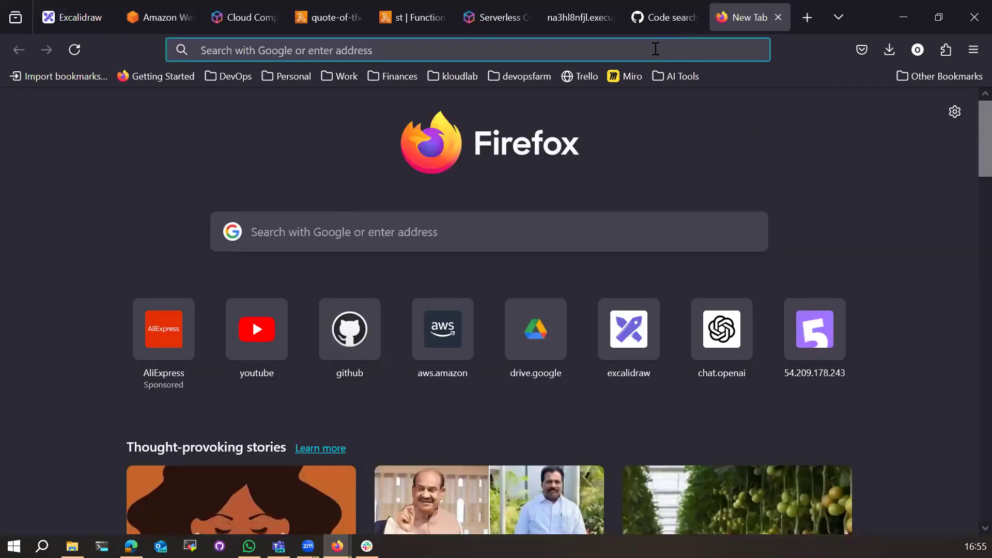
type("c")
key("BackSpace")
key("BackSpace")
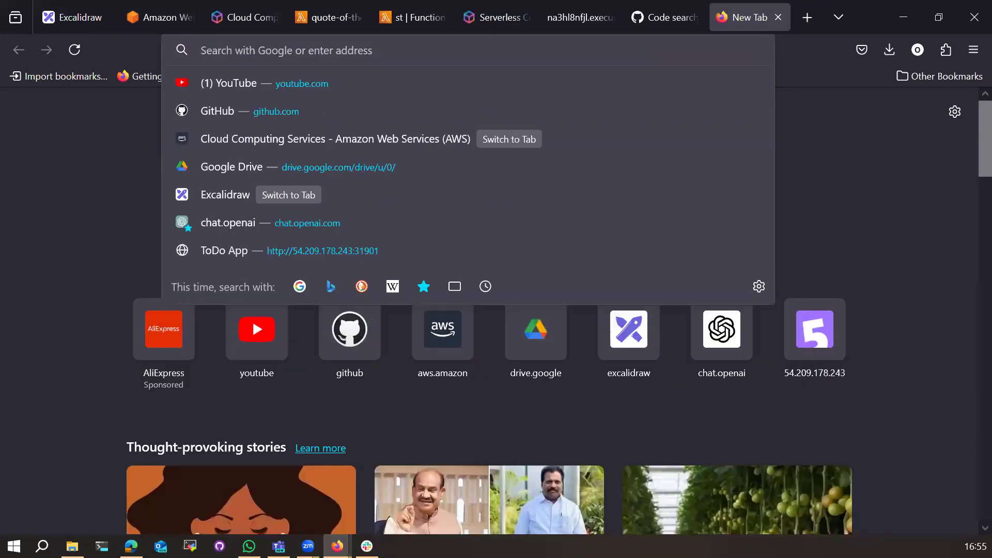
key("ctrl+v")
type("* ")
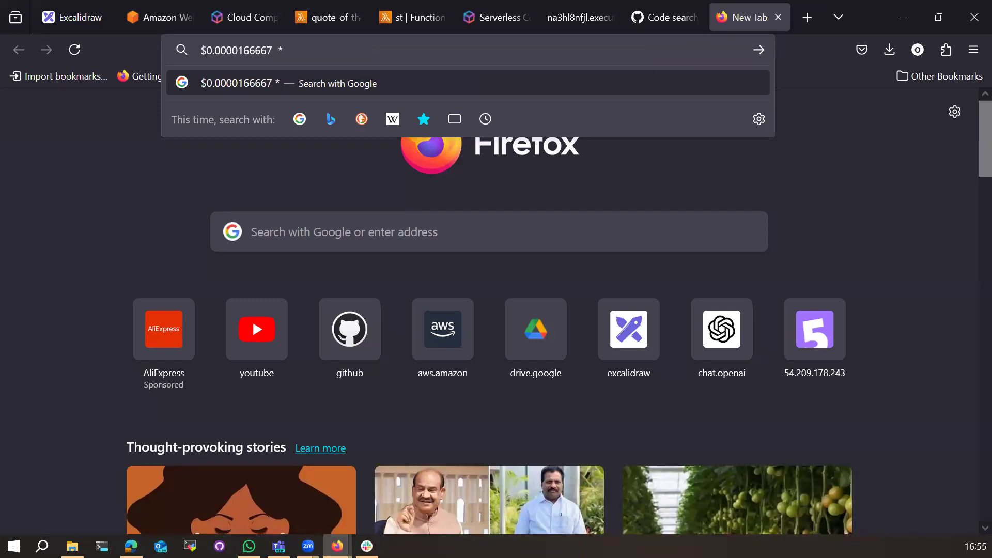
type("3600")
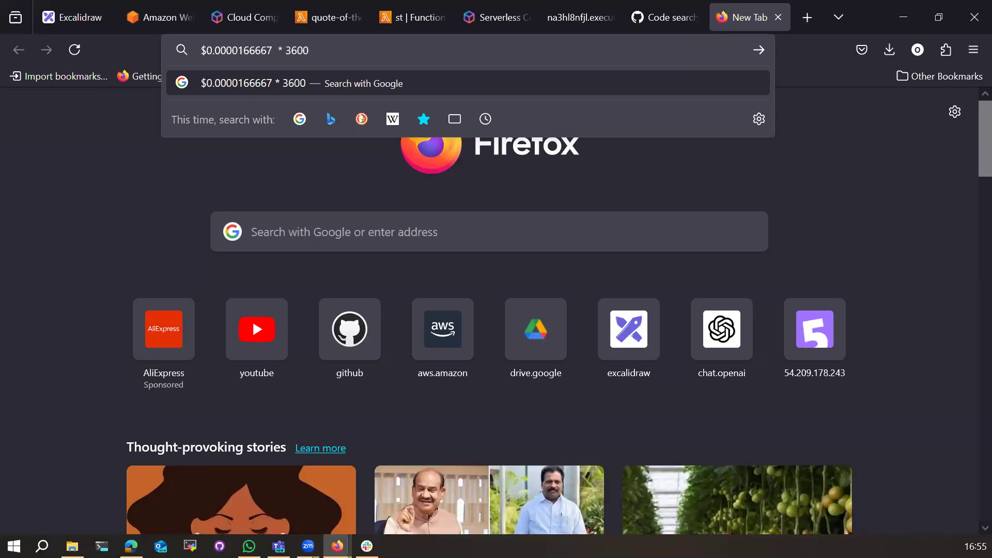
key("Return")
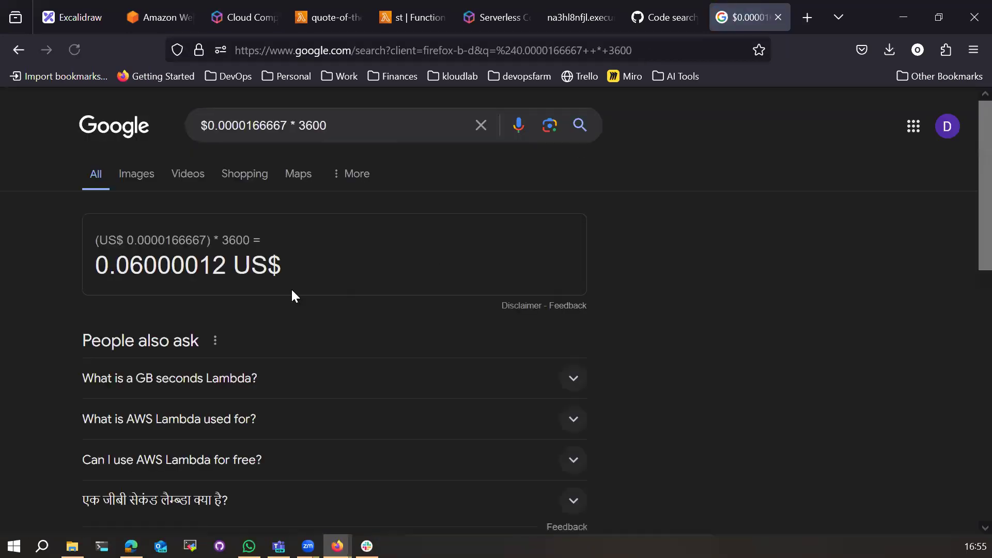
Step: Try appending 'to inr' to the multiplication, then revert to the plain 0.06000012 US$ result
left_click_drag(99, 270, 264, 267)
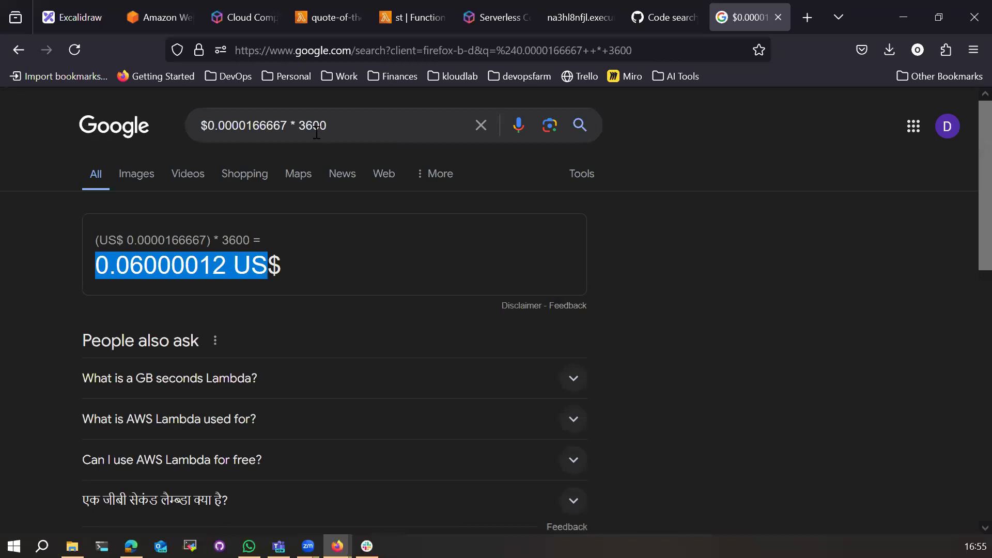
left_click(349, 125)
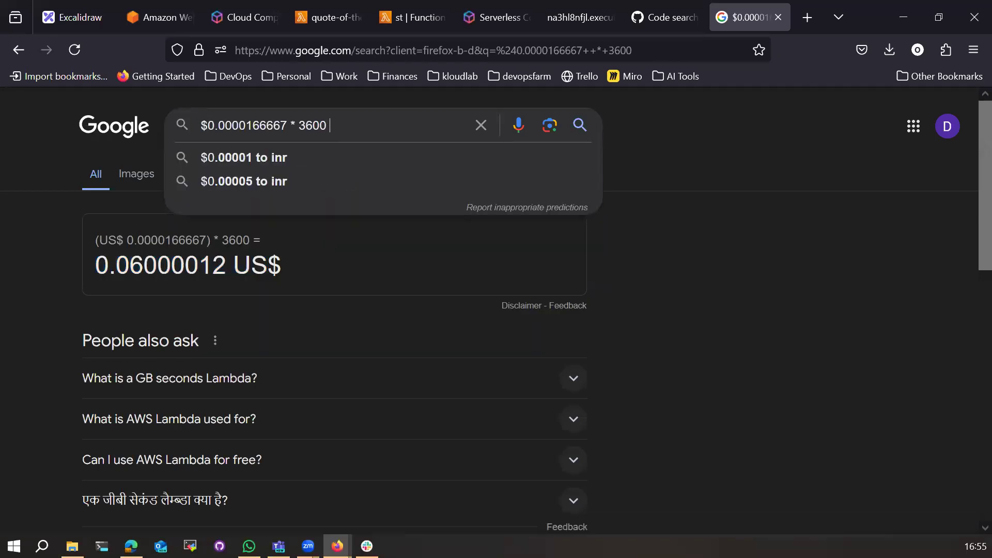
type("to inr")
key("Return")
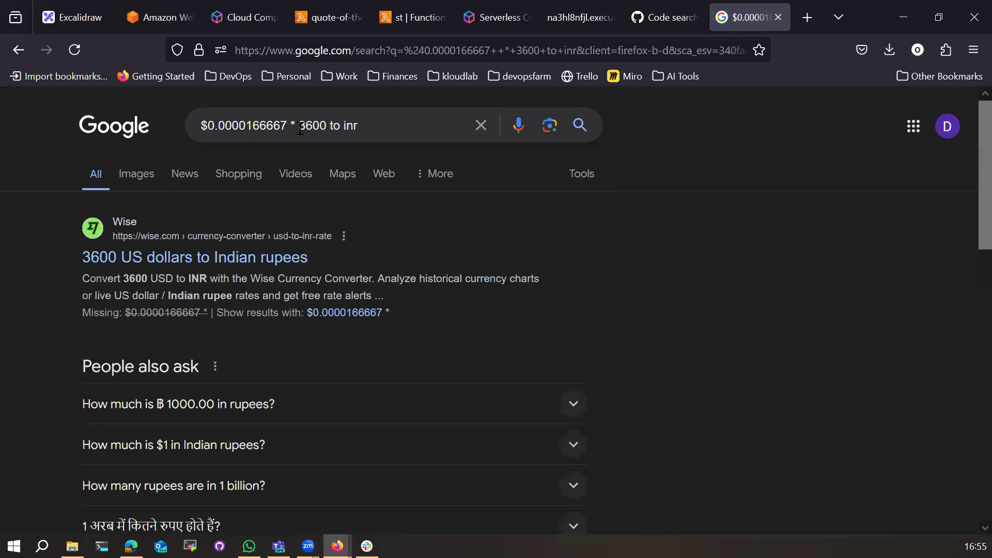
left_click(329, 127)
key("shift+End")
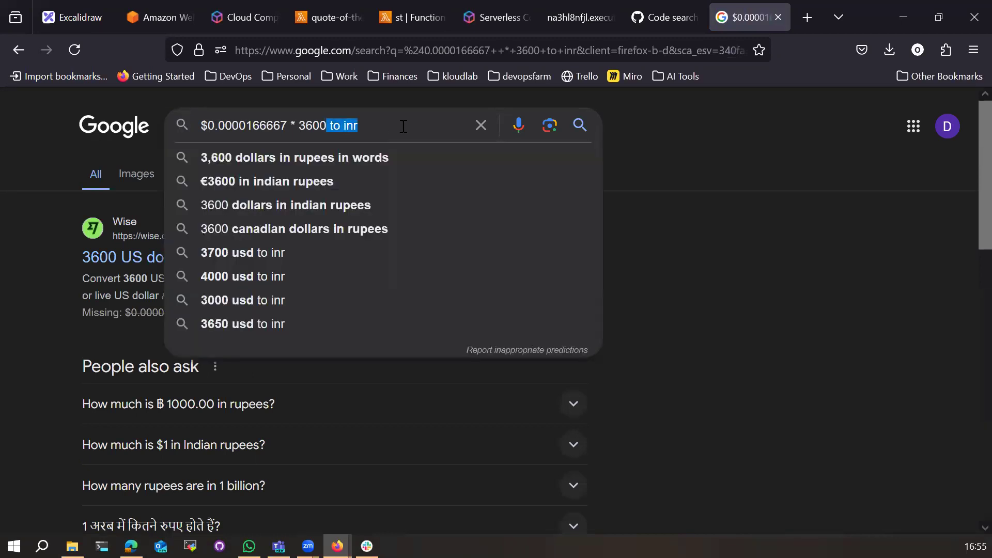
key("Delete")
key("Return")
Step: Search '0.06000012 US$ to inr' to convert the cost into rupees
left_click_drag(96, 265, 302, 265)
triple_click(353, 128)
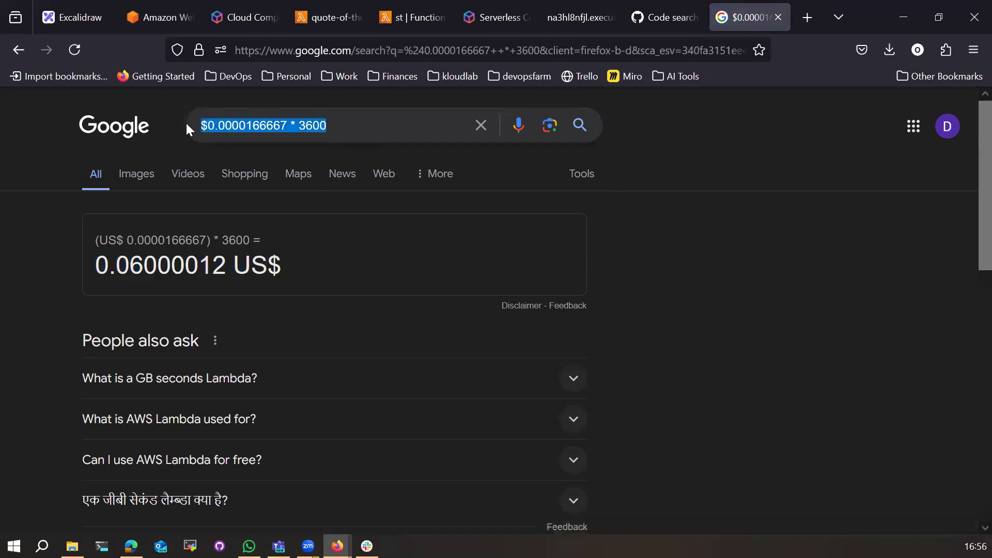
key("ctrl+v")
type("to inro")
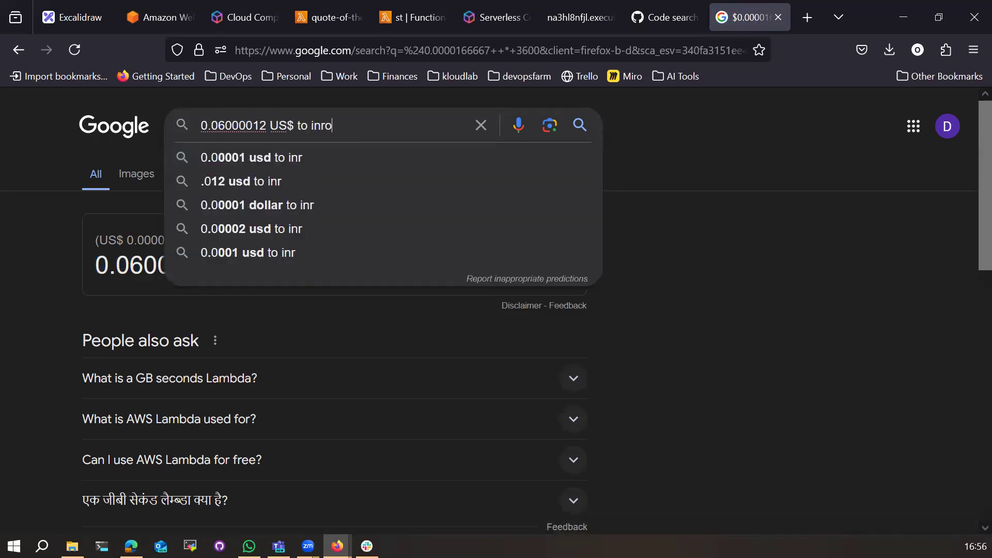
key("Return")
left_click(365, 133)
key("BackSpace")
key("Return")
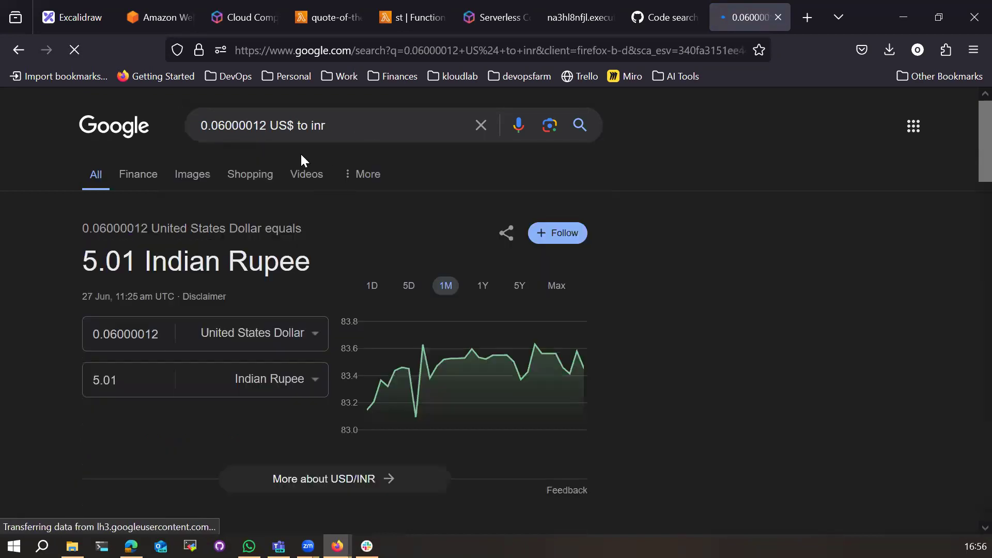
Step: Highlight the 5.01 Indian Rupee conversion result
left_click_drag(97, 263, 330, 263)
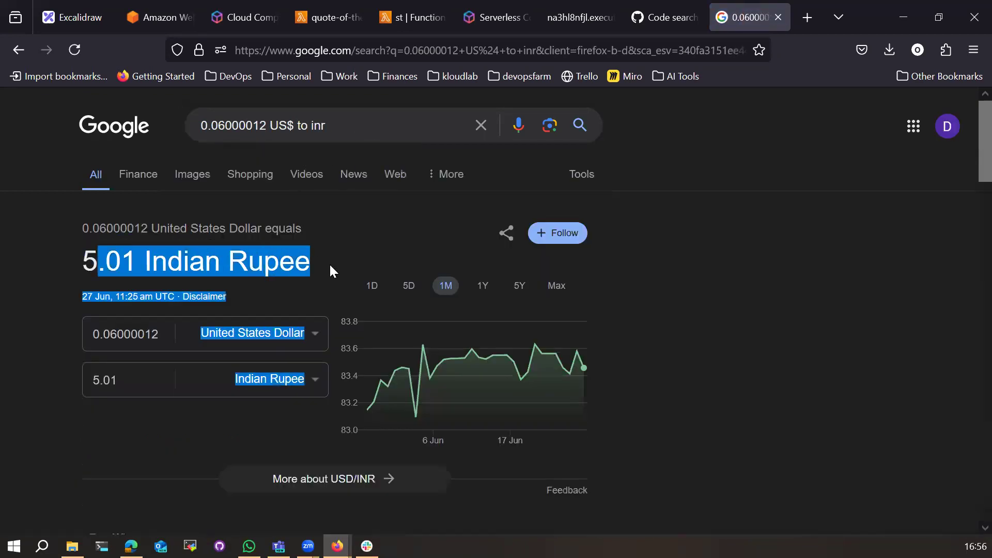
left_click(331, 262)
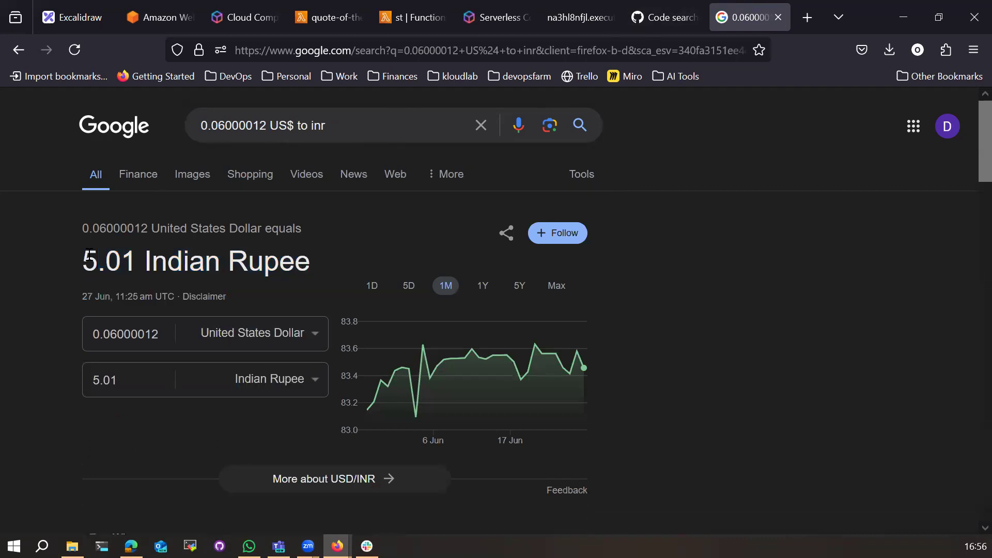
left_click_drag(81, 263, 314, 270)
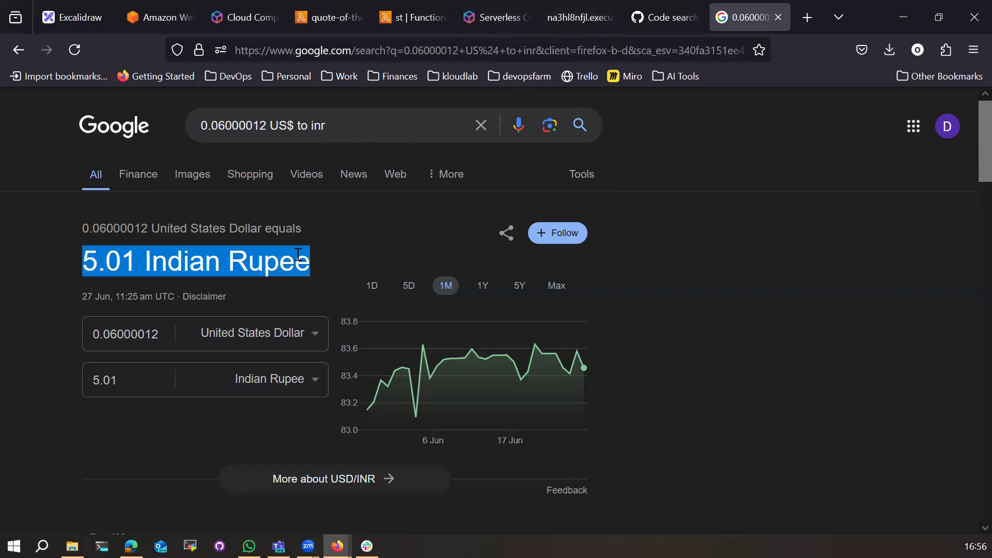
left_click(89, 268)
left_click_drag(89, 265, 305, 257)
left_click(649, 7)
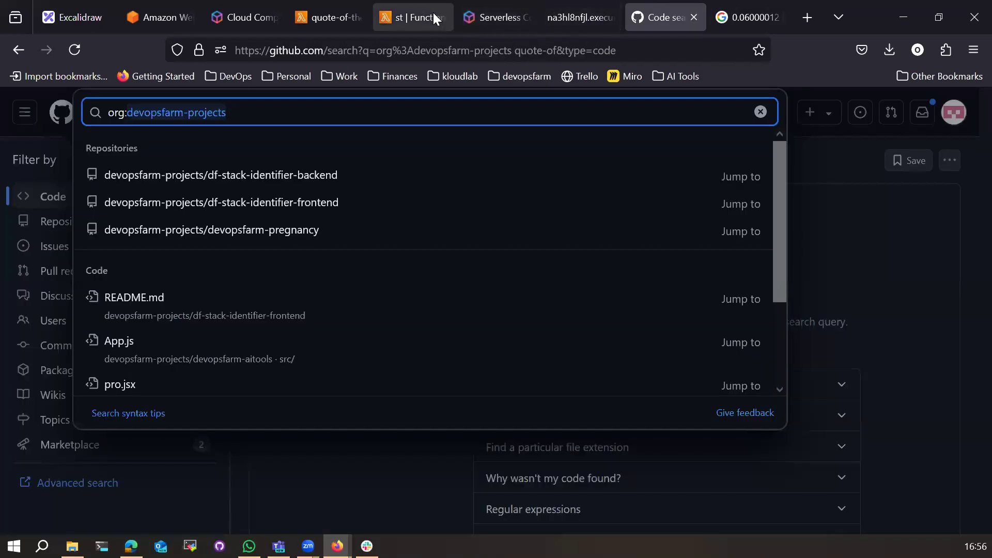
Step: Highlight the first x86 tier's $0.20 per 1M requests price and its full pricing row
left_click(499, 7)
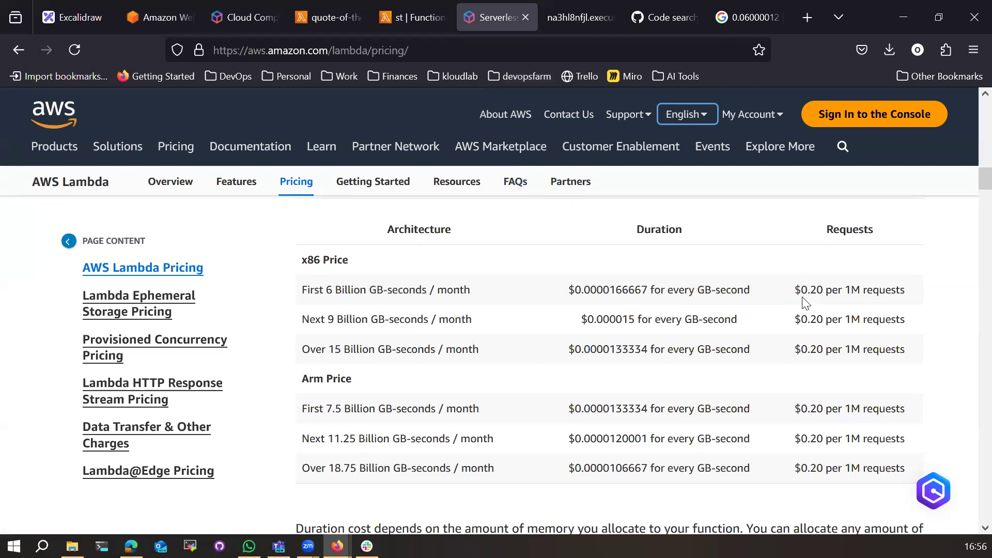
left_click_drag(796, 293, 824, 292)
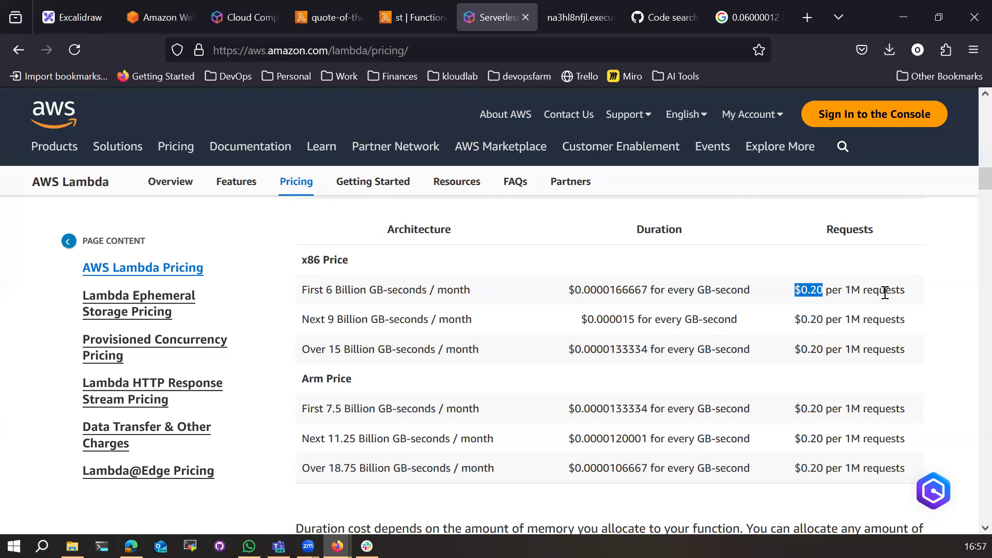
left_click_drag(846, 291, 908, 292)
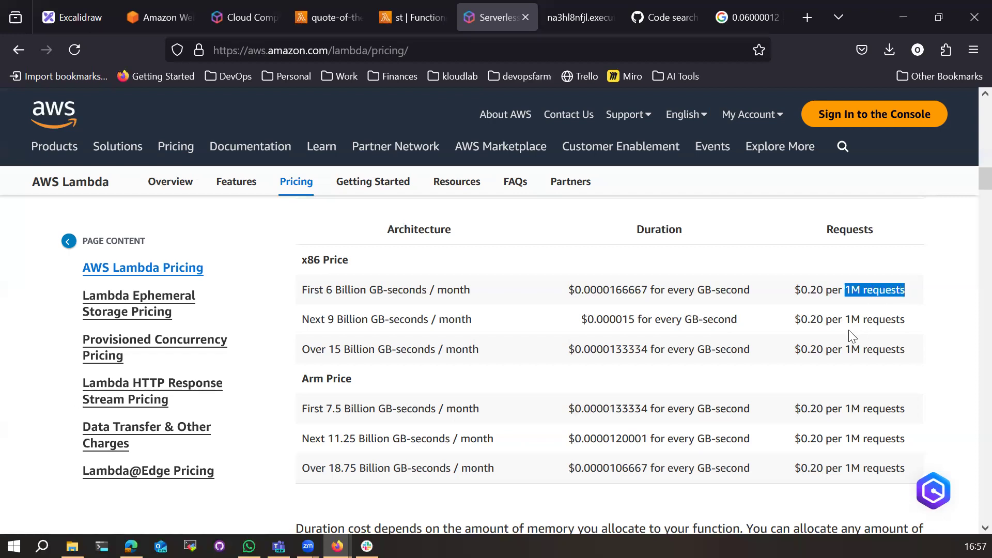
left_click_drag(797, 290, 817, 294)
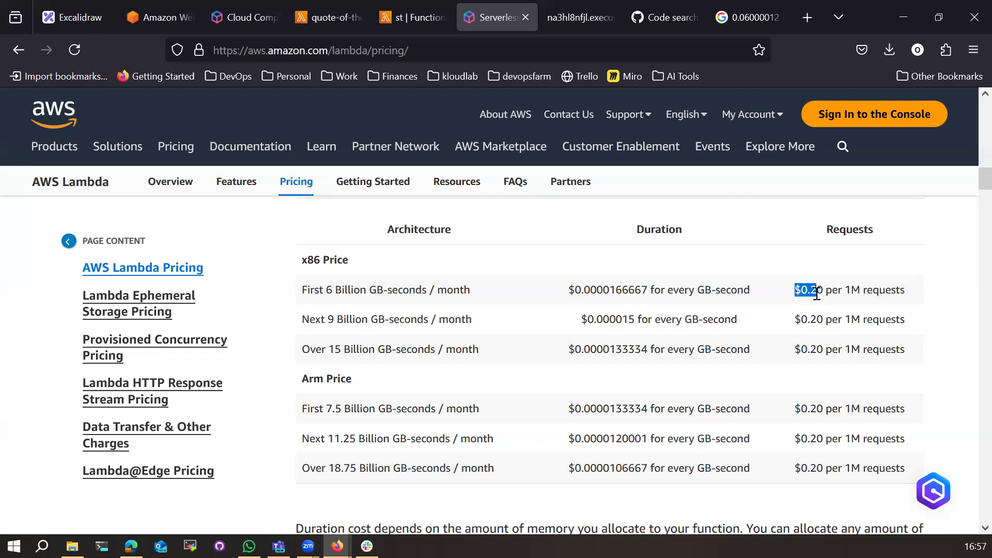
scroll(842, 341, "down", 5)
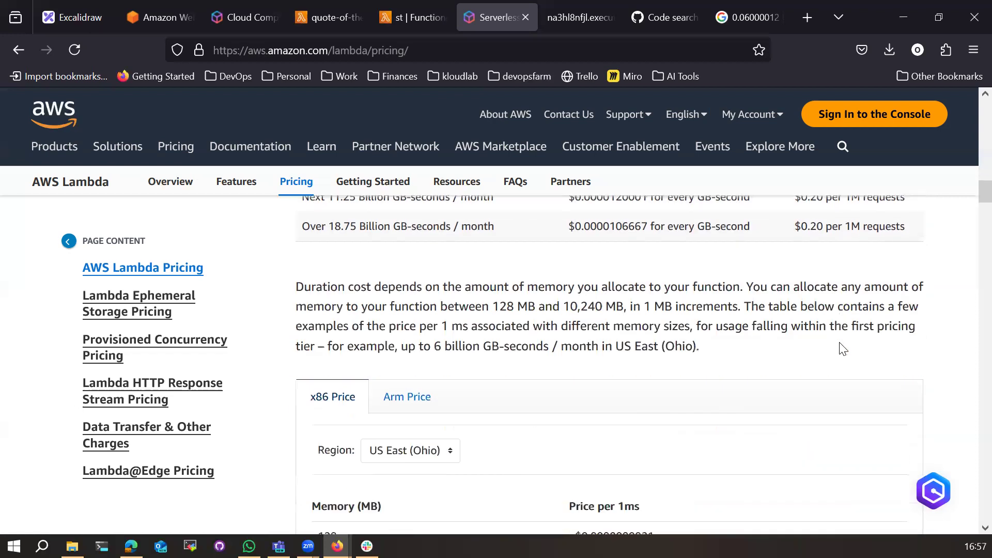
scroll(827, 346, "up", 3)
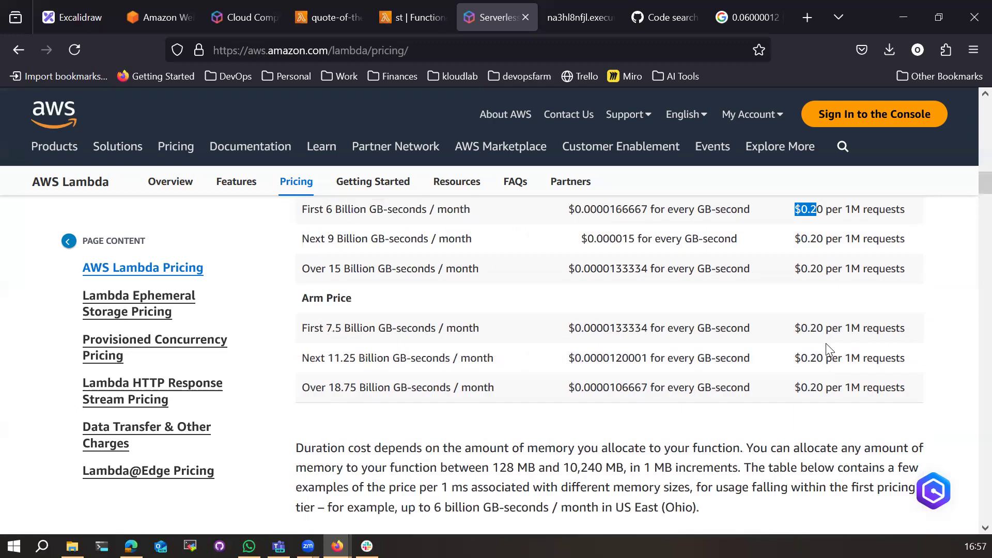
scroll(723, 346, "up", 3)
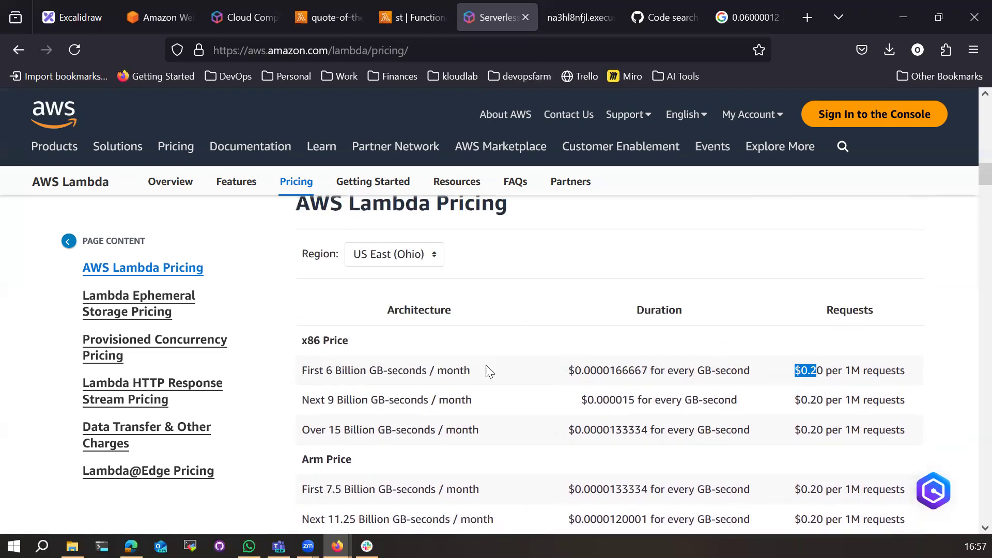
left_click_drag(301, 339, 909, 377)
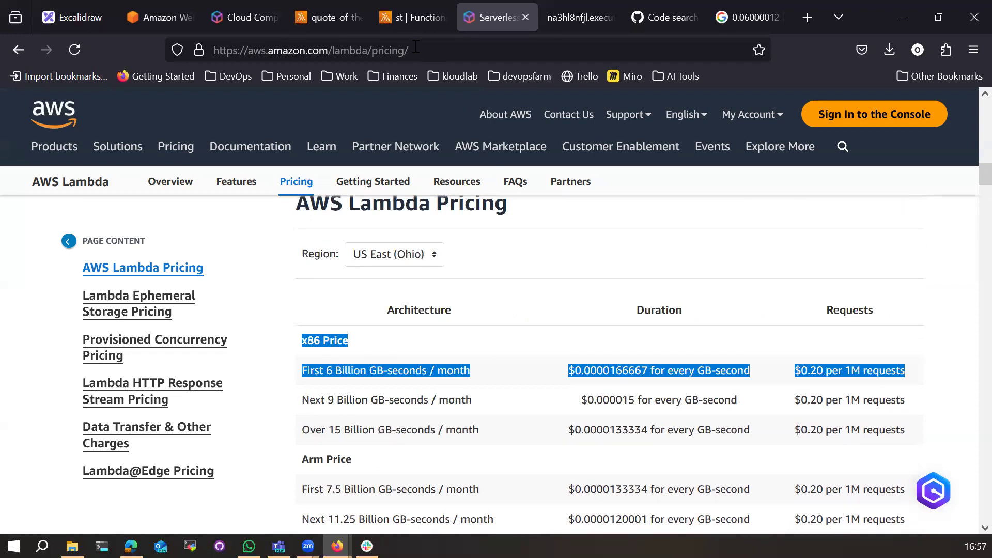
left_click(327, 20)
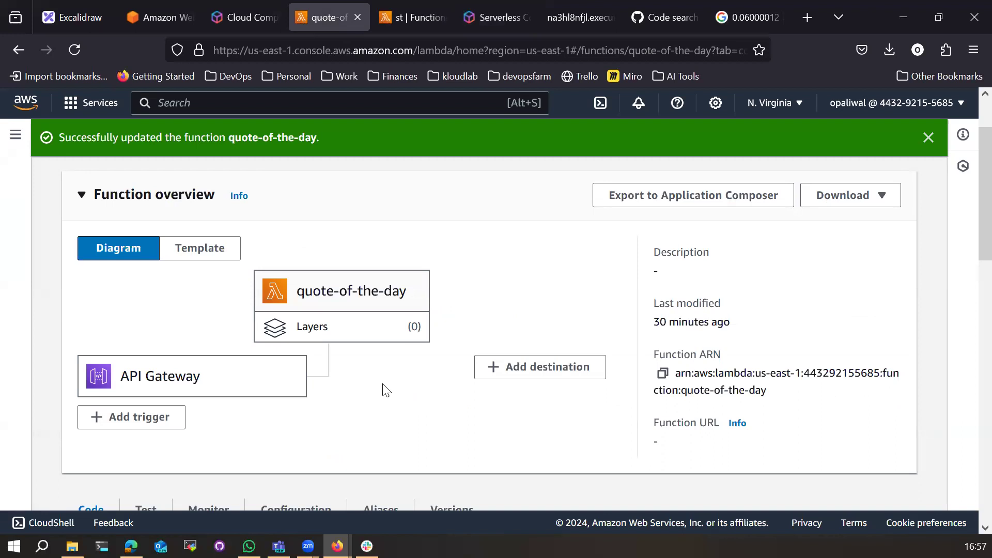
Step: Revisit the Lambda pricing page, clear the highlighted x86 tier rows, and close the Amazon sign-in tab
left_click(495, 26)
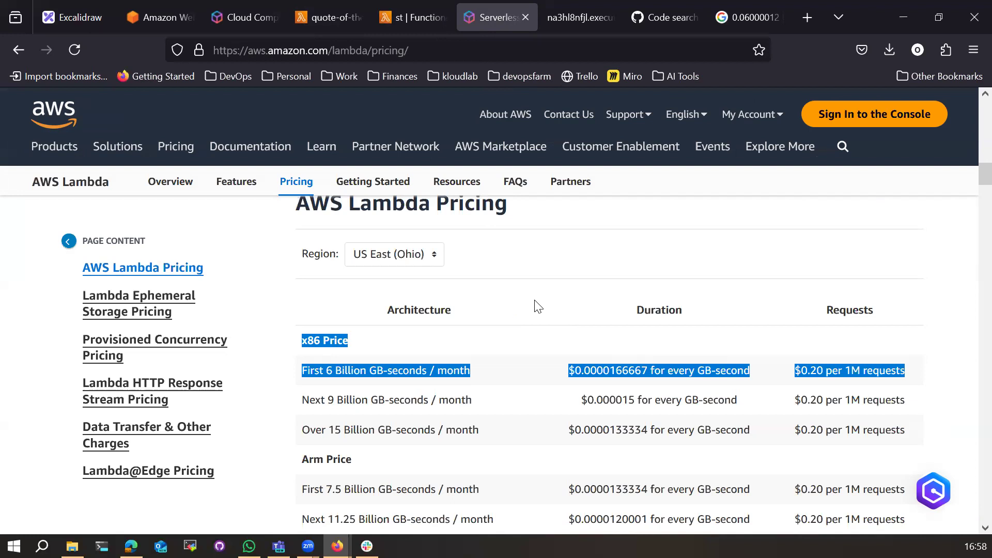
left_click(660, 400)
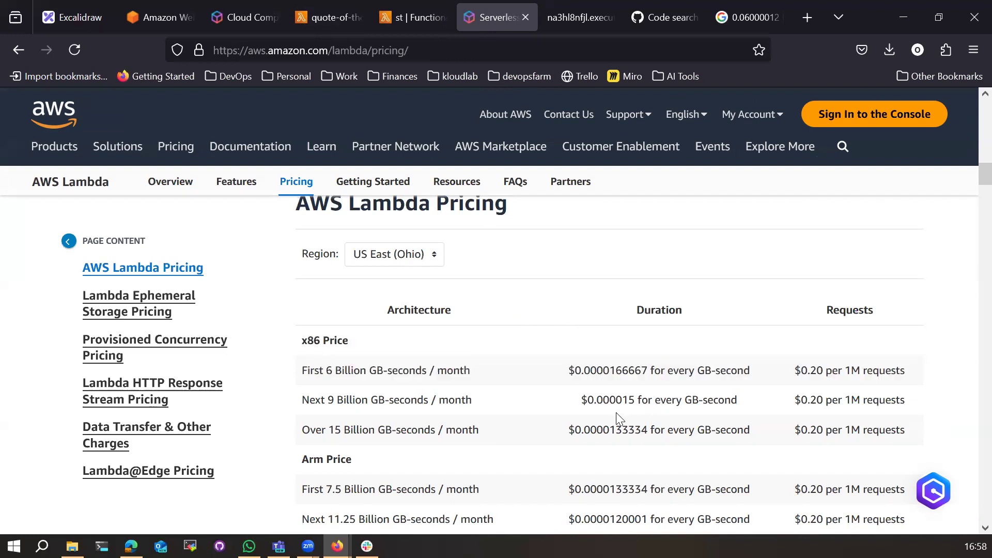
left_click(155, 21)
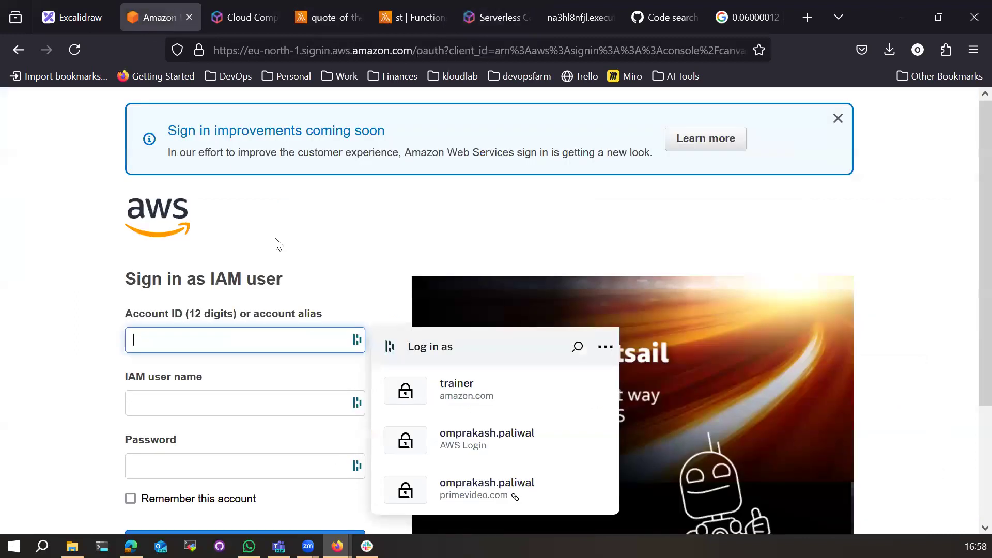
left_click(191, 17)
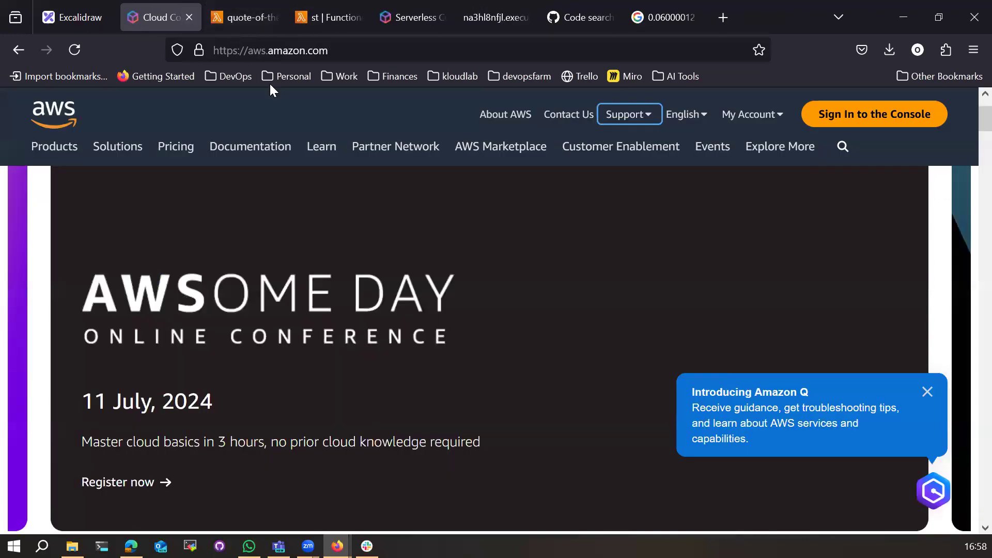
Step: Dismiss the Amazon Q introduction popup and return to the quote-of-the-day function overview
left_click(928, 394)
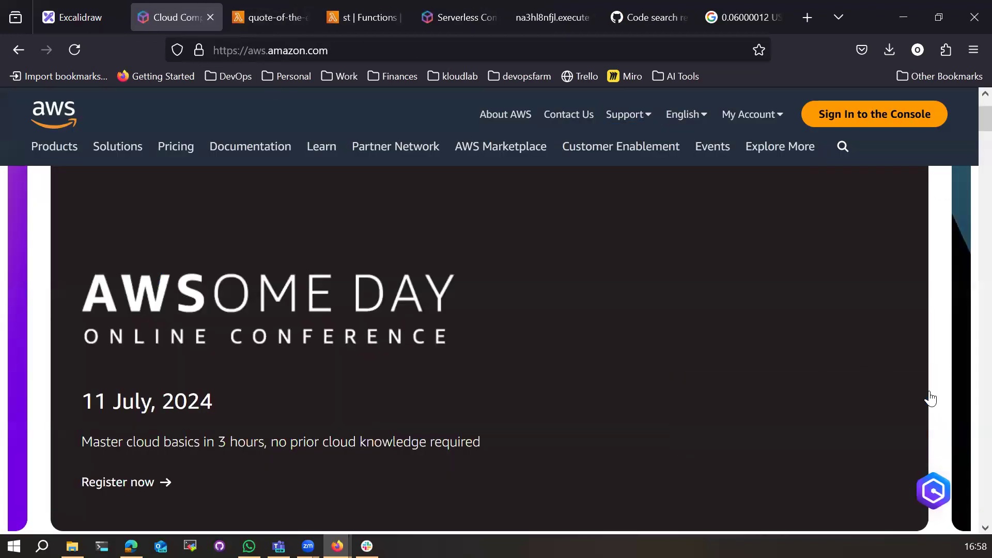
left_click(364, 17)
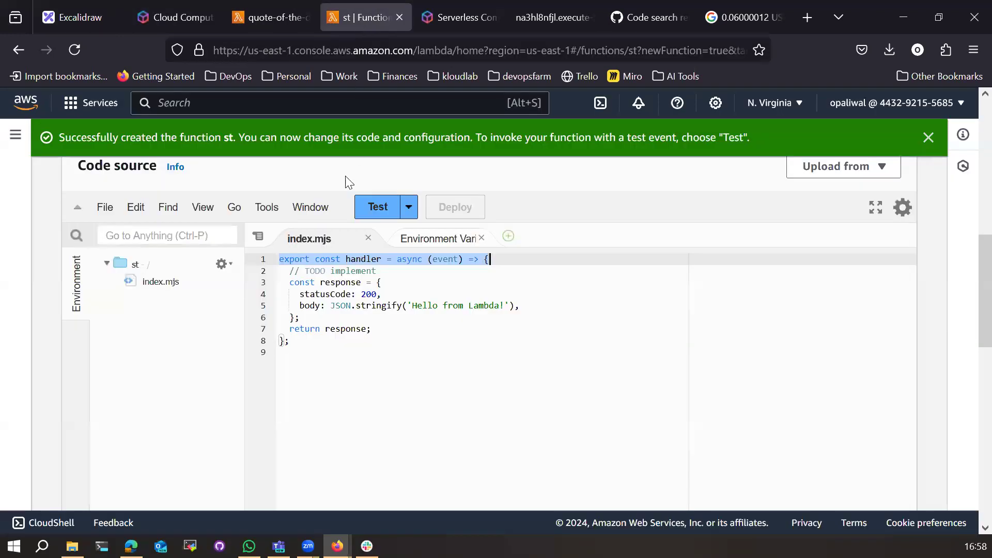
left_click(275, 23)
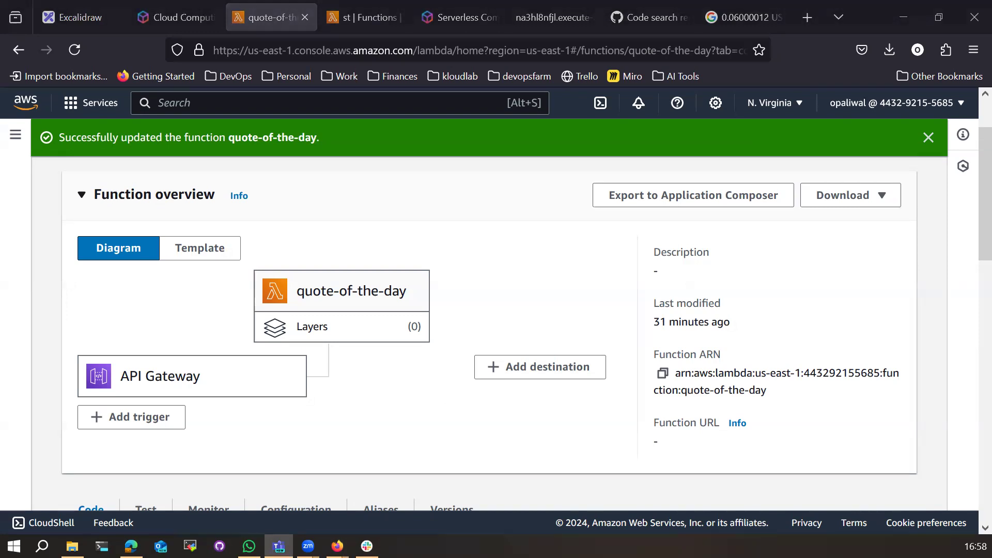
left_click(720, 259)
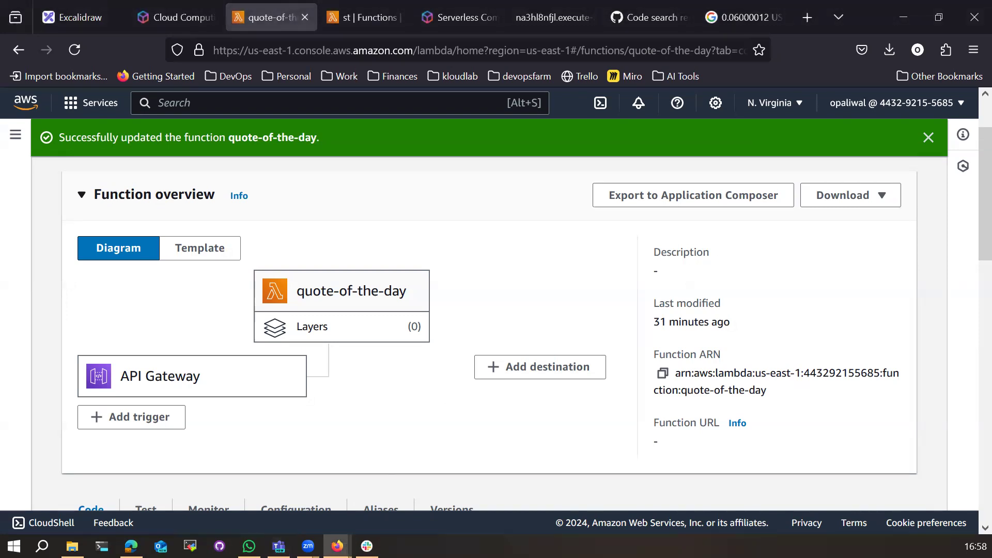